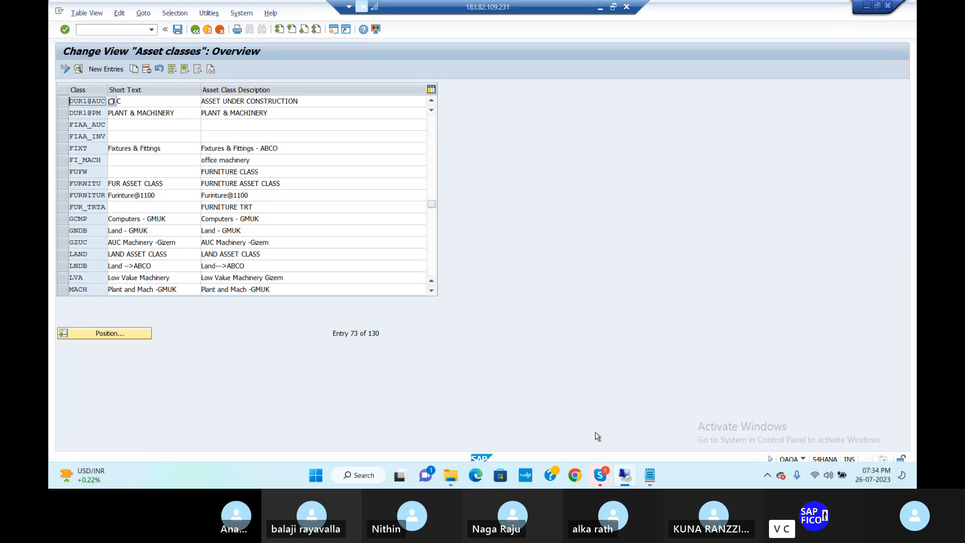
Step: Look up the activity that follows Define Asset Classes in the Notepad configuration notes, and return to the SAP session
left_click(649, 475)
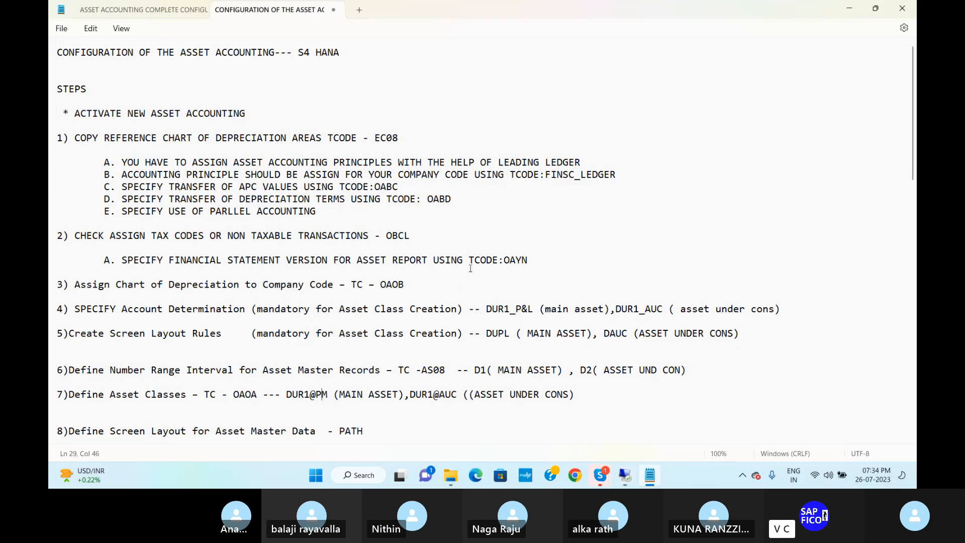
left_click(533, 259)
left_click(587, 403)
scroll(398, 390, "down", 4)
scroll(398, 390, "down", 2)
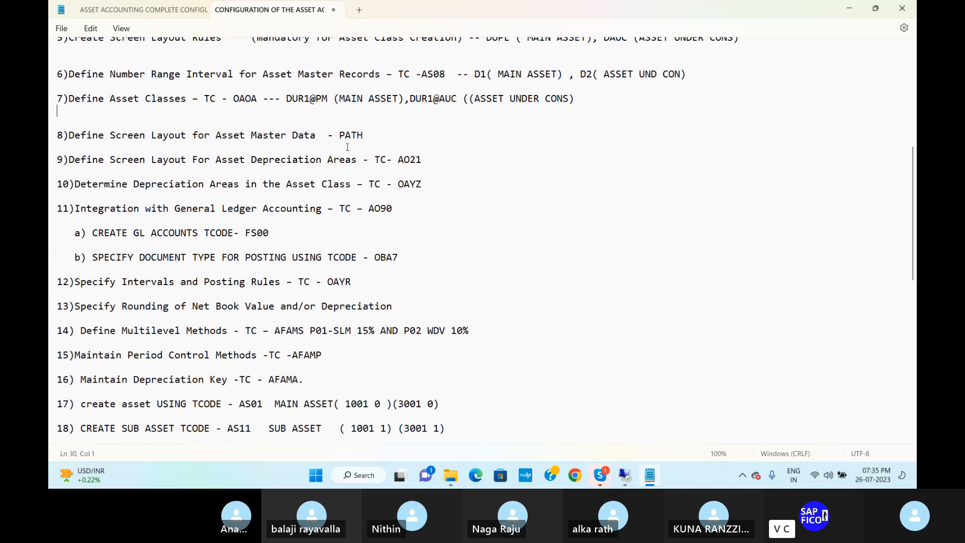
left_click(383, 130)
left_click(625, 476)
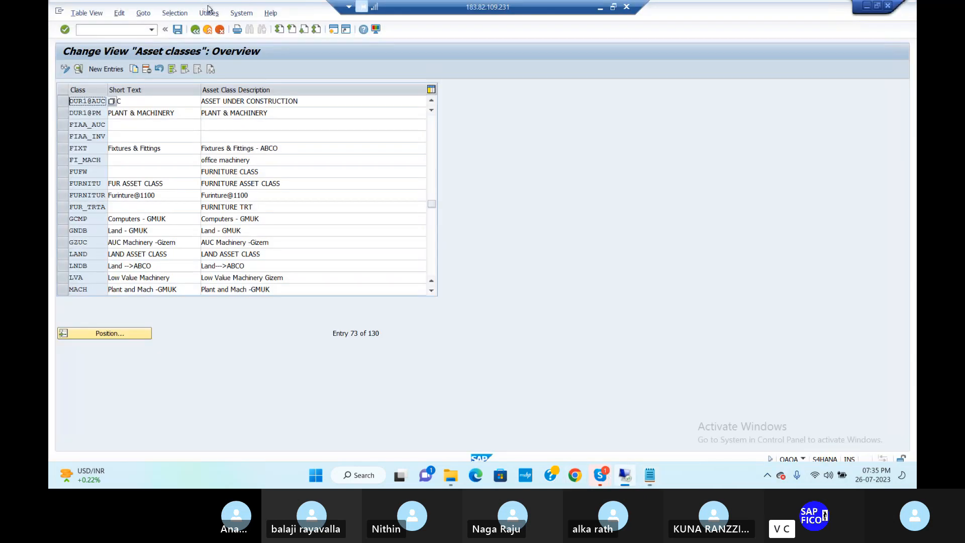
Step: Open the Define Screen Layout for Asset Master Data activity from the Master Data screen layout settings of Asset Accounting in the IMG
left_click(198, 29)
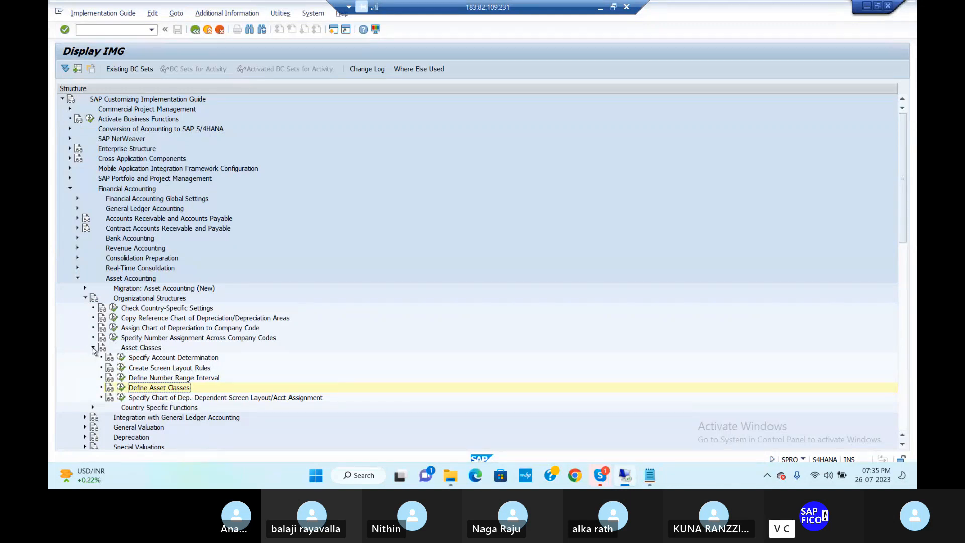
left_click(85, 298)
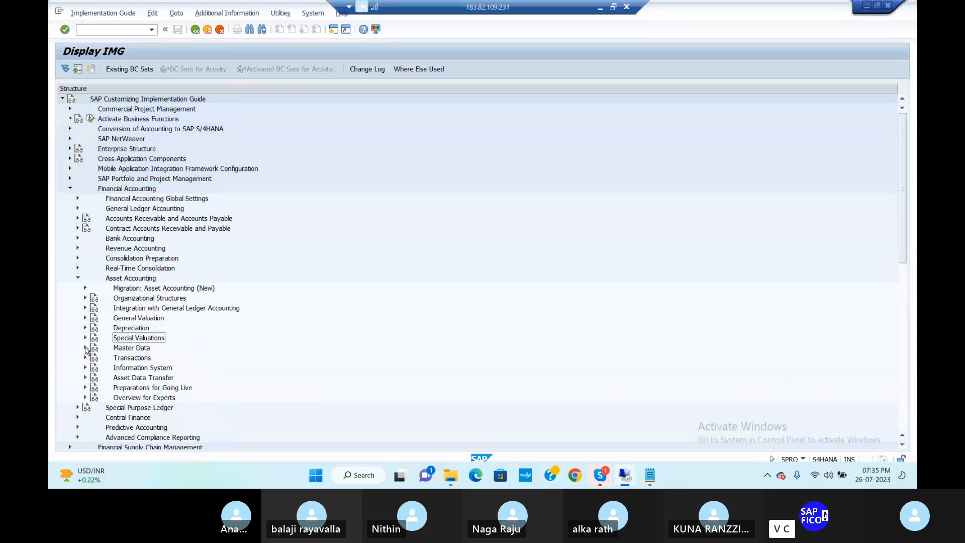
left_click(86, 348)
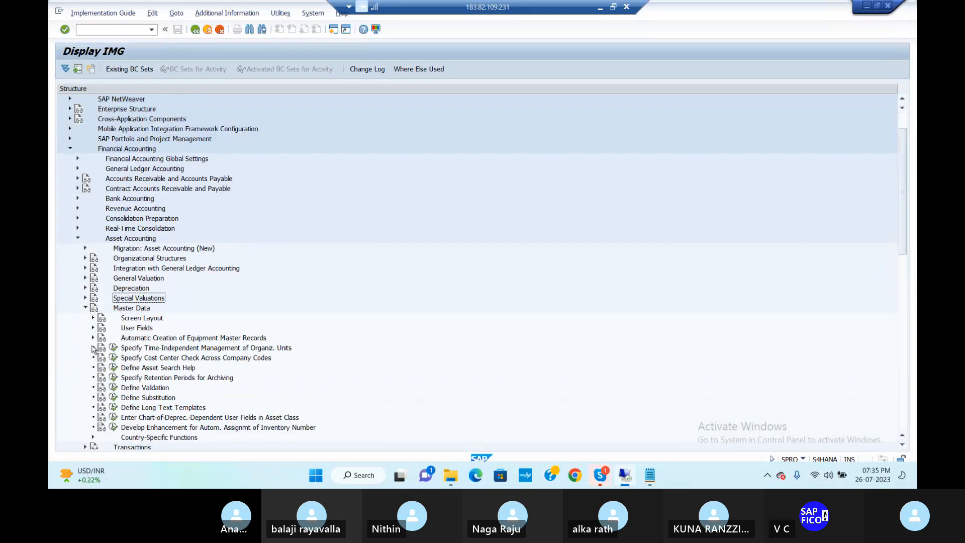
left_click(93, 318)
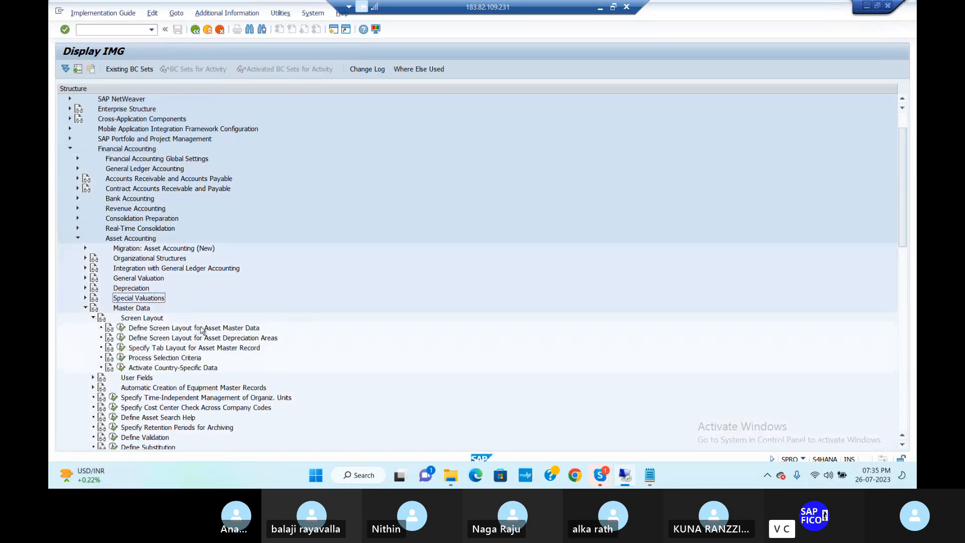
left_click(123, 329)
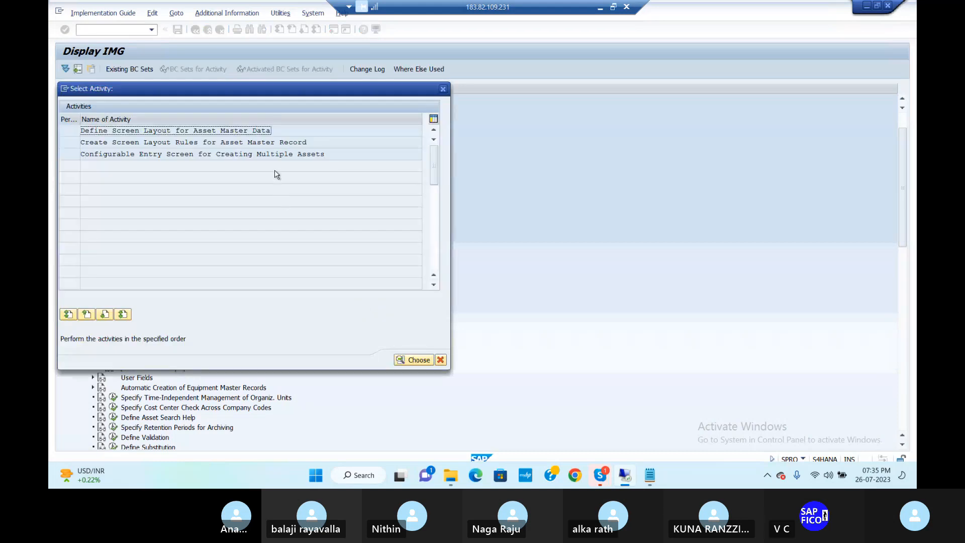
double_click(250, 132)
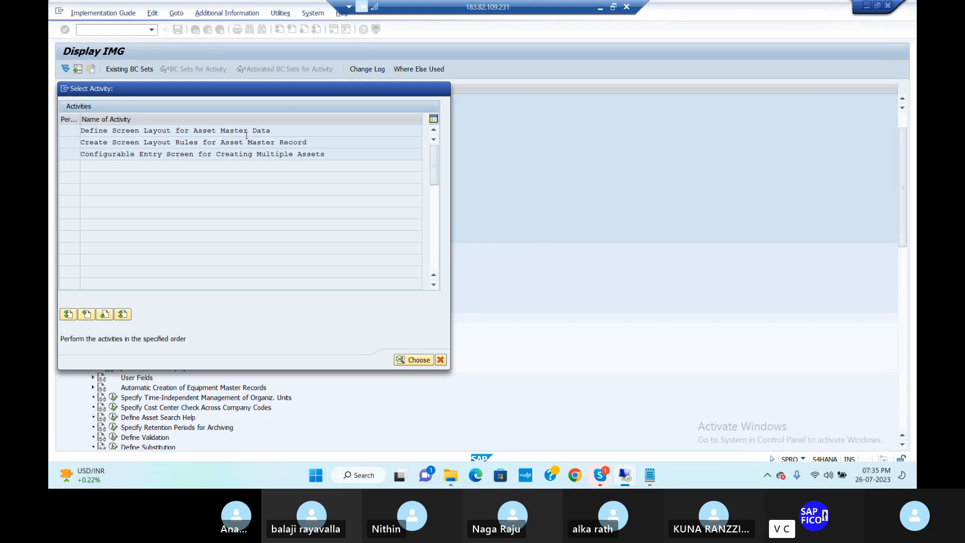
double_click(246, 132)
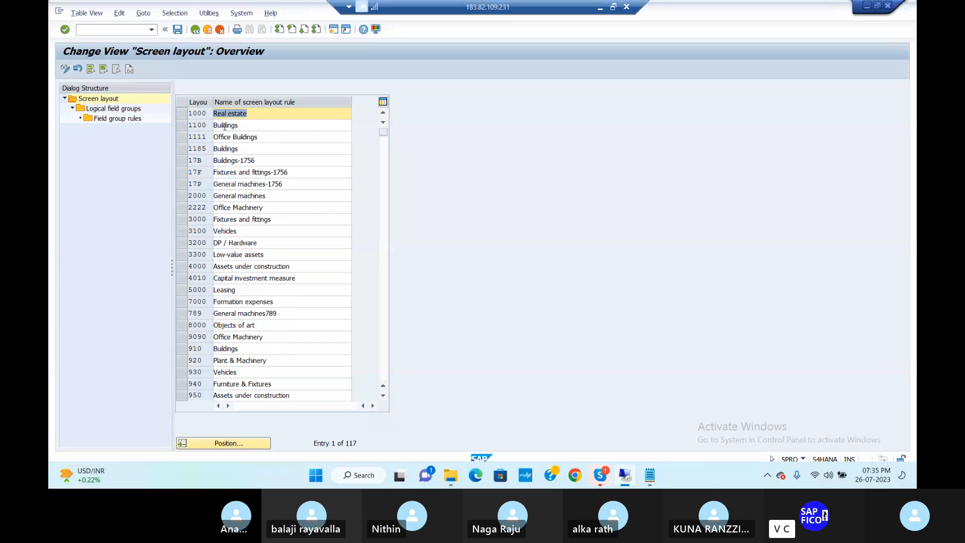
Step: Position the screen layout list at DUPL and display the logical field groups for that layout
left_click(243, 442)
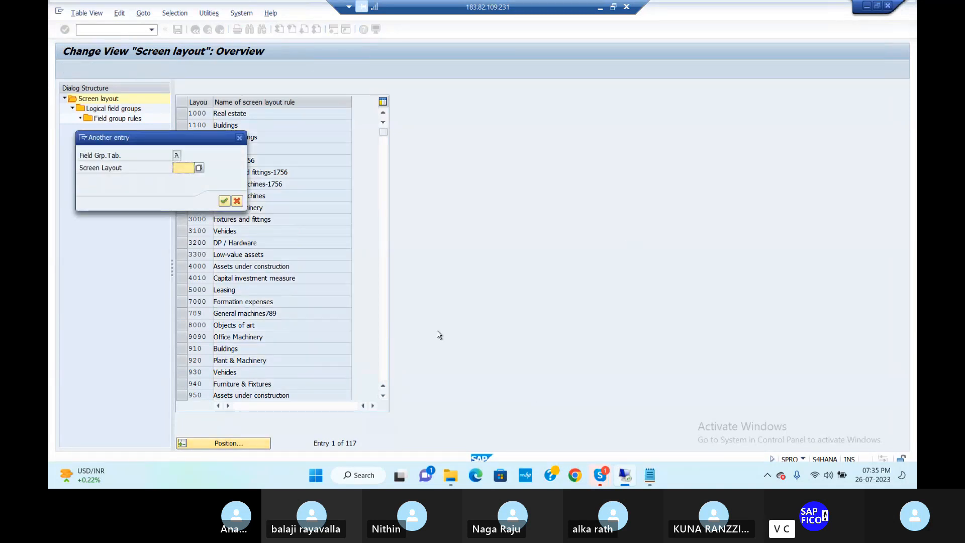
type("DUPL")
key("Return")
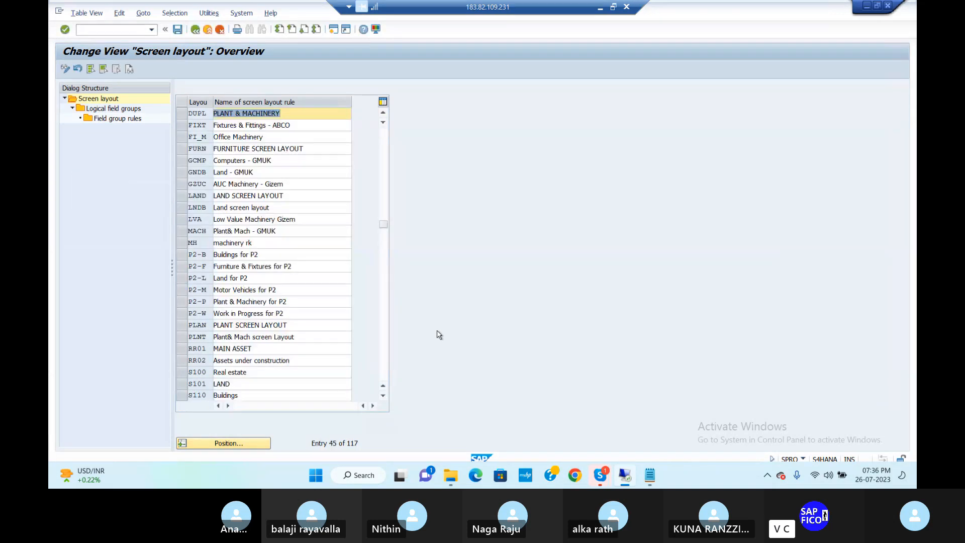
left_click(183, 114)
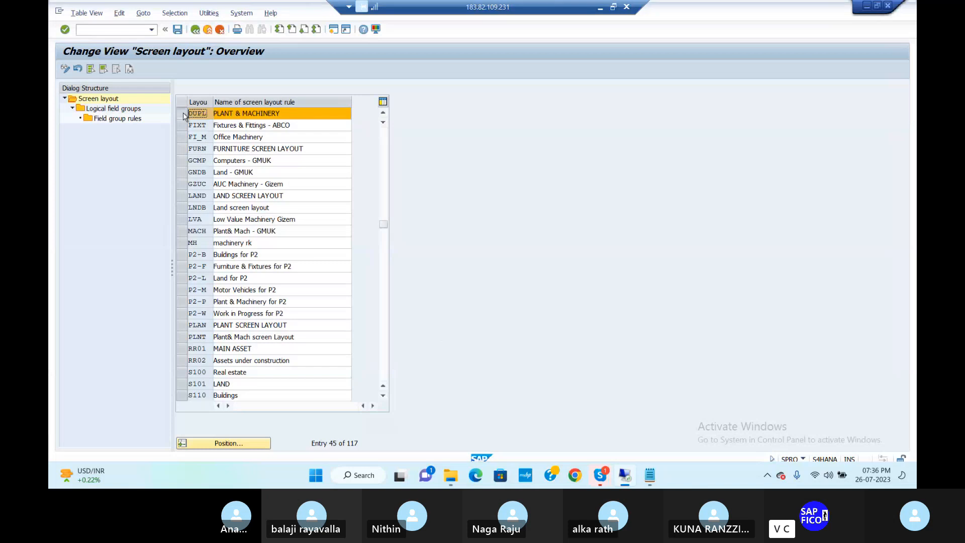
double_click(114, 109)
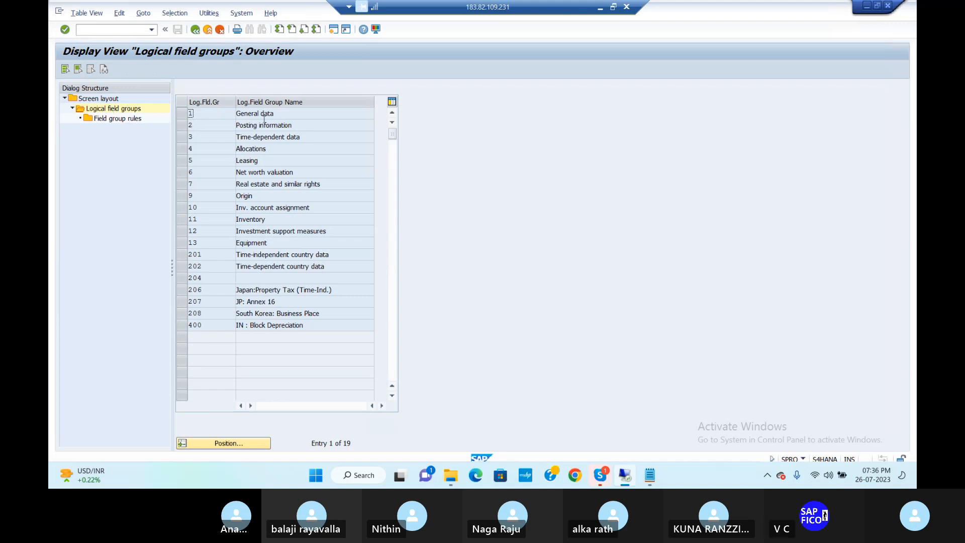
Step: Review the field group rules for General data of layout DUPL and return to the logical field groups
left_click(180, 114)
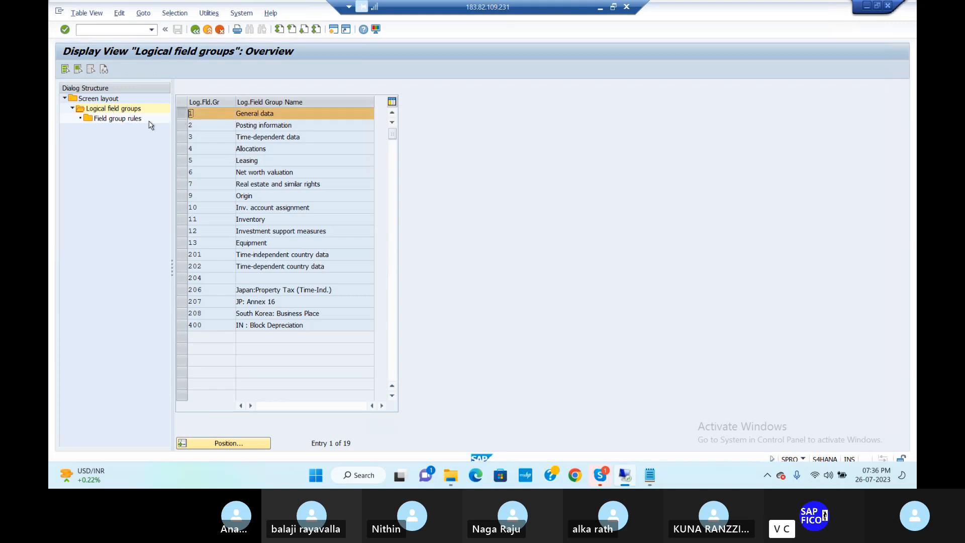
double_click(134, 120)
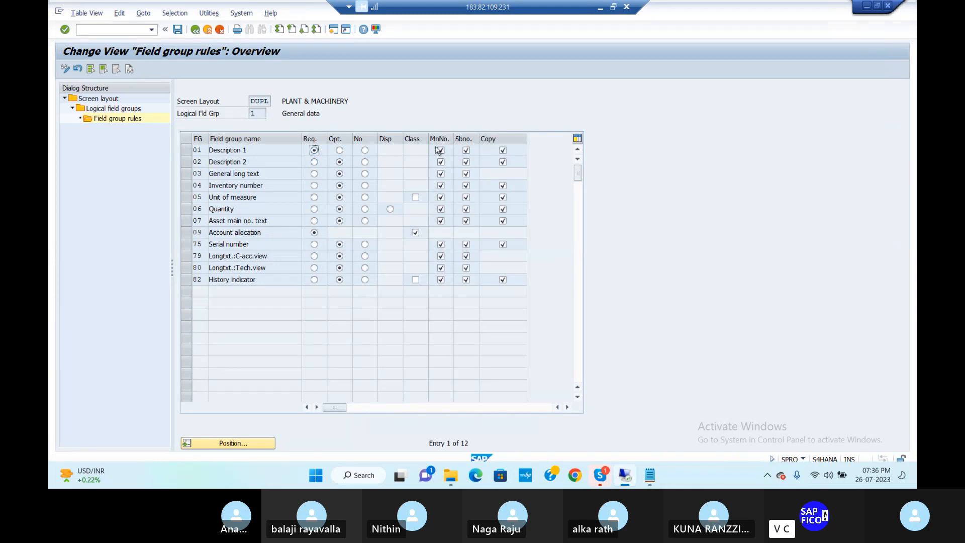
left_click(195, 30)
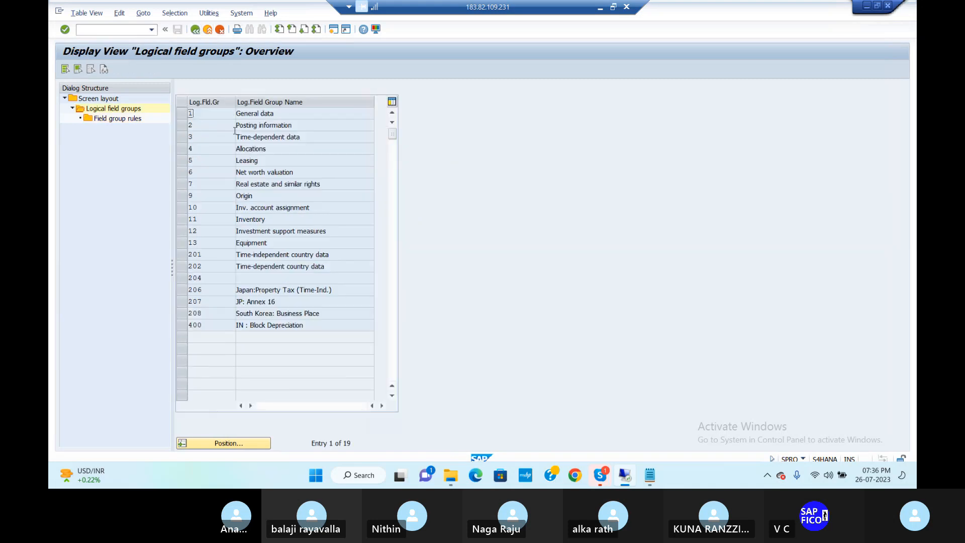
Step: Make Capitalization date optional in DUPL's Posting information rules and save it to the ASSET ACCOUNTING DUR1 customizing request
left_click(184, 129)
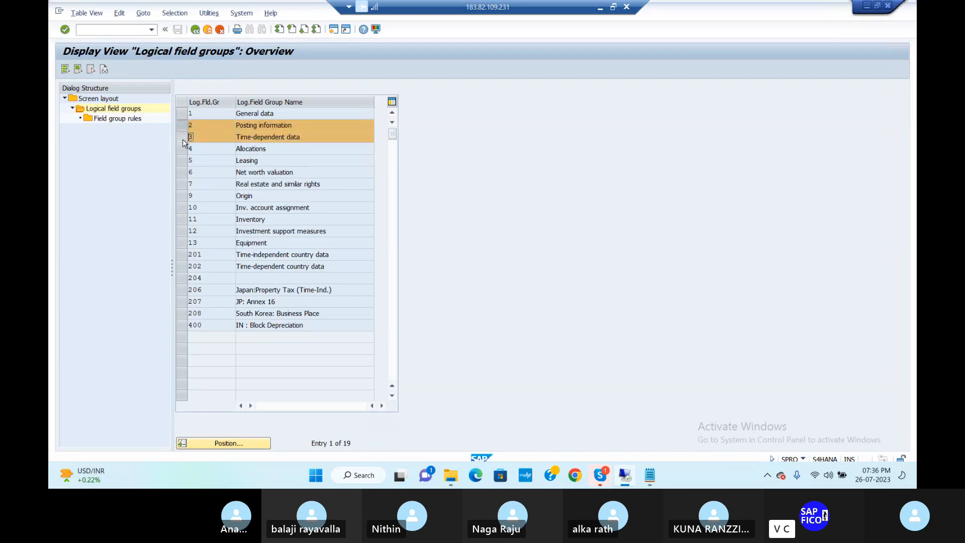
left_click(140, 120)
double_click(141, 120)
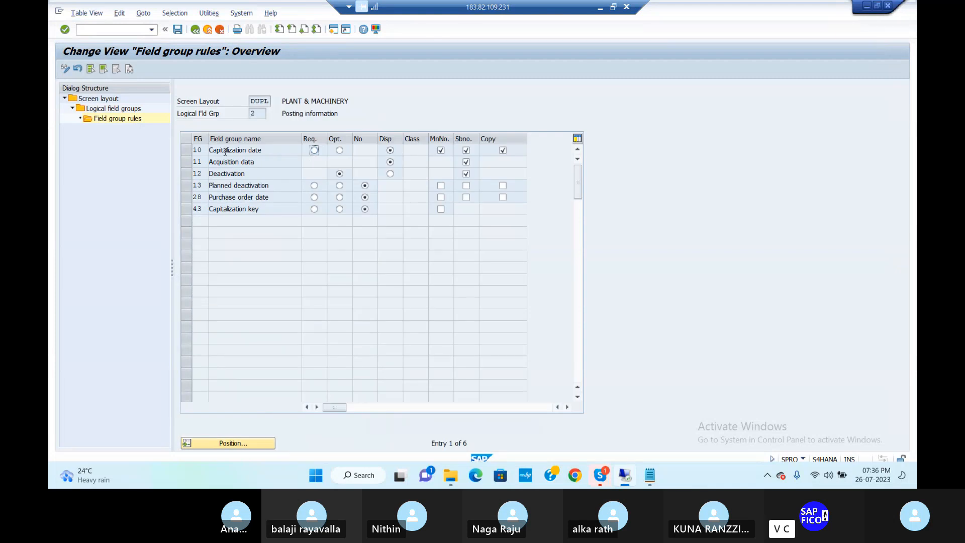
left_click(339, 151)
left_click(440, 150)
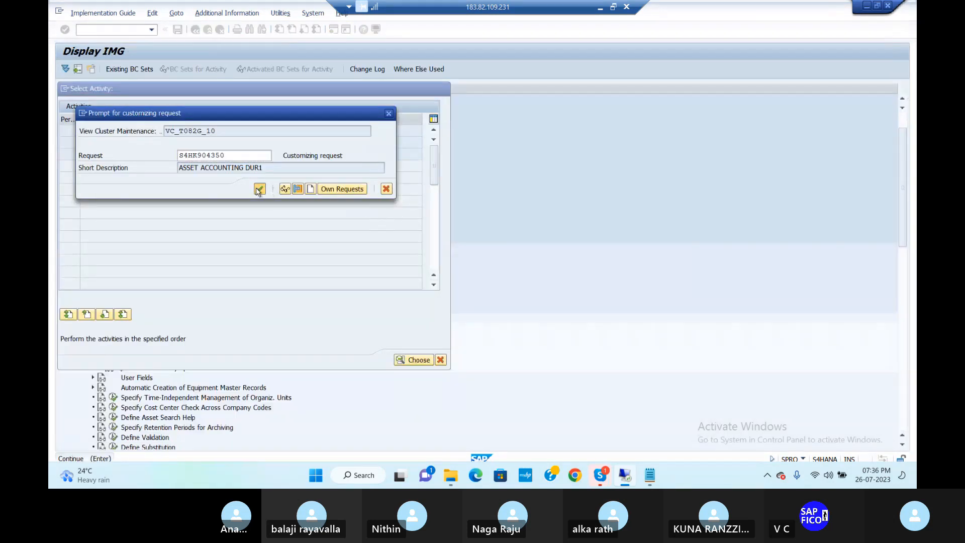
left_click(259, 189)
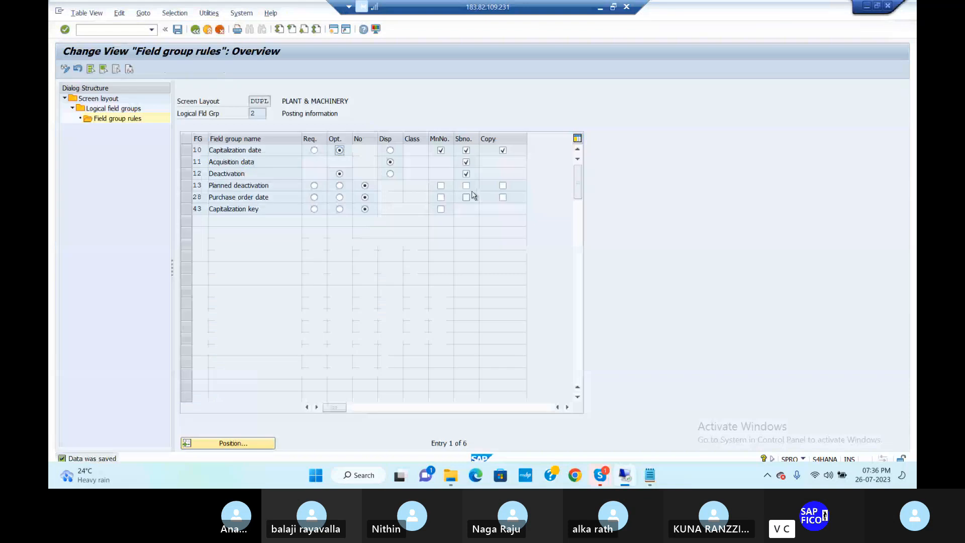
left_click(196, 29)
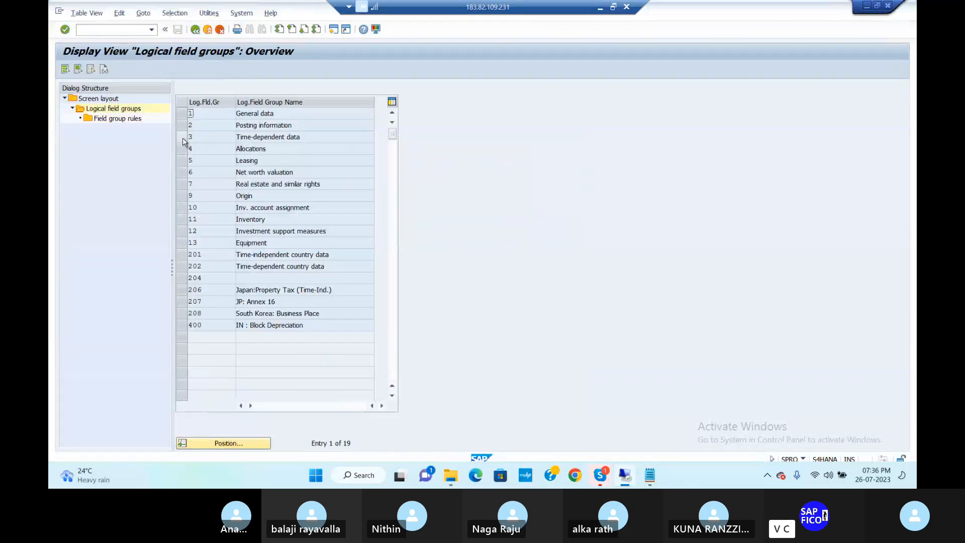
Step: Make Plant optional in DUPL's Time-dependent data rules, maintained at main asset number level, and save the change
left_click(183, 139)
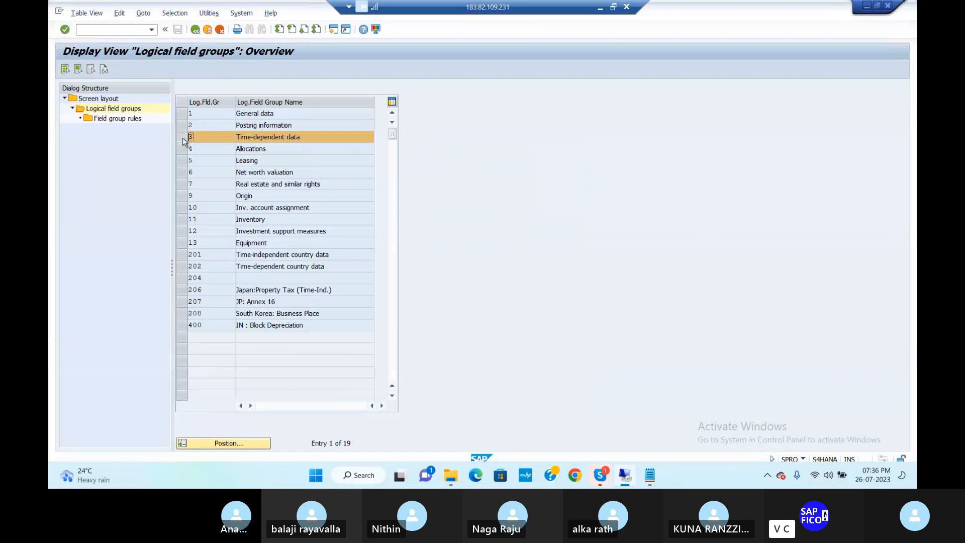
double_click(138, 119)
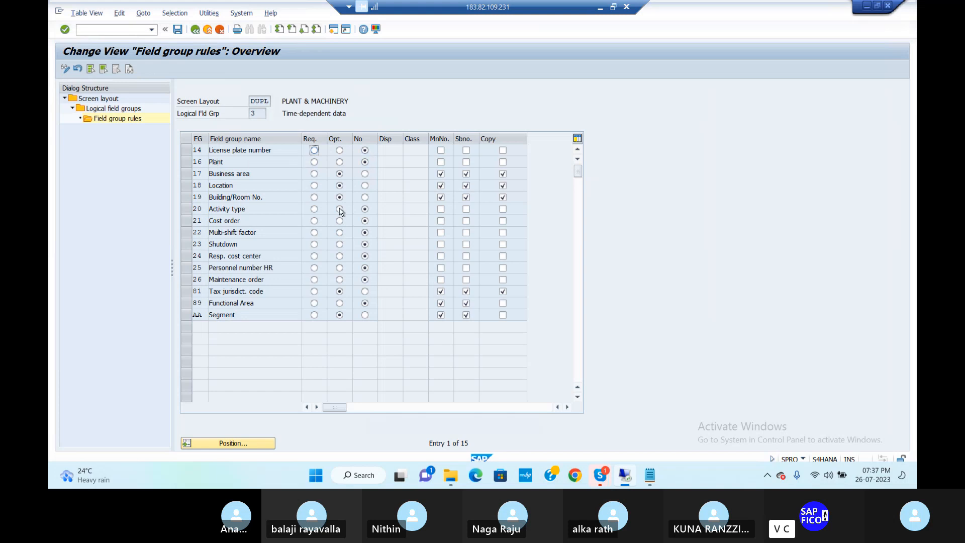
left_click(340, 161)
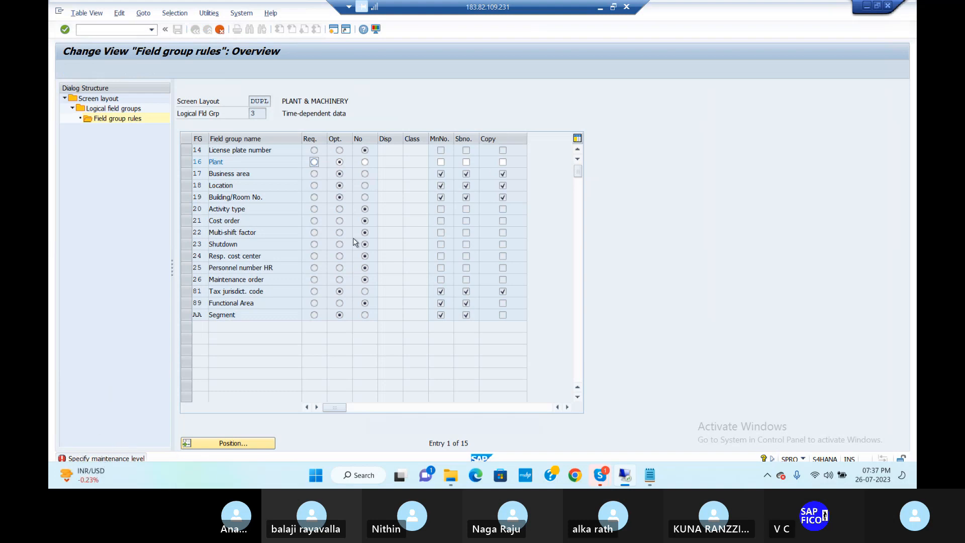
left_click(442, 163)
key("Return")
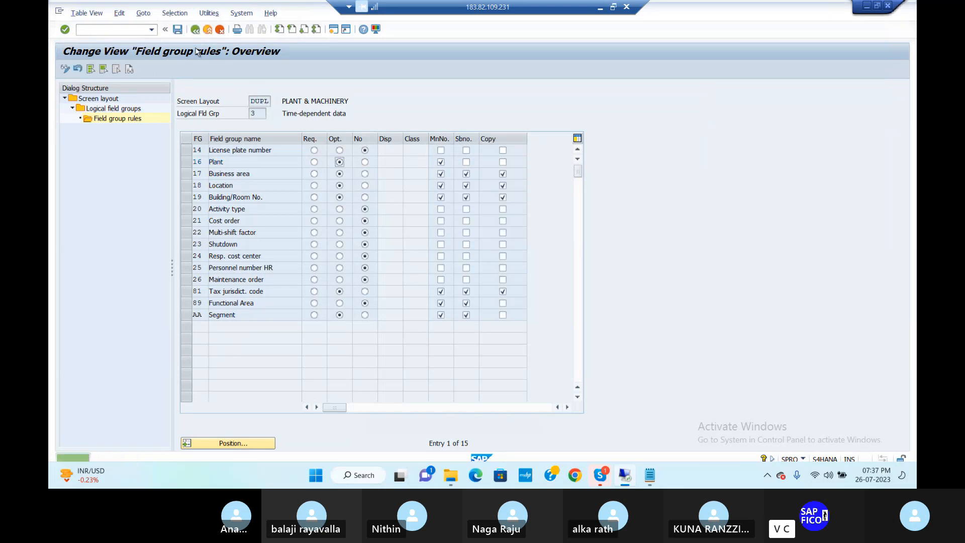
left_click(178, 31)
left_click(196, 31)
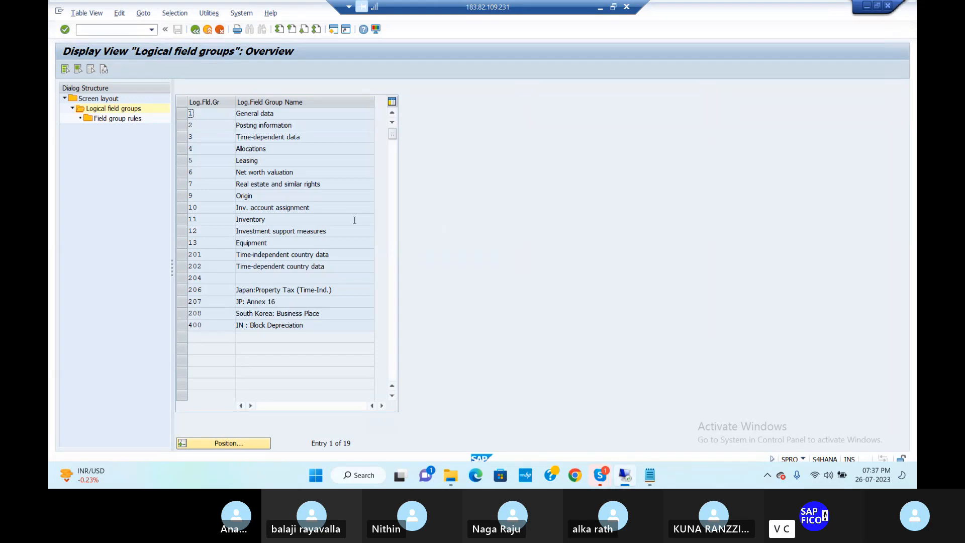
Step: Position the screen layout list at DAUC, open its logical field groups and select General data
left_click(195, 30)
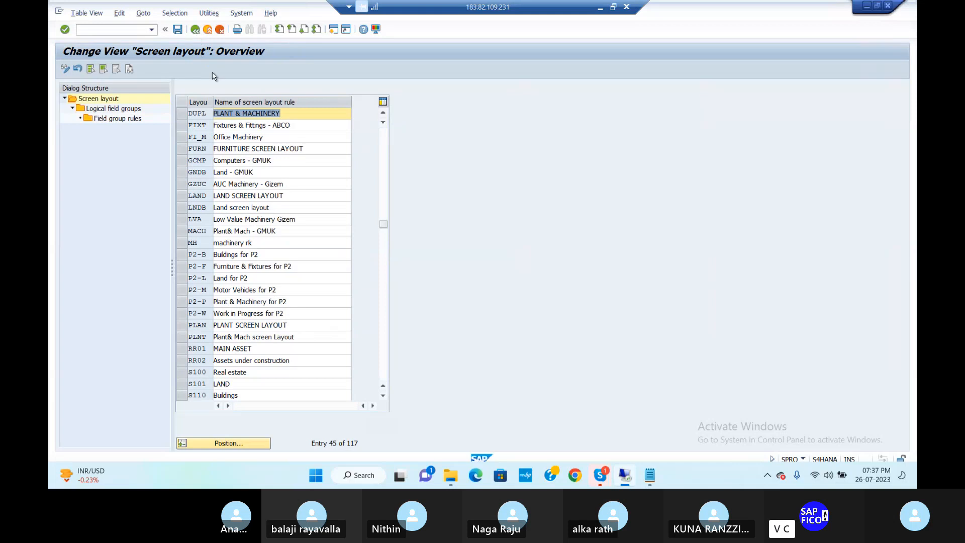
left_click(242, 444)
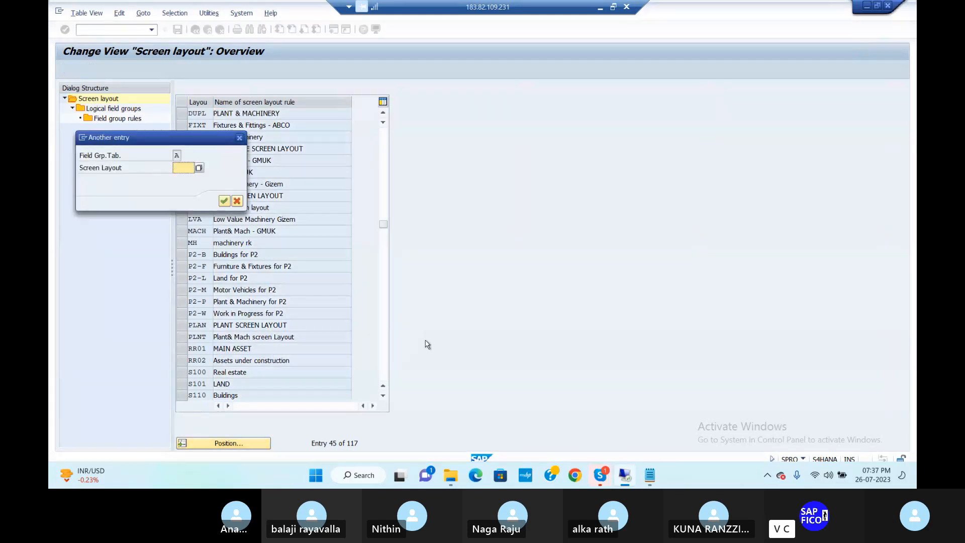
key("BackSpace")
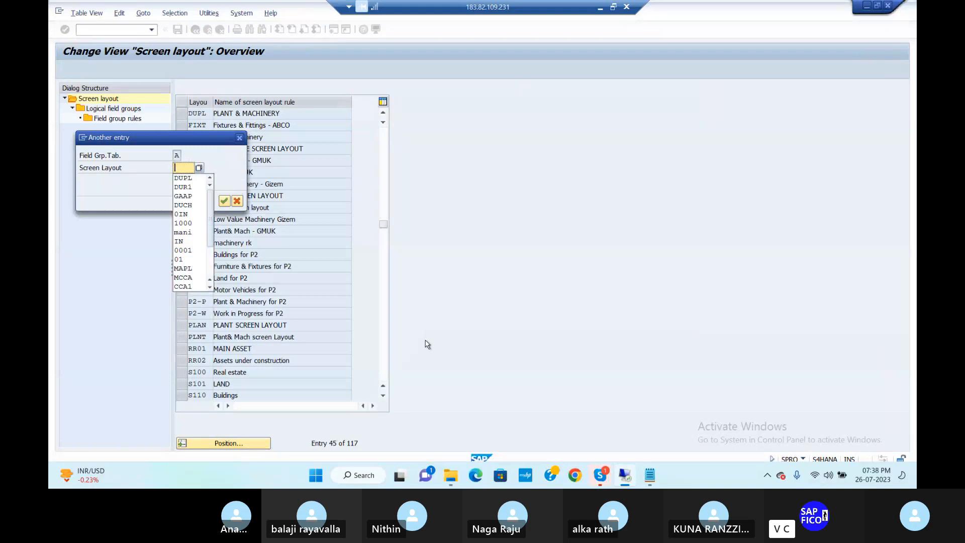
type("DAUC")
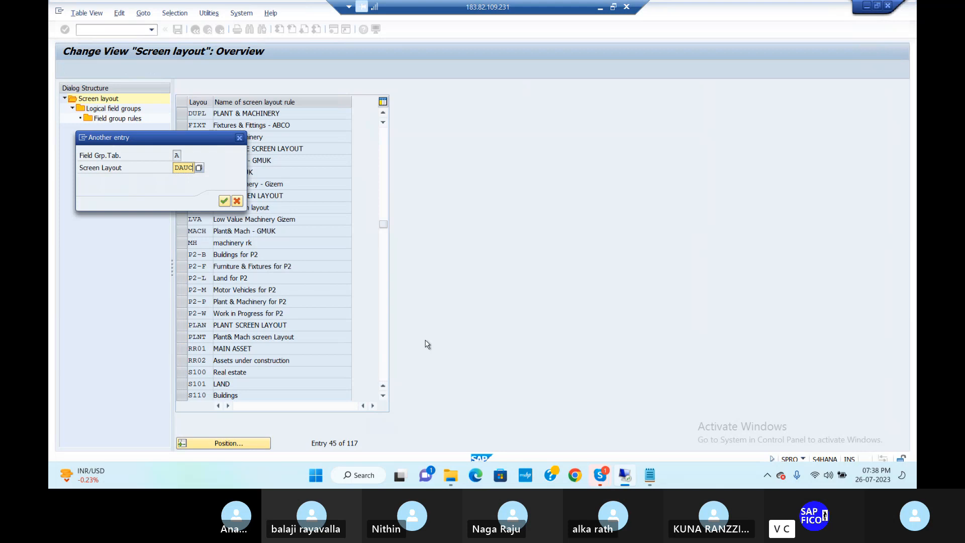
key("Return")
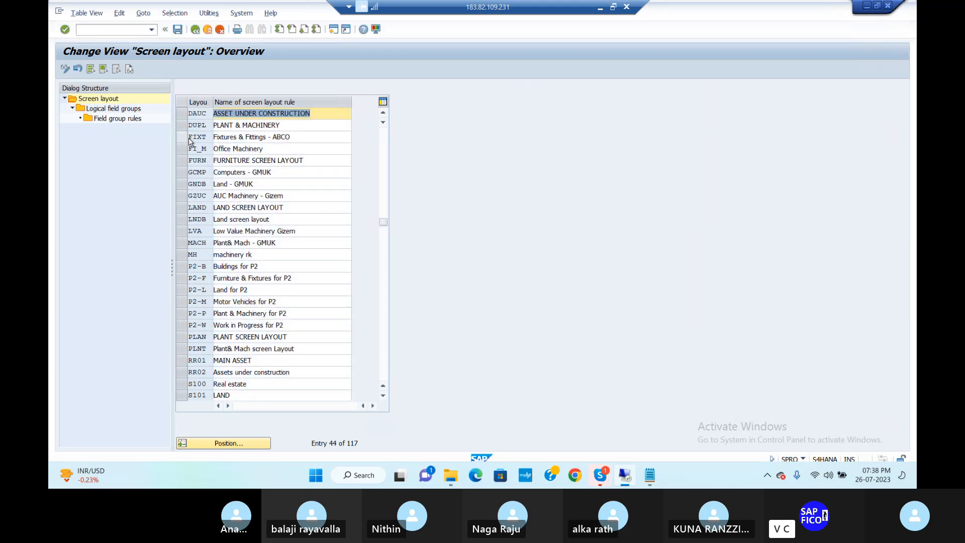
left_click(180, 114)
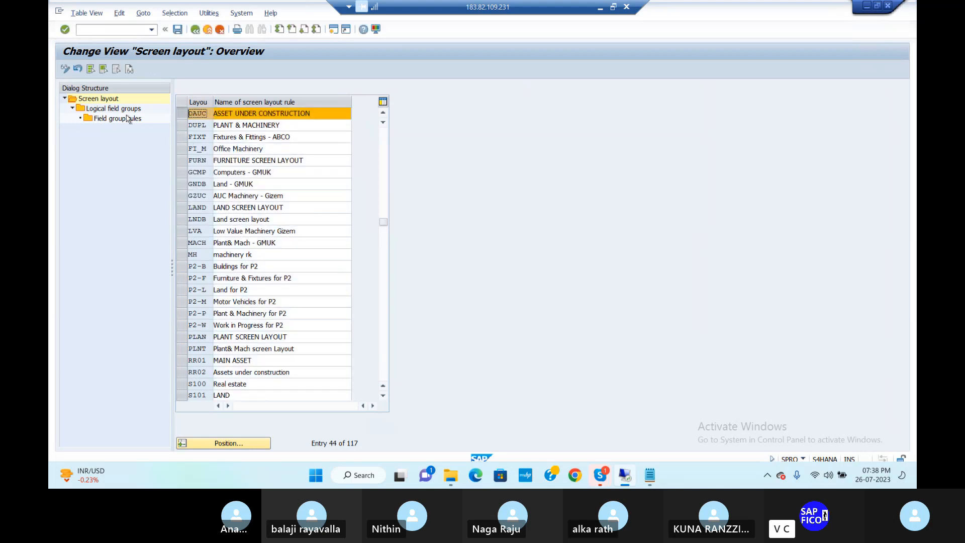
double_click(112, 109)
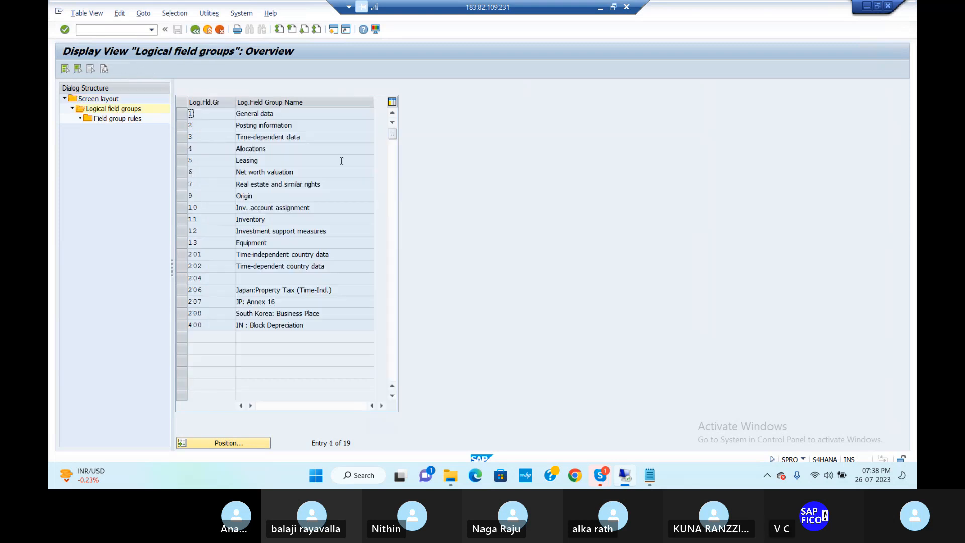
left_click(181, 113)
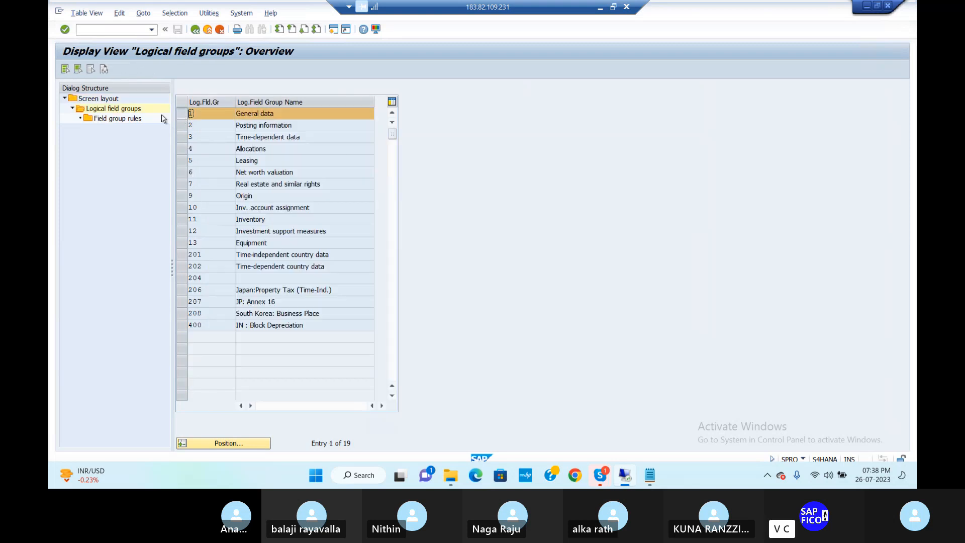
Step: Make Description 1 optional in DAUC's General data field group rules, save the change and return to the logical field groups
double_click(134, 119)
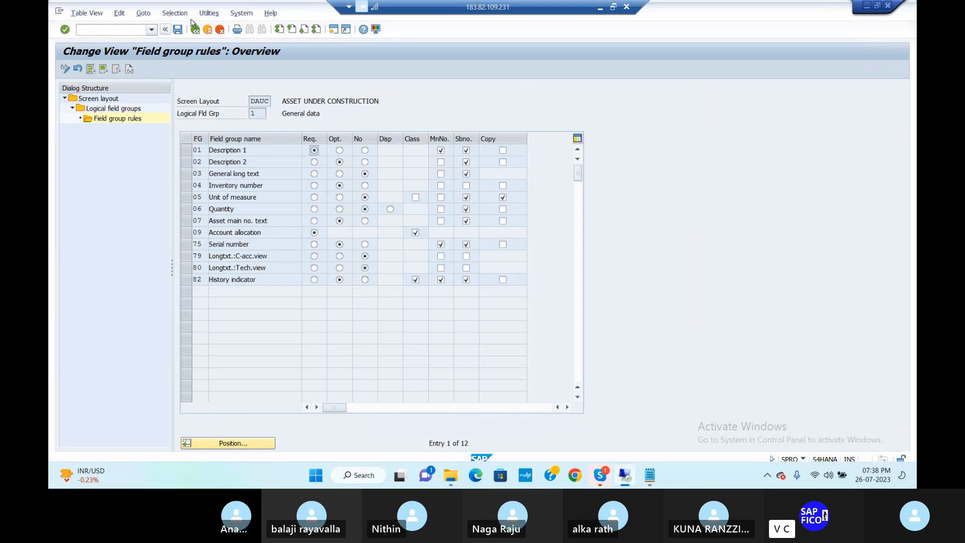
left_click(339, 151)
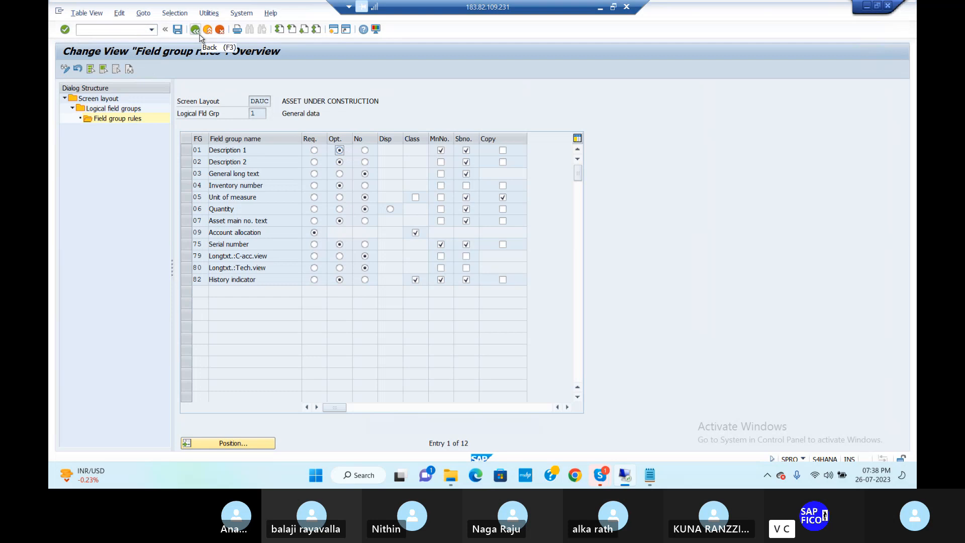
key("ctrl+s")
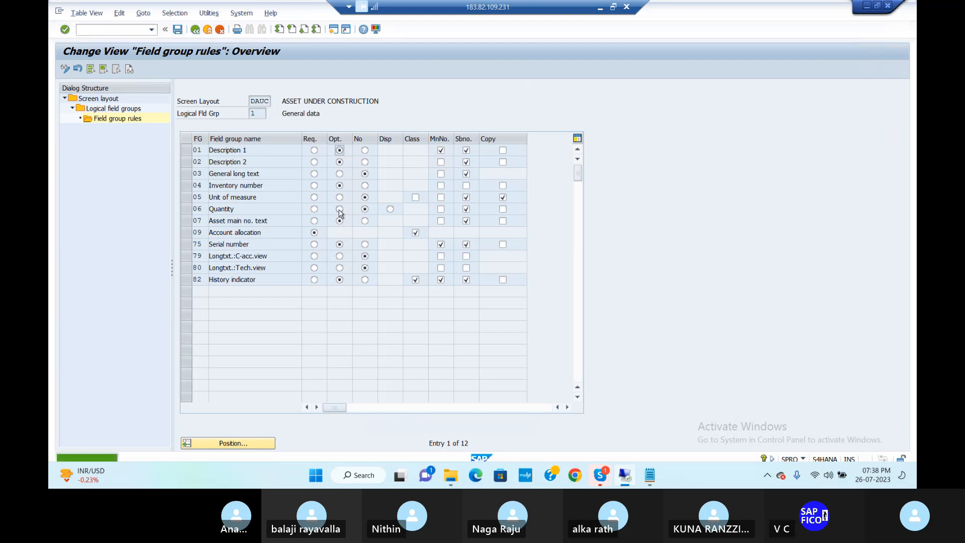
left_click(195, 29)
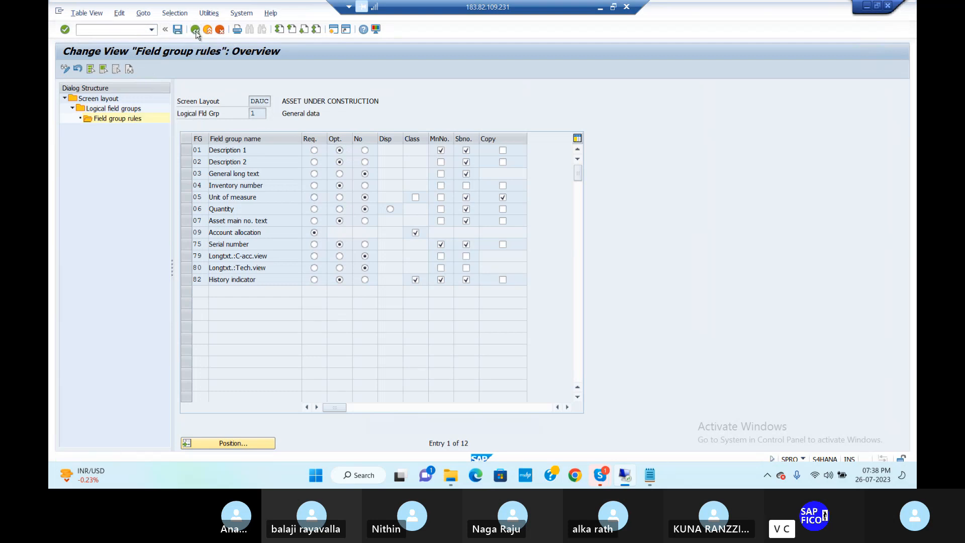
Step: Review DAUC's field group rules for Posting information and Time-dependent data, returning to the logical field groups after each
left_click(183, 125)
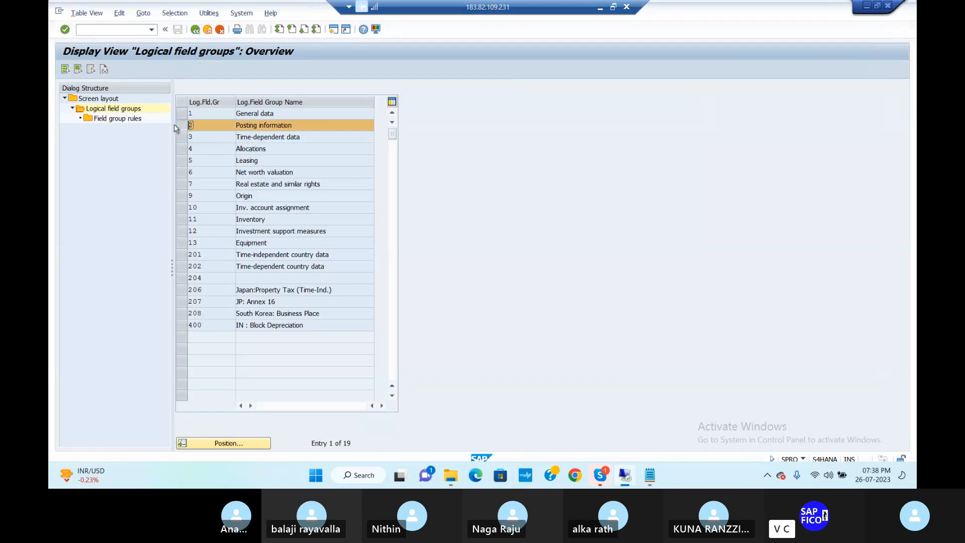
double_click(139, 119)
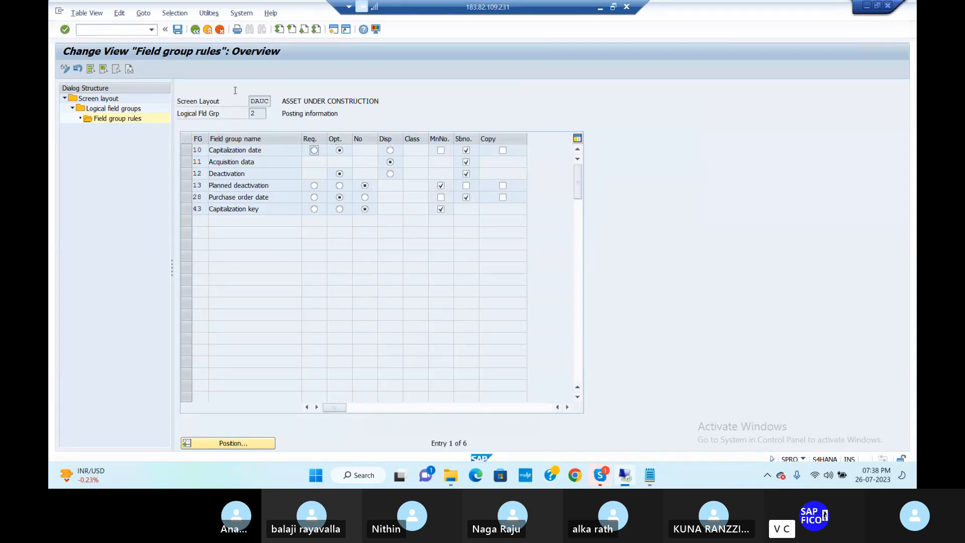
left_click(197, 31)
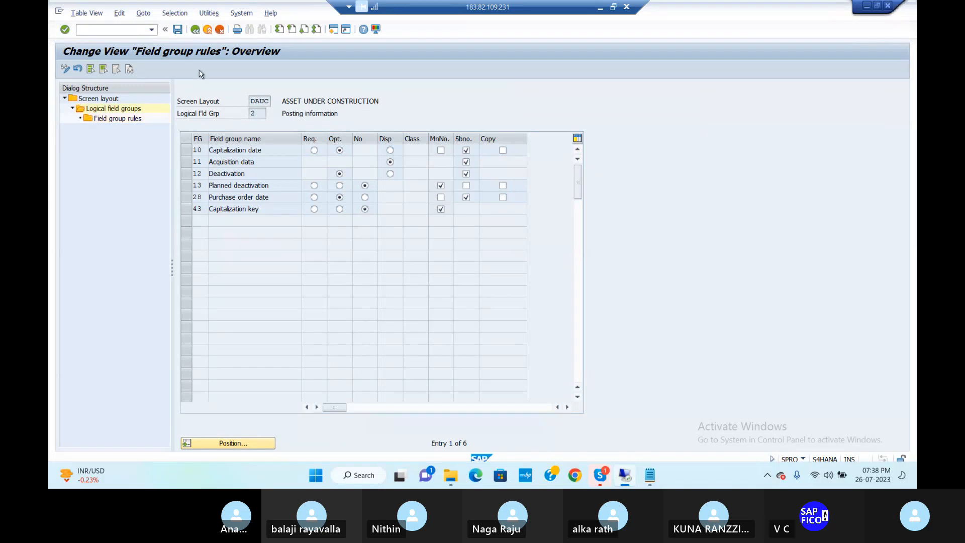
left_click(181, 137)
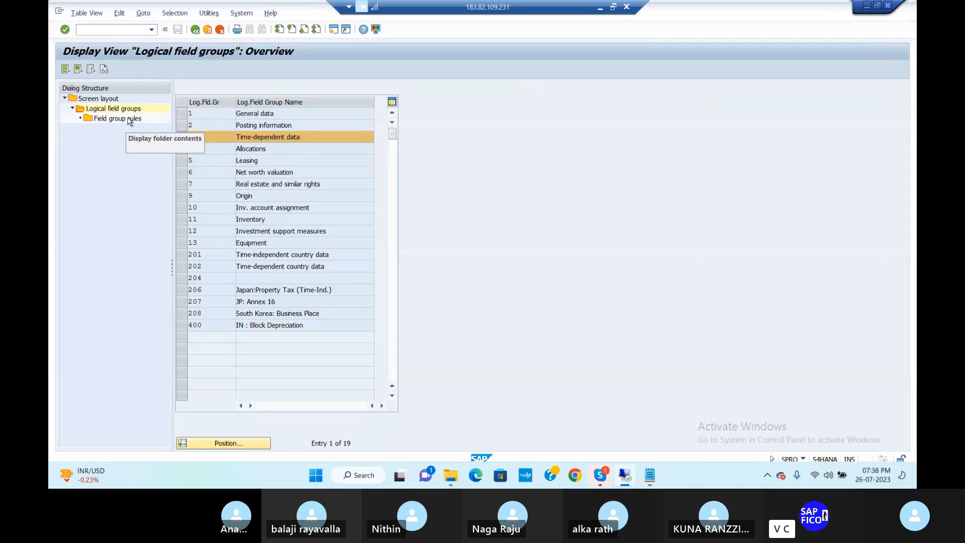
double_click(130, 121)
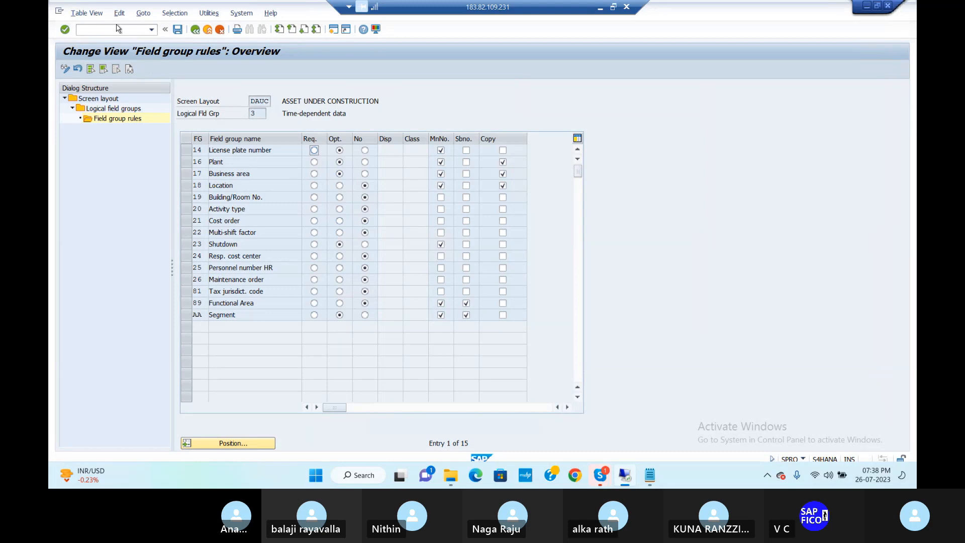
left_click(195, 30)
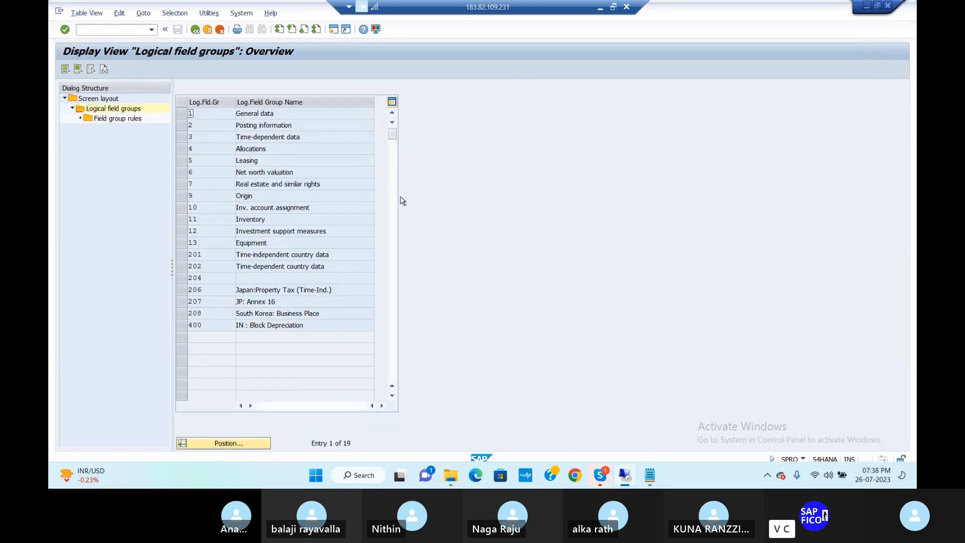
Step: Return to the screen layout list, save it, and exit the asset master data layout activity to the IMG structure
left_click(195, 30)
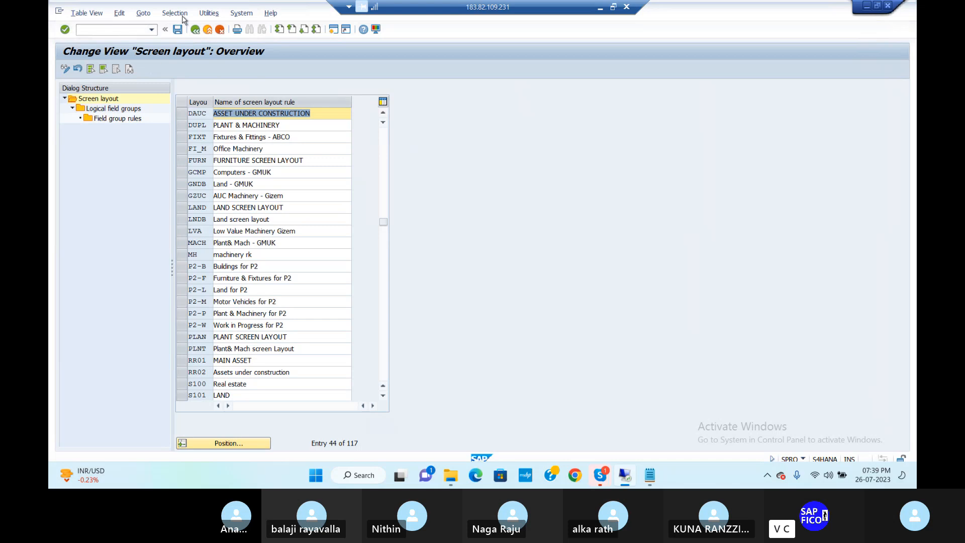
left_click(178, 30)
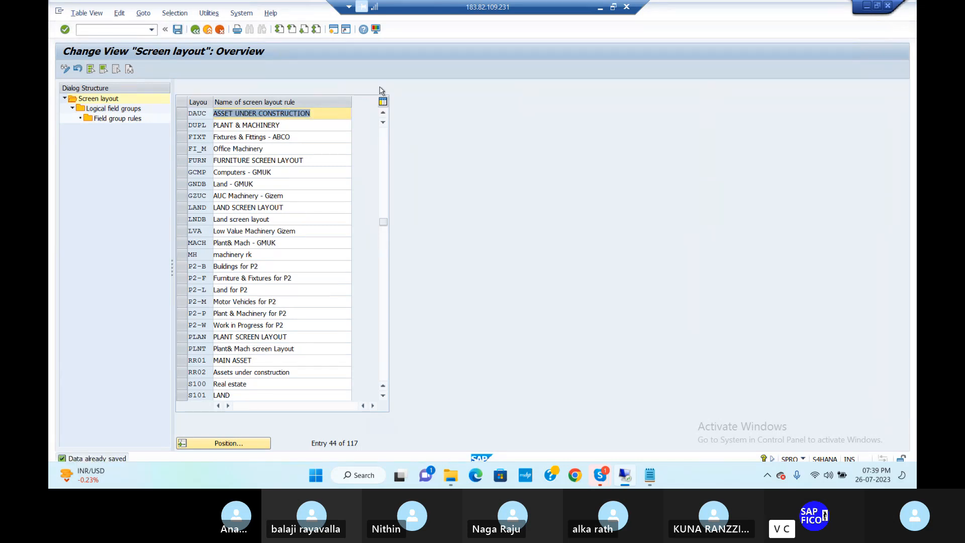
left_click(196, 29)
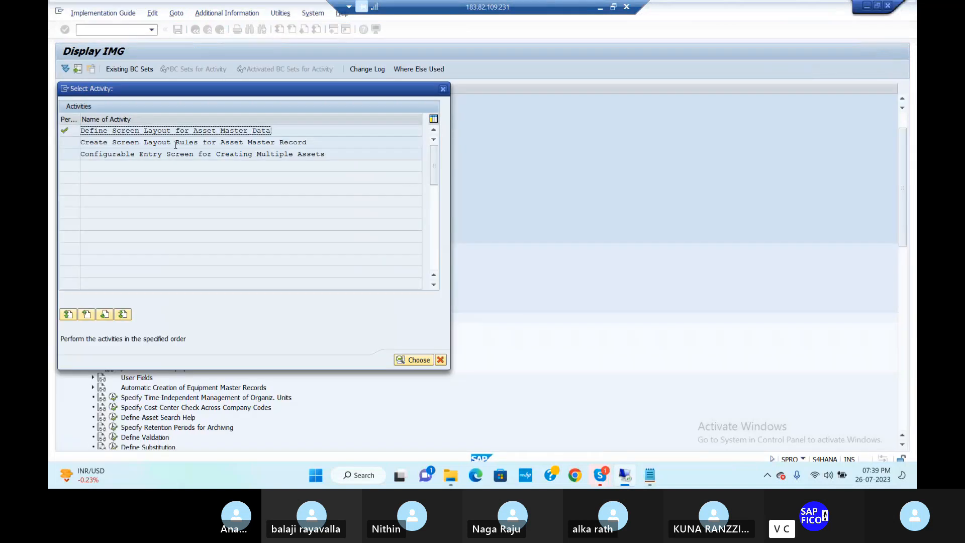
left_click(441, 89)
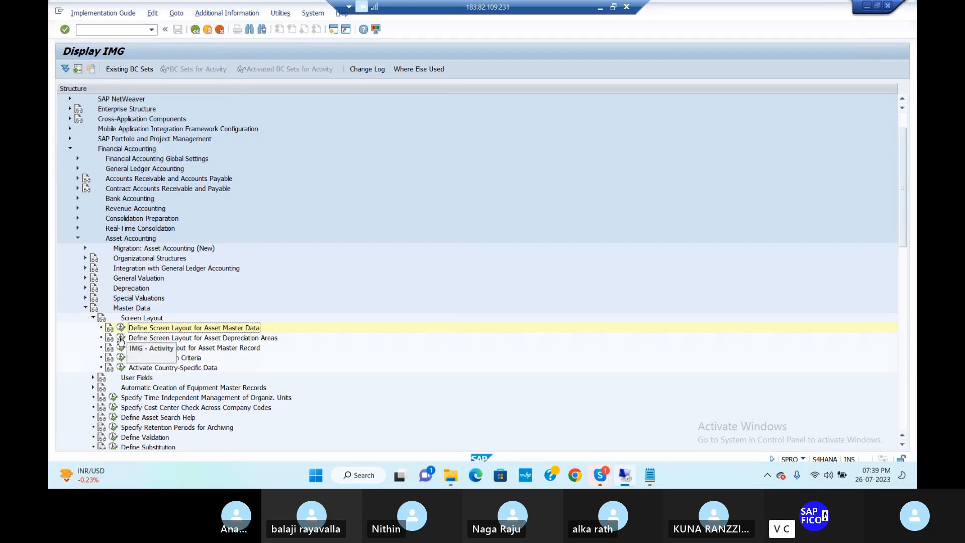
Step: Open Define Screen Layout for Asset Depreciation Areas, review and save the field group rules of layout 2000, and return to the layout list
left_click(122, 339)
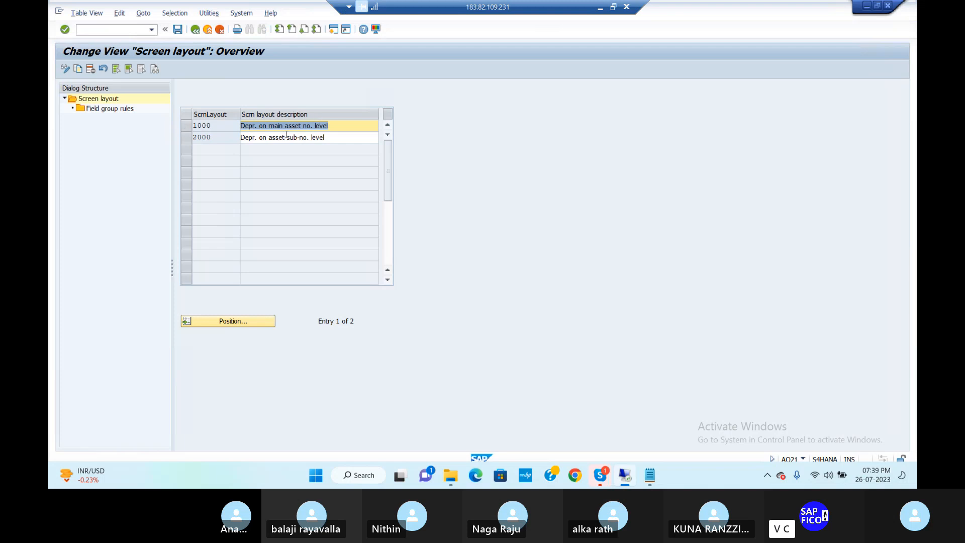
left_click(186, 137)
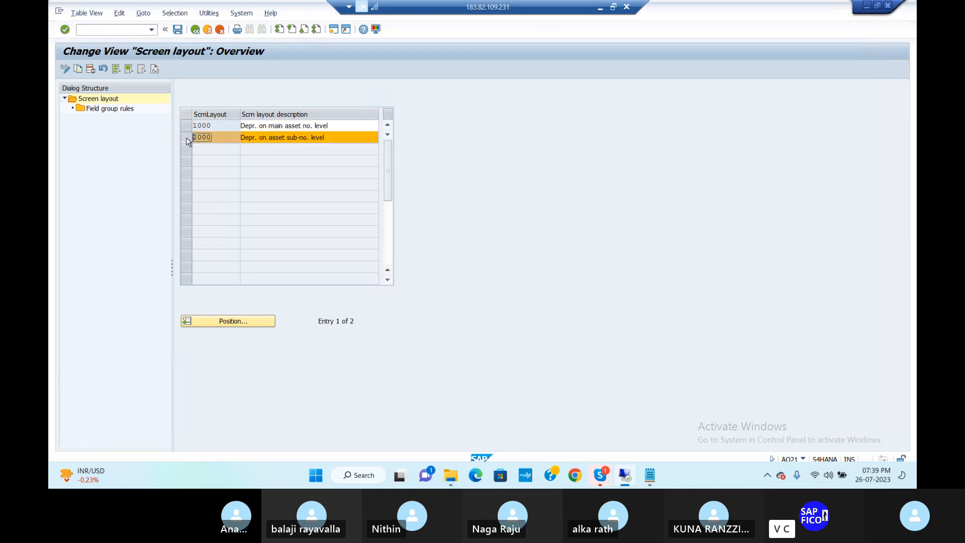
double_click(130, 110)
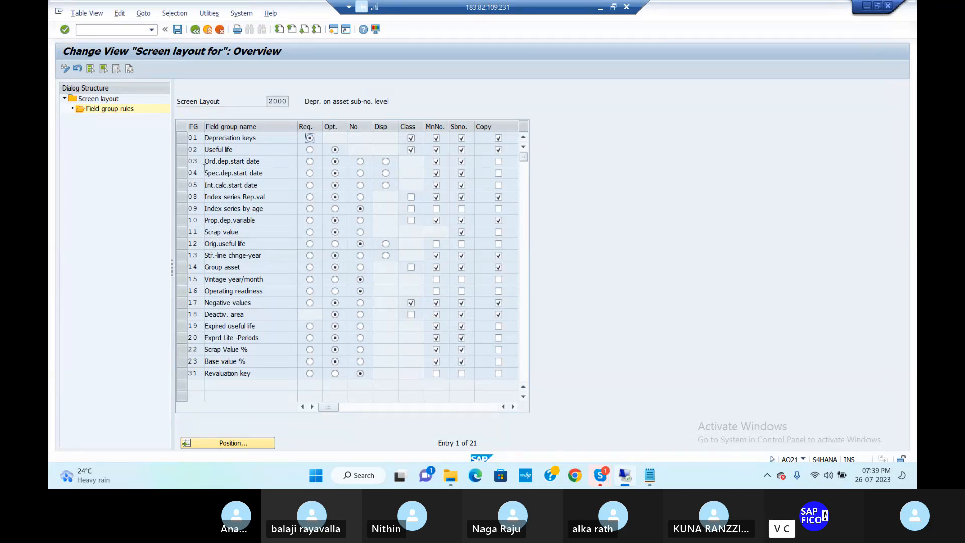
left_click(178, 31)
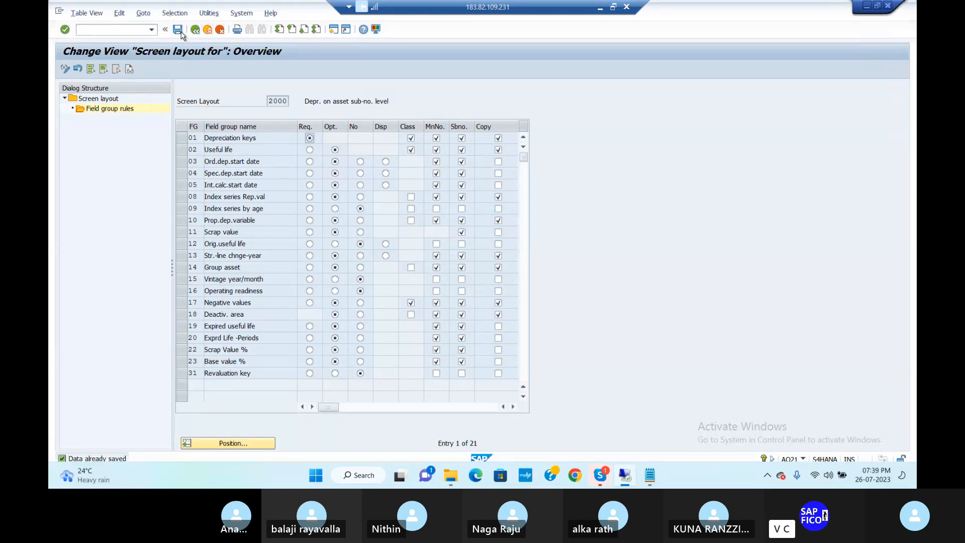
left_click(194, 30)
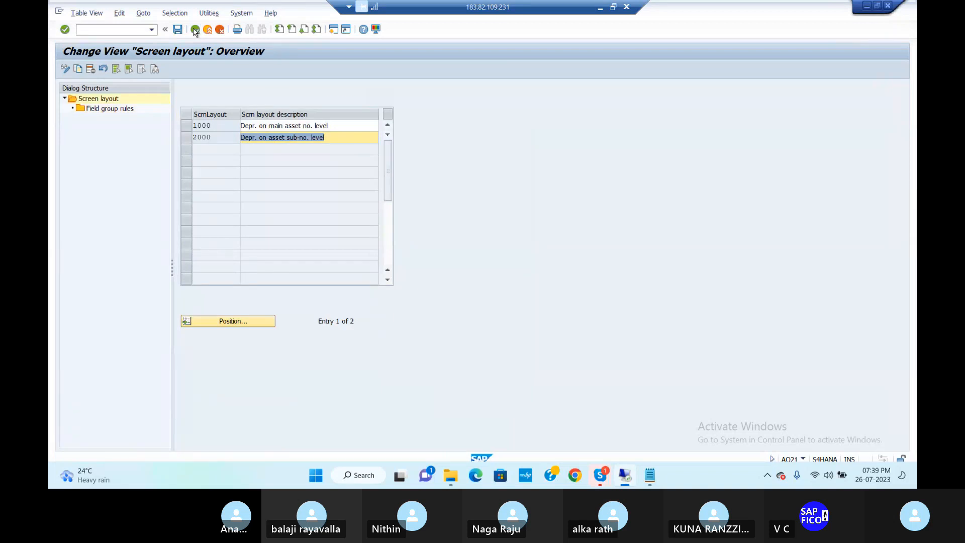
Step: Switch to the Notepad configuration notes and examine item 10, Determine Depreciation Areas in the Asset Class
left_click(649, 476)
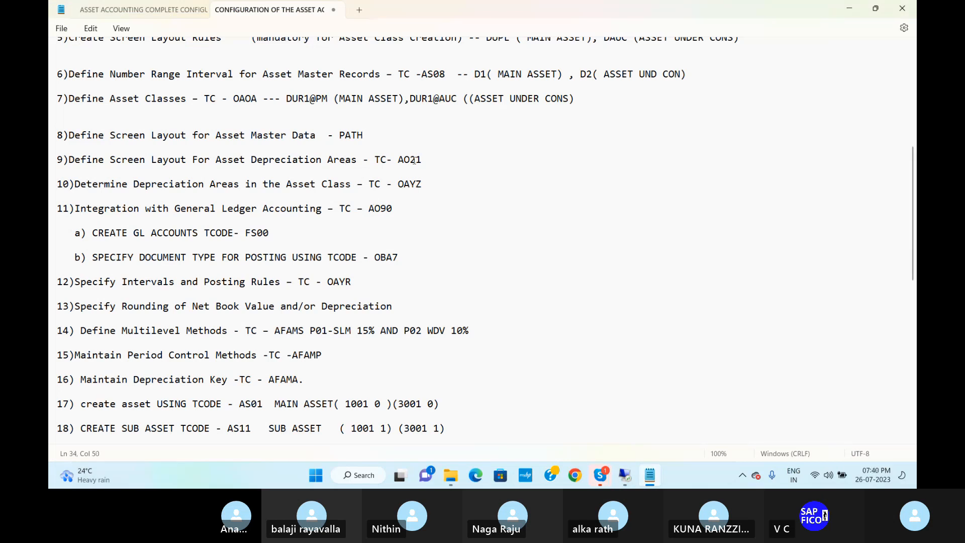
key("End")
left_click_drag(75, 182, 415, 191)
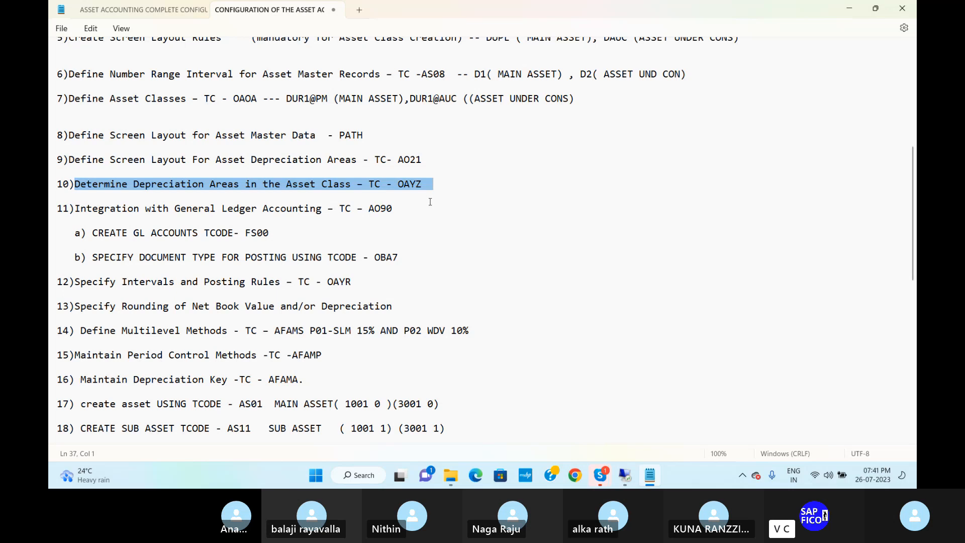
left_click(422, 160)
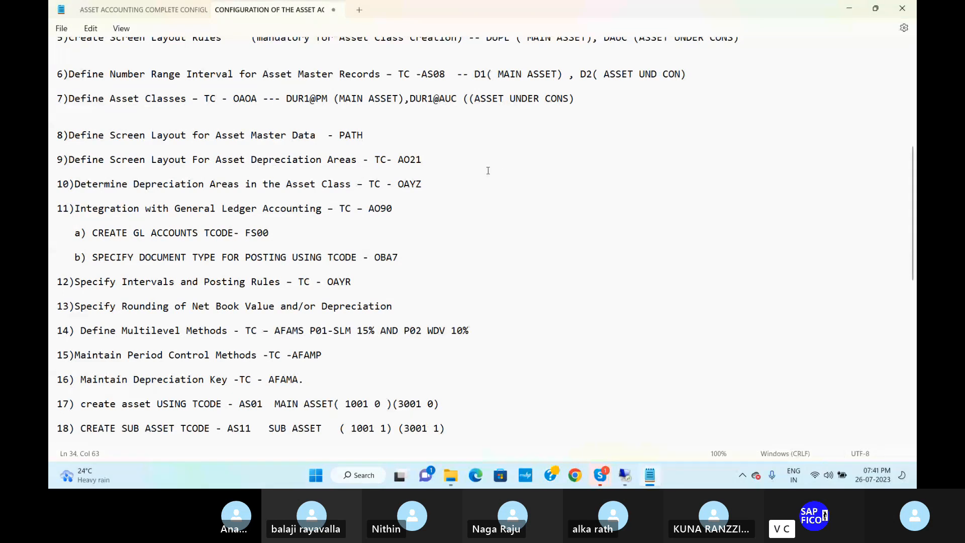
key("Down")
key("Down")
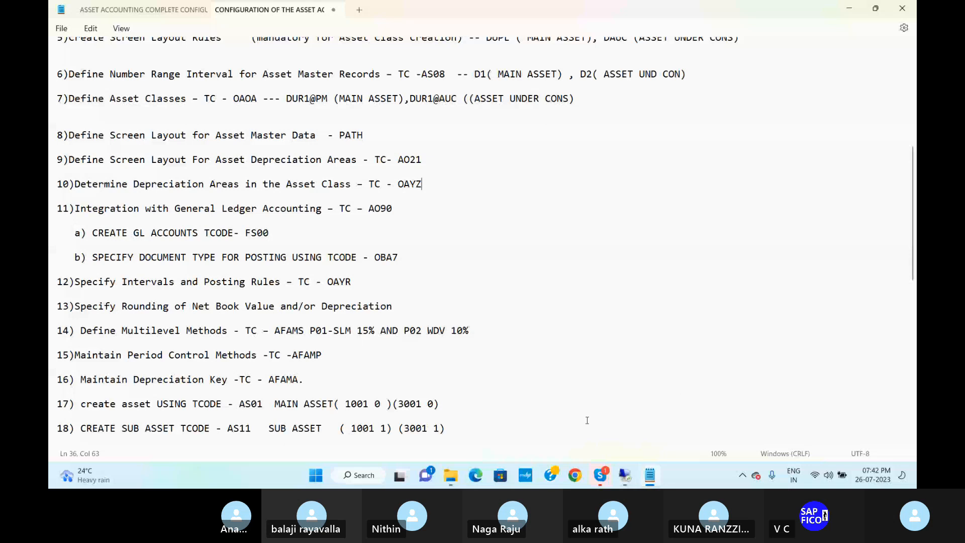
mouse_move(600, 475)
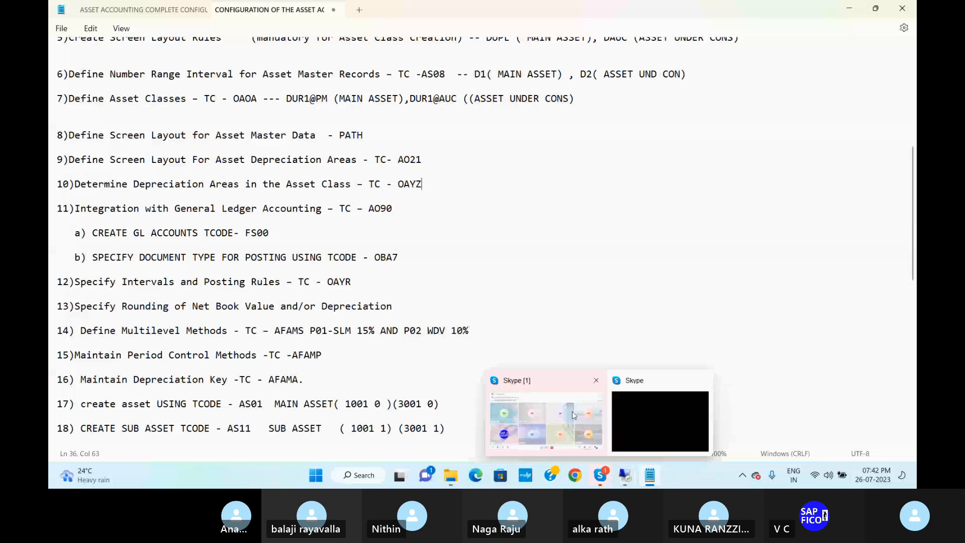
mouse_move(572, 411)
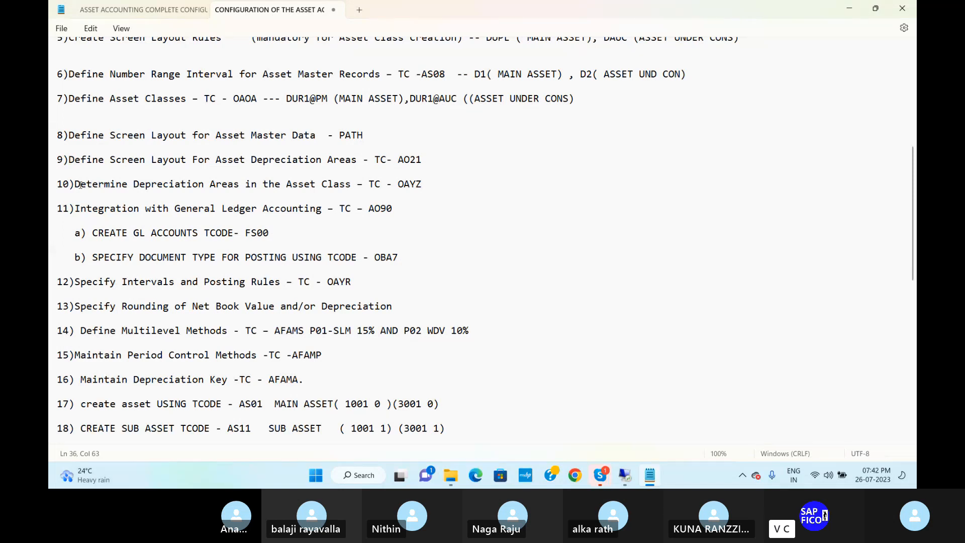
left_click_drag(75, 184, 439, 185)
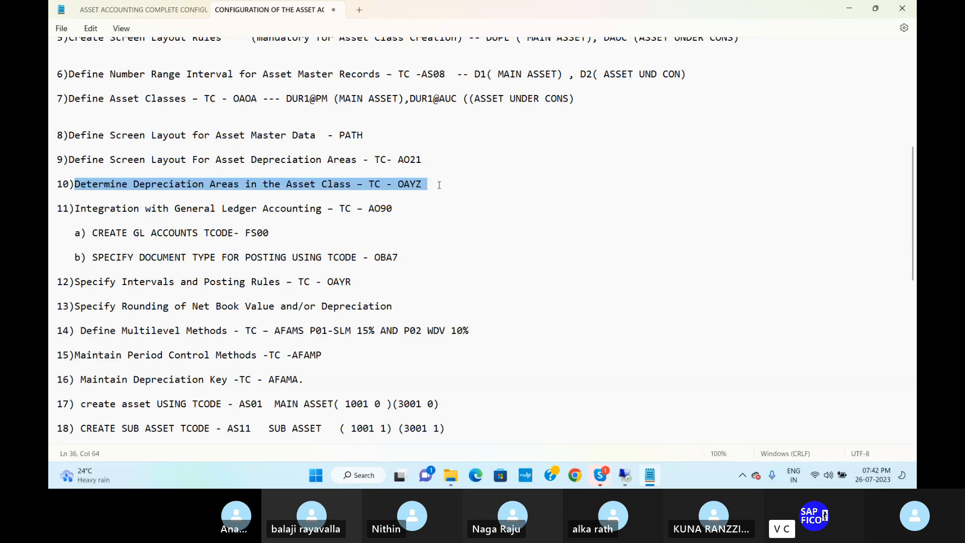
Step: Add the indented sub-item "A. DOCUMENT TYPE WITH NUMBER RANGE FOR LEDGER VIEW" below item 9 of the notes, and switch back to the SAP session
left_click(430, 160)
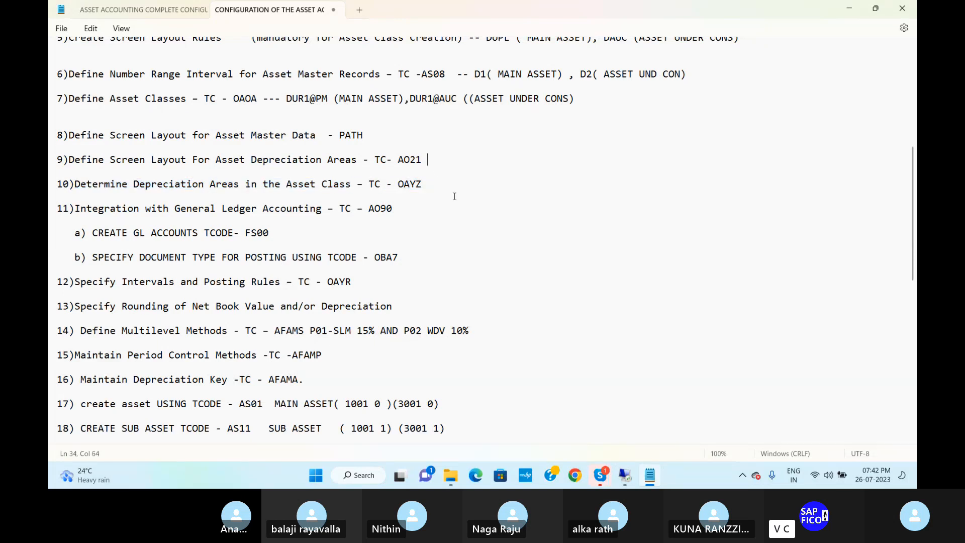
key("Return")
key("Return")
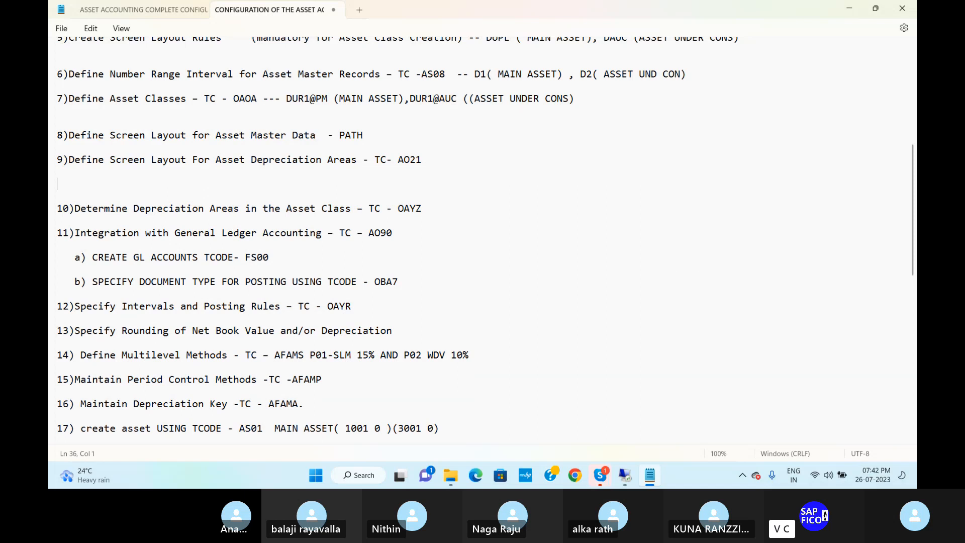
key("Tab")
type("A. DOCUMENT ")
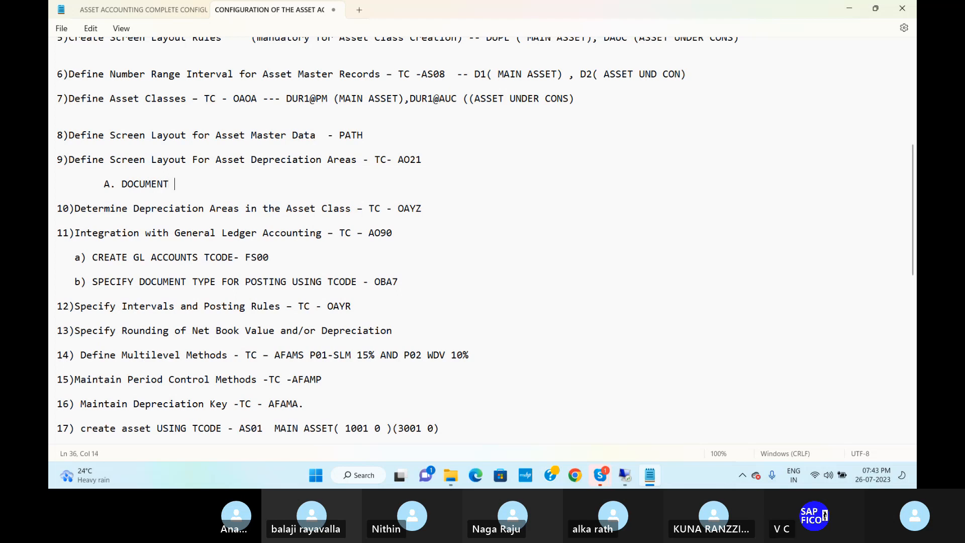
type("TYPE")
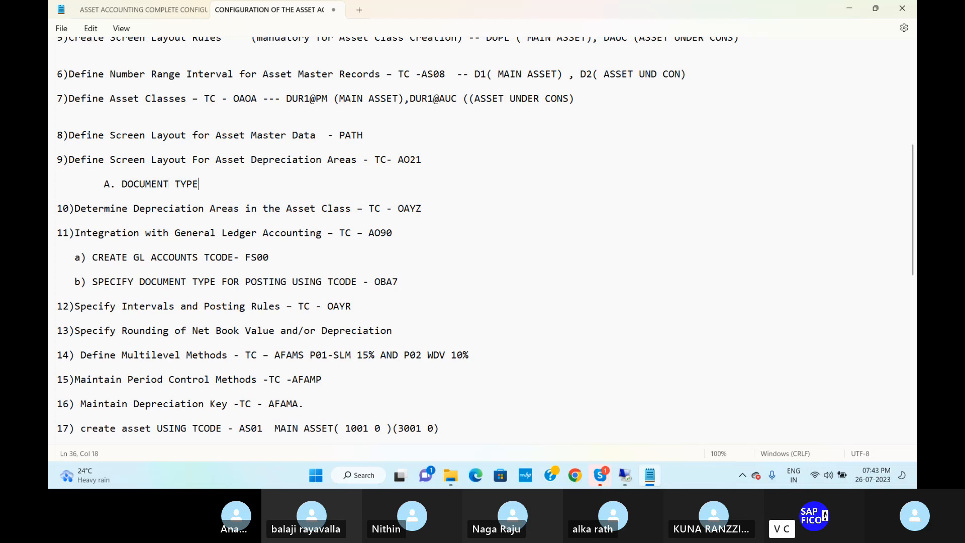
type(" IN EN")
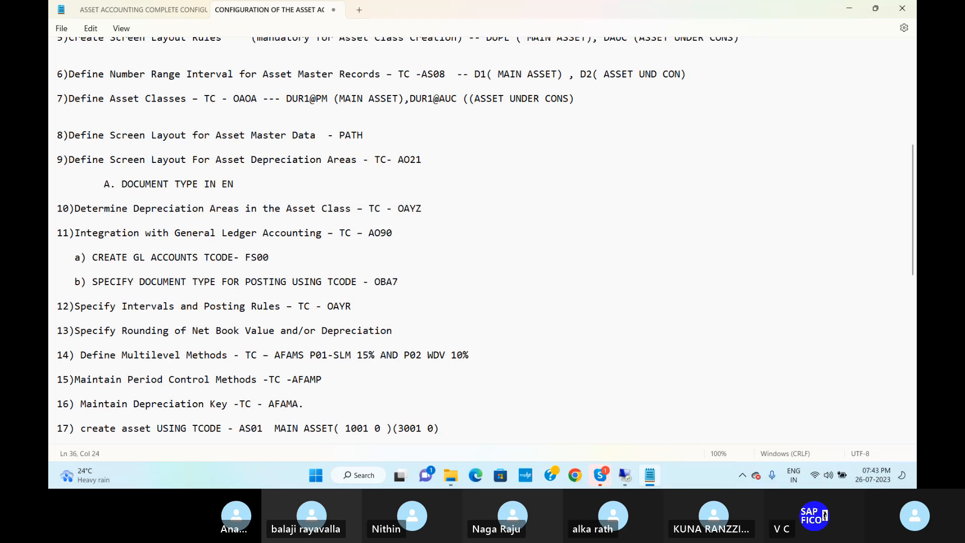
key("BackSpace")
key("BackSpace")
key("BackSpace")
key("BackSpace")
key("BackSpace")
type("WITH NU")
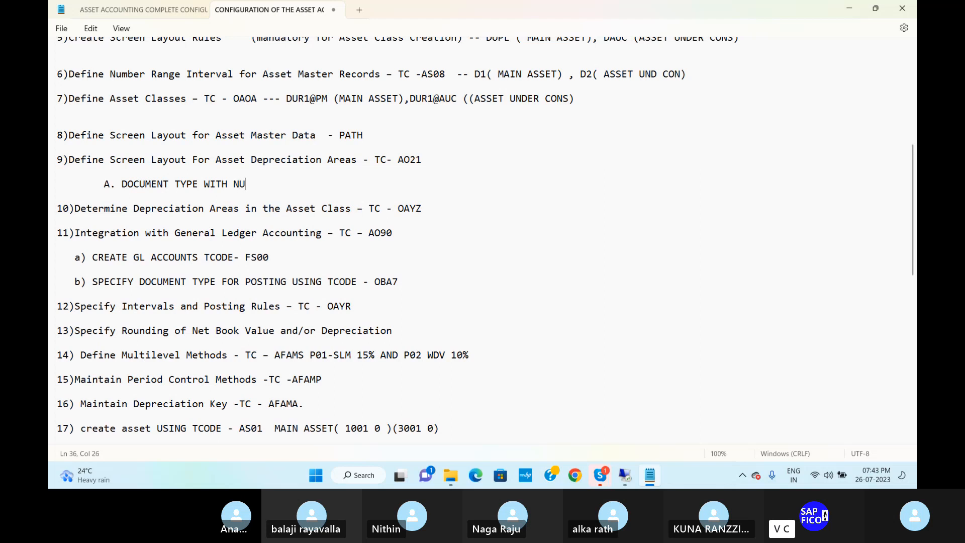
type("MBER RANGE FOR LED")
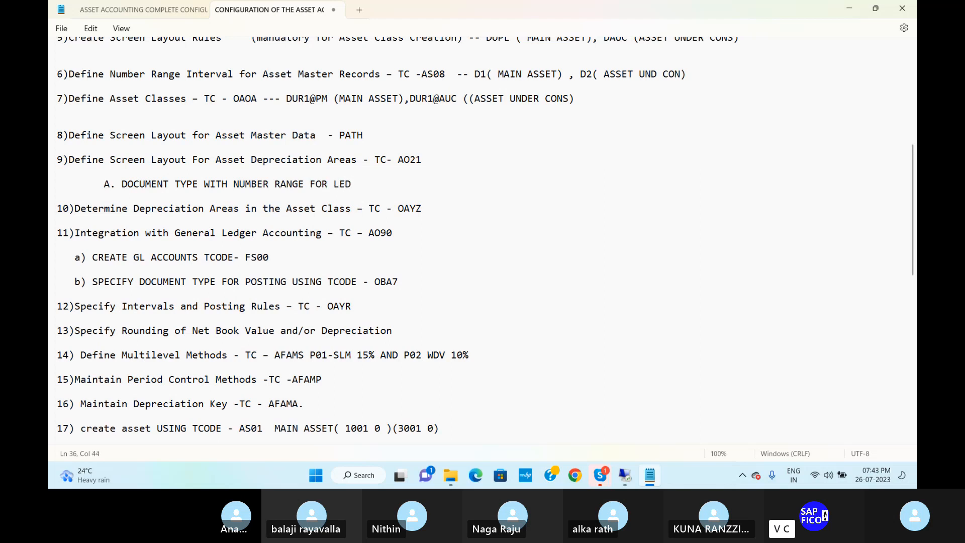
type("GER VIEW")
mouse_move(623, 479)
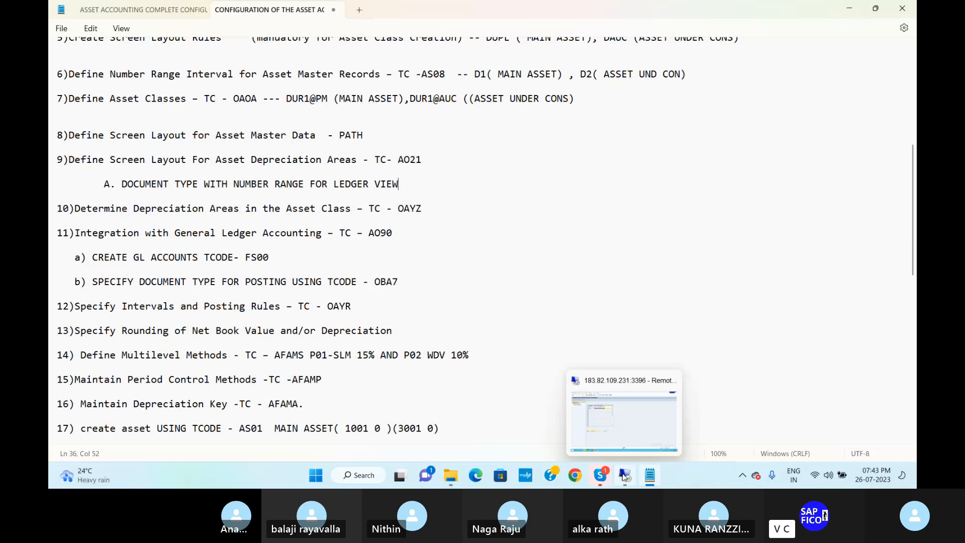
left_click(628, 412)
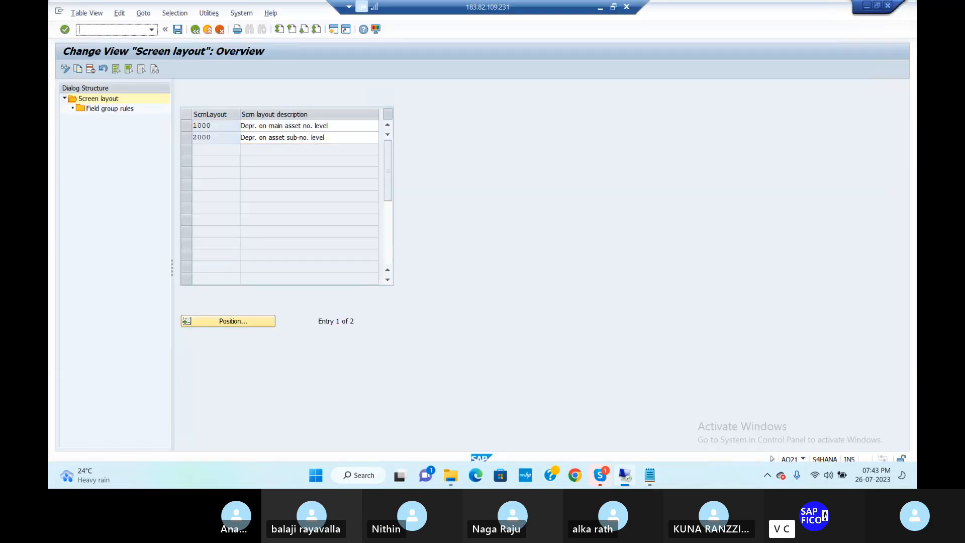
Step: Run transaction /NOBA7 and open the number range information from the details of document type AA, Asset Posting
type("/NOBA")
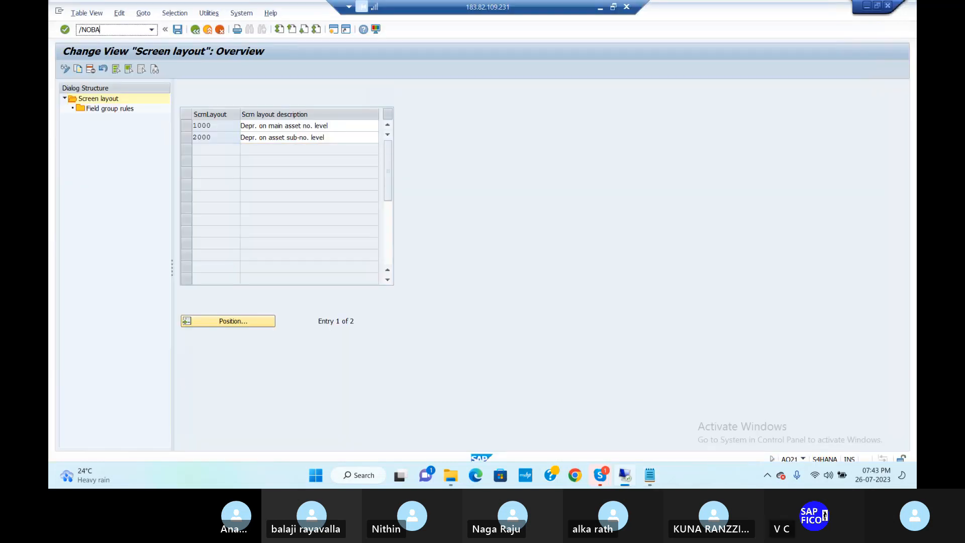
type("7")
key("Return")
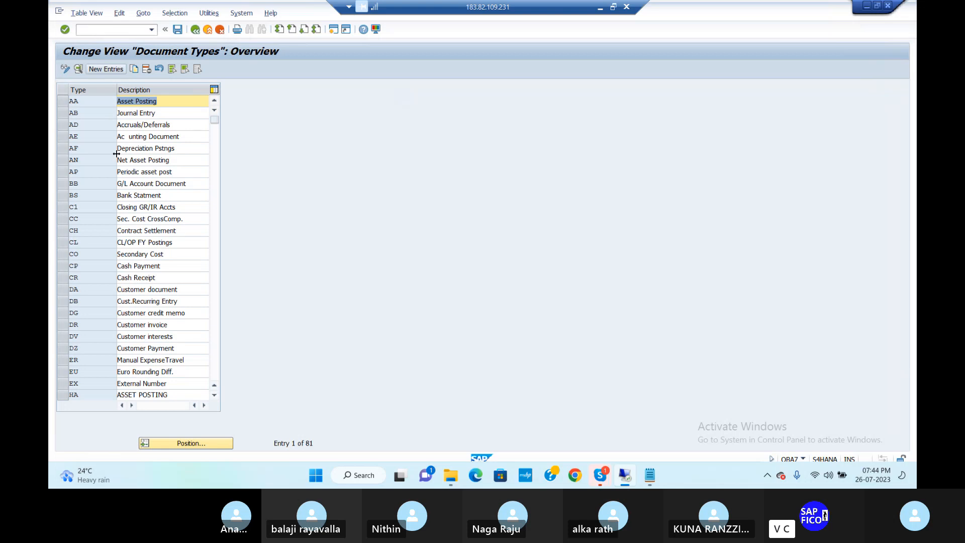
double_click(85, 103)
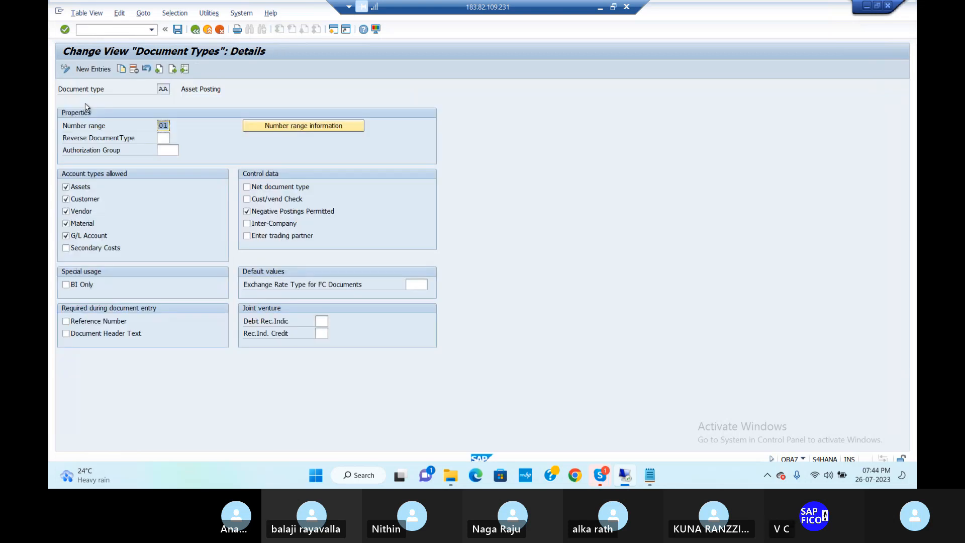
left_click(274, 129)
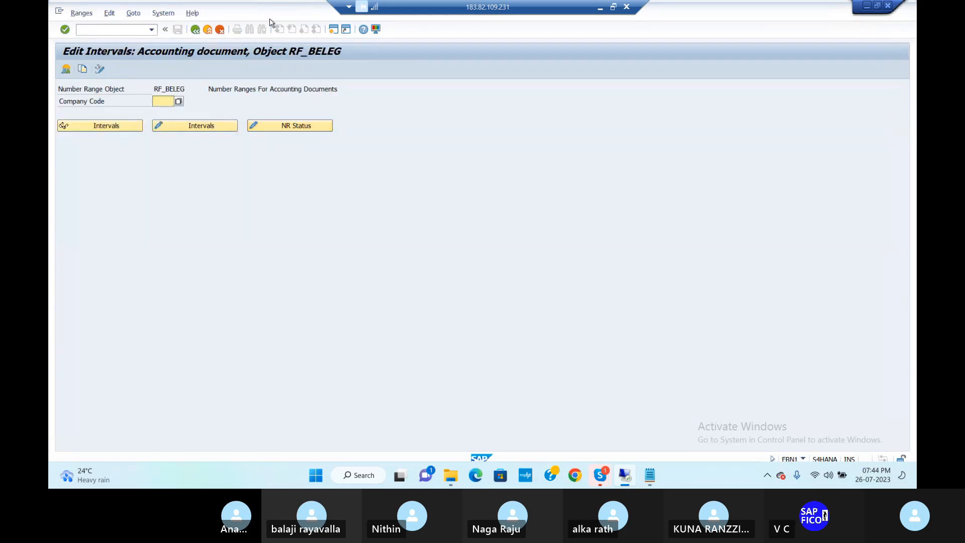
Step: Open the accounting document intervals of company code DUR1, check number range 01, and return to the document types overview
left_click(164, 100)
type("DUR1")
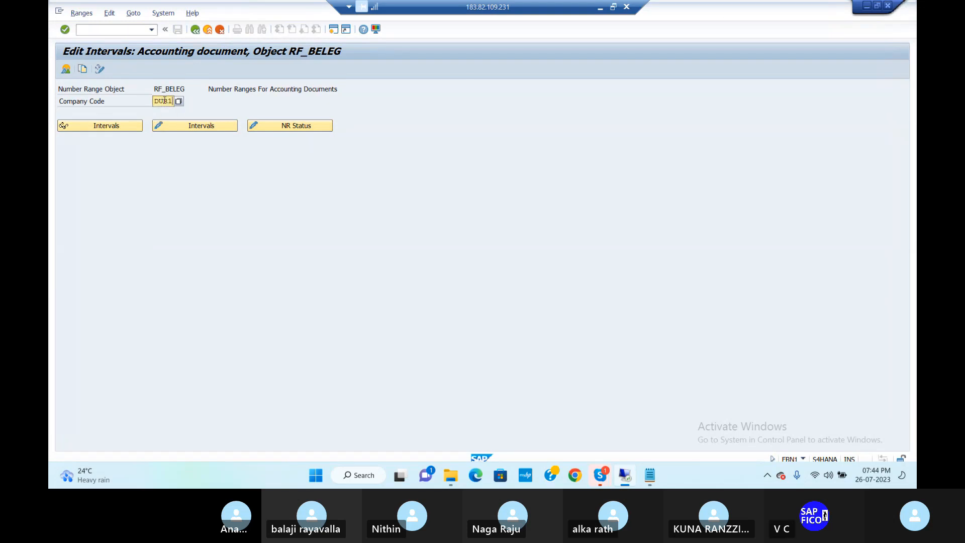
key("Tab")
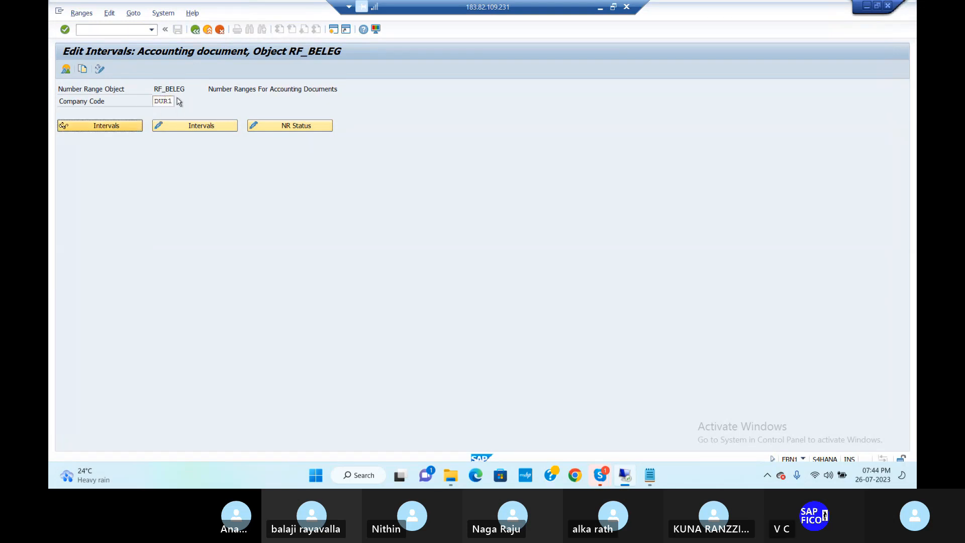
left_click(178, 128)
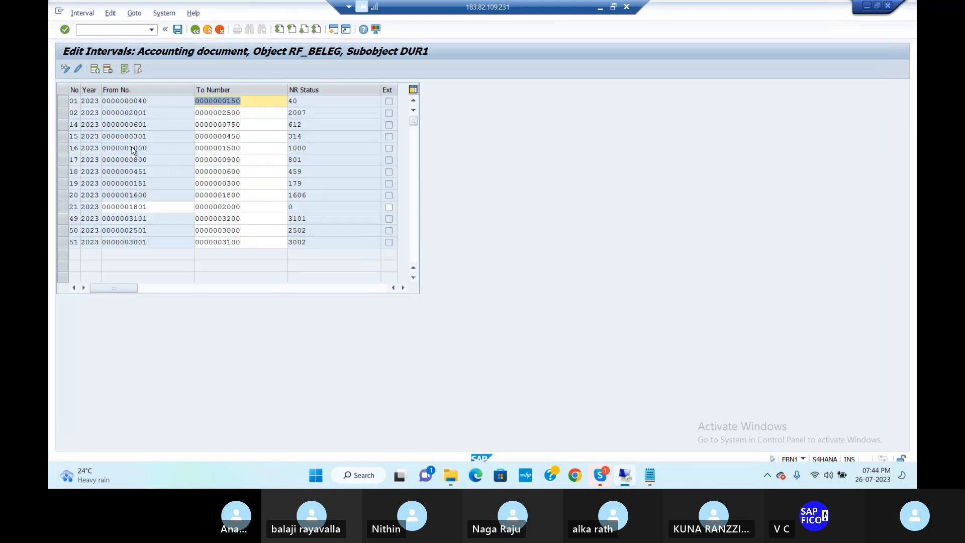
left_click(60, 104)
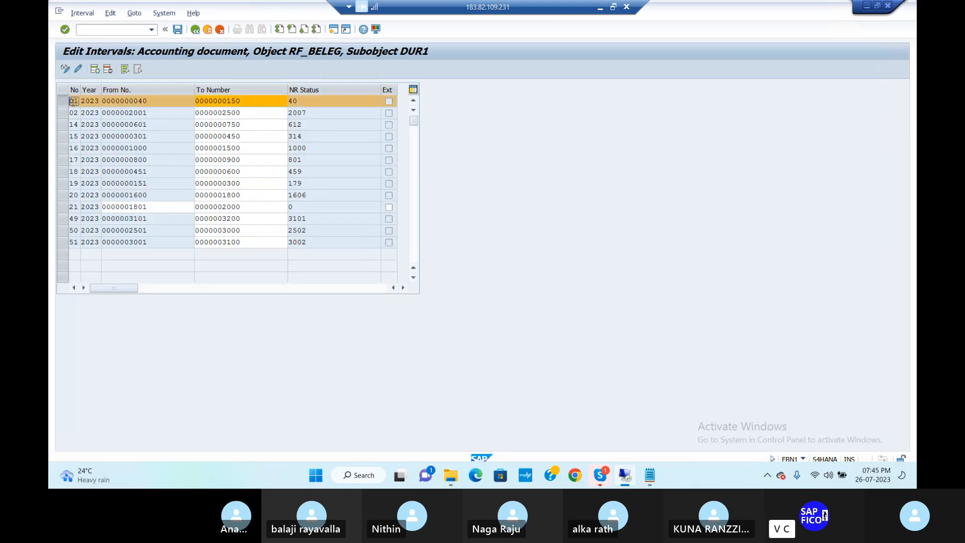
left_click(195, 29)
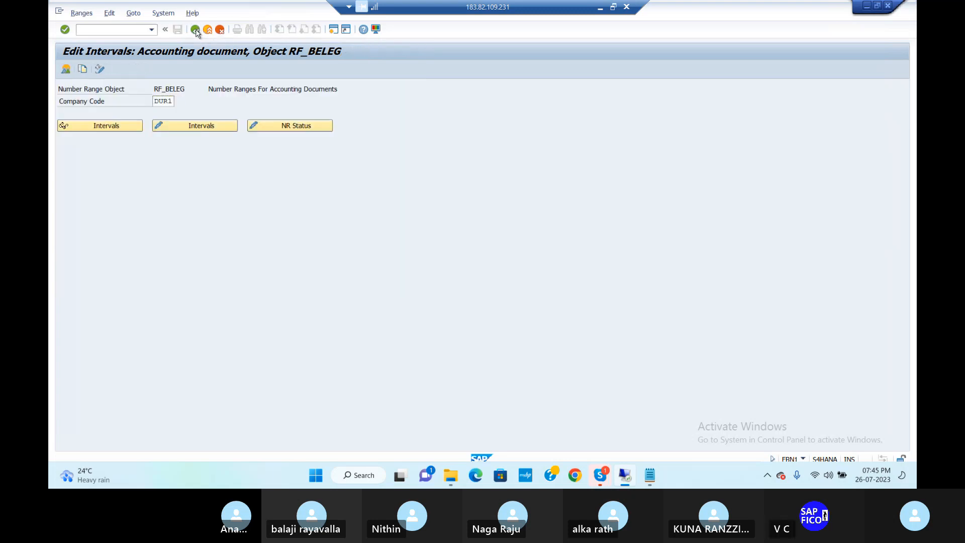
left_click(196, 29)
left_click(195, 30)
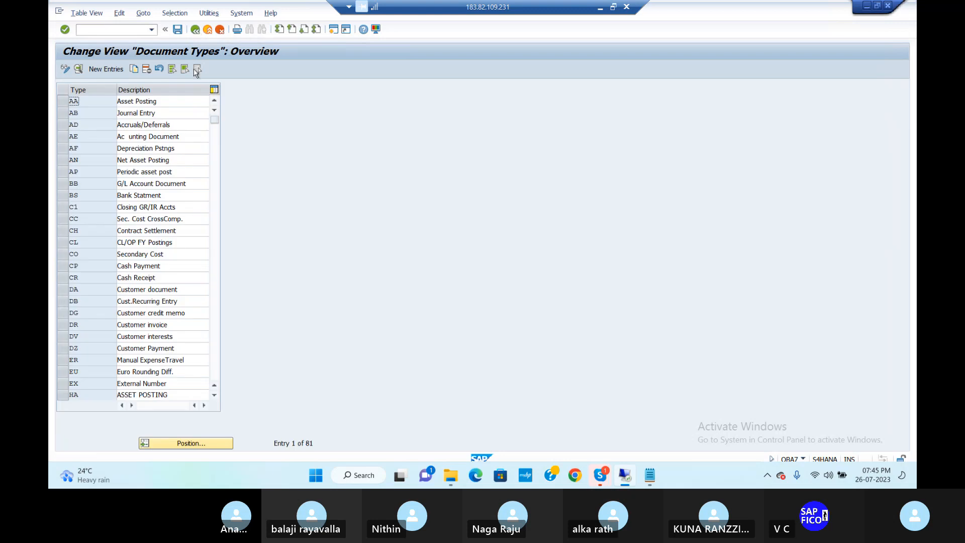
Step: Review the details of document type AF, Depreciation Pstngs, return to the overview, and examine the AN Net Asset Posting entry
left_click(62, 150)
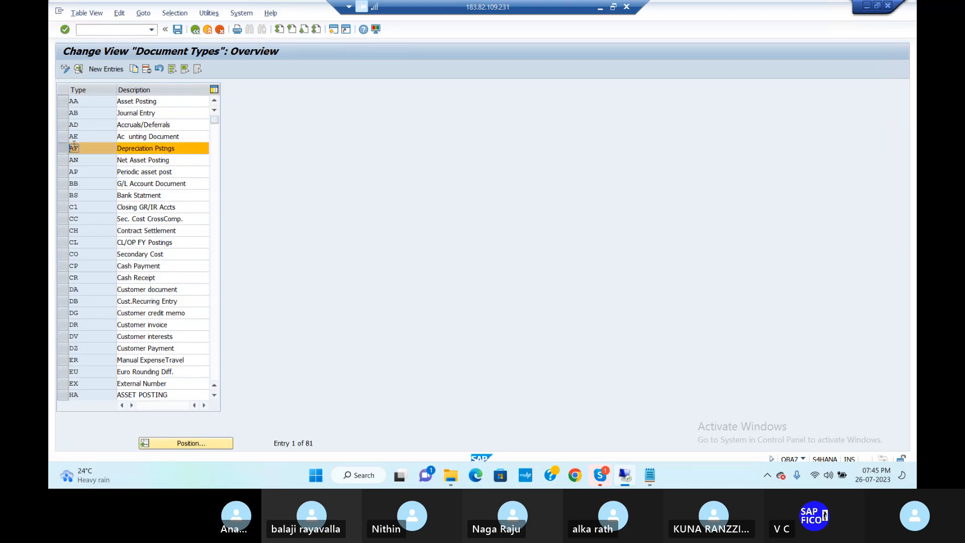
double_click(78, 148)
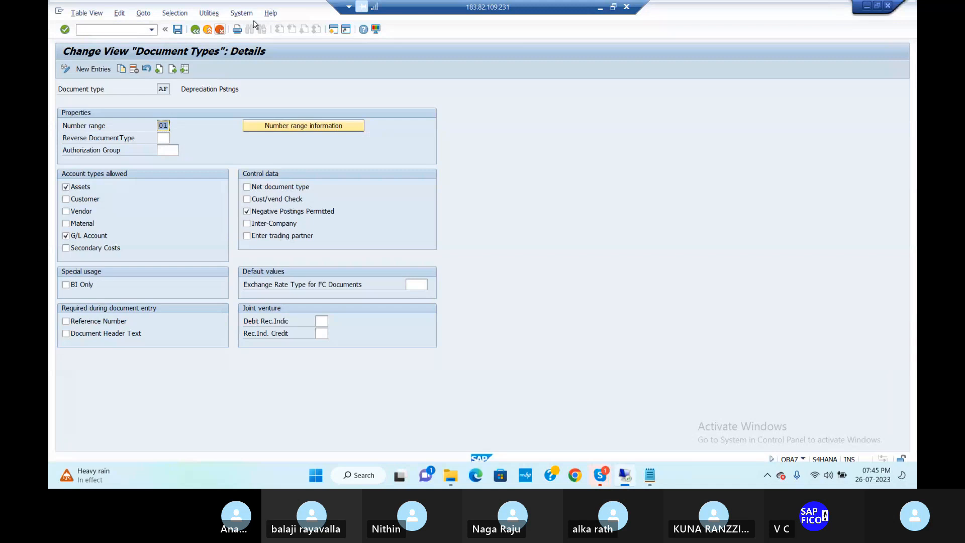
left_click(195, 29)
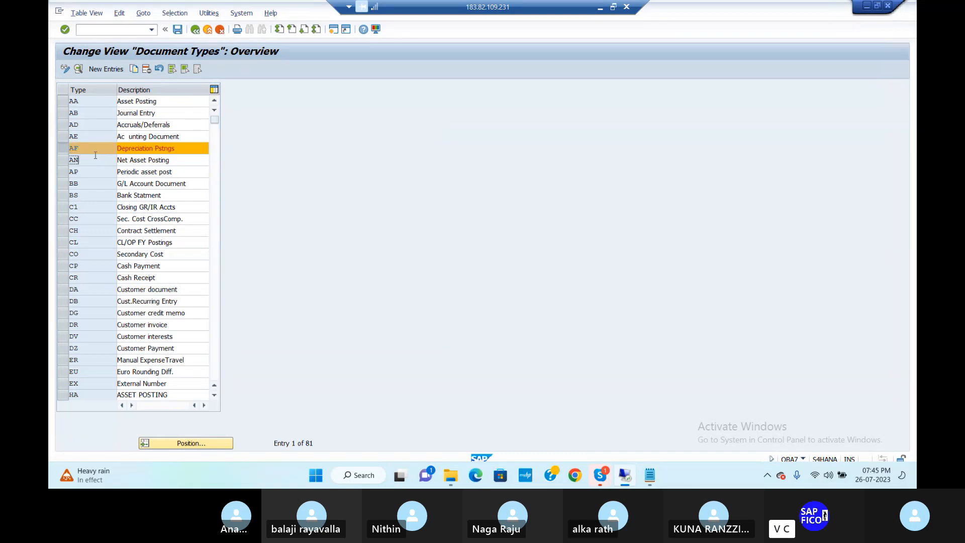
left_click(159, 160)
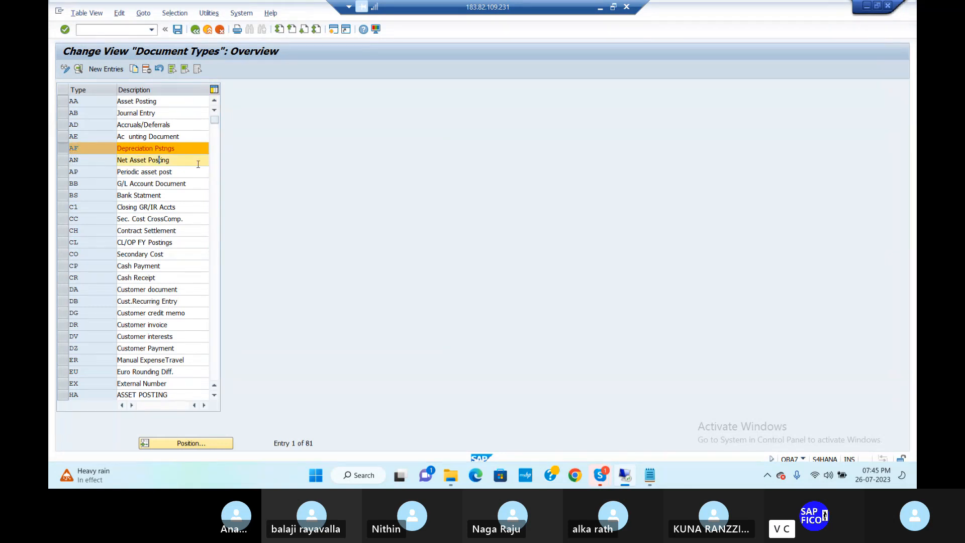
left_click(98, 161)
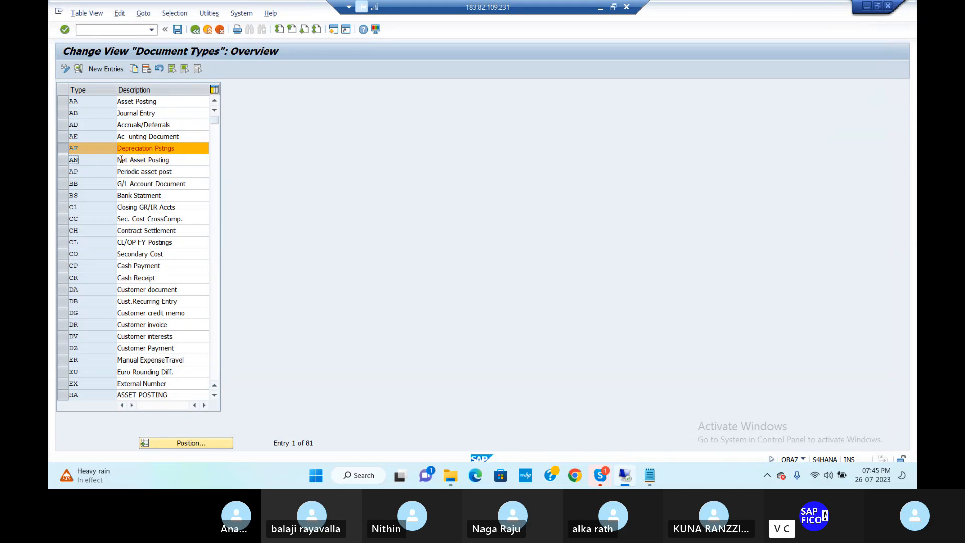
left_click(121, 160)
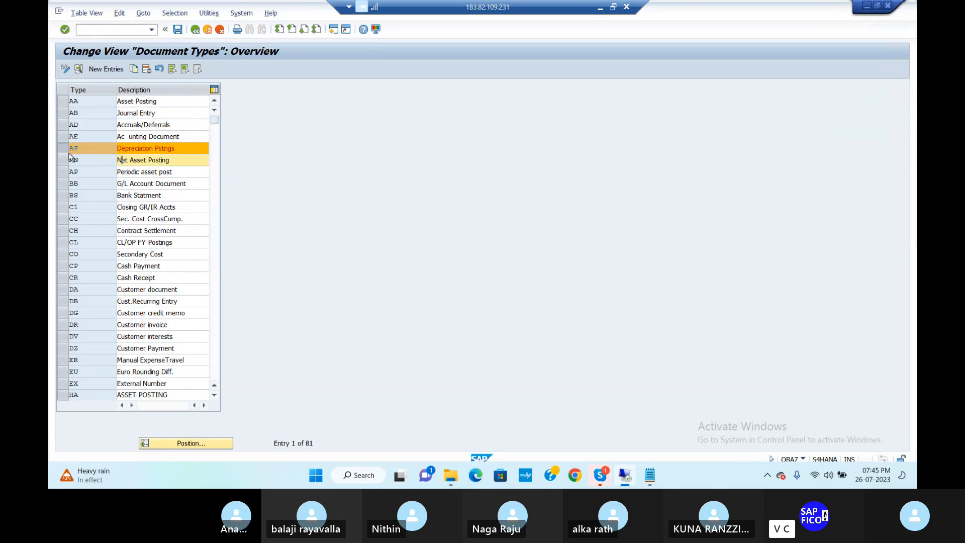
left_click(198, 162)
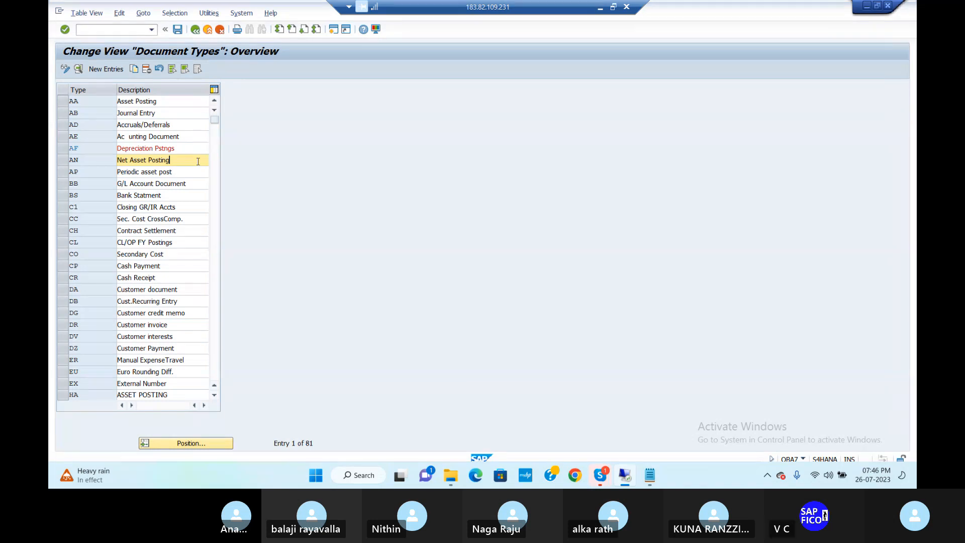
Step: Switch to the Notepad notes, read item 10 with its transaction code OAYZ, and switch back to the SAP session
left_click(650, 475)
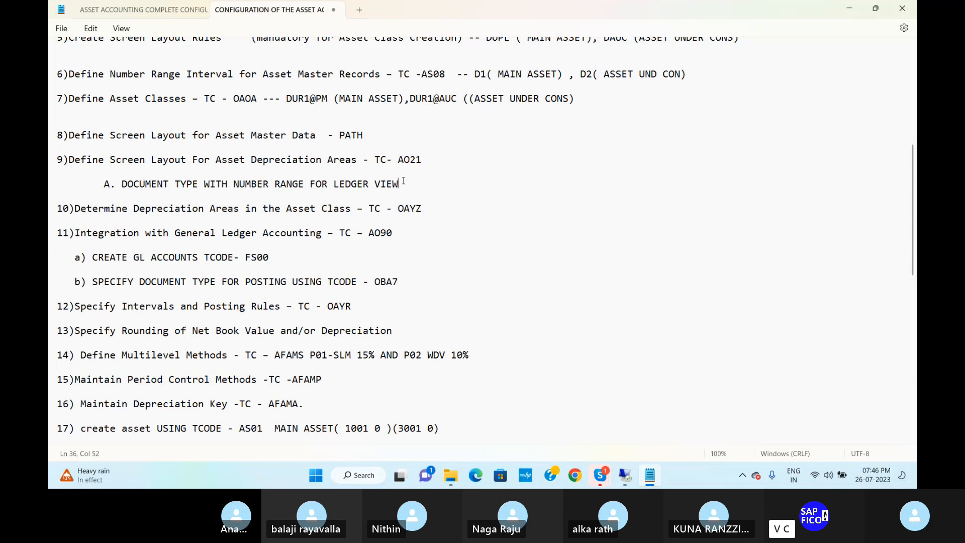
left_click_drag(80, 209, 434, 211)
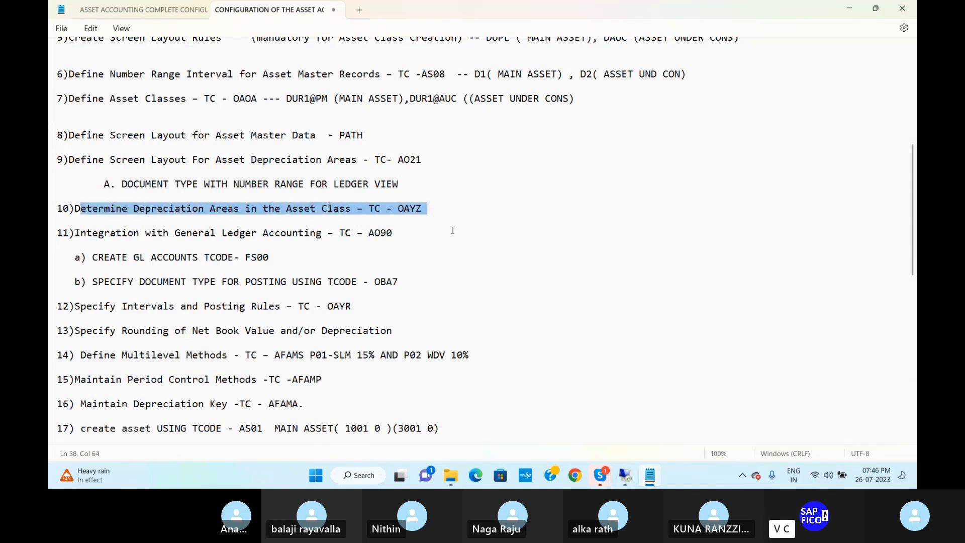
left_click(454, 230)
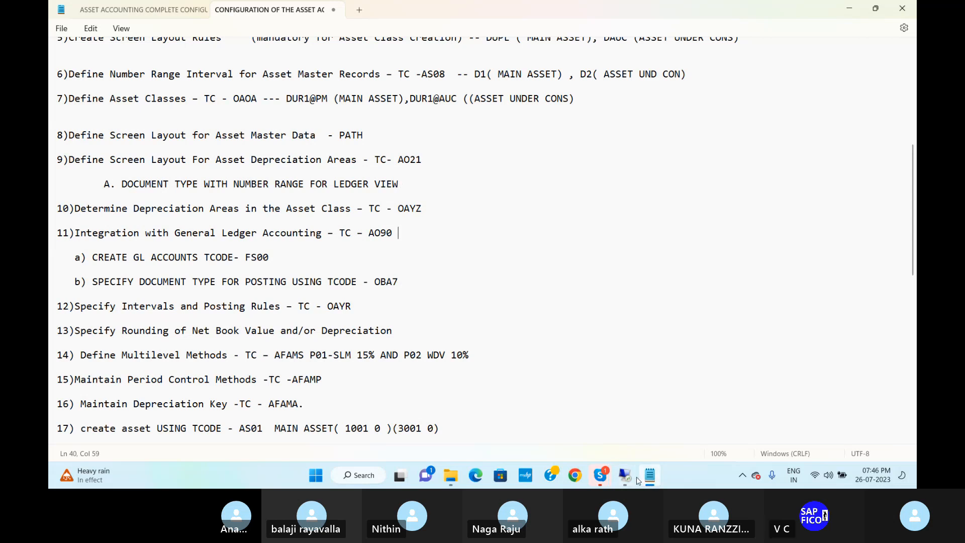
left_click(634, 482)
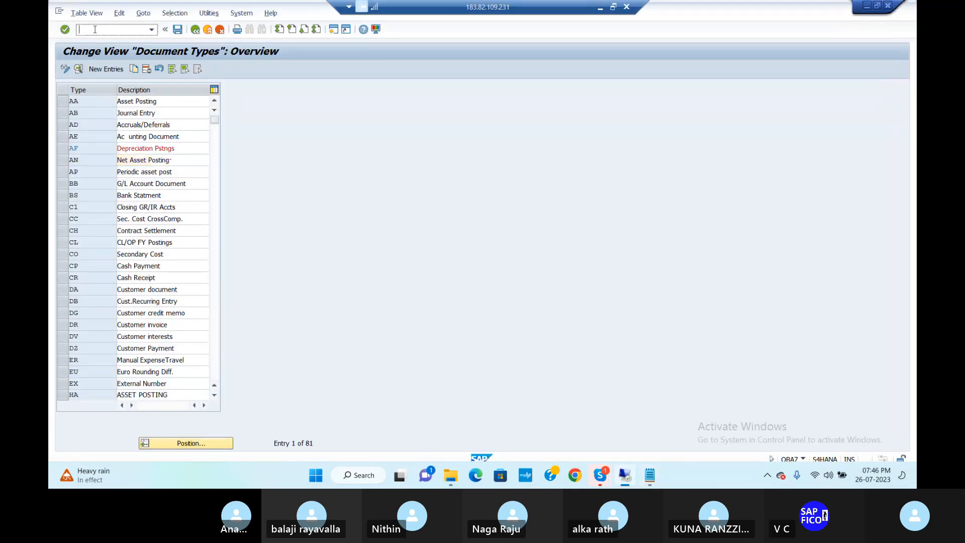
Step: Run transaction /NOAYZ and select the asset class DUR1@PM, PLANT & MACHINERY
type("/NOAYZ")
key("Return")
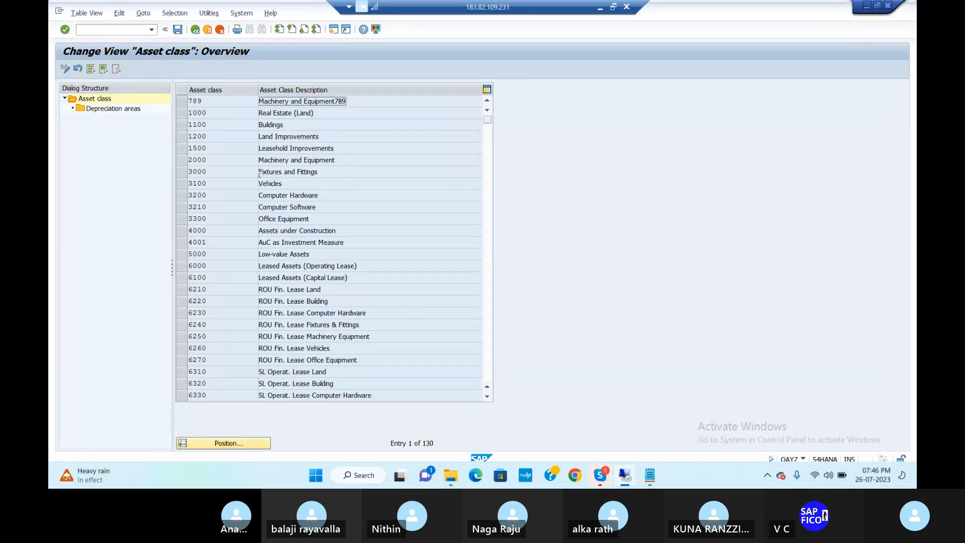
left_click(182, 160)
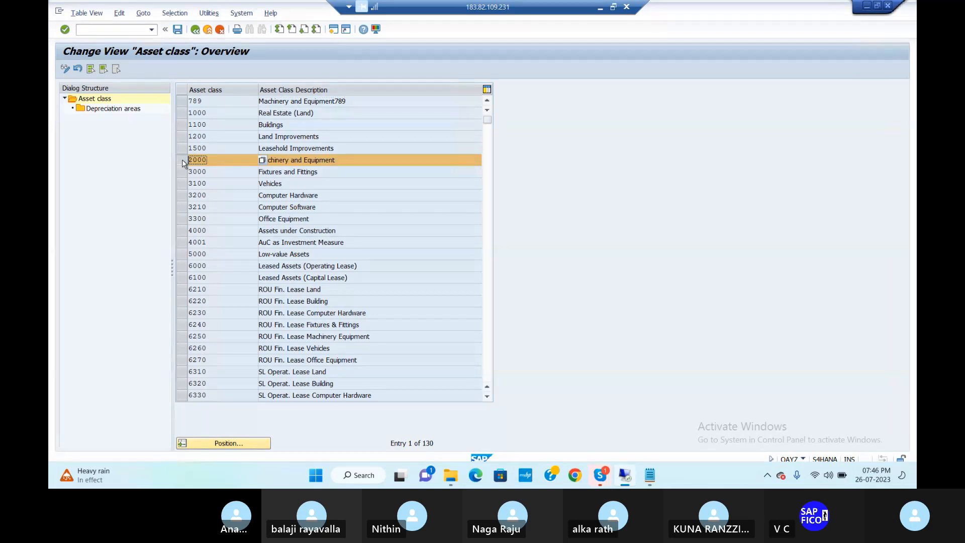
left_click(182, 161)
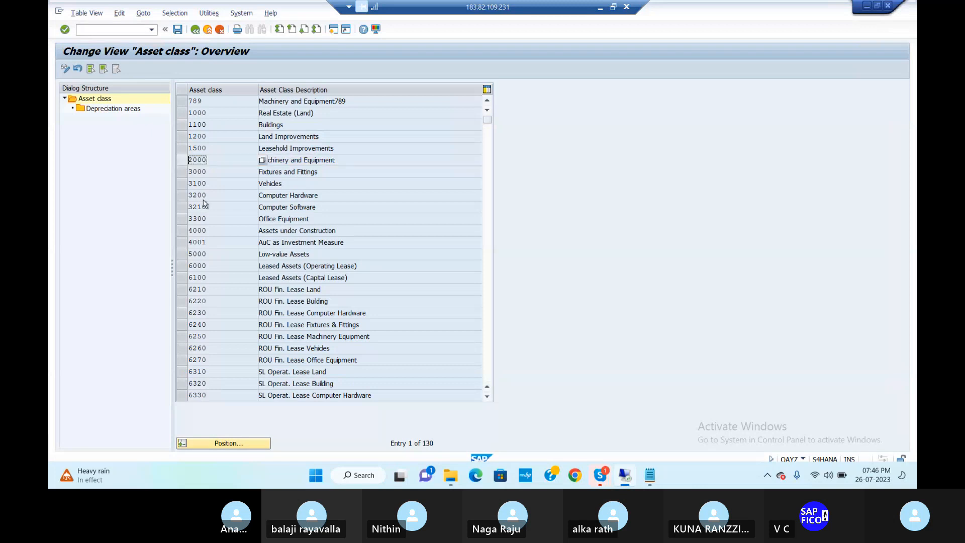
scroll(308, 318, "down", 3)
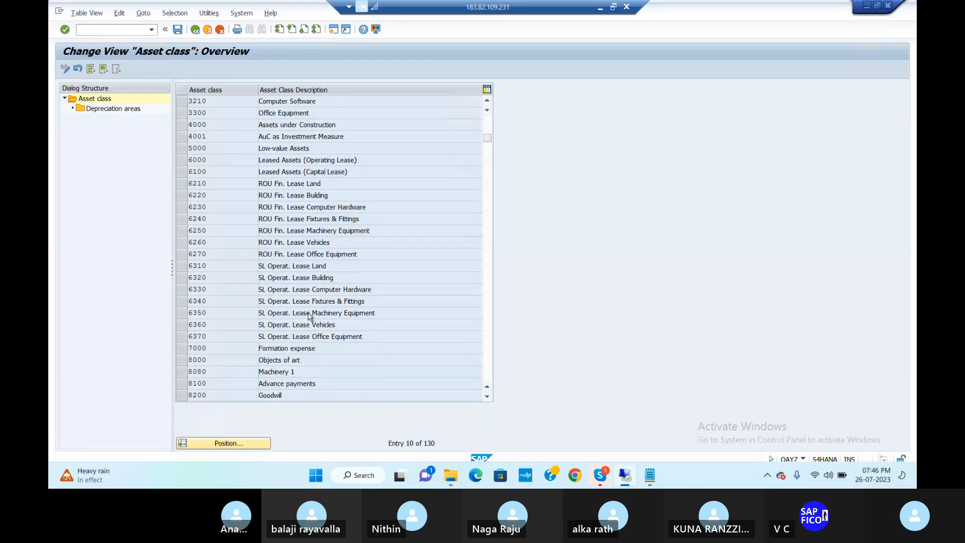
scroll(309, 316, "down", 15)
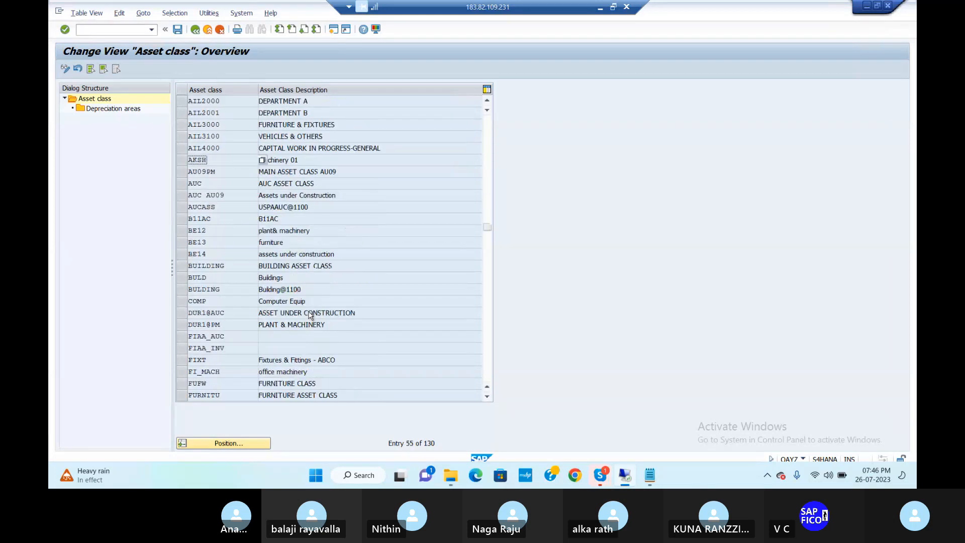
left_click(182, 325)
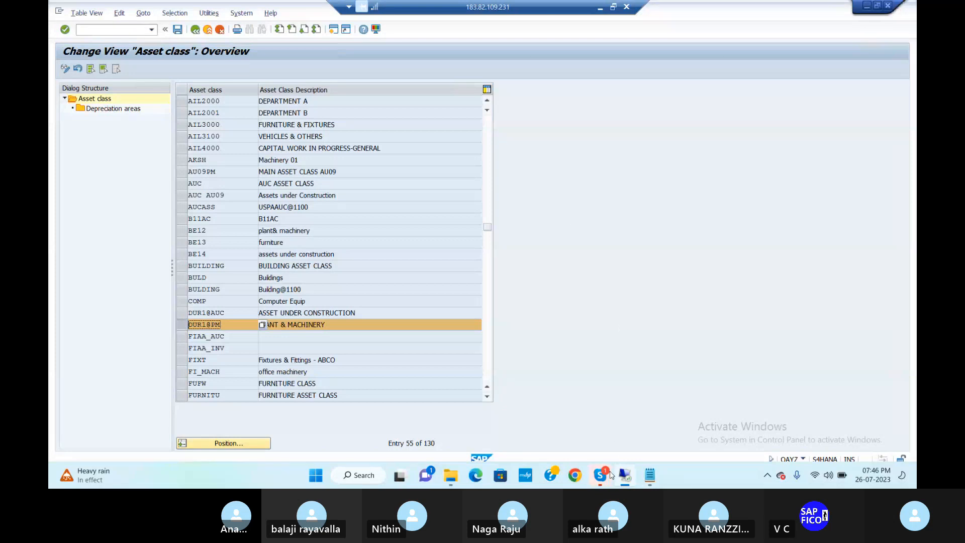
mouse_move(610, 475)
left_click(540, 410)
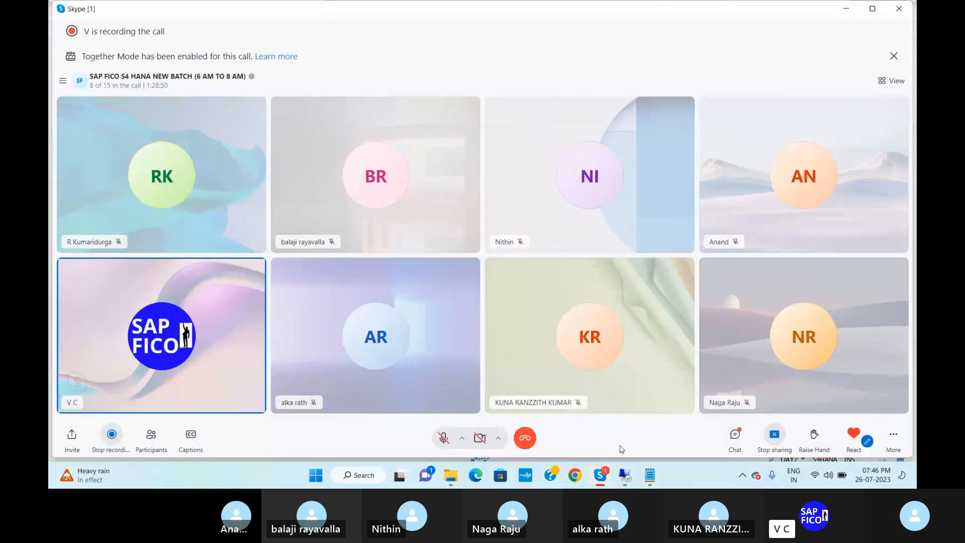
left_click(624, 478)
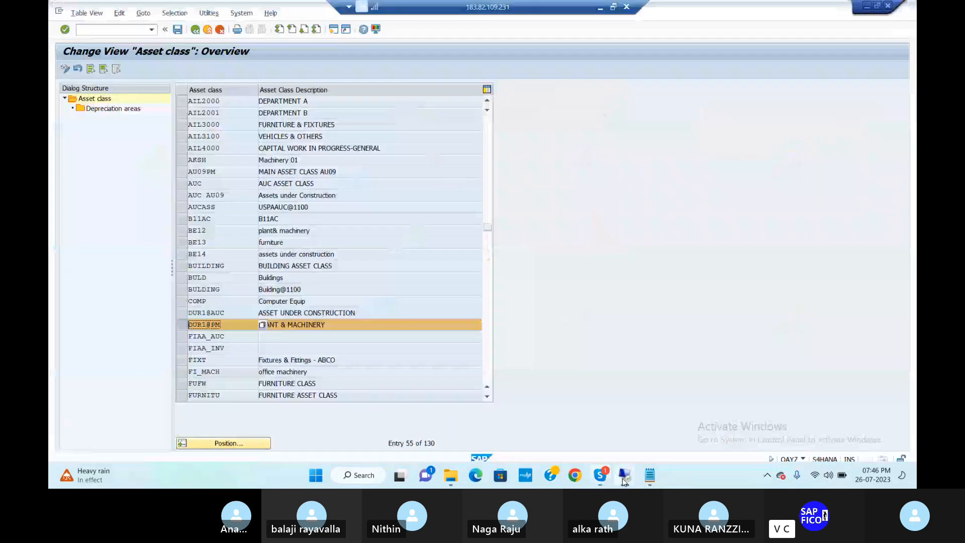
Step: Open the depreciation areas of asset class DUR1@PM and clear the deactivation of areas 01 Book deprec. and 15 Tax bal.sht
double_click(122, 108)
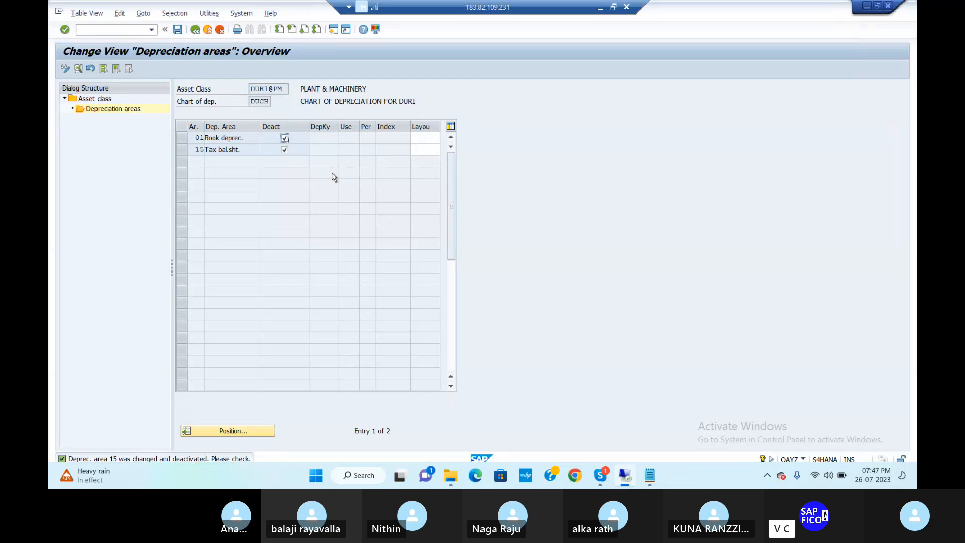
left_click(284, 138)
left_click(285, 150)
Step: Assign screen layout 1000, Depr. on main asset no. level, to depreciation area 01 Book deprec. of asset class DUR1@PM
left_click(418, 137)
type("D")
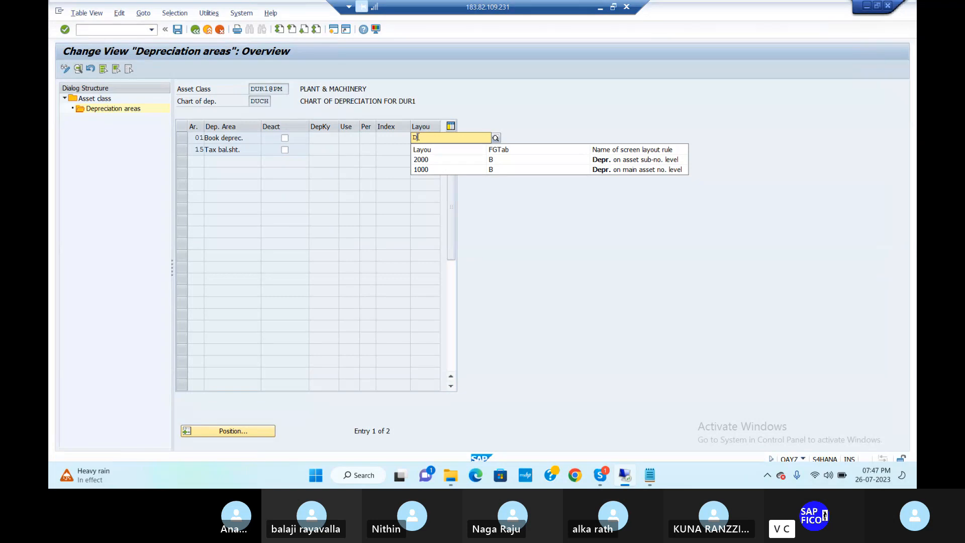
key("BackSpace")
type("2")
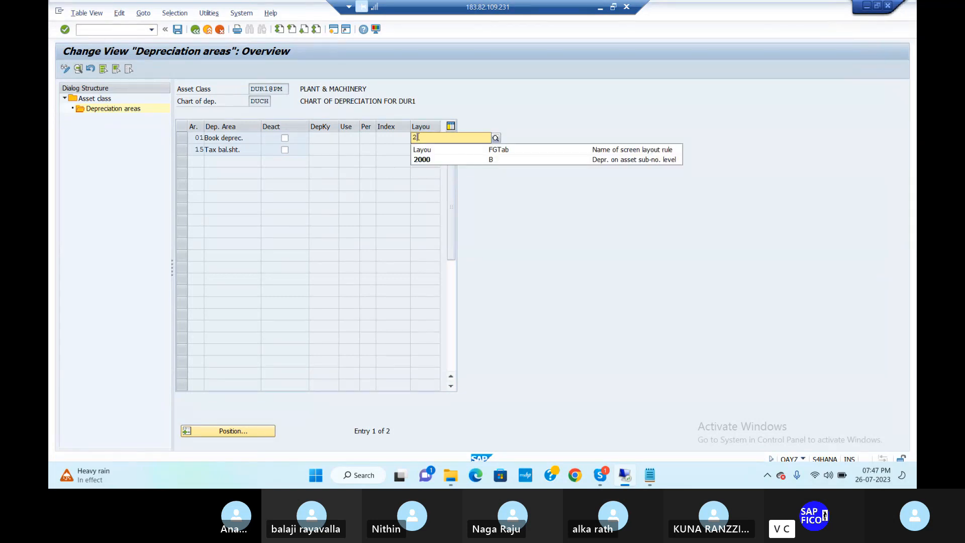
key("Down")
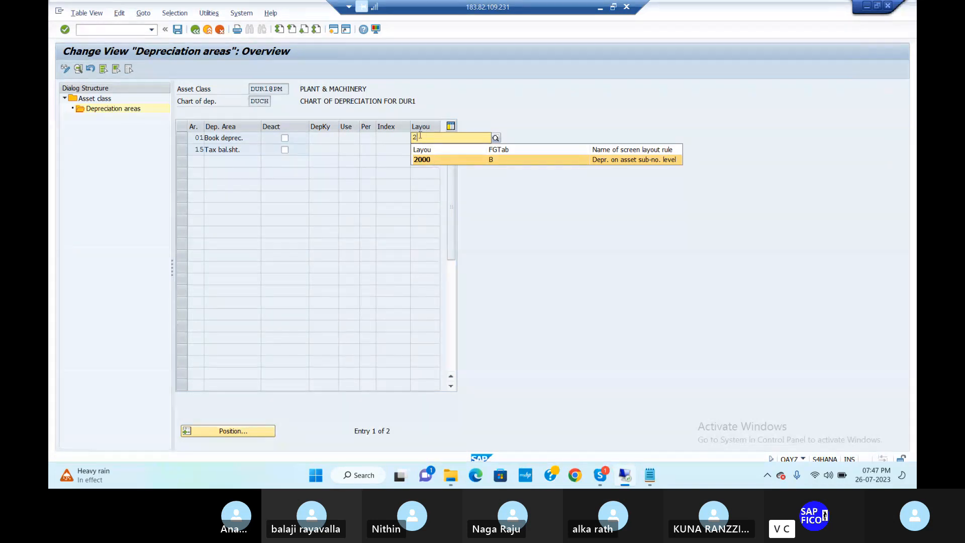
key("BackSpace")
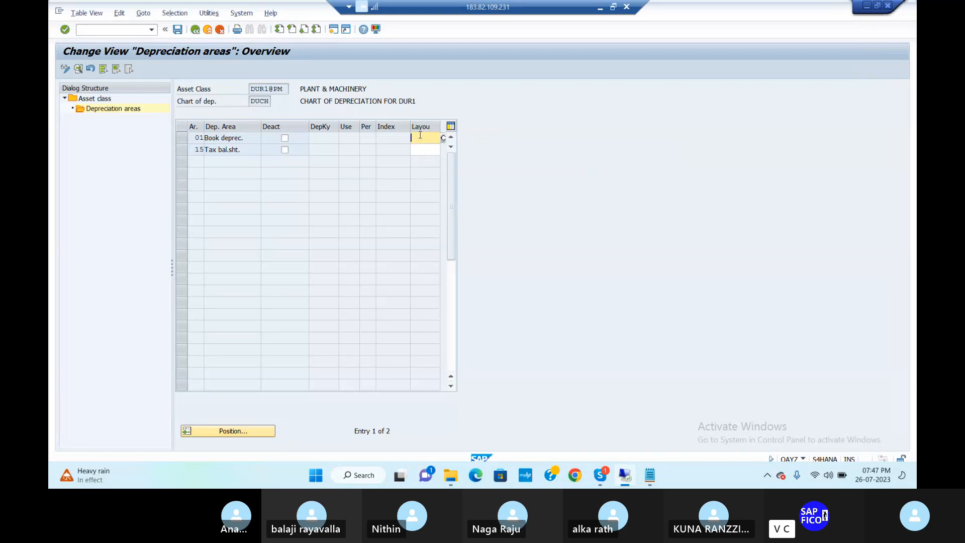
type("1")
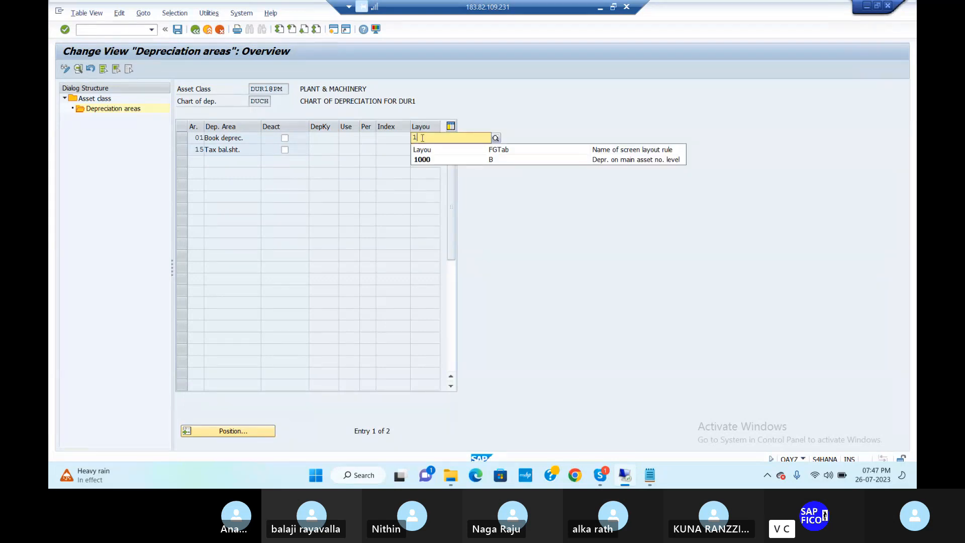
left_click(431, 161)
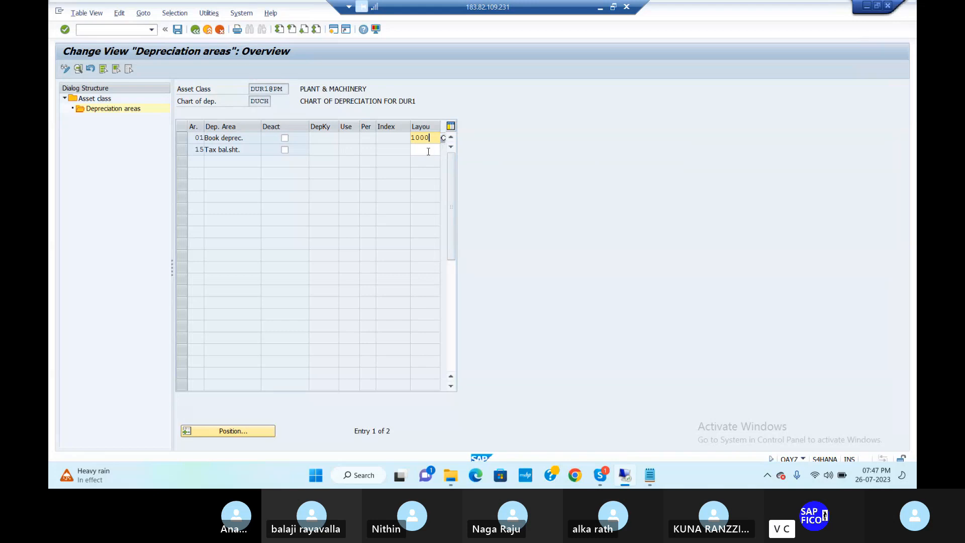
Step: Assign screen layout 1000 to depreciation area 15 Tax bal.sht. of DUR1@PM and try to save the entries
left_click(428, 151)
type("1000")
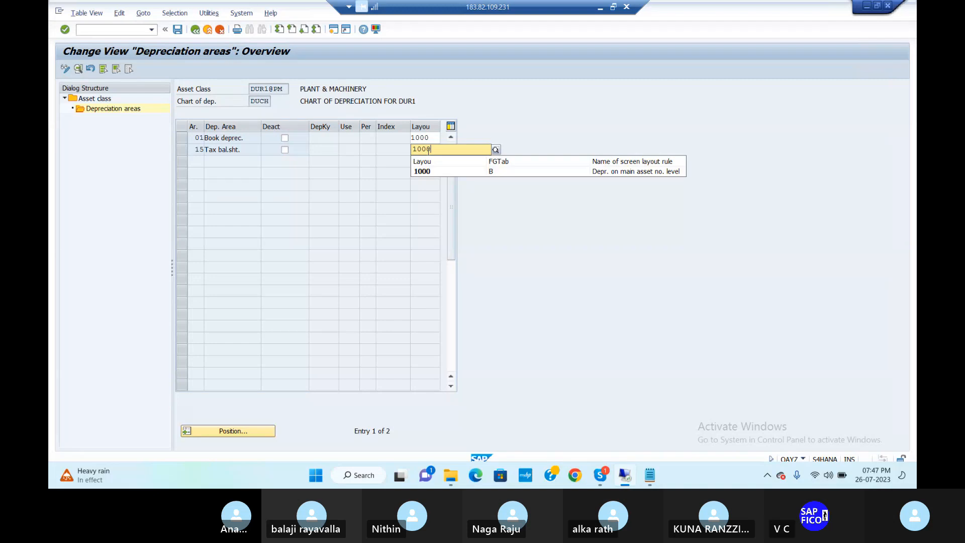
key("Return")
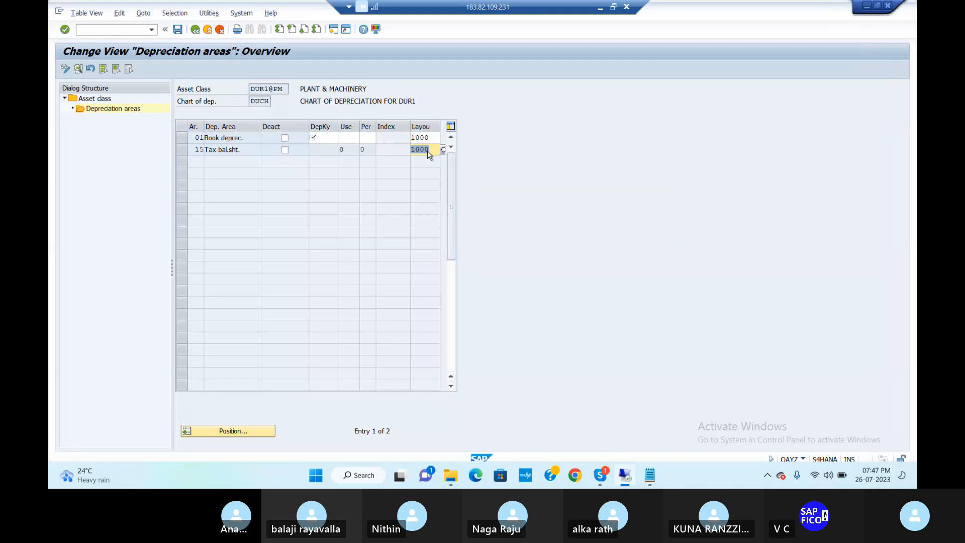
left_click(177, 30)
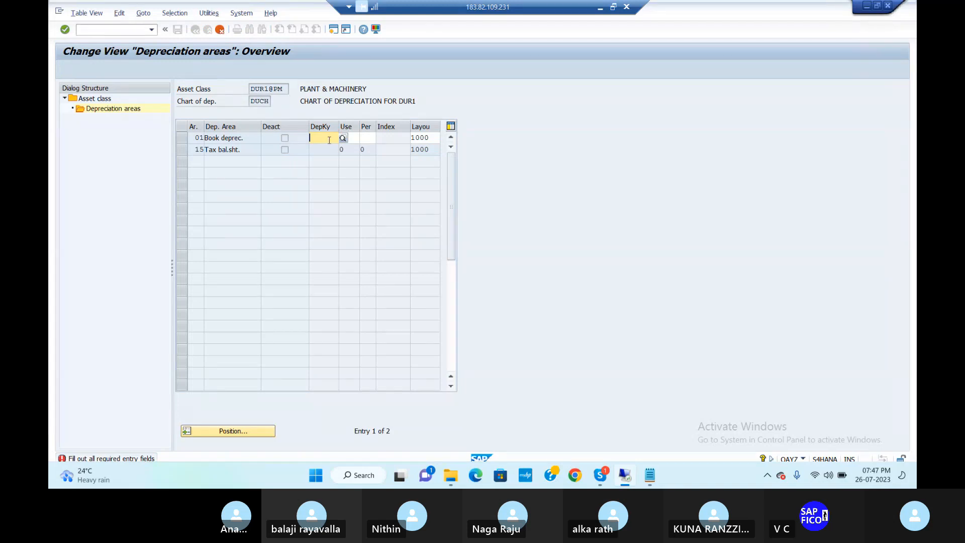
Step: Switch to the Notepad configuration notes, review the earlier items of the asset accounting list, and switch back to the SAP session
mouse_move(656, 483)
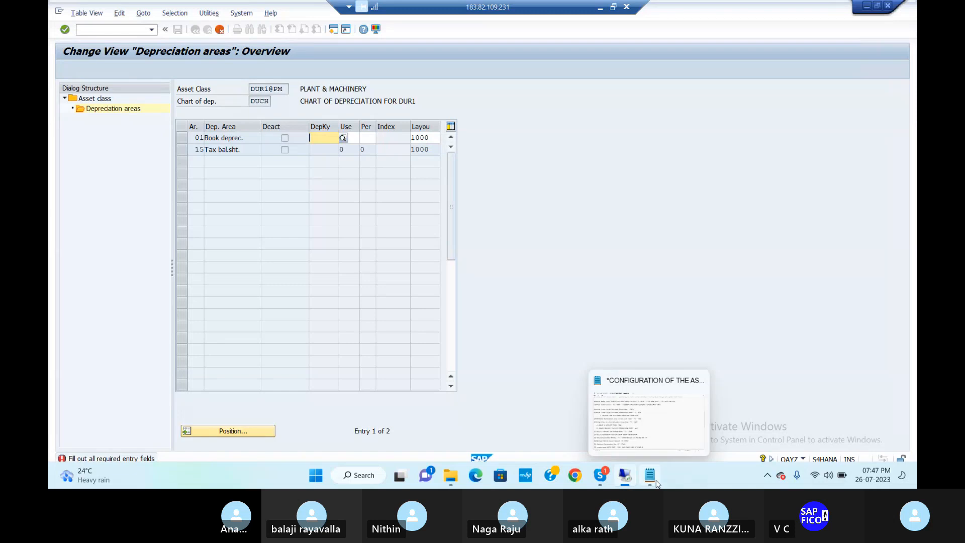
left_click(648, 417)
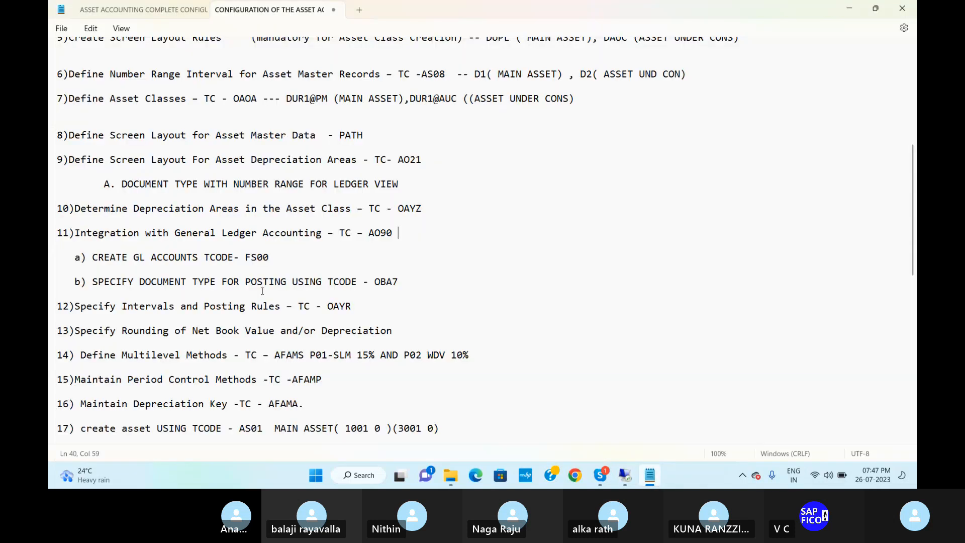
scroll(262, 291, "up", 4)
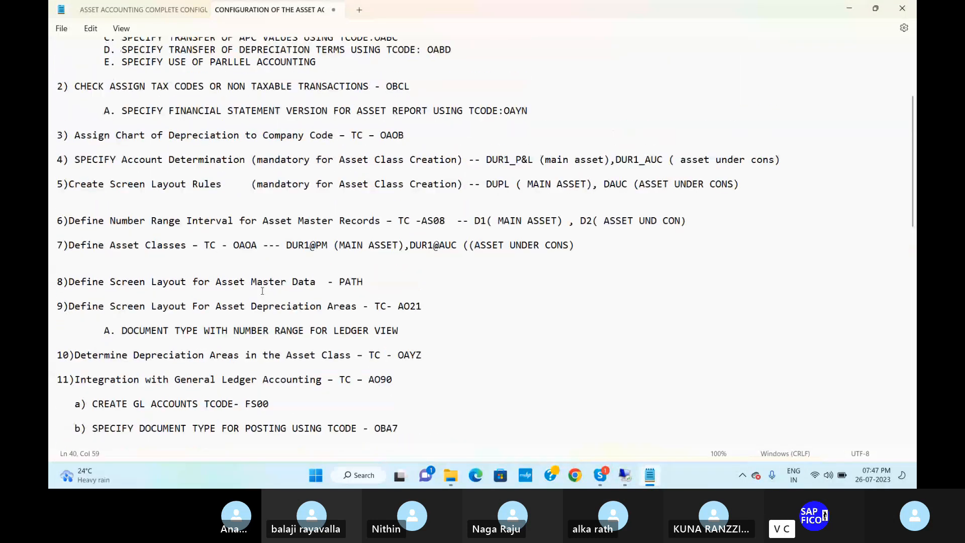
scroll(263, 291, "up", 2)
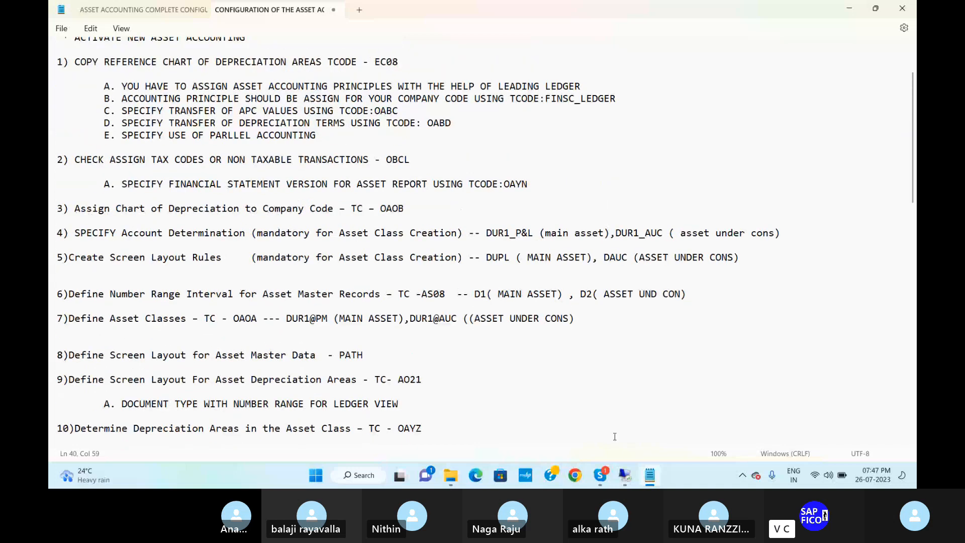
left_click(625, 475)
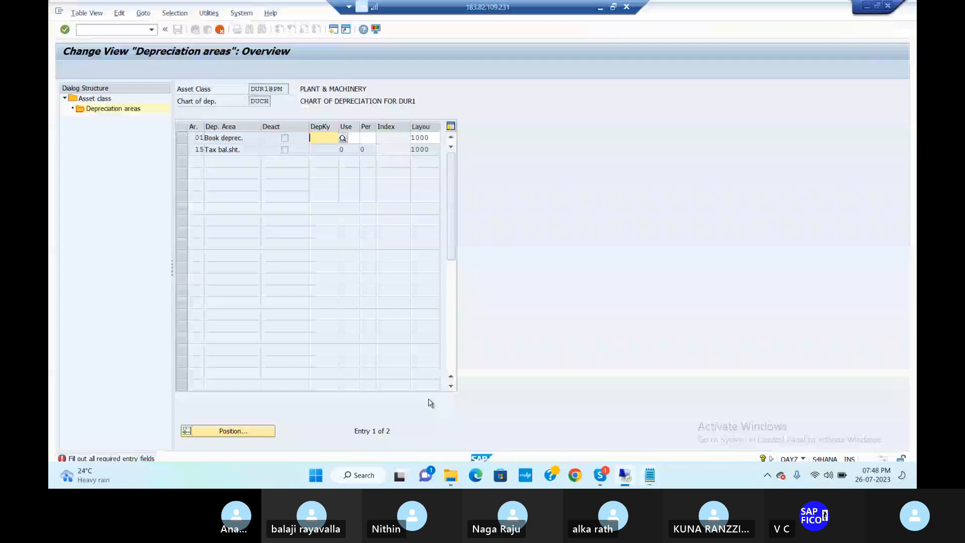
Step: Browse the available depreciation keys for area 01, including the India tax depreciation keys, and close the list without choosing one
left_click(343, 138)
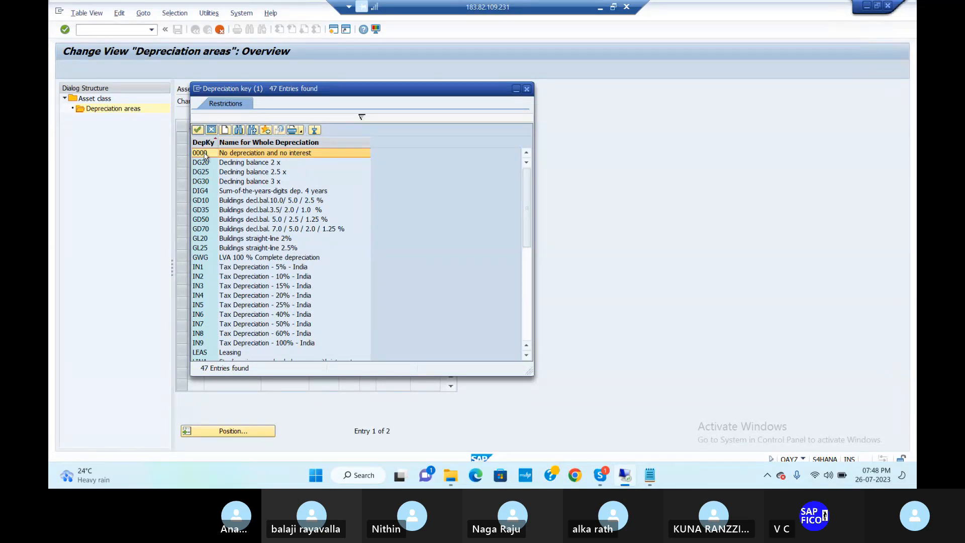
scroll(234, 284, "down", 2)
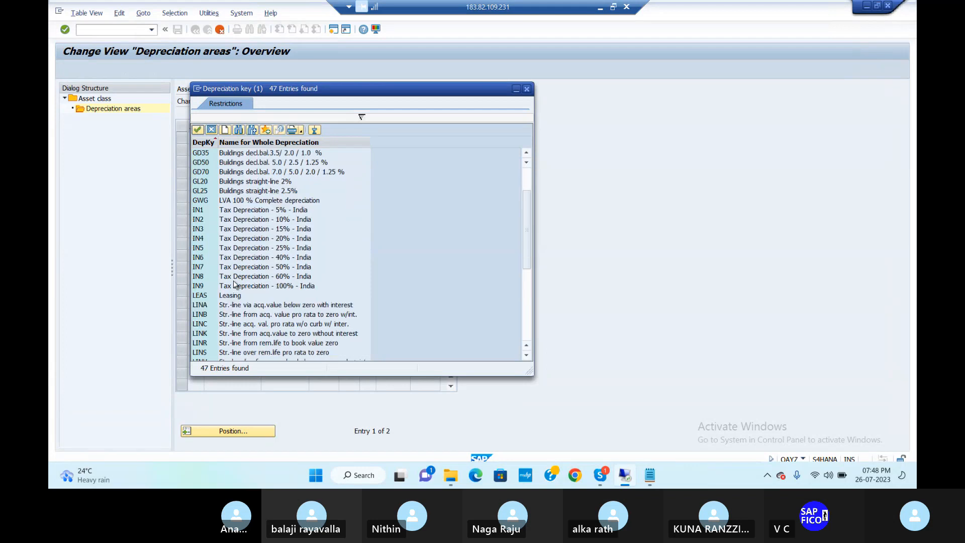
scroll(234, 284, "down", 6)
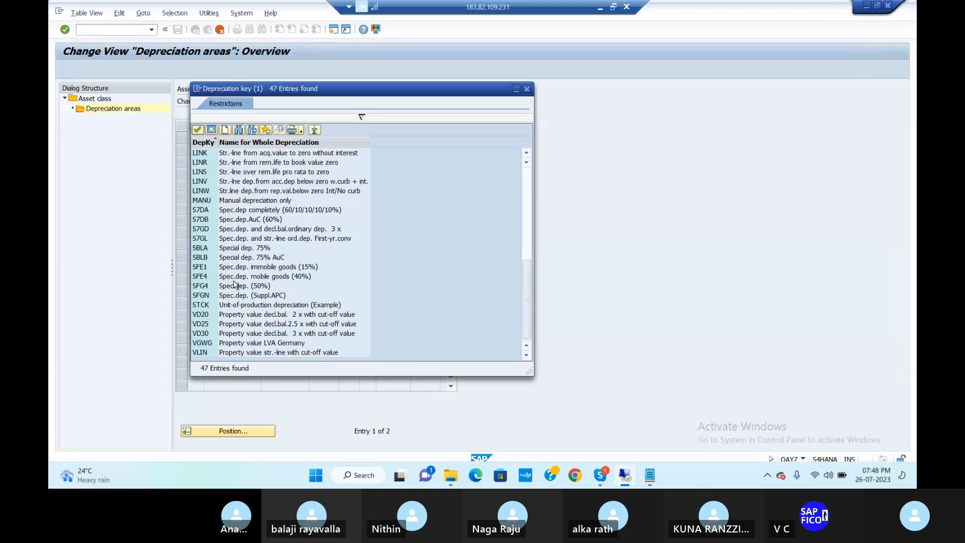
scroll(234, 284, "up", 8)
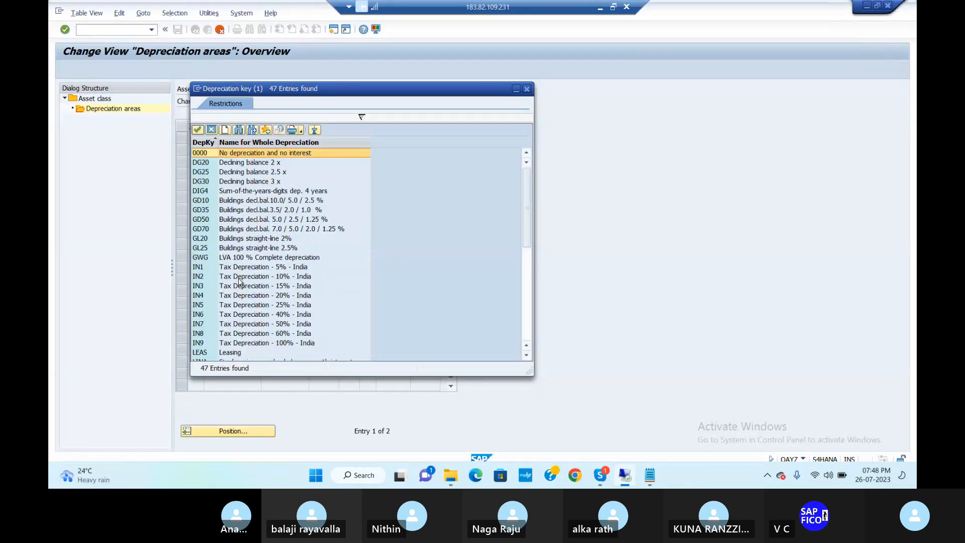
left_click(255, 267)
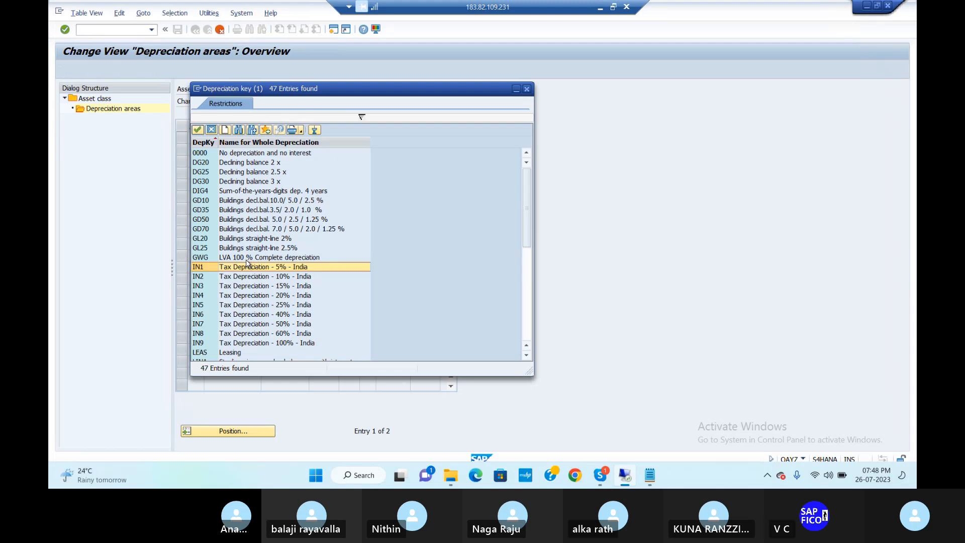
left_click(526, 89)
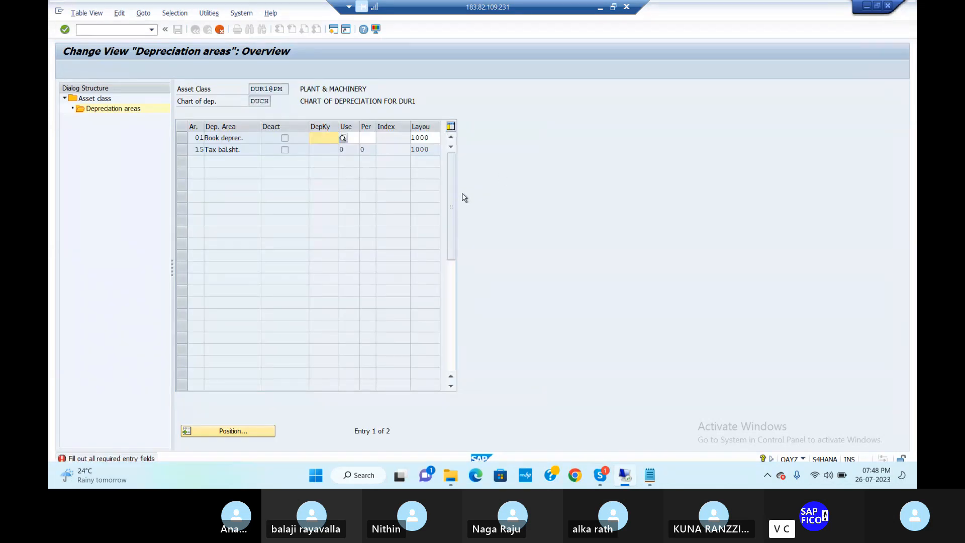
Step: Leave the depreciation areas of DUR1@PM and save the asset class view under the customizing request ASSET ACCOUNTING DUR1
left_click(220, 29)
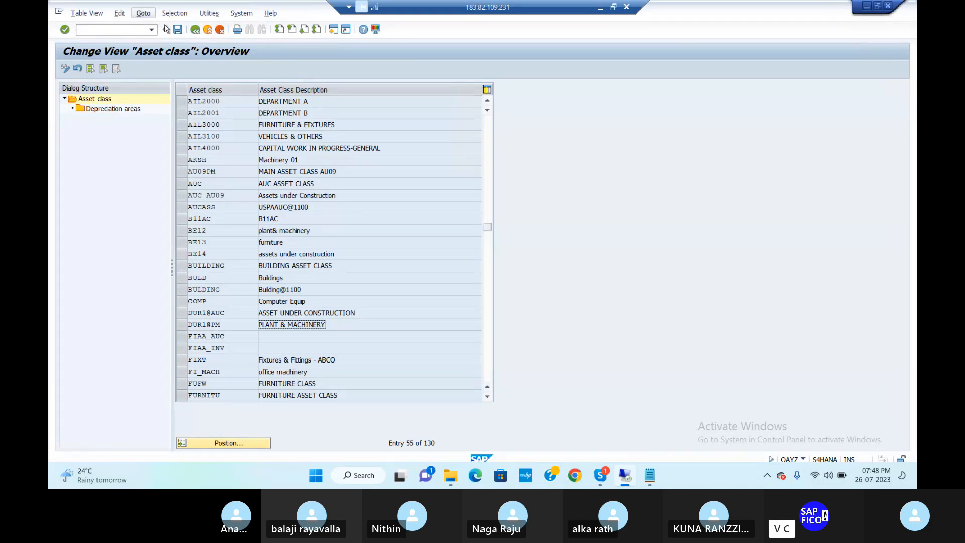
key("ctrl+s")
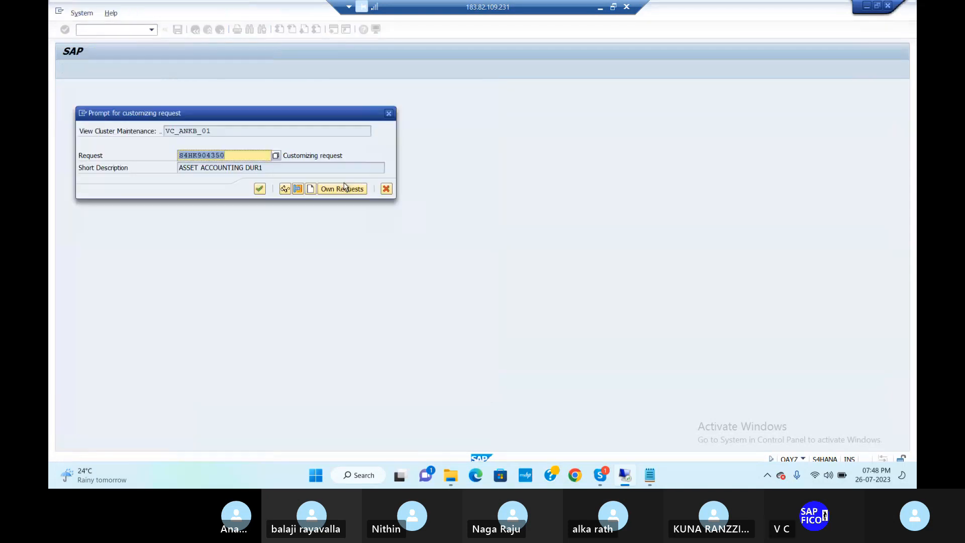
left_click(259, 189)
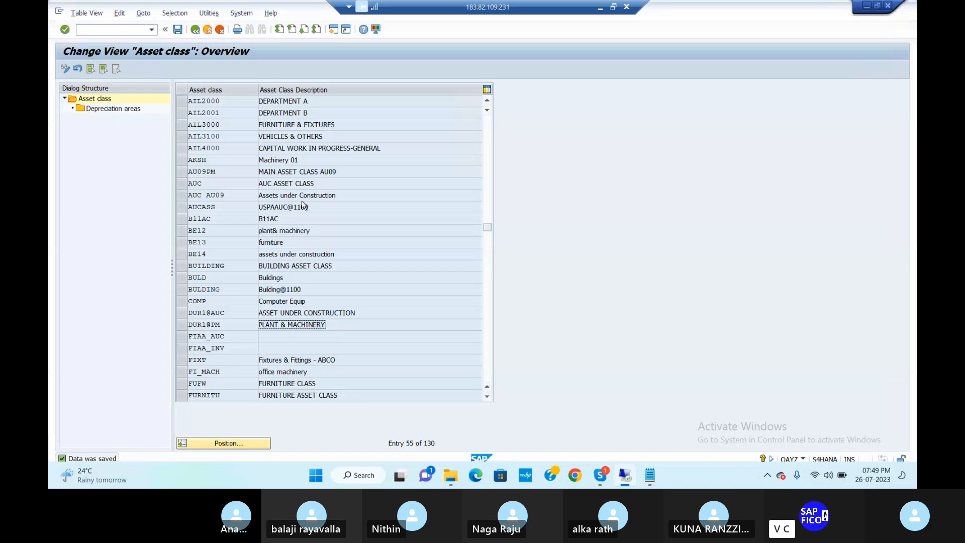
Step: Reopen the depreciation areas of asset class DUR1@PM to check the saved entries, and return to the asset class overview
left_click(183, 325)
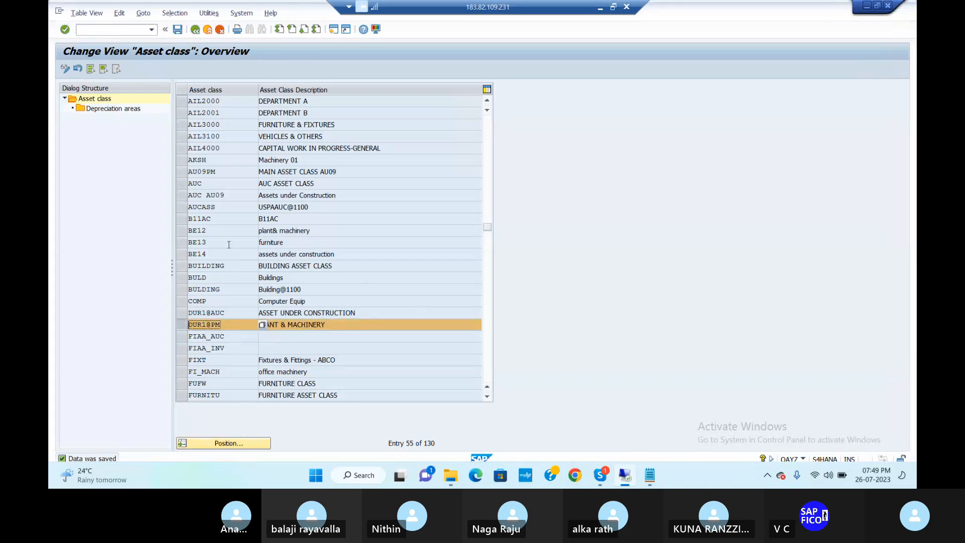
left_click(111, 109)
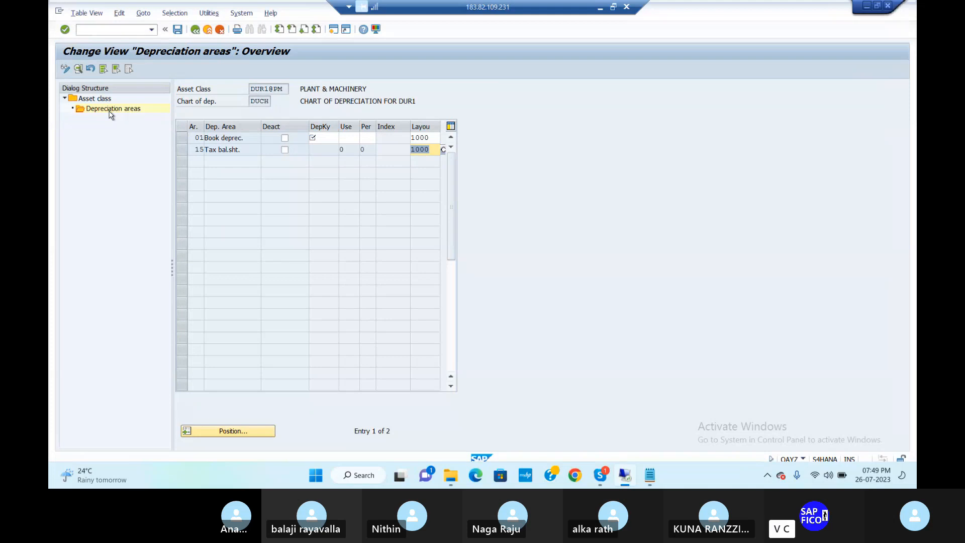
left_click(197, 31)
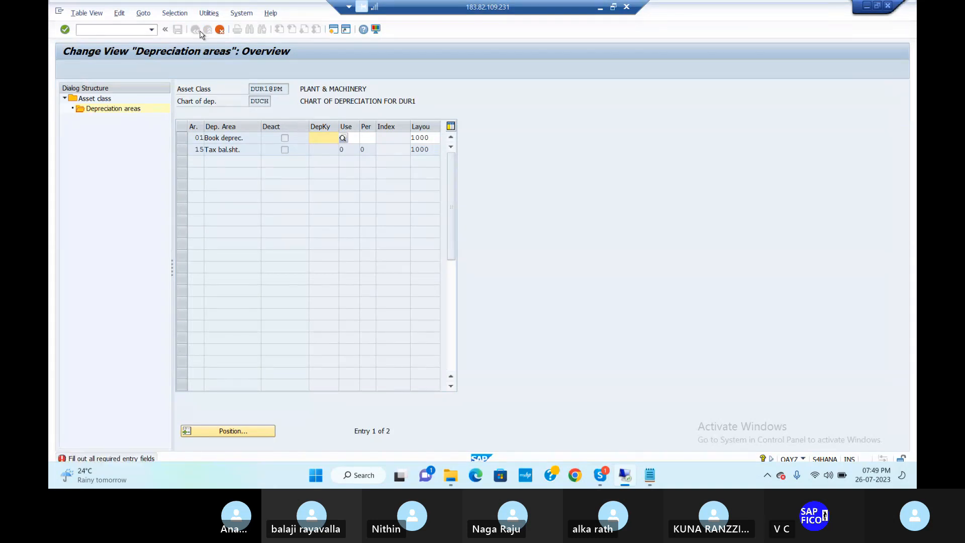
left_click(219, 30)
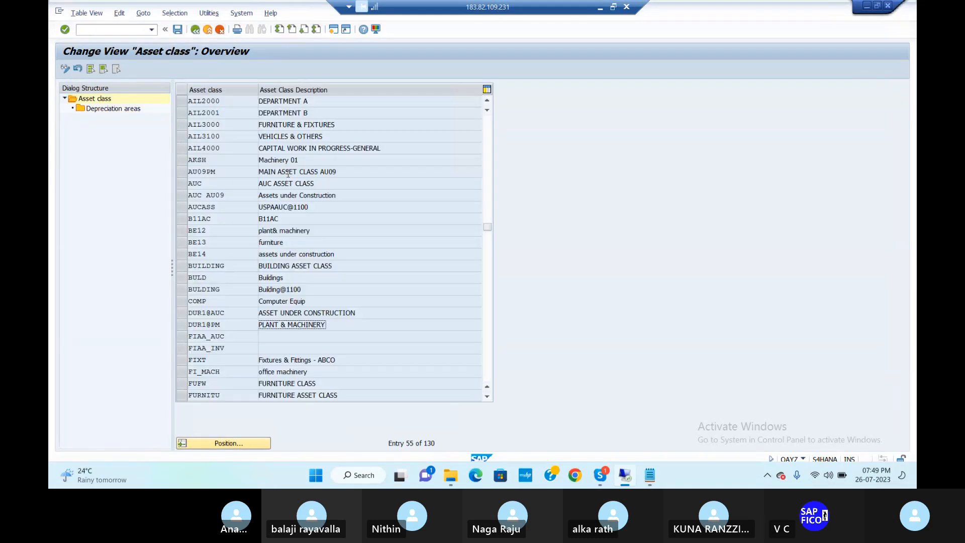
Step: Open the depreciation areas of asset class DUR1@AUC and clear the deactivation of areas 01 Book deprec. and 15 Tax bal.sht
left_click(182, 313)
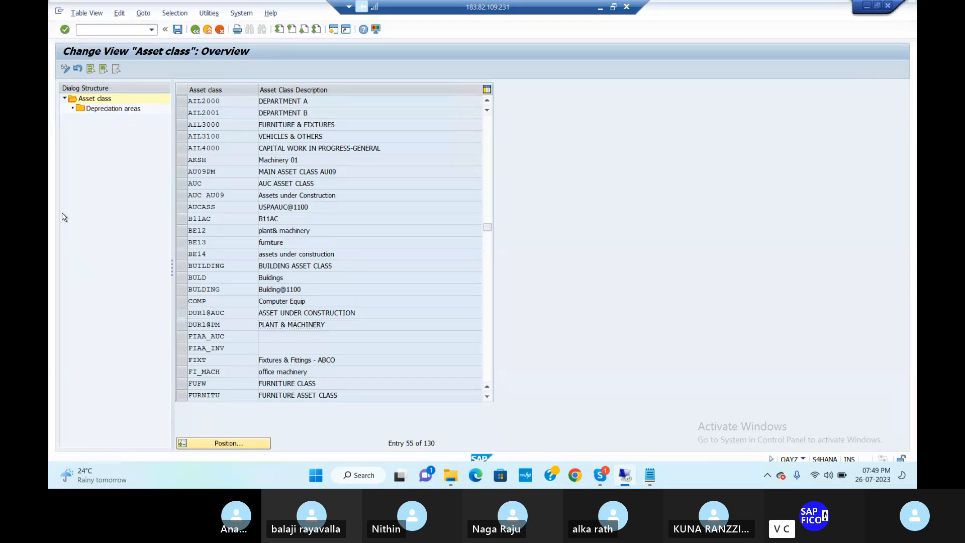
double_click(128, 110)
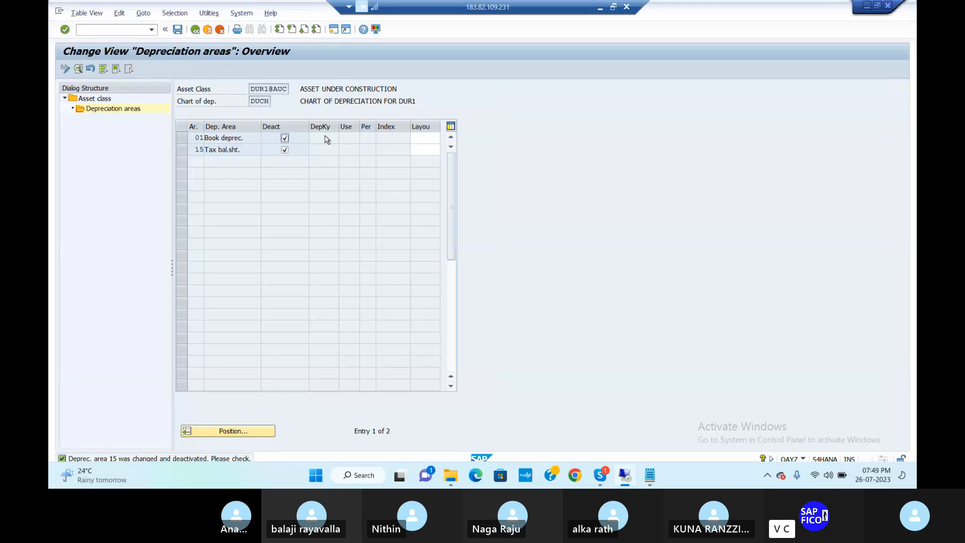
left_click(284, 138)
left_click(284, 150)
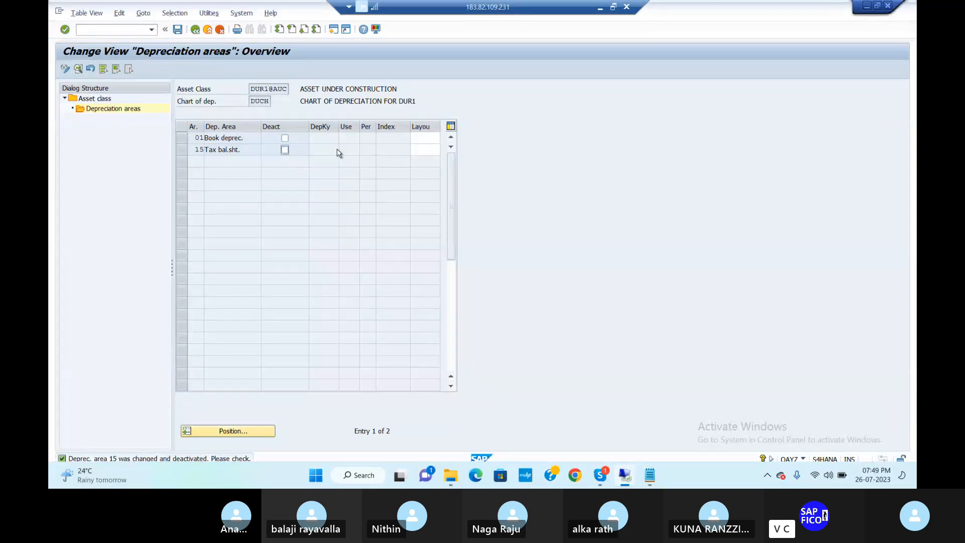
Step: Assign screen layout 1000 to depreciation areas 01 and 15 of DUR1@AUC and try to save the entries
left_click(431, 139)
type("1000")
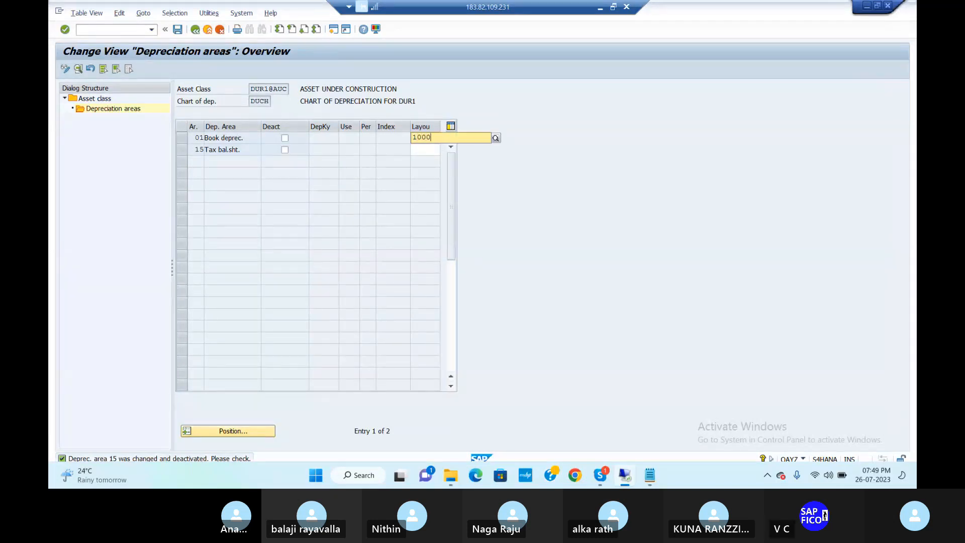
key("Tab")
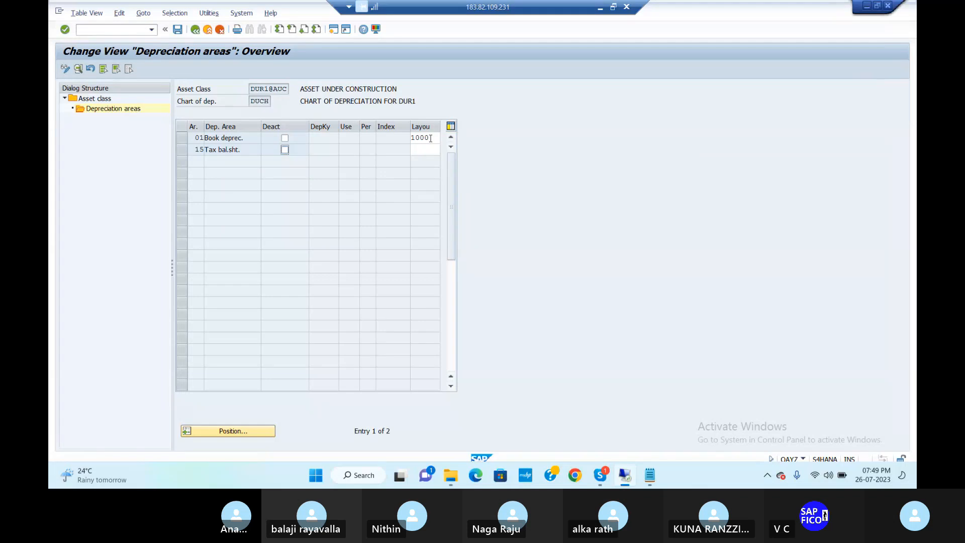
key("Tab")
type("1000")
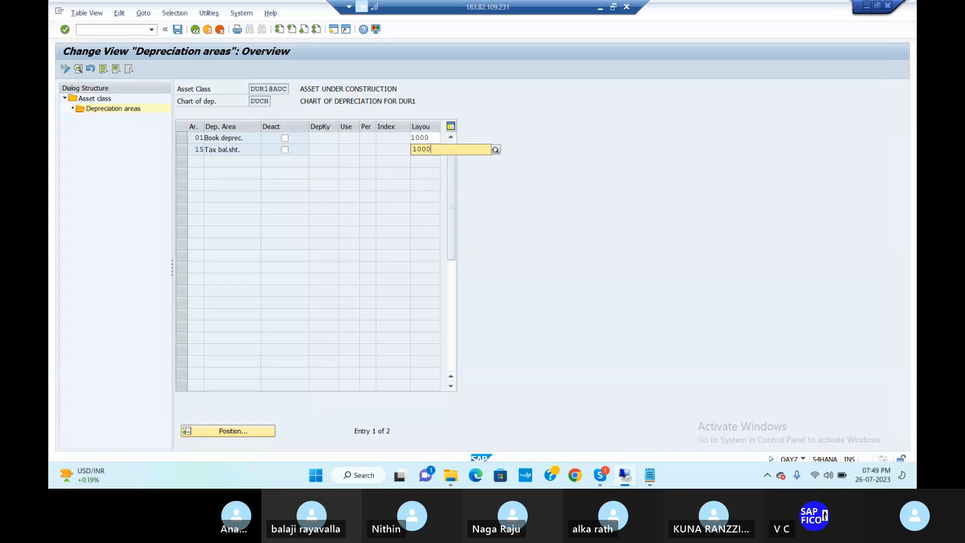
key("Return")
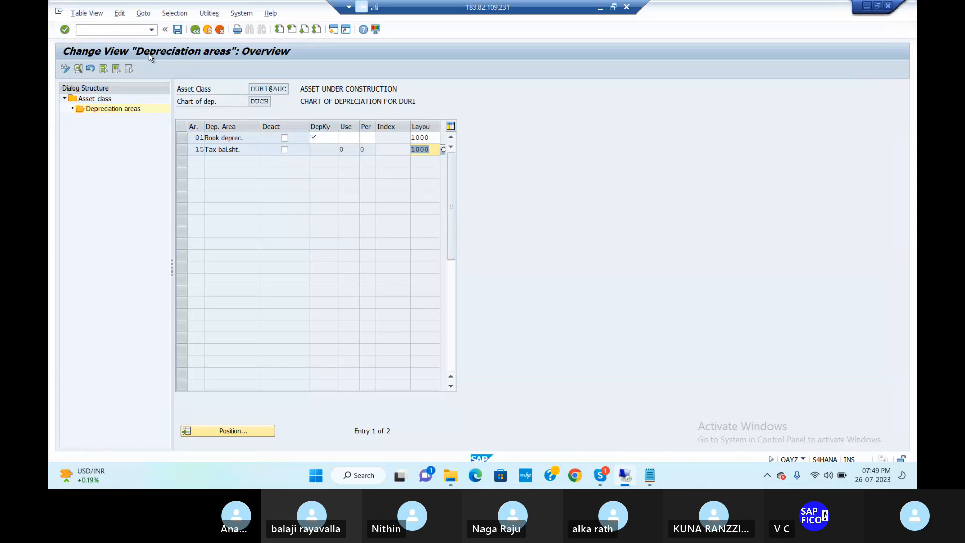
left_click(177, 30)
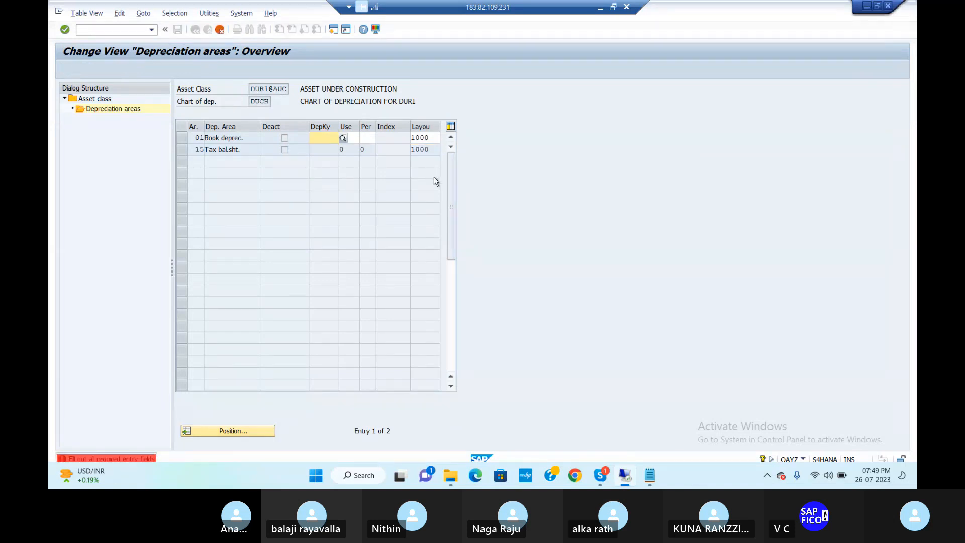
Step: Discard the unsaved depreciation area entries of DUR1@AUC, return to the asset class overview and reopen the depreciation areas of that class
left_click(219, 30)
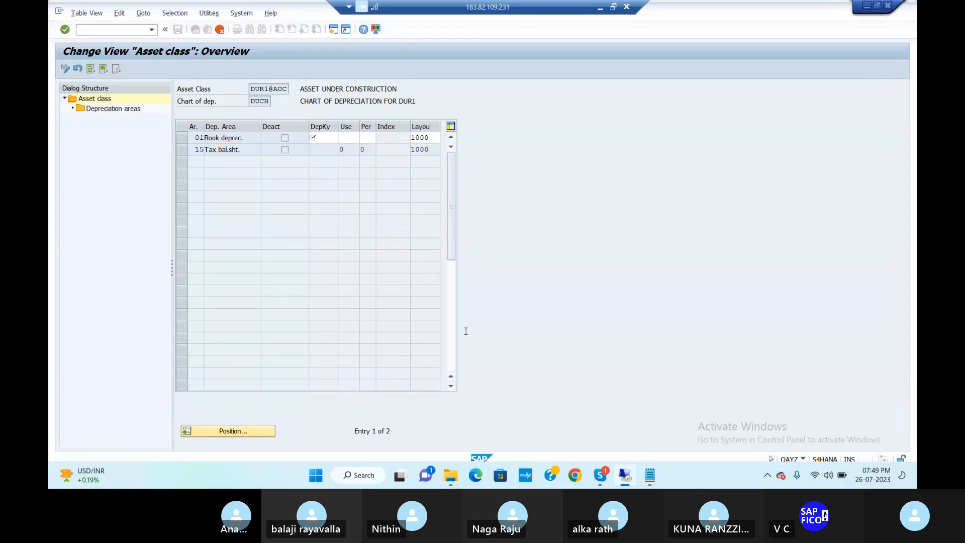
left_click(178, 31)
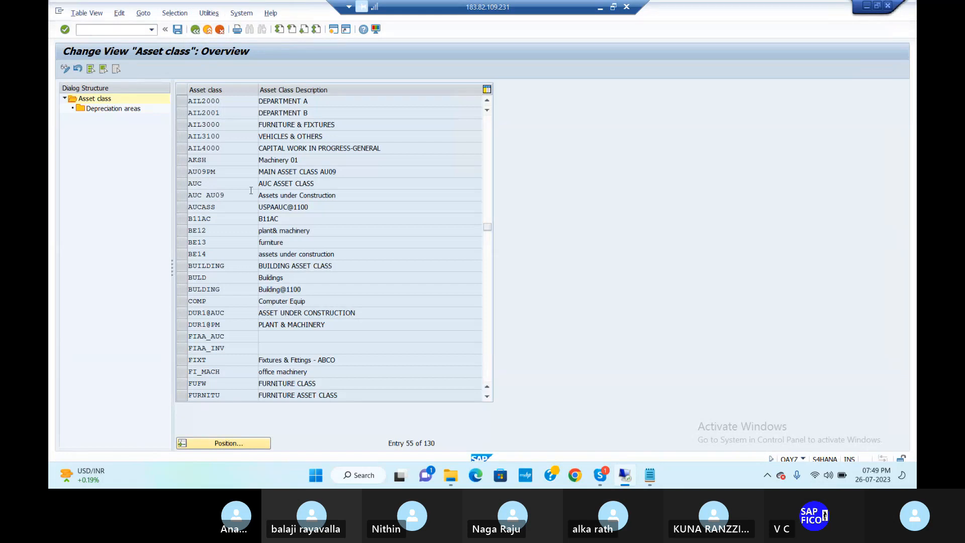
left_click(182, 313)
double_click(97, 110)
Step: Switch to the configuration notes in Notepad and highlight item 11, Integration with General Ledger Accounting – TC – AO90
left_click(647, 474)
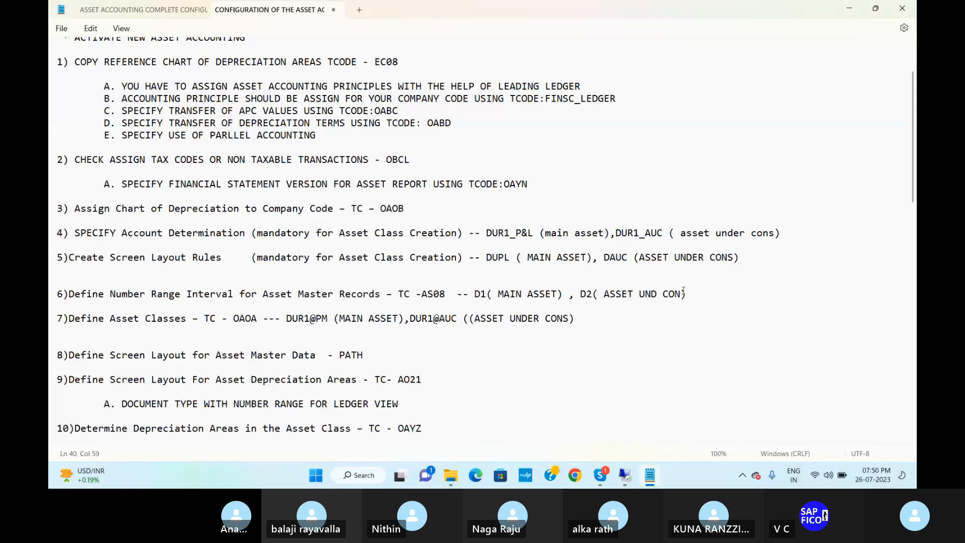
scroll(157, 386, "down", 5)
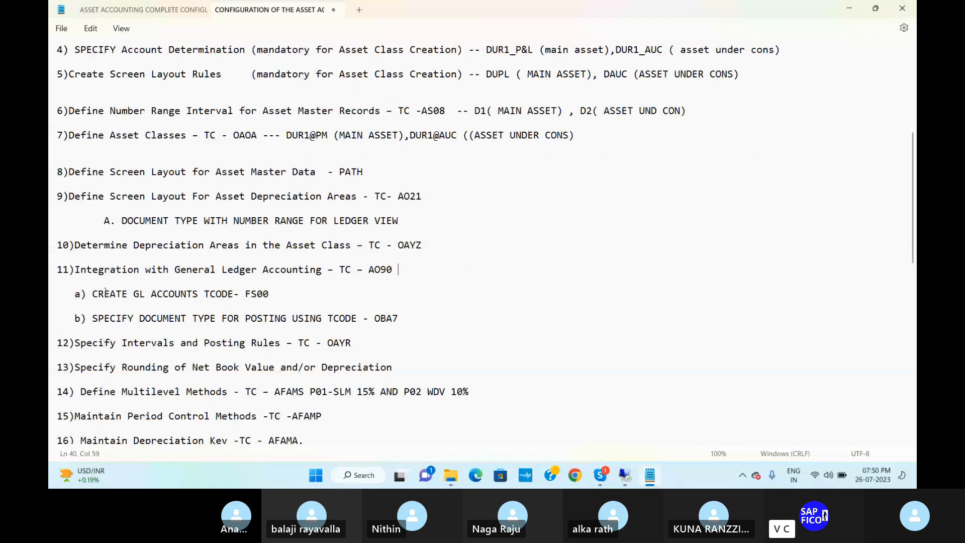
left_click_drag(75, 270, 413, 280)
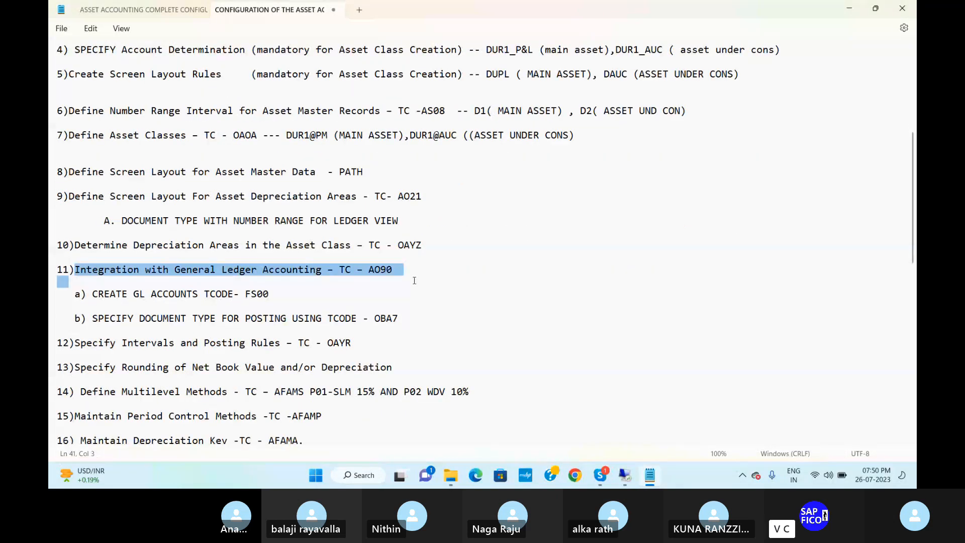
left_click(288, 295)
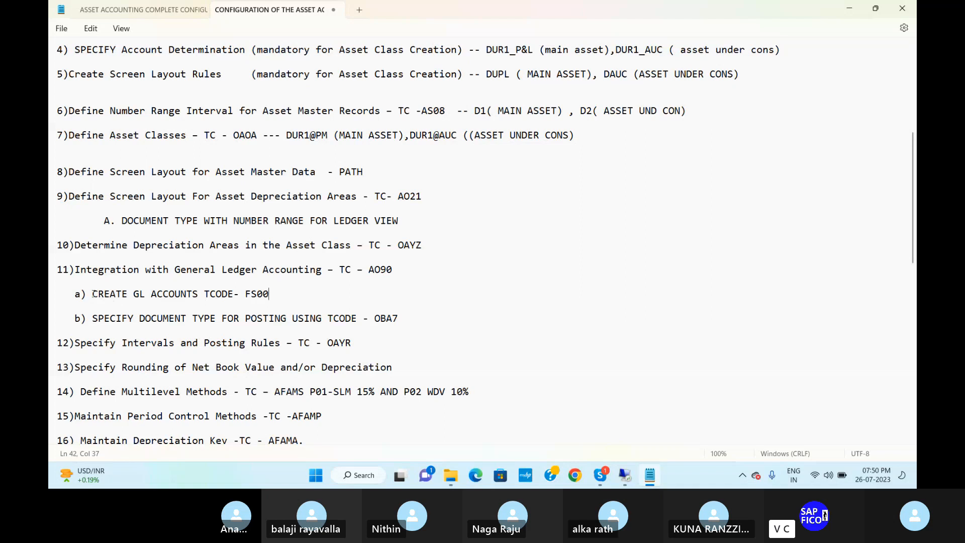
Step: Add indented sub-item "A. DEFINE TRANSACTION TYPE FOR AQUISITION , RETIREMENT, TRANSFER, TCODE IS A073, A075, A076" below item 10 of the notes
left_click(424, 246)
key("Return")
key("Return")
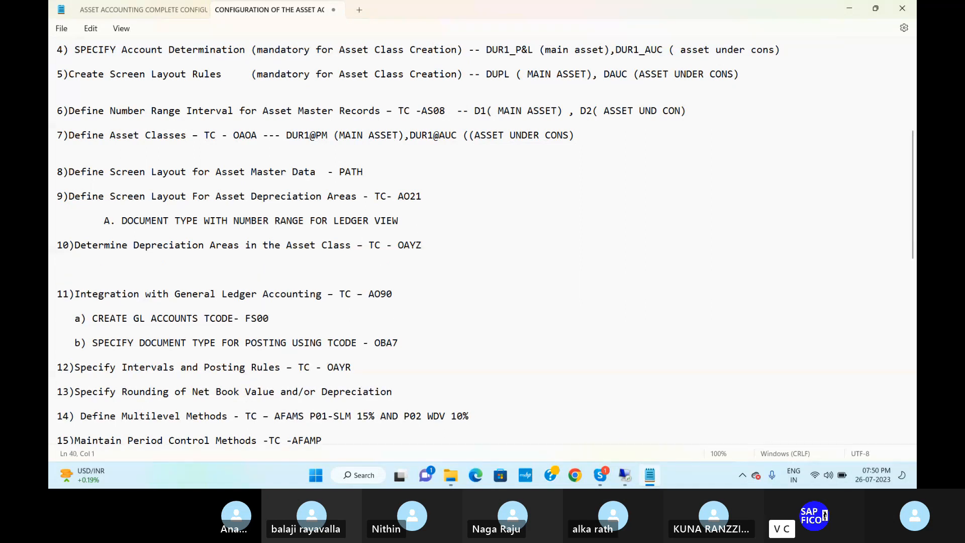
key("Tab")
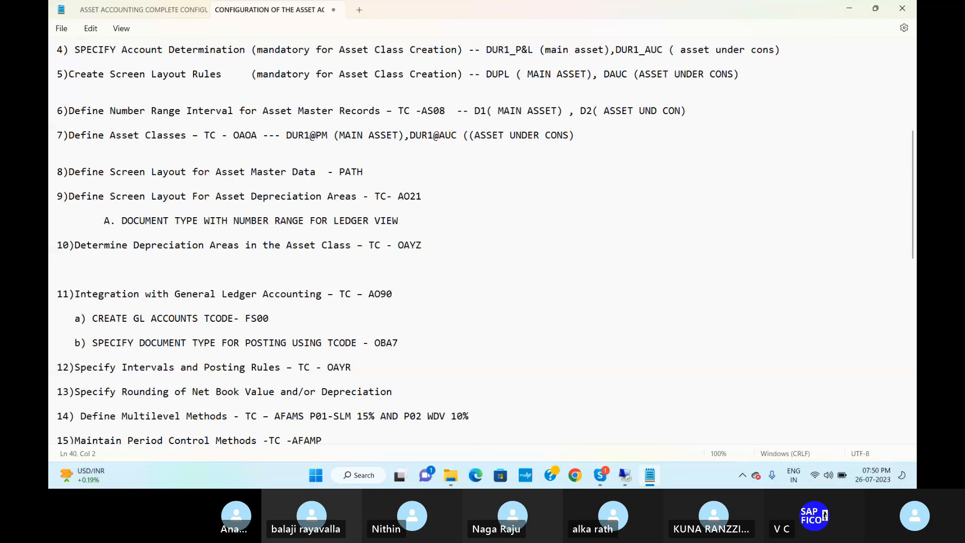
type("A.")
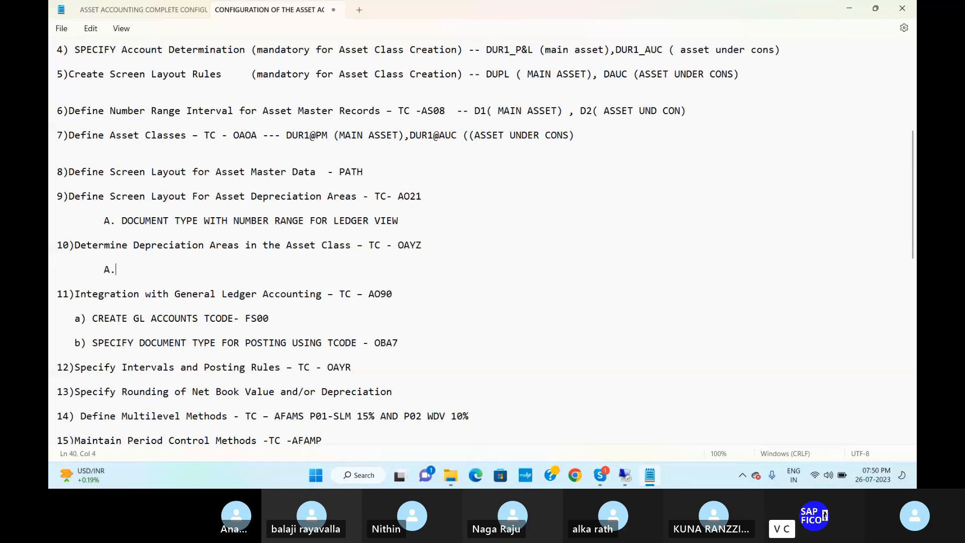
type("DEFINE TRANS")
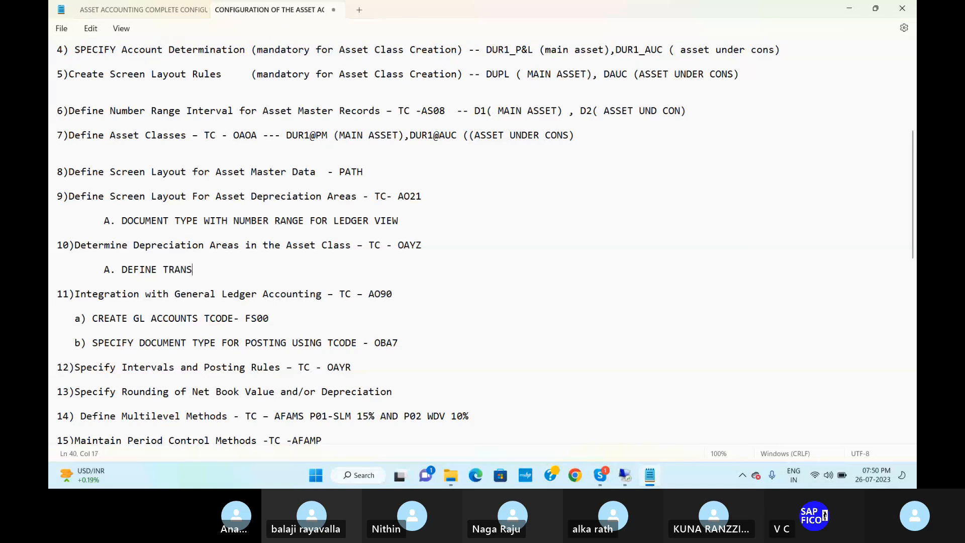
type("ACTION T")
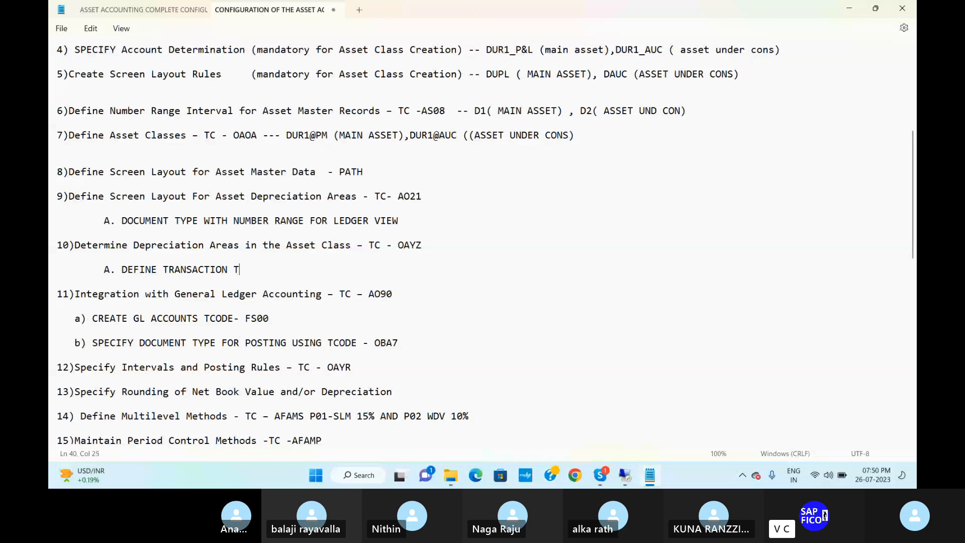
type("YPE FOR AQUISITION")
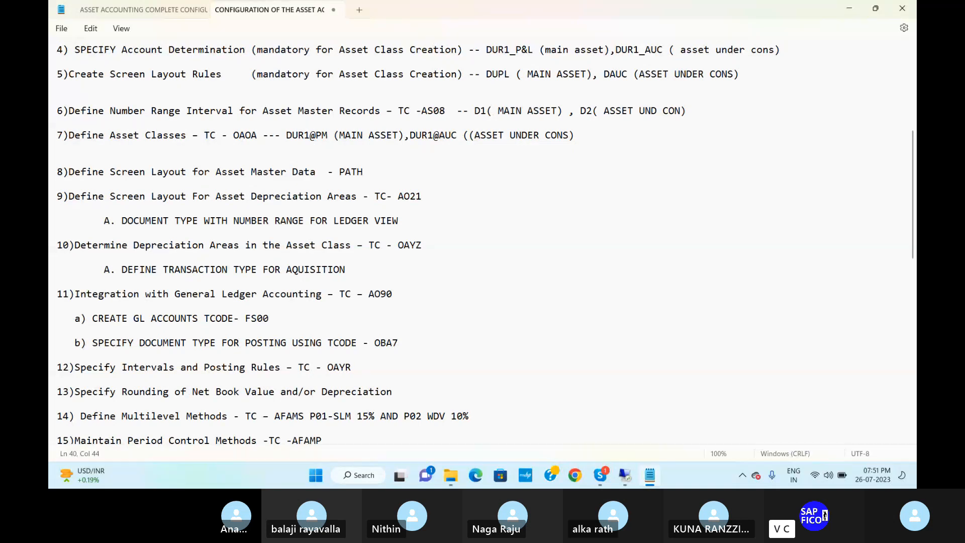
type(", RETIREMENT, TRANS")
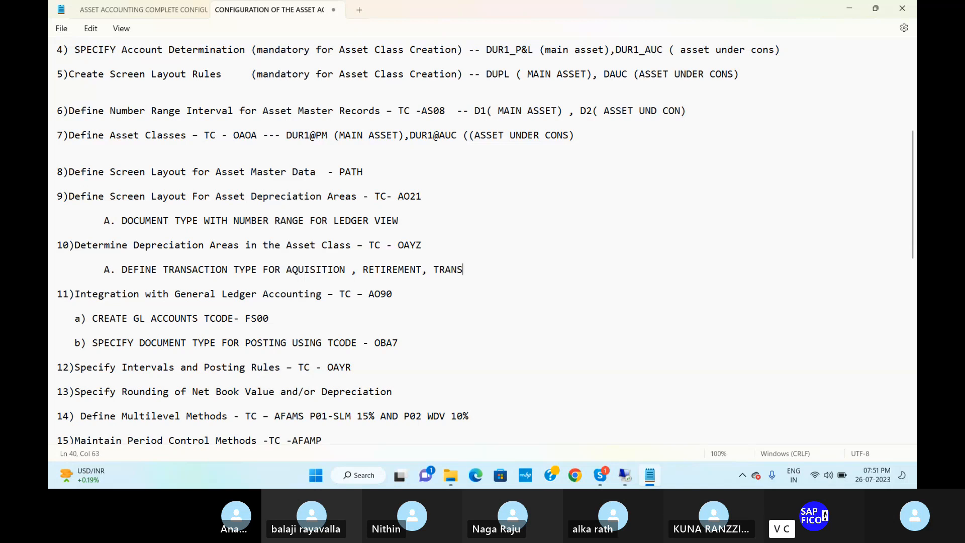
type("FER, ")
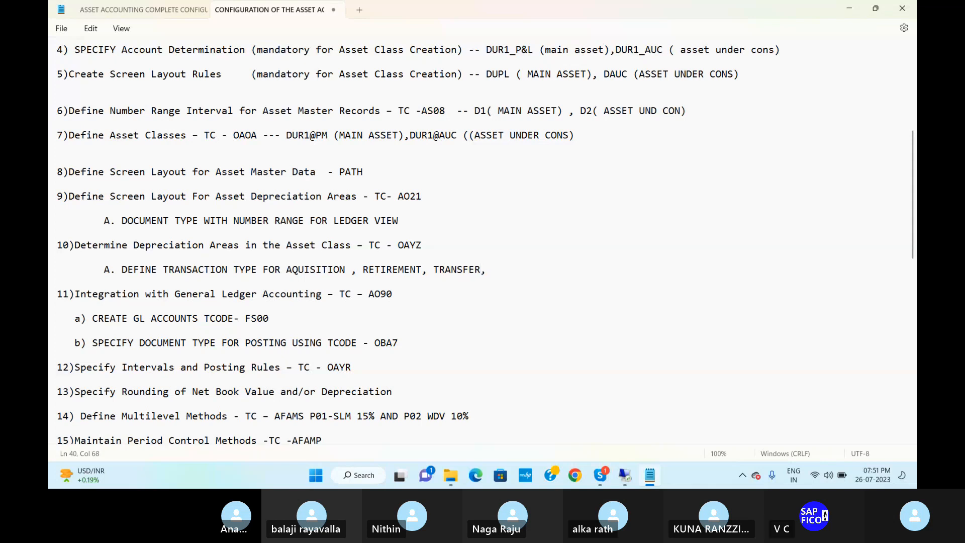
type("TCODE IS ")
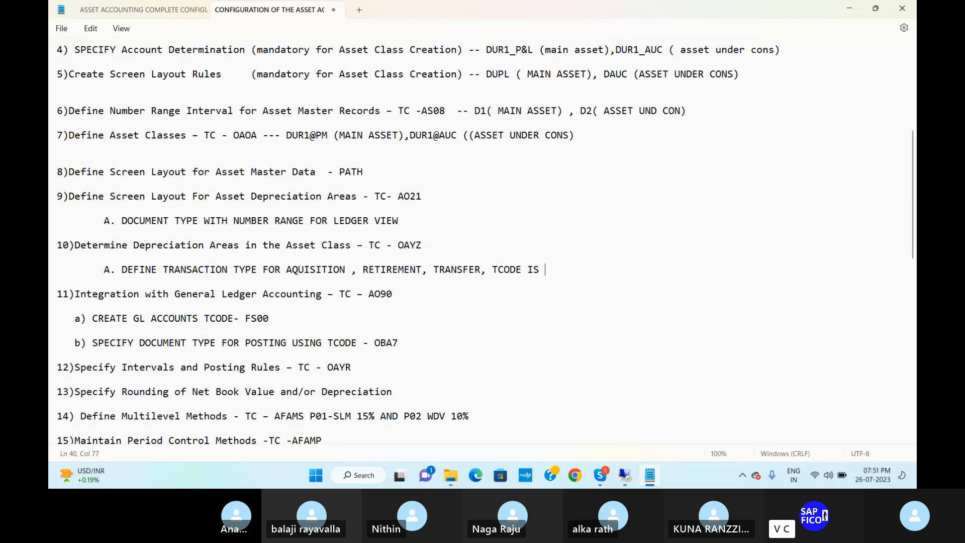
type("A073, A0")
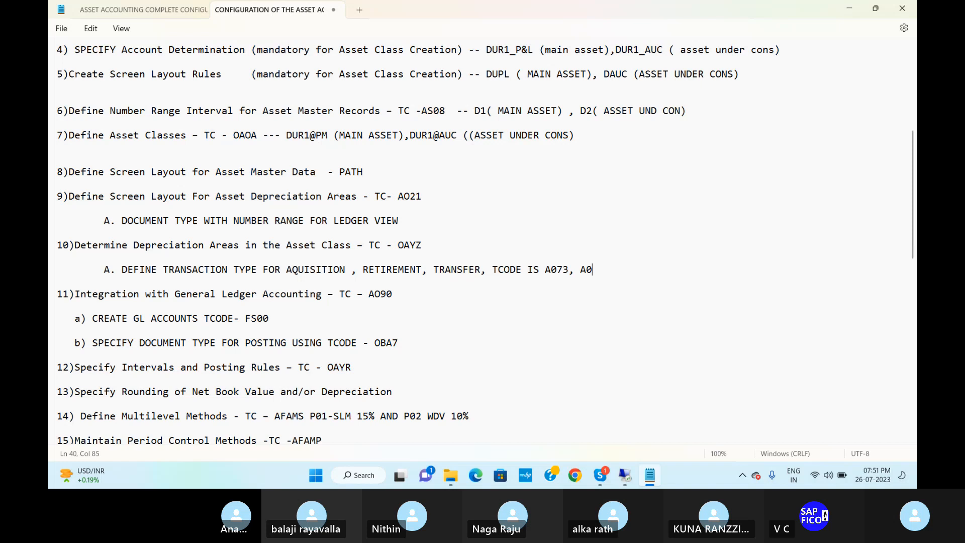
type("7")
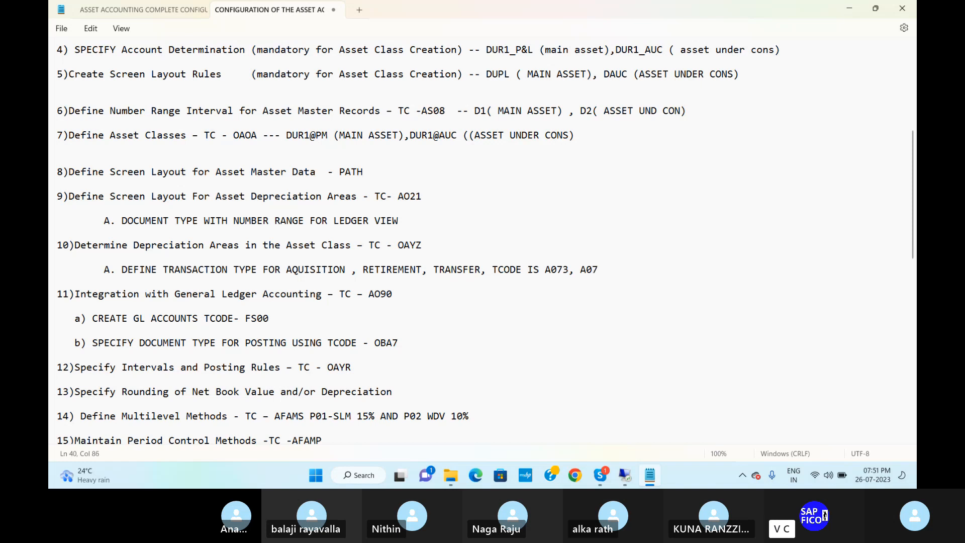
type("5,A076")
key("Left")
key("Left")
key("End")
Step: Add a second indented sub-item below item 10 reading "B. ASSIGN FORM FOR ASSET"
key("Return")
key("Tab")
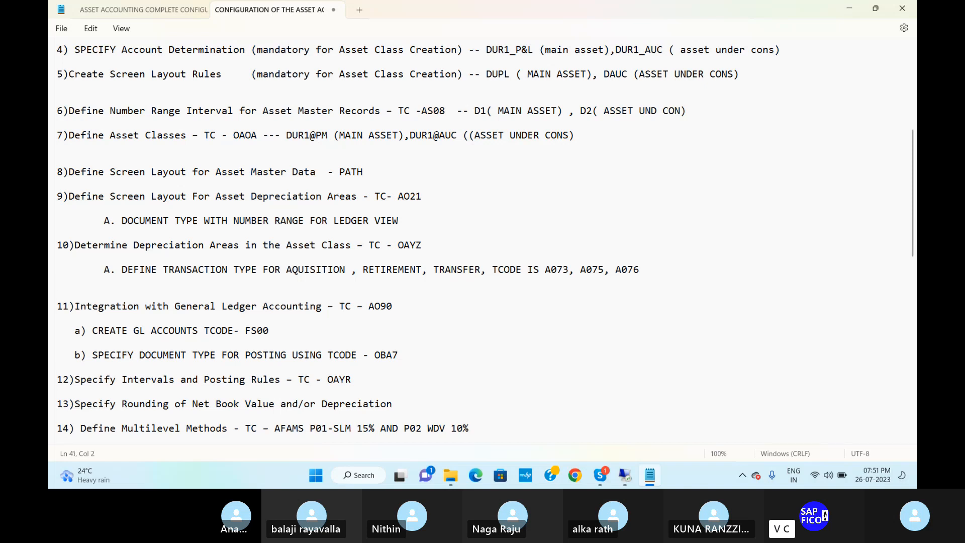
type("B")
key("BackSpace")
type(". ASSIGN AS")
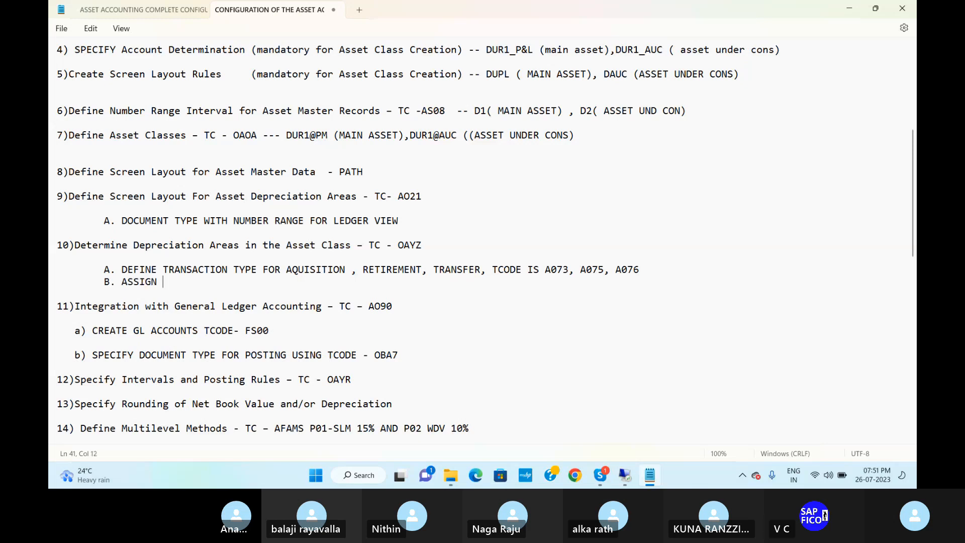
key("BackSpace")
key("BackSpace")
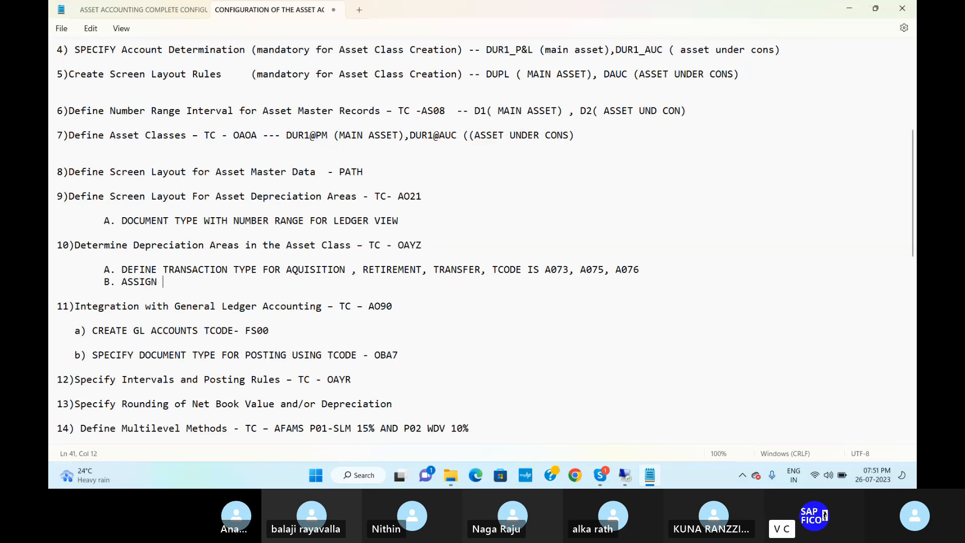
type("FOR ASSET")
key("Left")
key("Left")
key("Left")
key("Left")
key("Left")
key("Left")
key("Left")
key("Left")
key("Left")
key("Left")
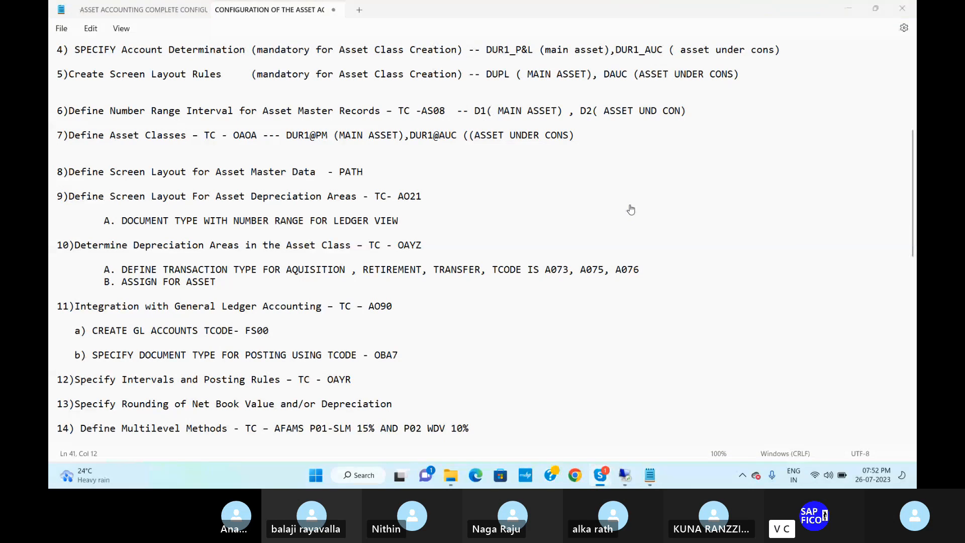
left_click(180, 281)
type("M FOR")
key("Up")
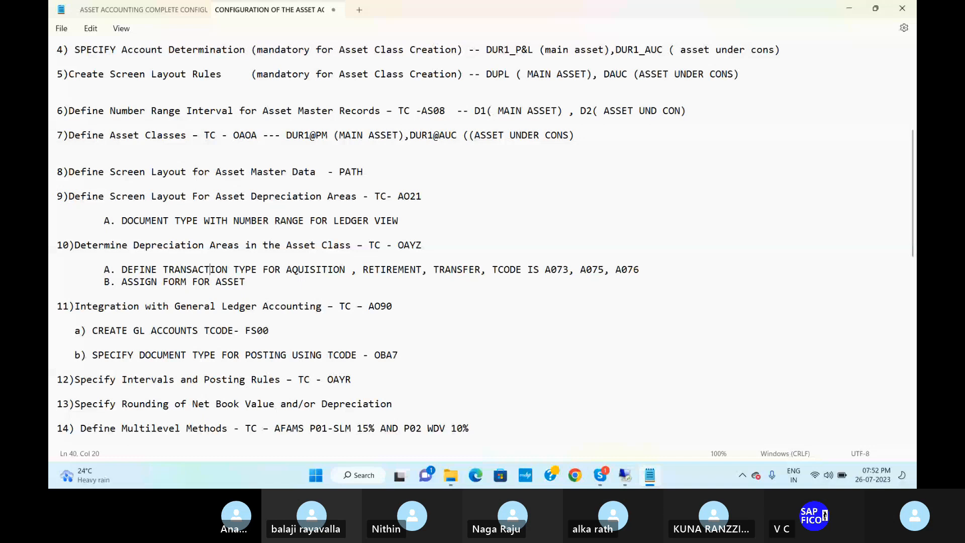
key("Home")
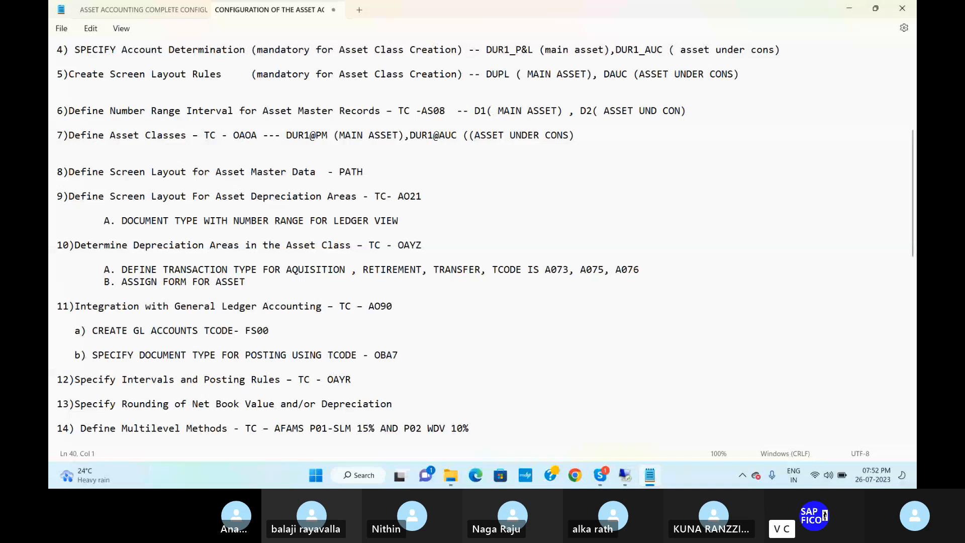
Step: Complete sub-item B of item 10 with "HISTORY SHEET USING TCODE: OAAY"
left_click(265, 280)
type("HISTORY SHEET ")
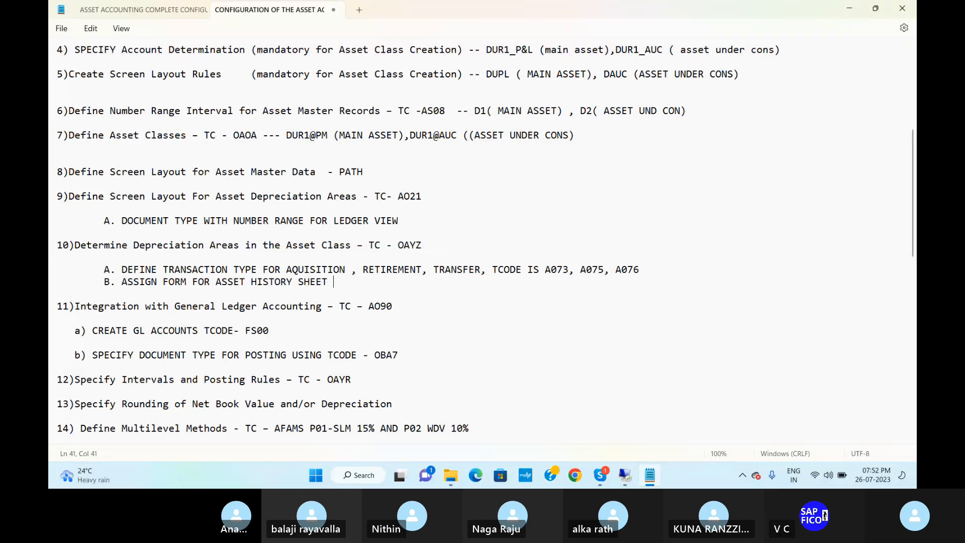
type("U")
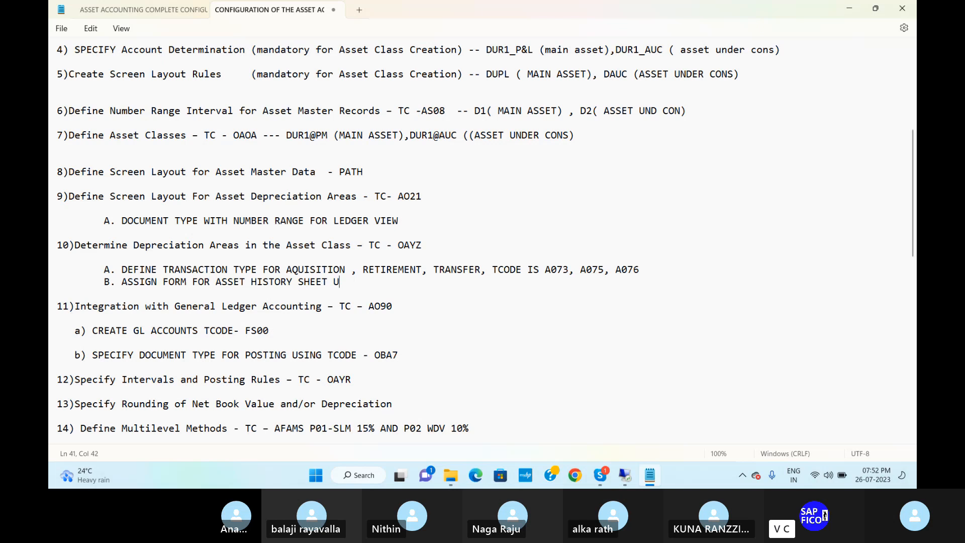
type("SING TC")
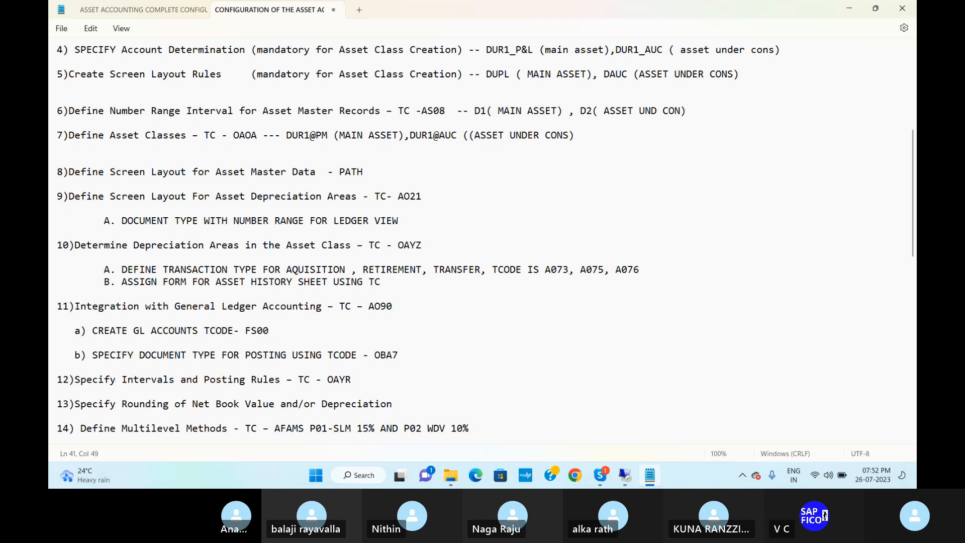
type("ODE: A")
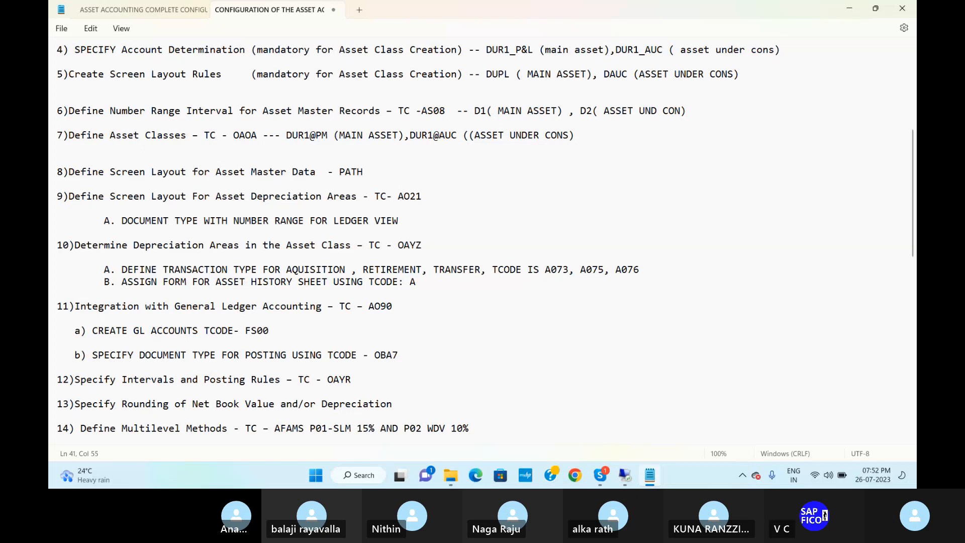
key("BackSpace")
type("OAAY")
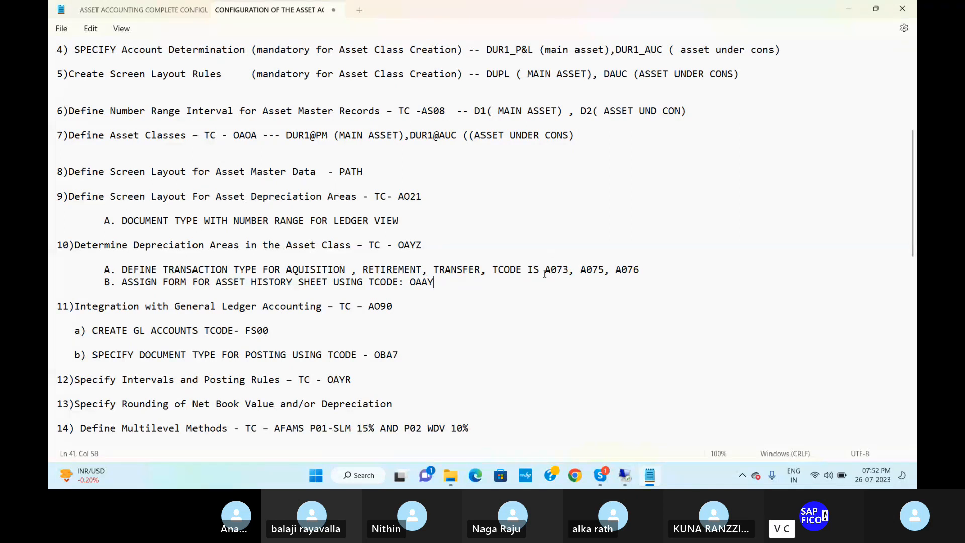
Step: Switch to SAP and open transaction AO73 from the asset class overview
left_click(625, 474)
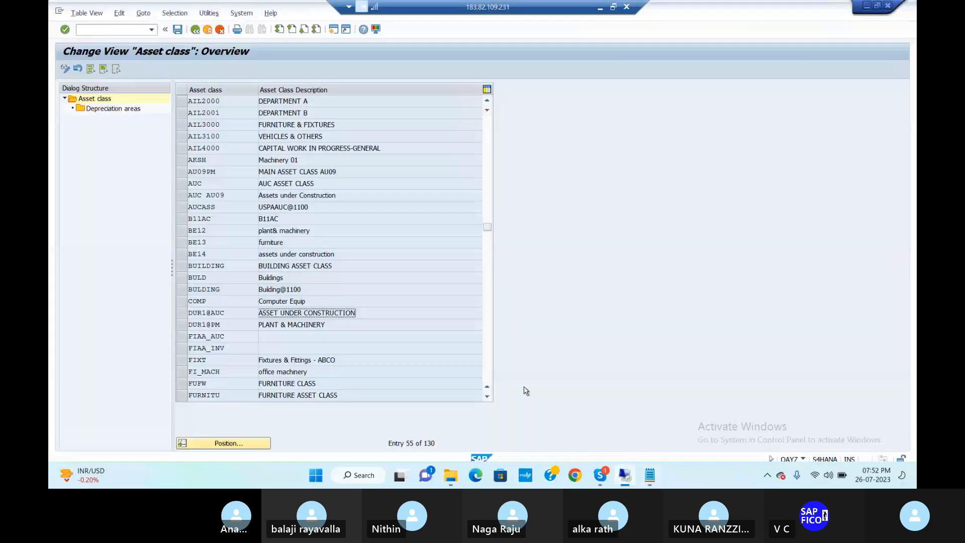
type("/NAO73")
key("Return")
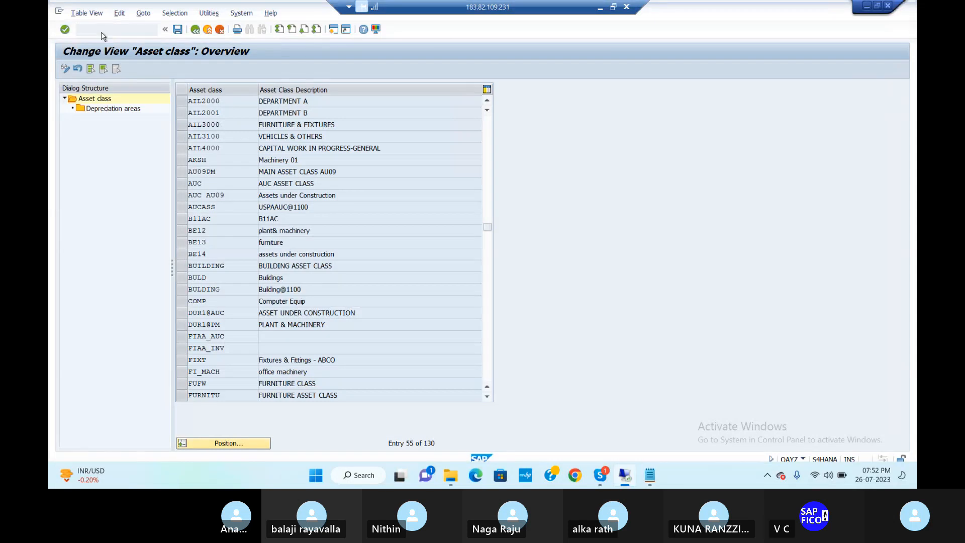
Step: Return to the Notepad notes and correct the transaction codes in sub-item A to AO73, AO75 and AO76, using the letter O
left_click(650, 474)
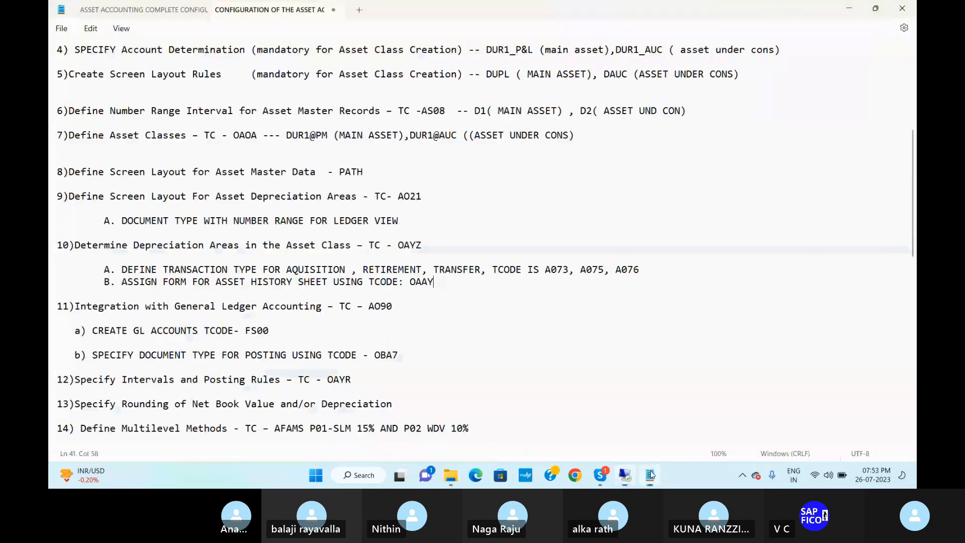
left_click(555, 269)
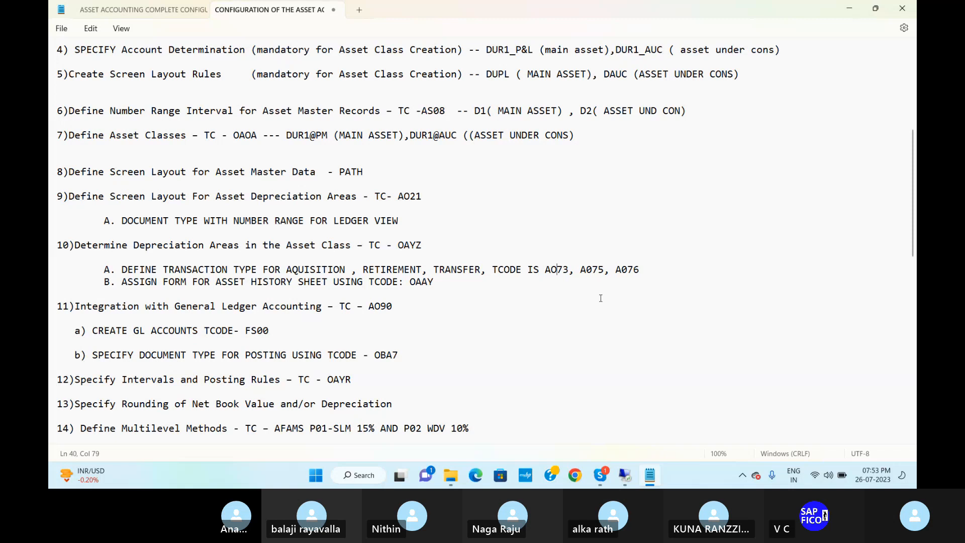
left_click(593, 269)
left_click(635, 270)
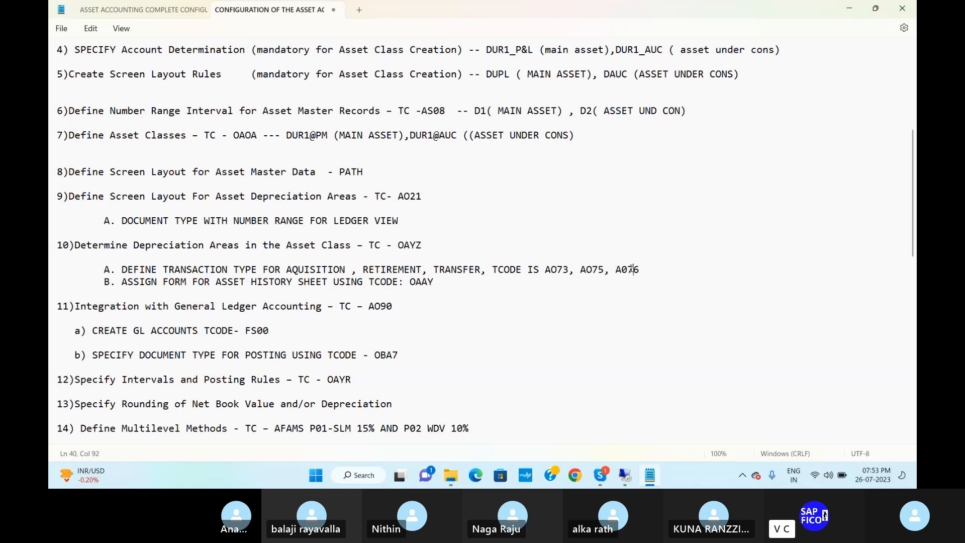
key("BackSpace")
type("O")
Step: Switch back to SAP and open the details of transaction type 100, External asset acquisition
left_click(624, 474)
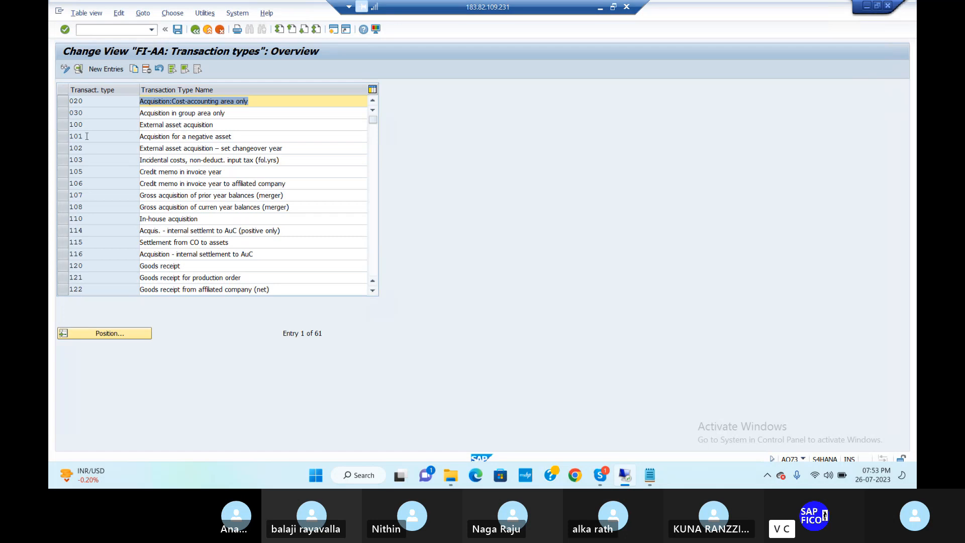
left_click(118, 32)
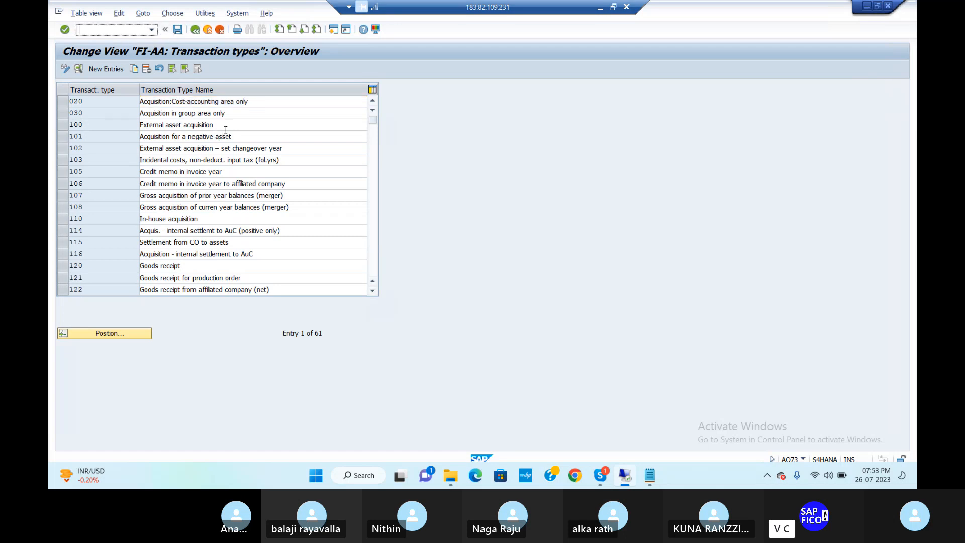
left_click_drag(227, 125, 107, 120)
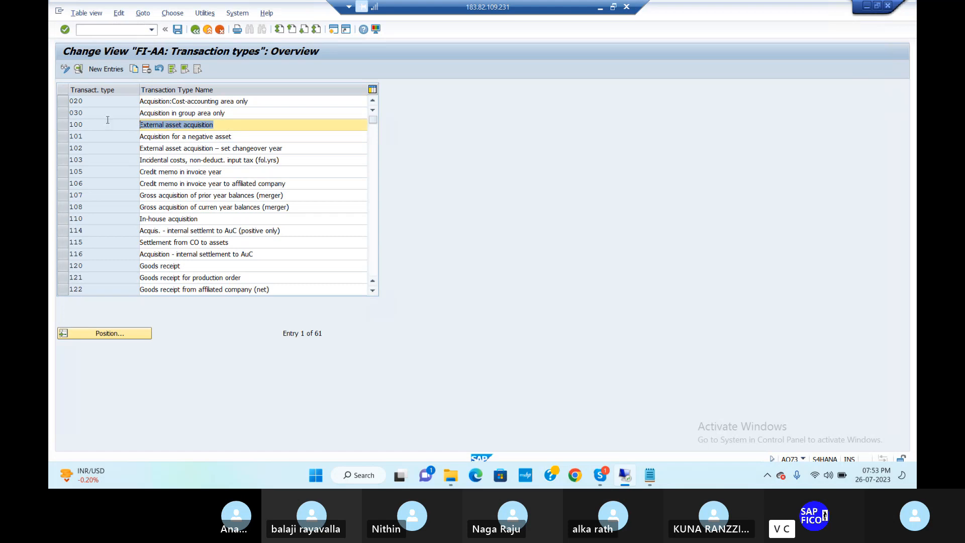
left_click(245, 125)
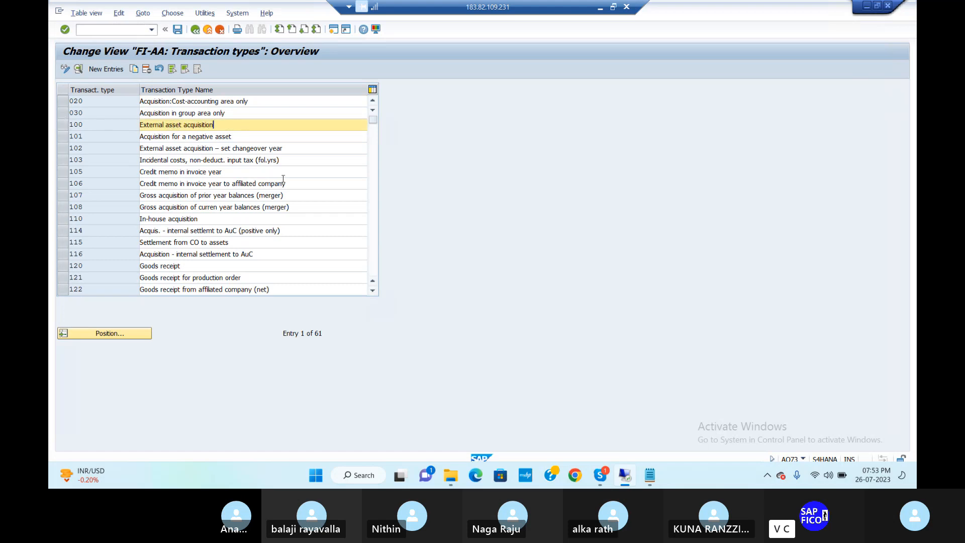
key("F2")
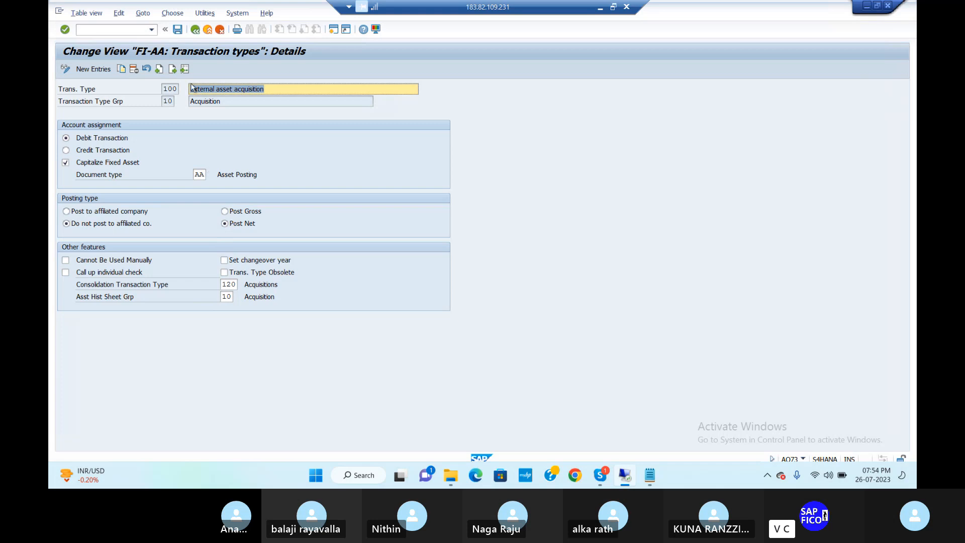
Step: Return to the transaction types overview and open the details of type 101, Acquisition for a negative asset
left_click(194, 32)
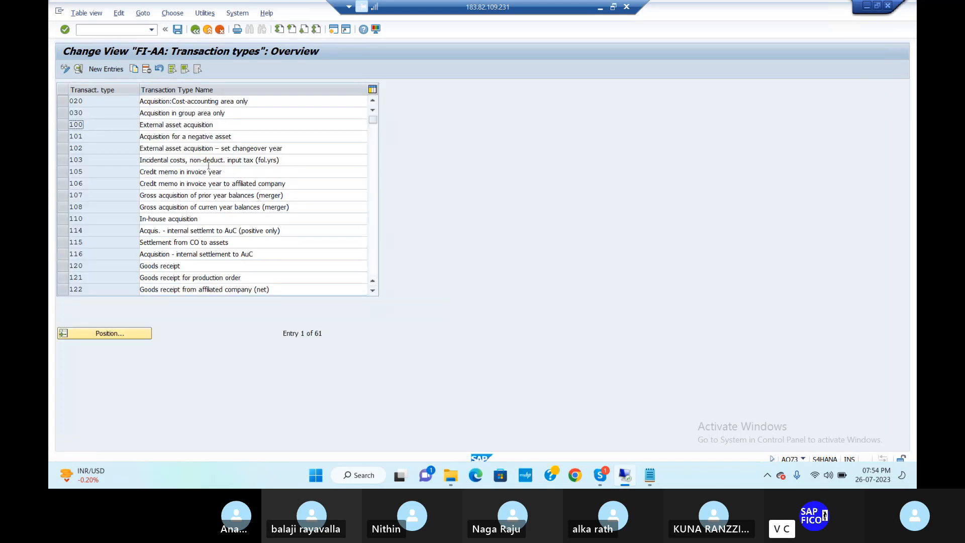
left_click(185, 136)
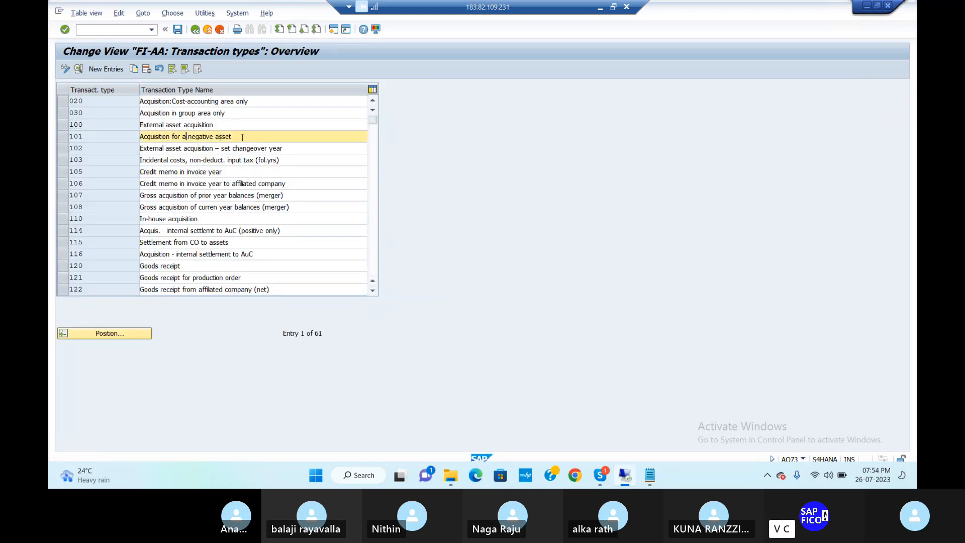
double_click(114, 139)
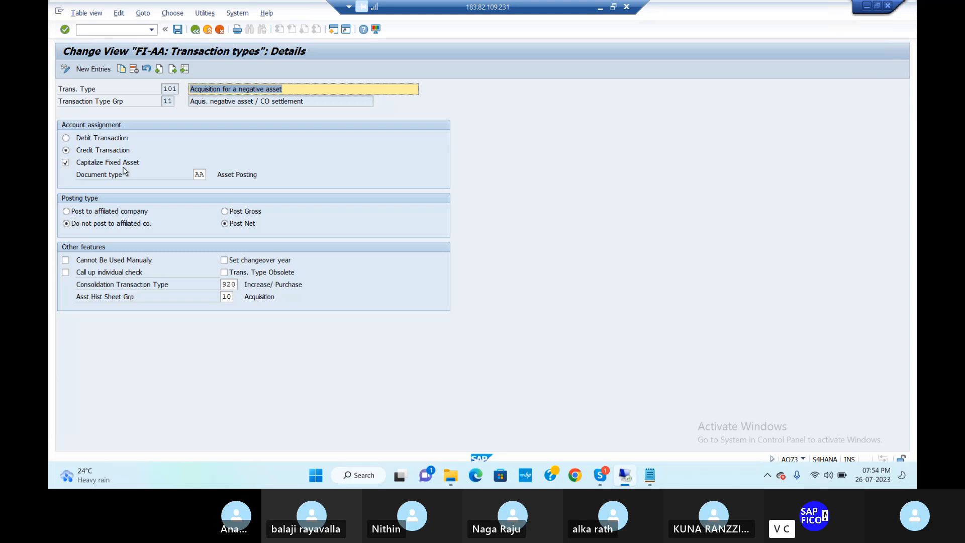
Step: Open transaction AO72 and position the company code list at DUR1
left_click(83, 29)
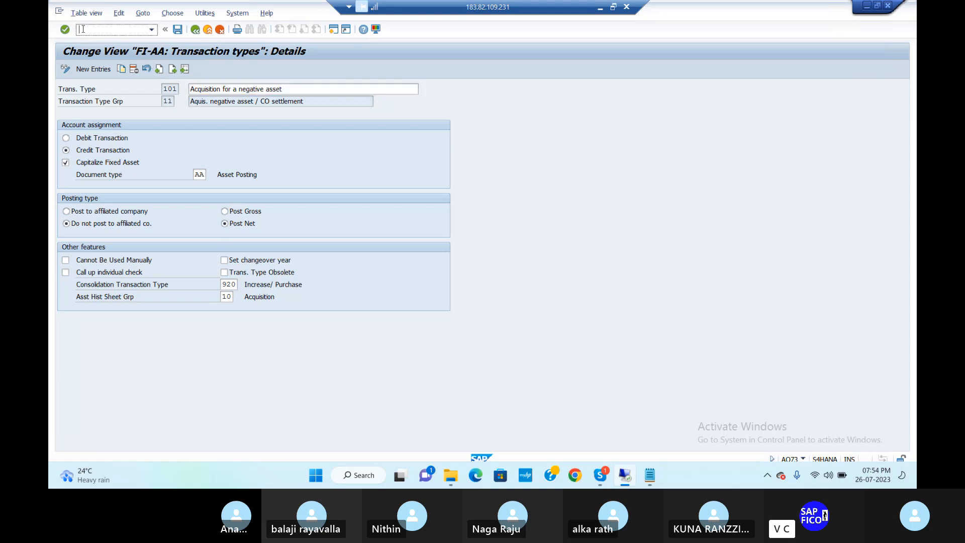
type("/NAO72")
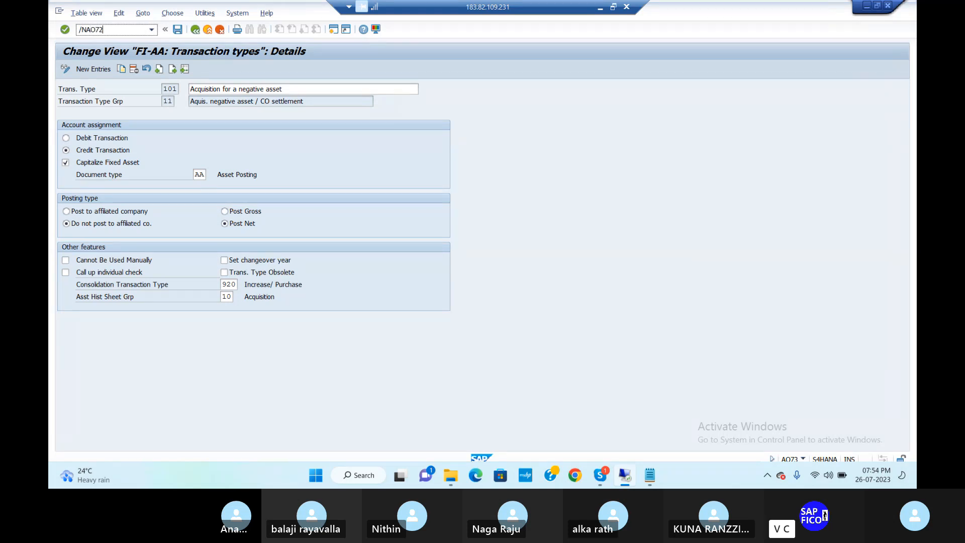
key("Return")
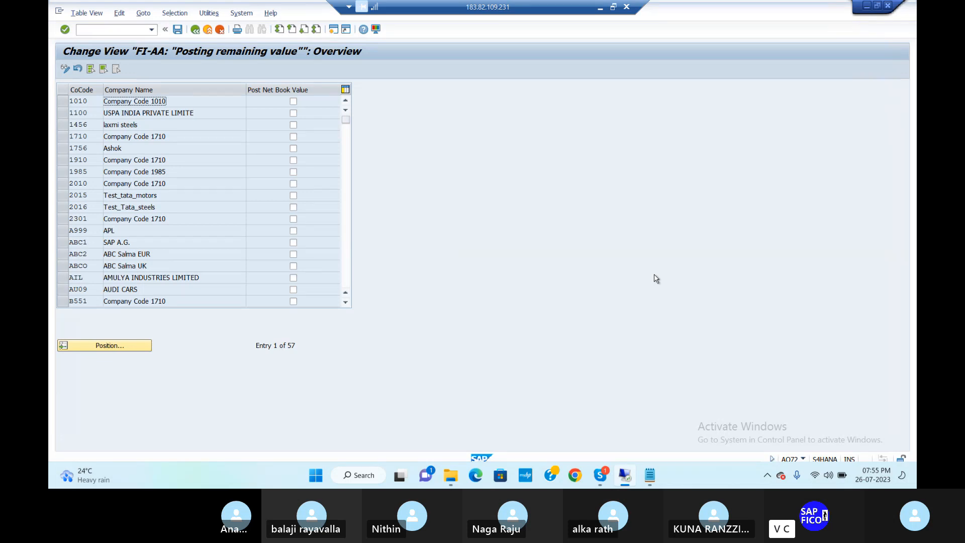
left_click(104, 346)
type("D")
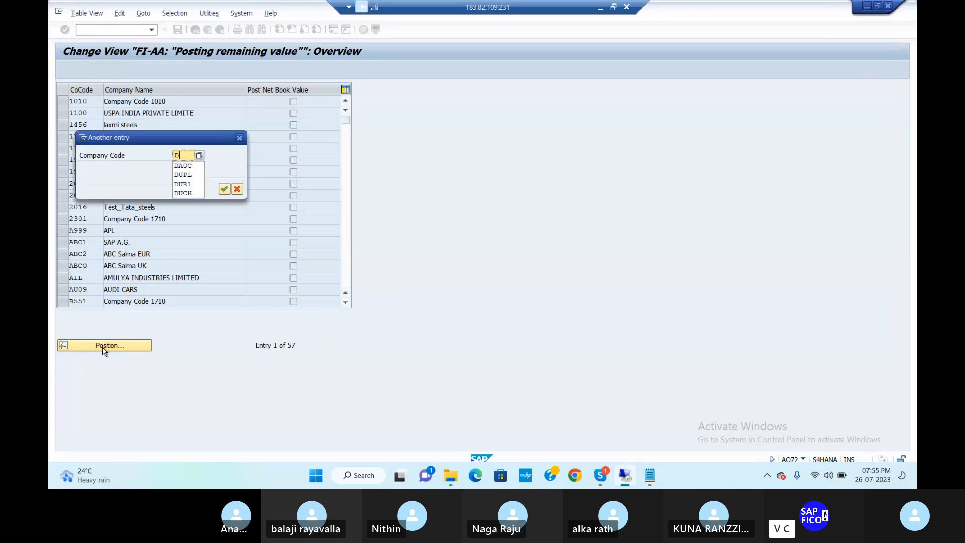
type("UR1")
key("Return")
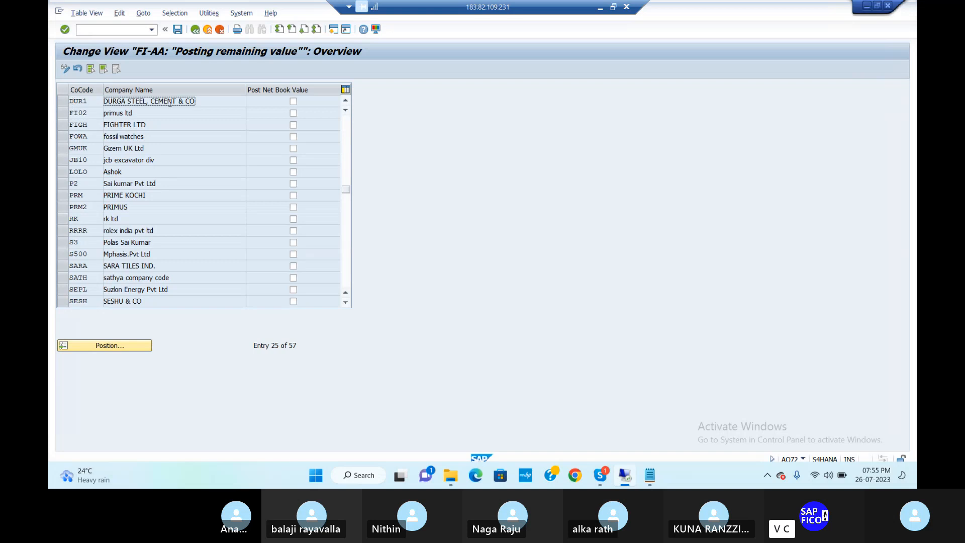
Step: Leave the net book value posting view and open transaction AO76 to view its transaction types
left_click(114, 31)
type("/NAO73")
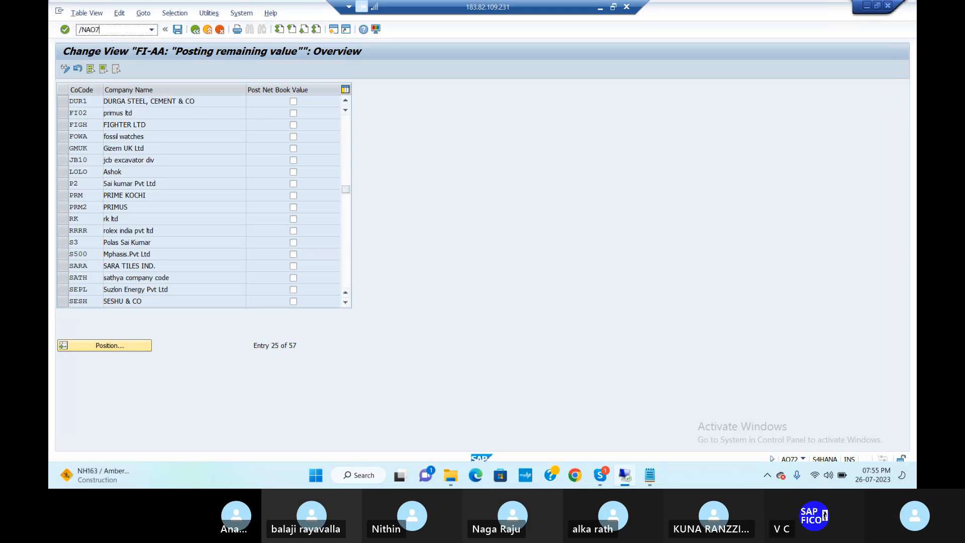
key("Return")
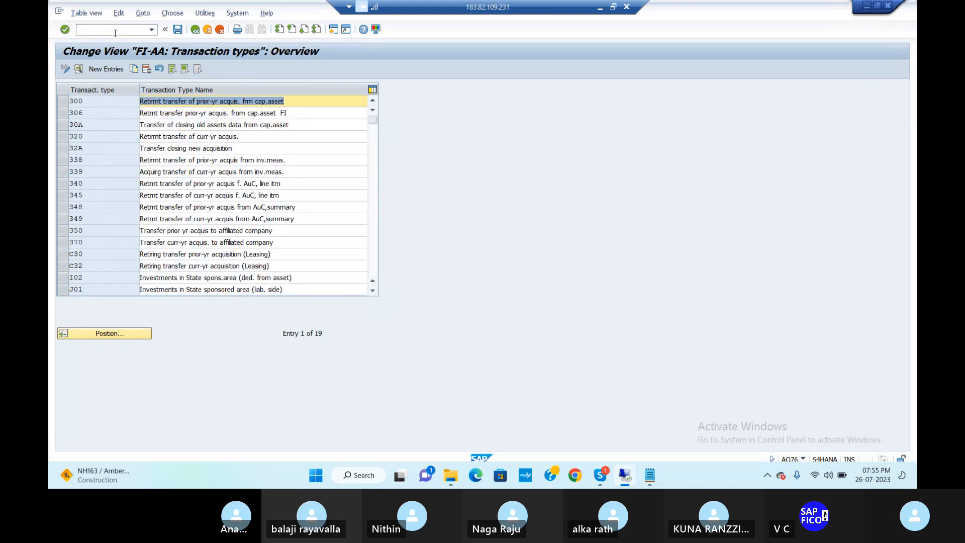
Step: Open transaction AO75 and look at transaction type 330, Acquiring transfer of curr-yr acquis
left_click(125, 30)
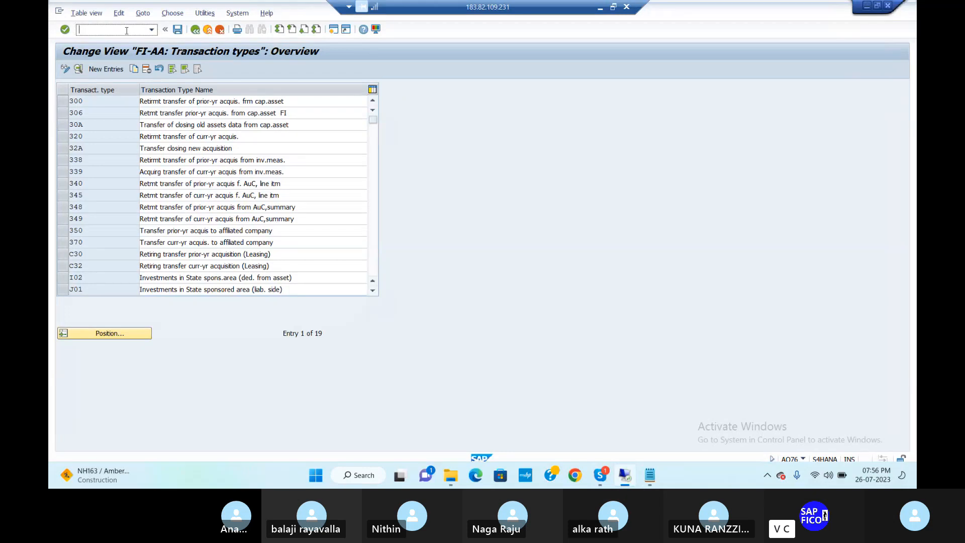
type("/N")
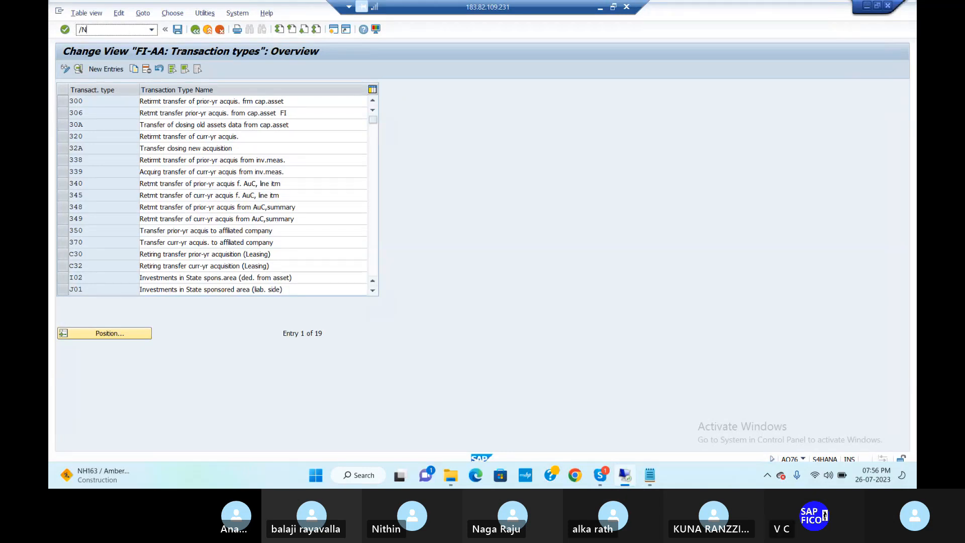
type("AO")
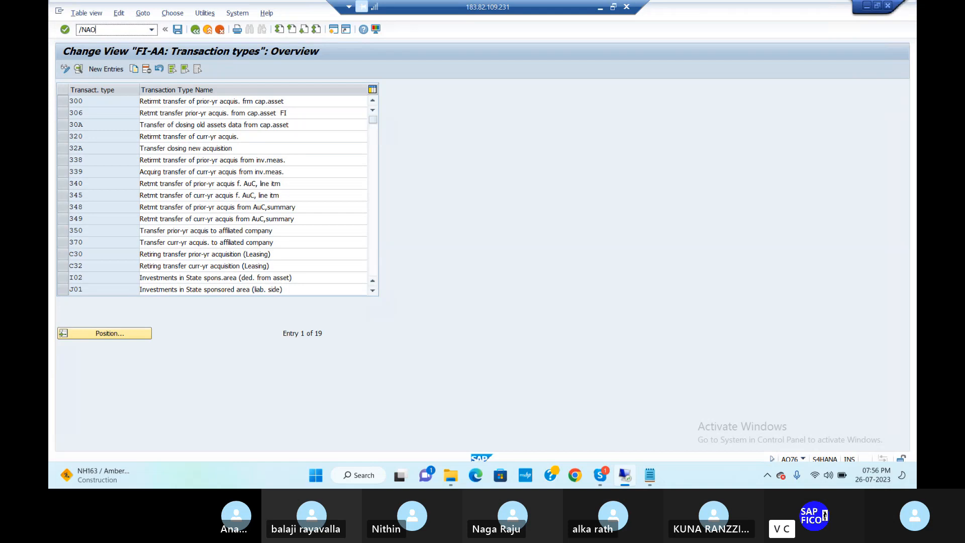
type("75")
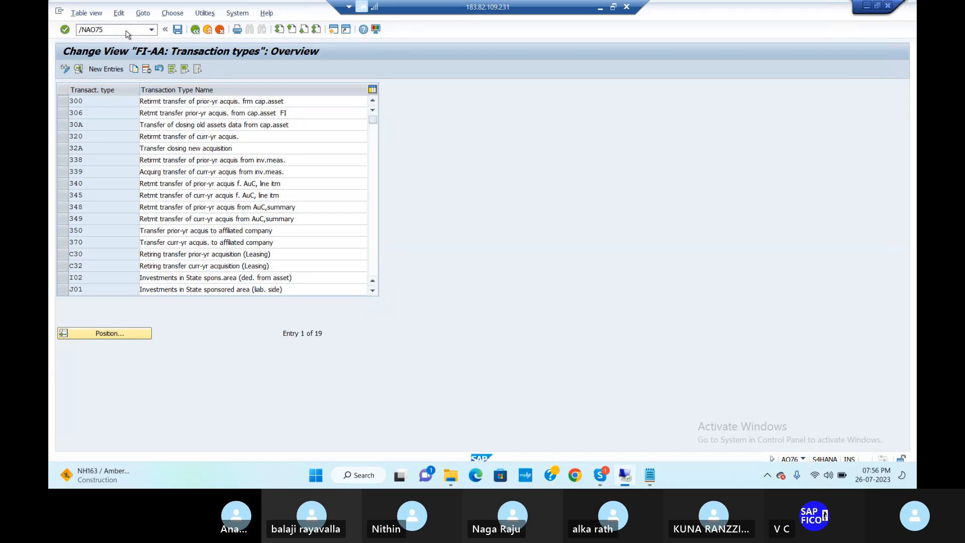
key("Return")
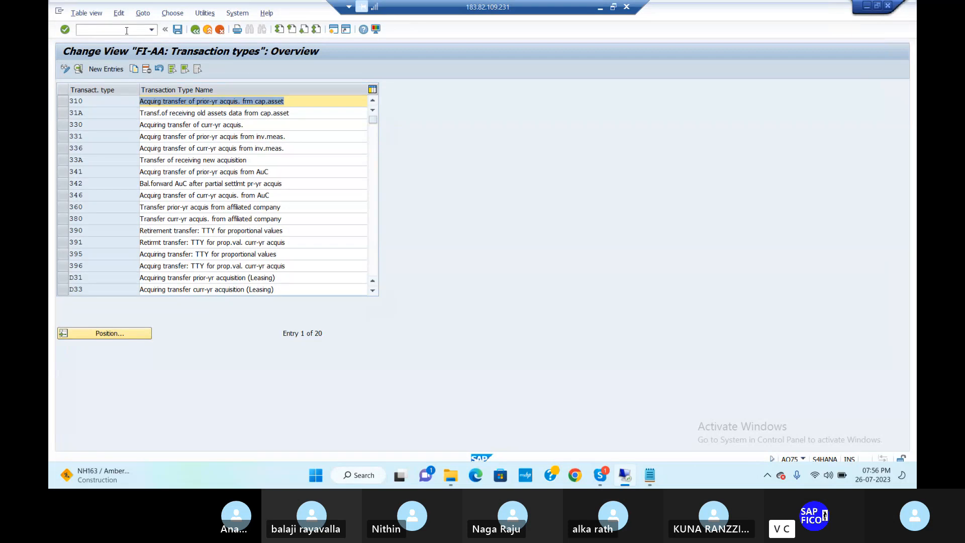
left_click(157, 124)
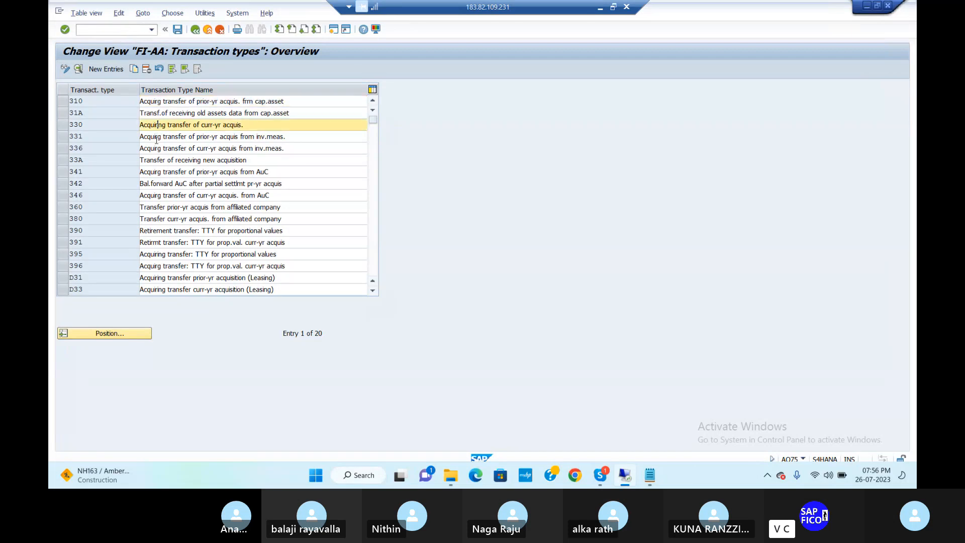
left_click(237, 70)
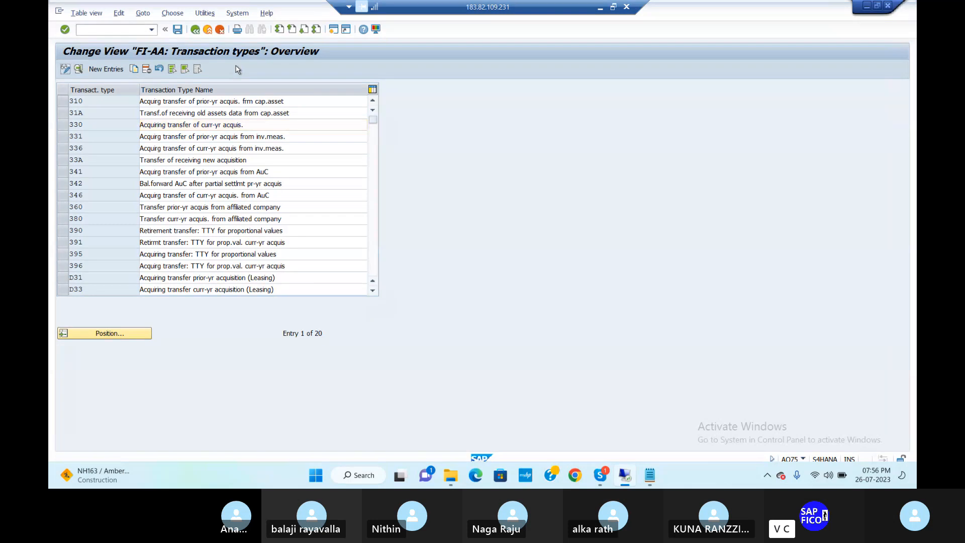
Step: Return to the SAP Easy Access screen and open transaction OAAY to assign asset history sheet forms
left_click(92, 29)
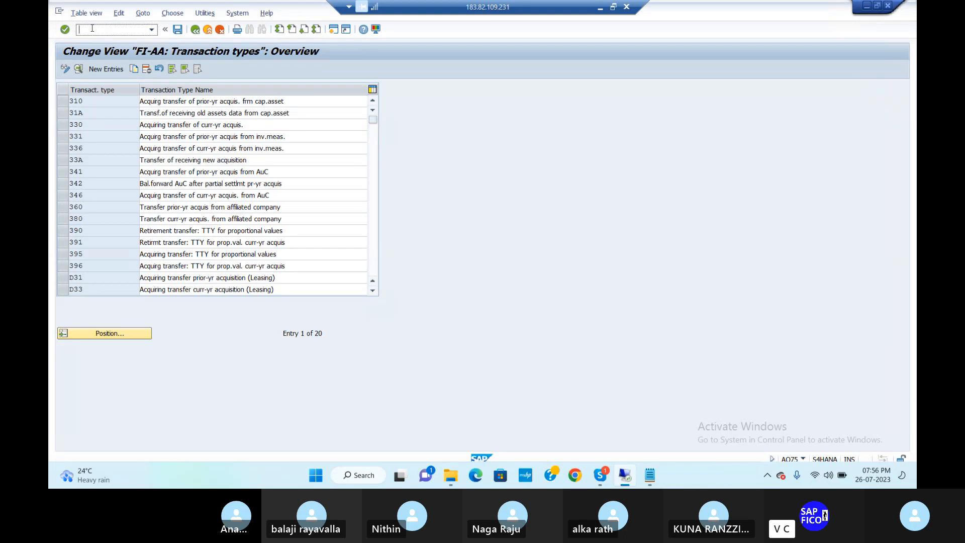
mouse_move(653, 476)
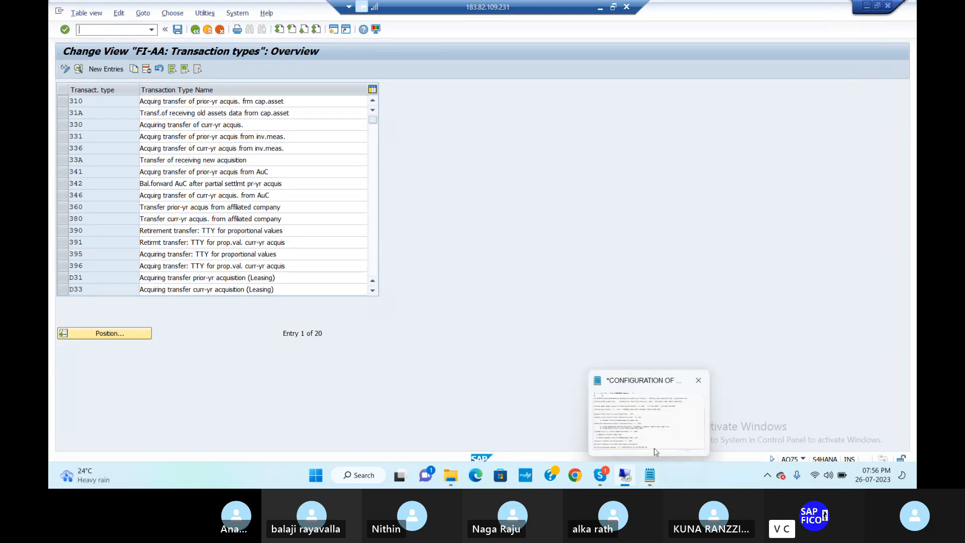
mouse_move(654, 448)
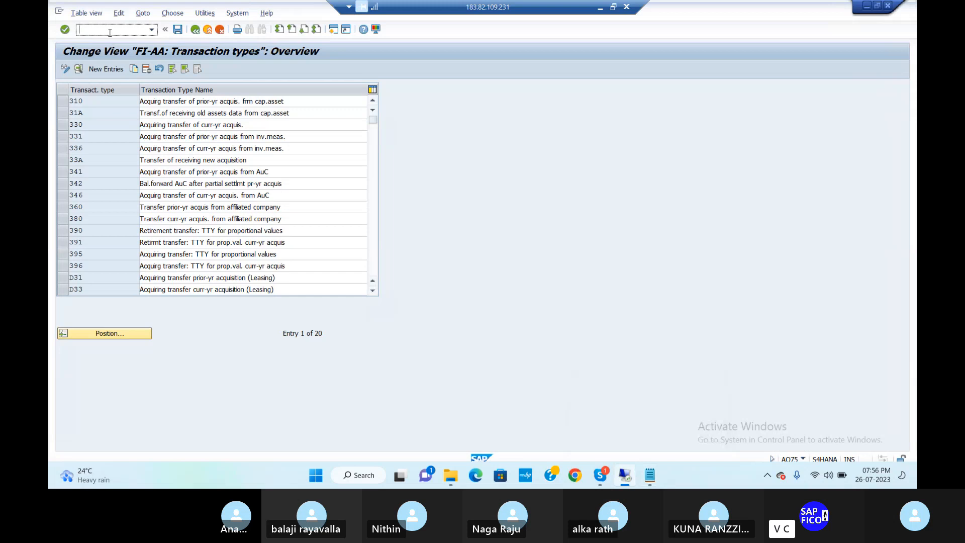
type("/N")
key("Return")
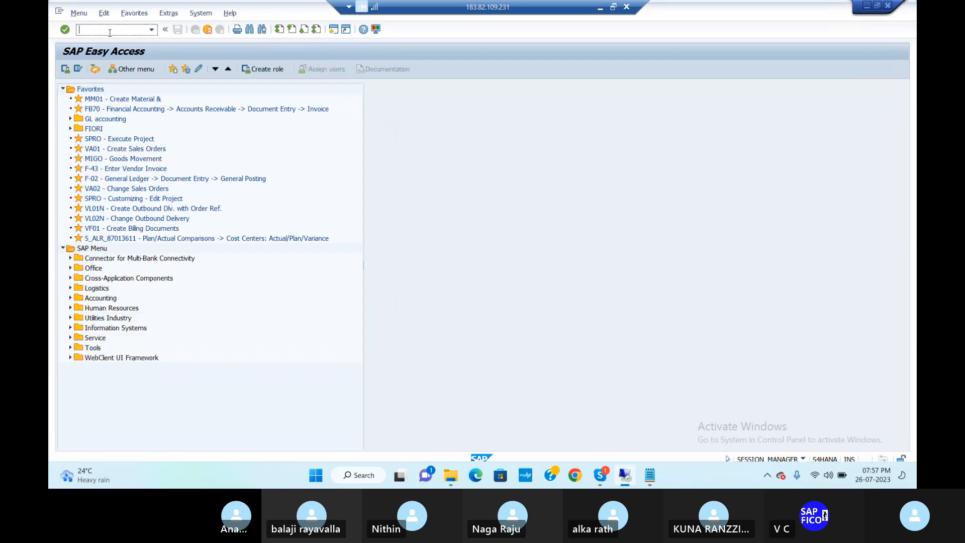
type("OAAY")
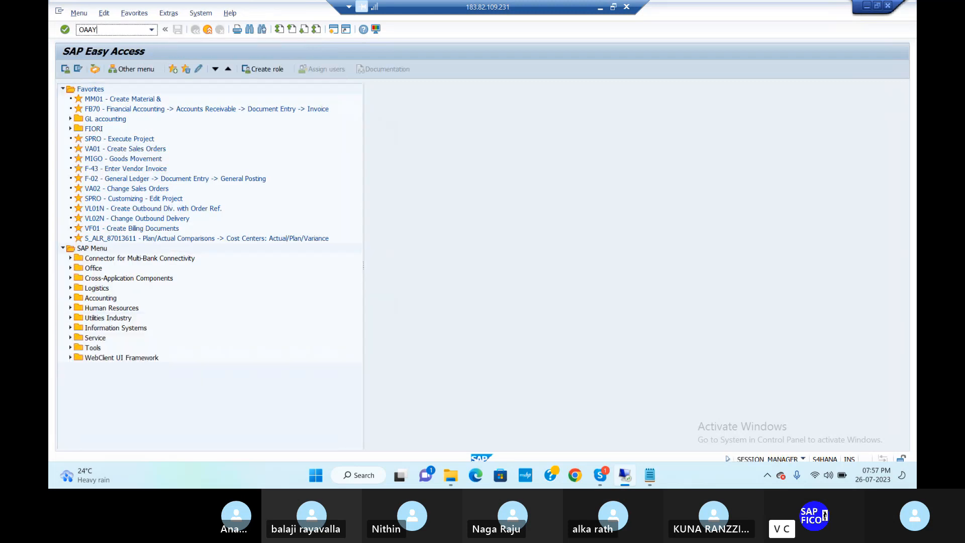
key("Return")
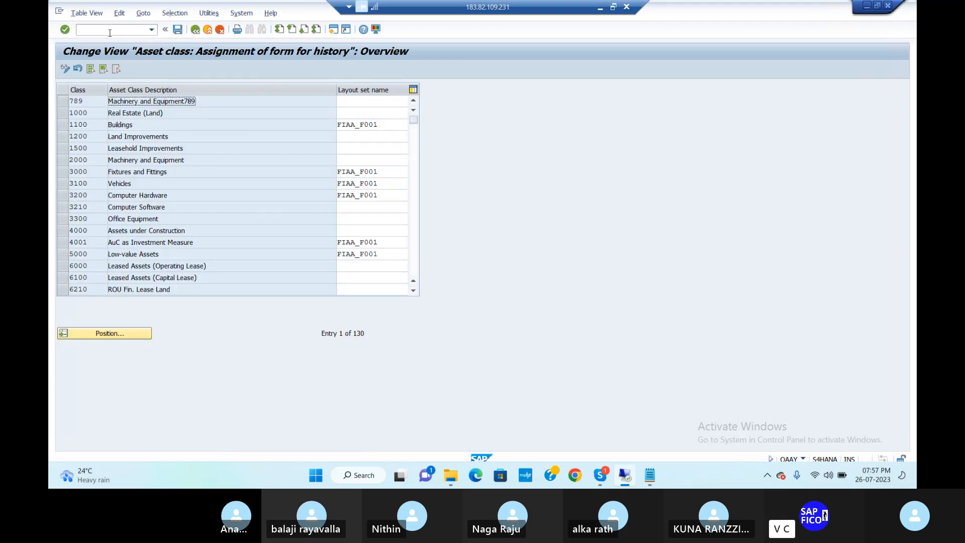
Step: Position the asset class list at DUR1@PM
left_click(129, 337)
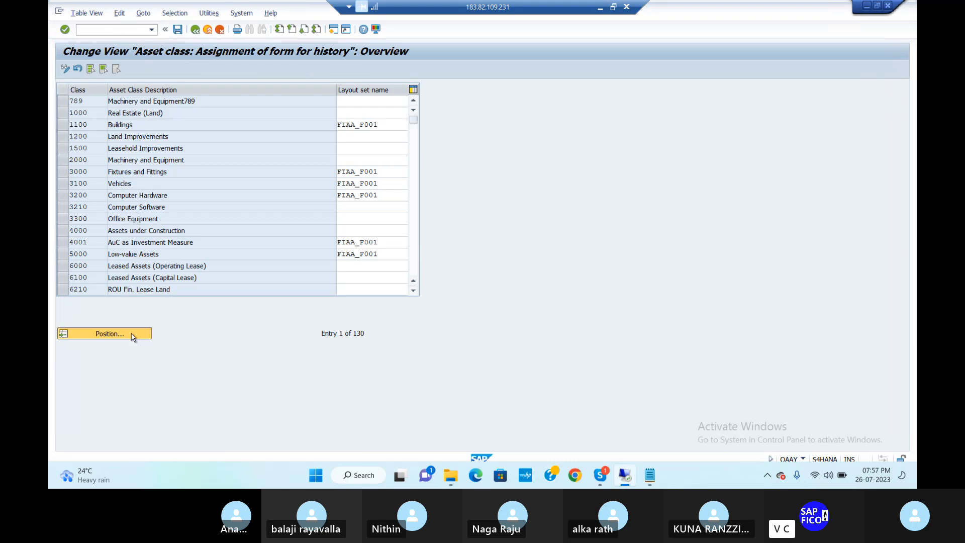
type("DUR")
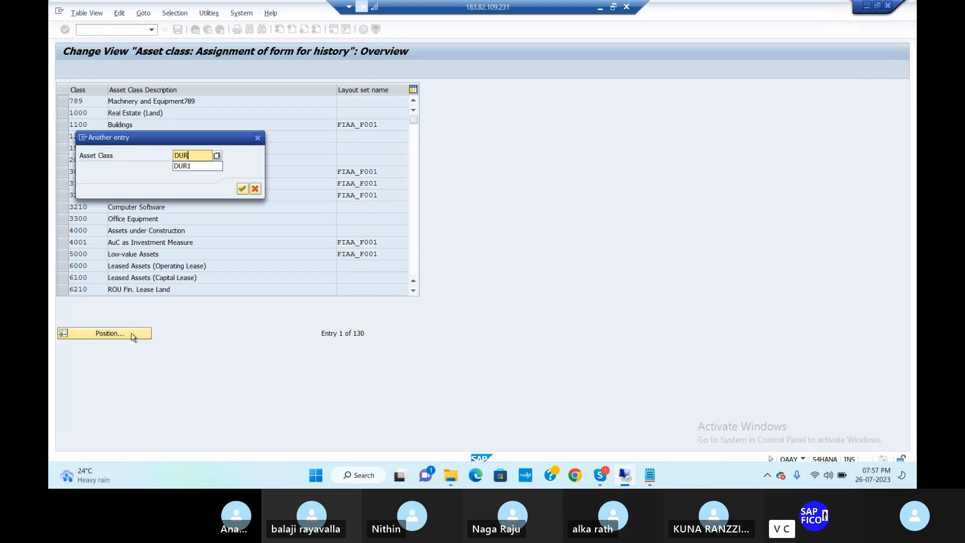
type("1")
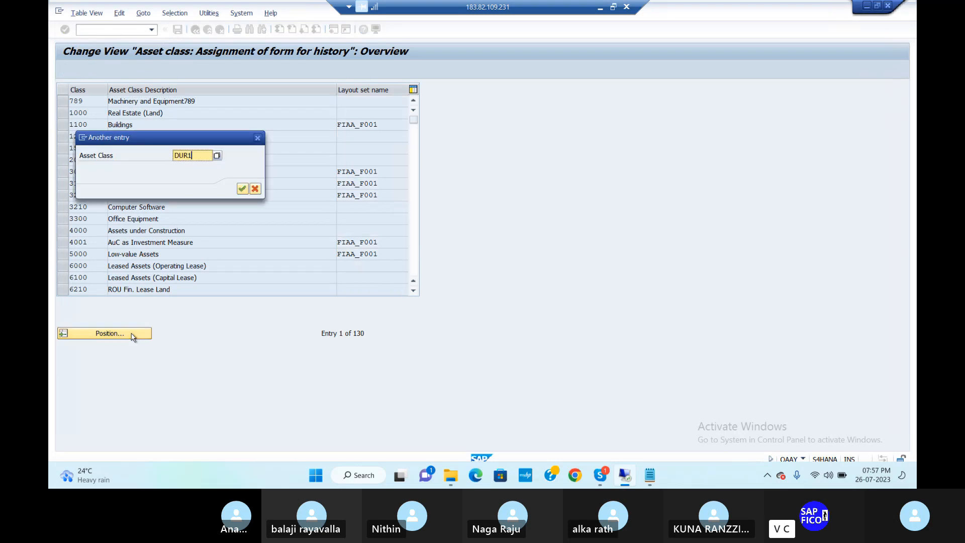
type("@PM")
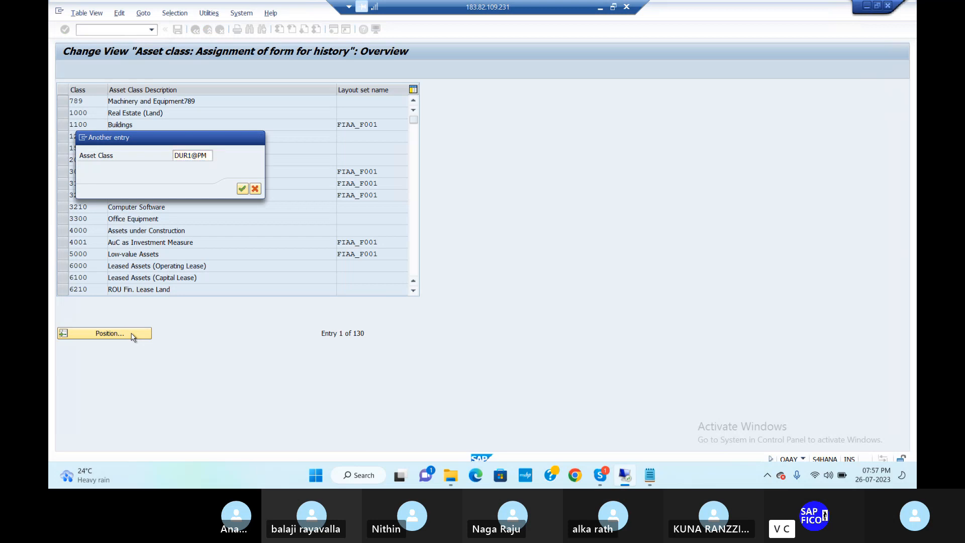
key("Return")
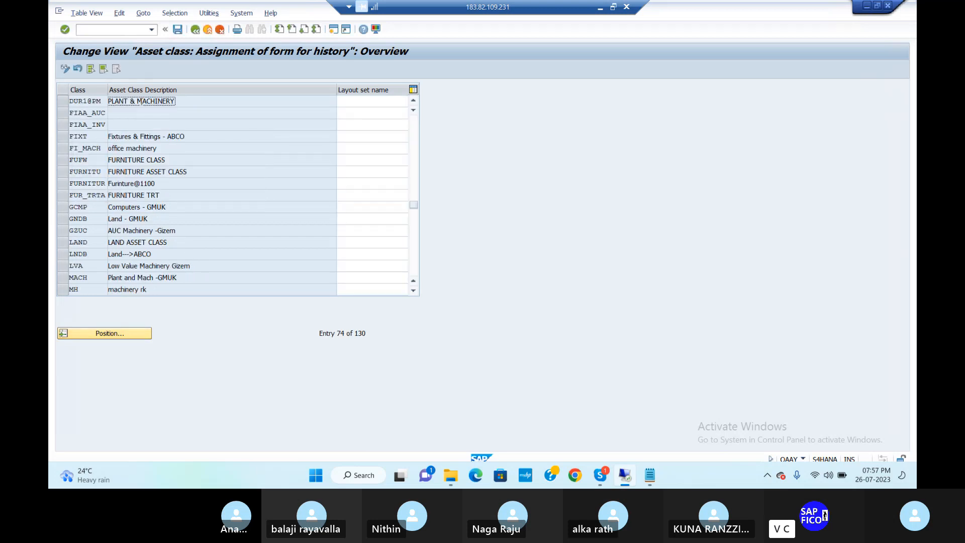
Step: Enter FIAA_001 as the layout set name for asset class DUR1@PM, PLANT & MACHINERY
left_click(413, 101)
left_click(413, 100)
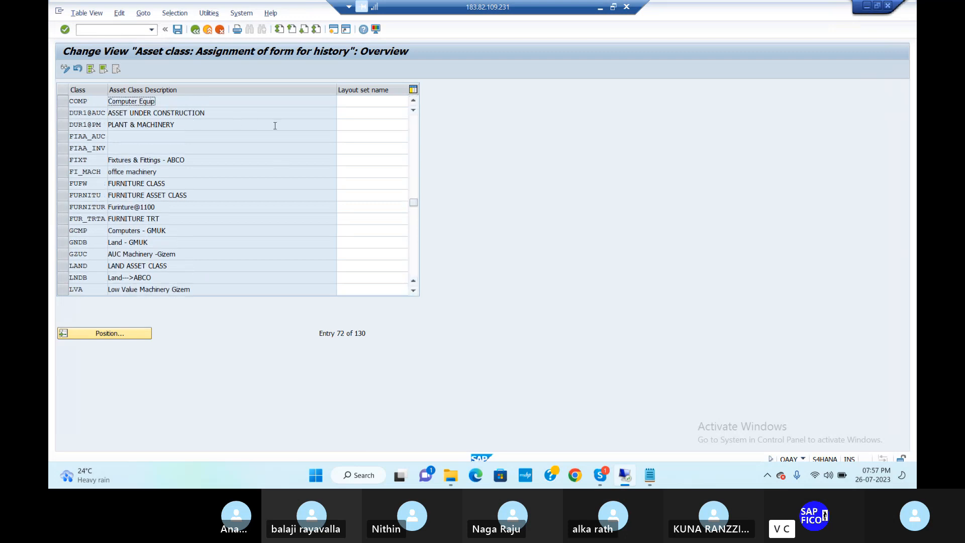
left_click(340, 125)
left_click(348, 113)
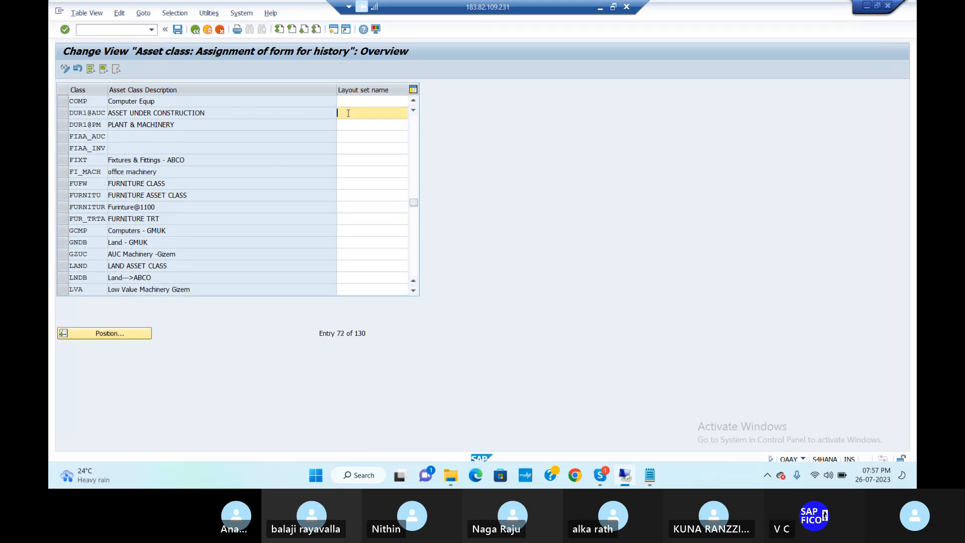
left_click(349, 126)
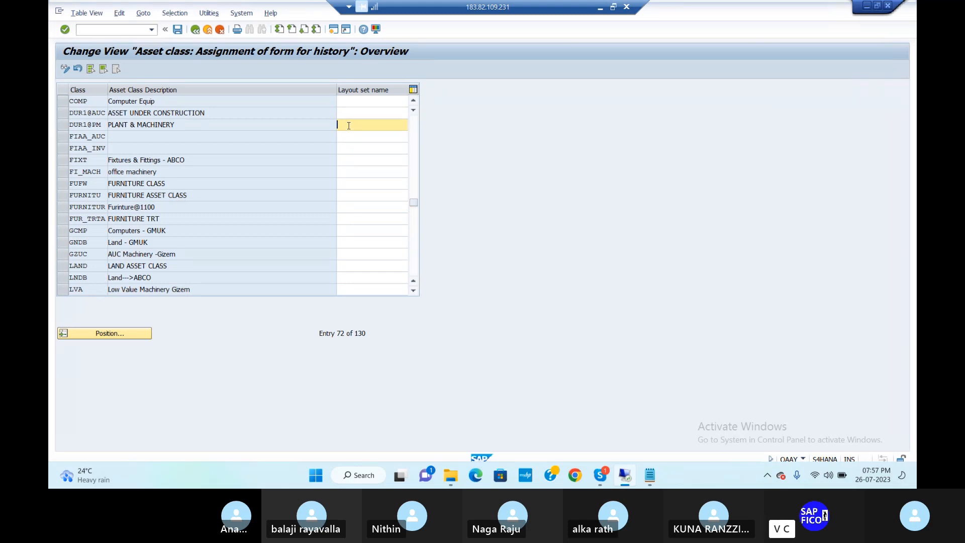
type("FI")
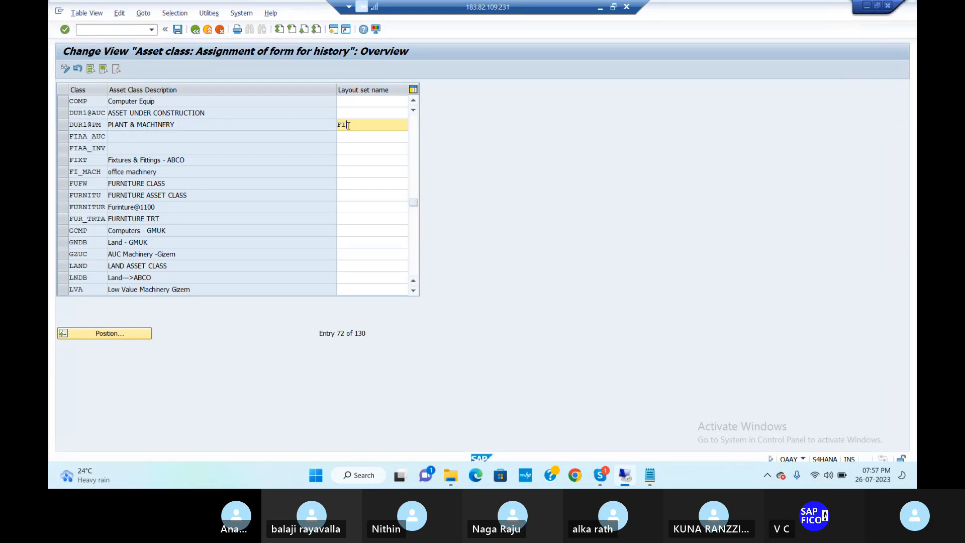
type("AA")
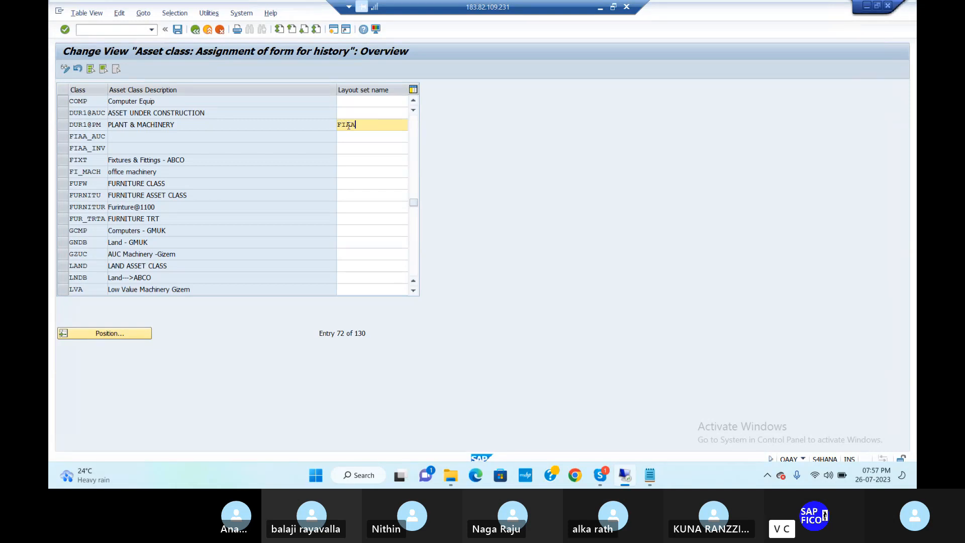
type("_001")
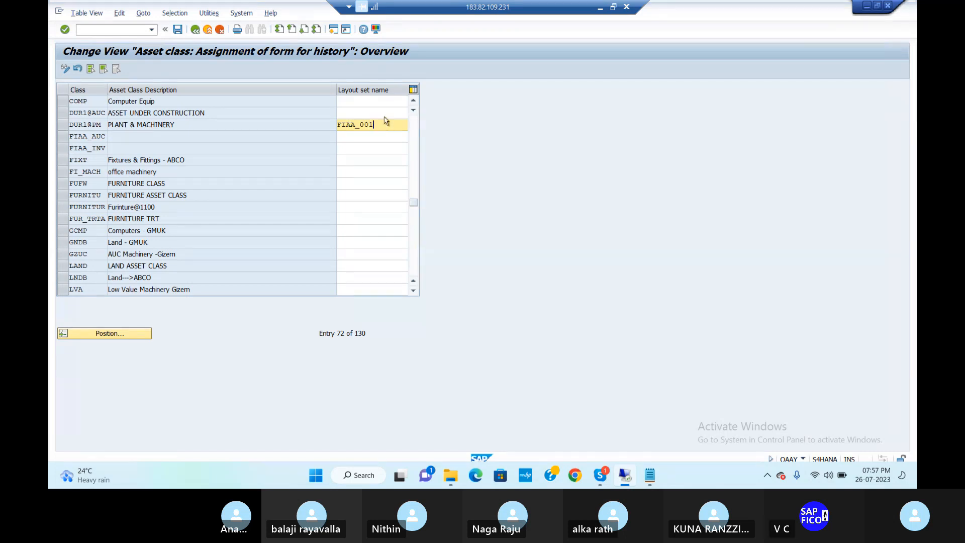
Step: Copy the layout set name FIAA_001 from DUR1@PM to asset class DUR1@AUC, ASSET UNDER CONSTRUCTION
left_click_drag(383, 126, 231, 137)
key("ctrl+c")
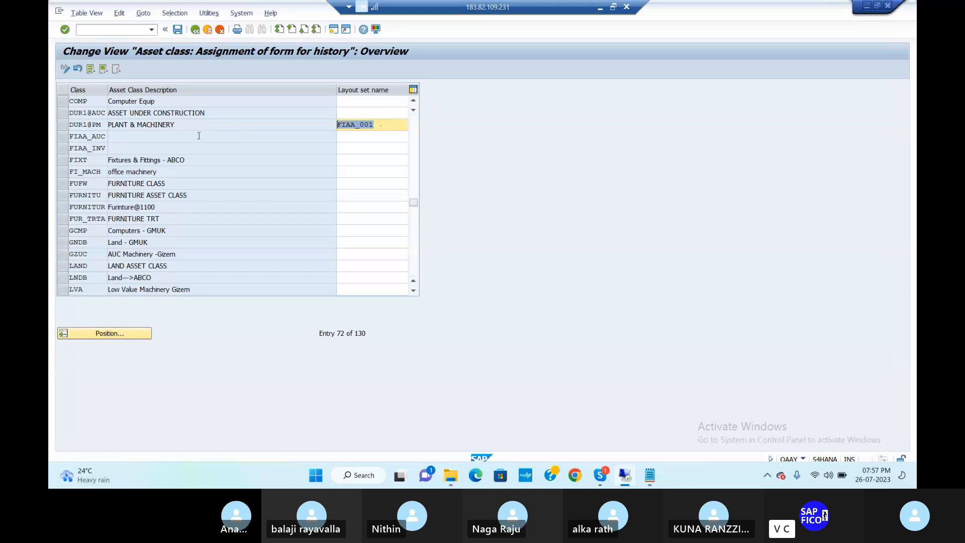
key("Return")
left_click(346, 113)
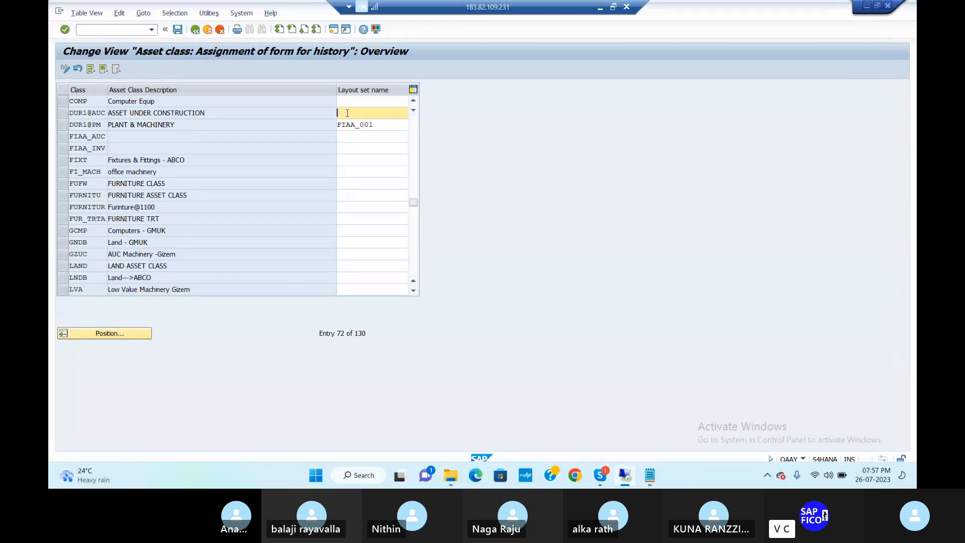
key("ctrl+v")
key("Return")
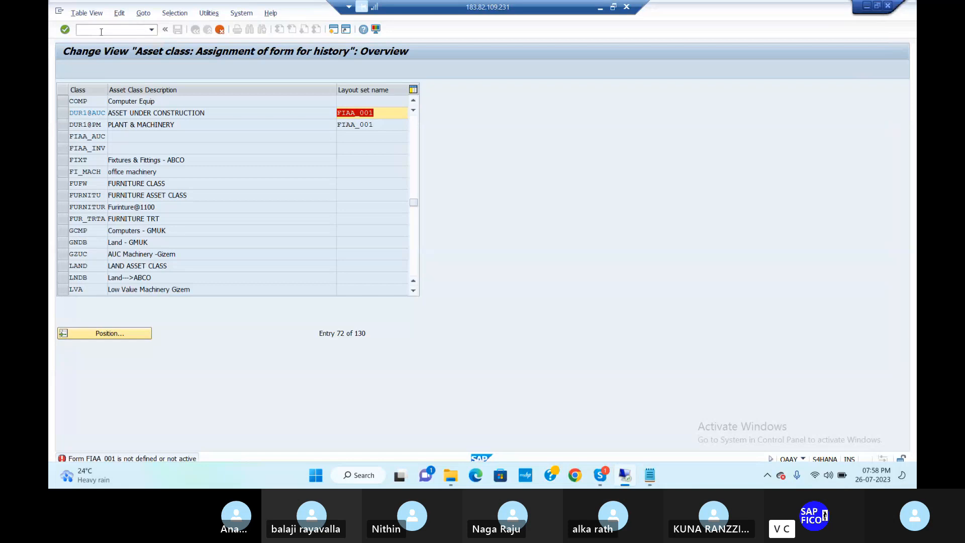
Step: Correct the layout set name to FIAA_F001 for DUR1@AUC and DUR1@PM and save under the ASSET ACCOUNTING DUR1 customizing request
left_click(360, 113)
type("F")
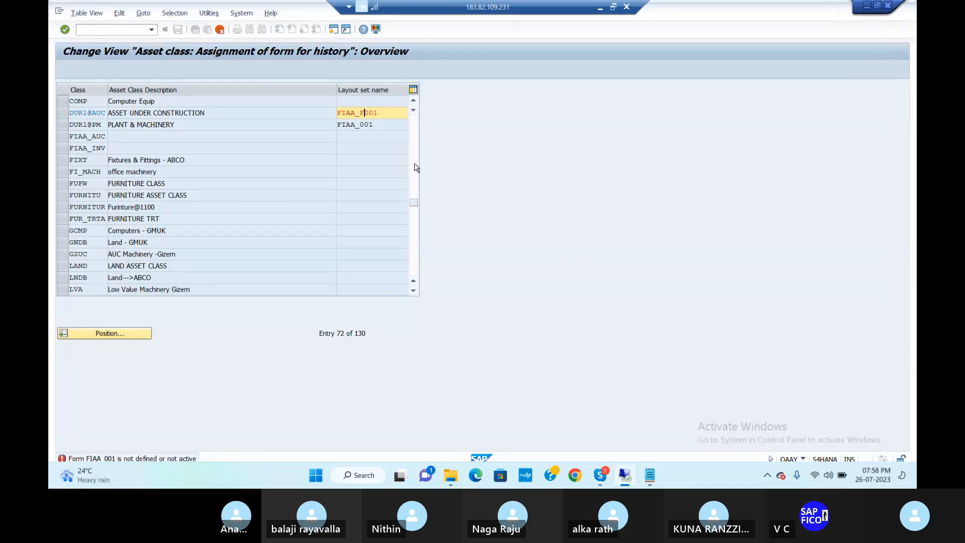
key("Return")
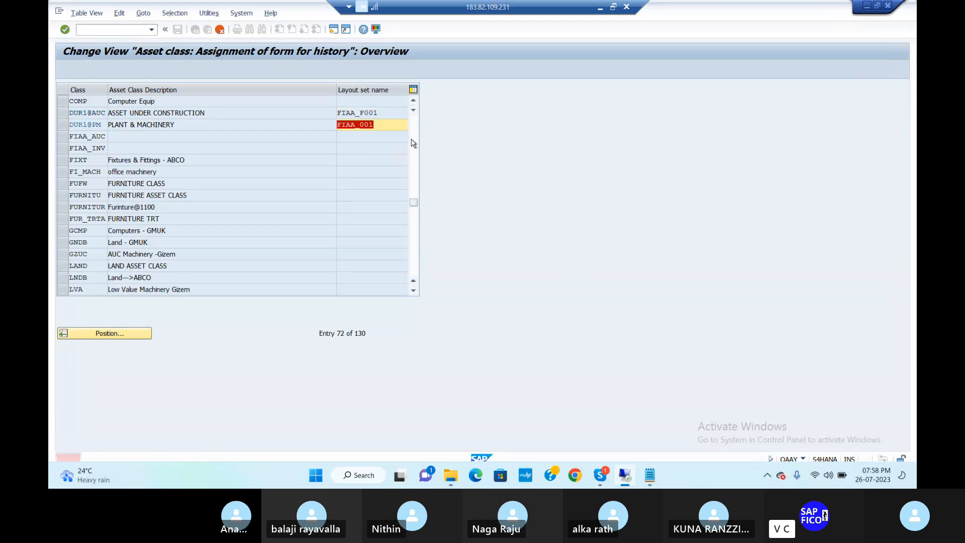
left_click(360, 124)
type("F")
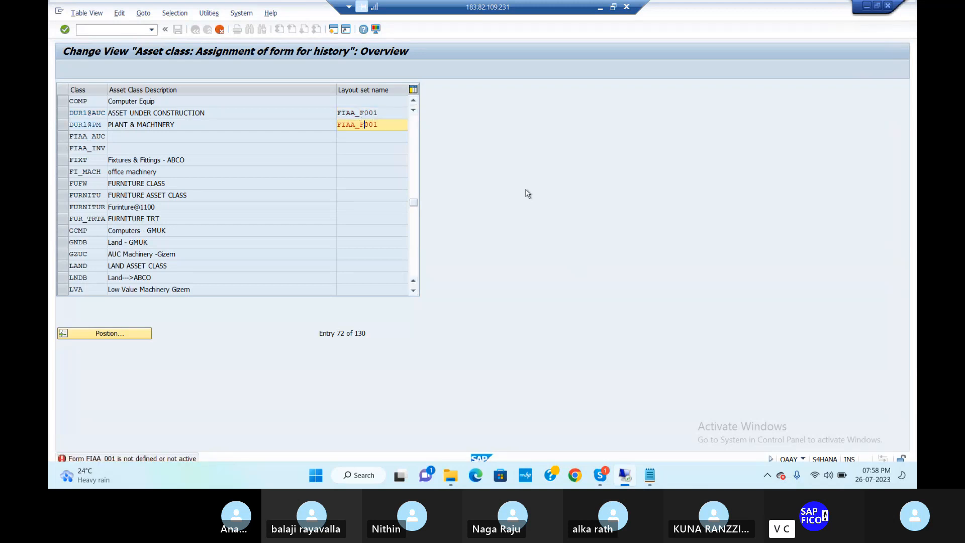
key("Return")
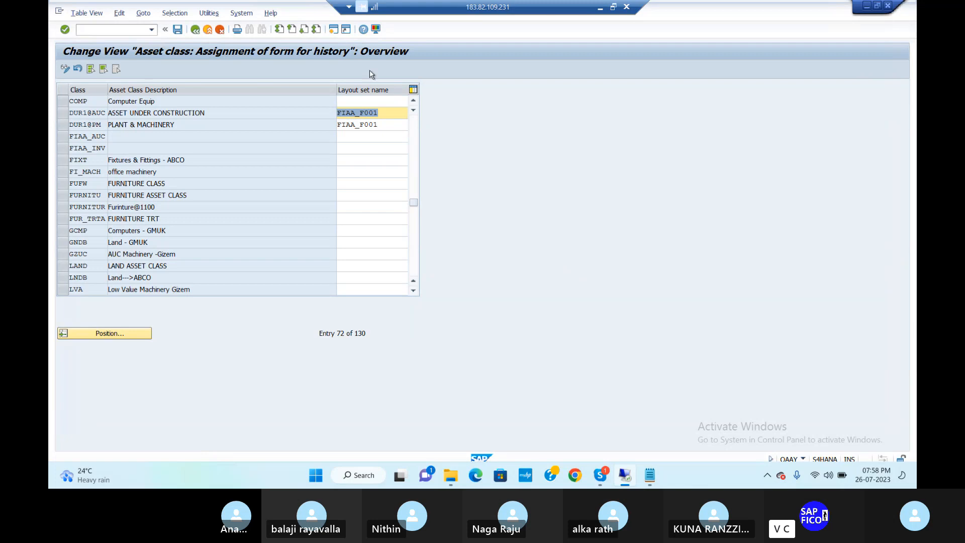
left_click(178, 30)
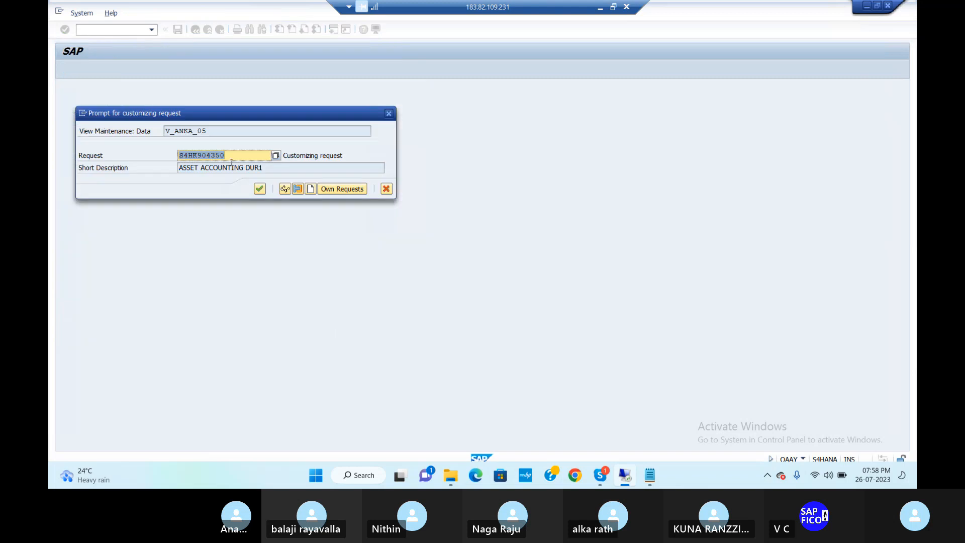
left_click(260, 189)
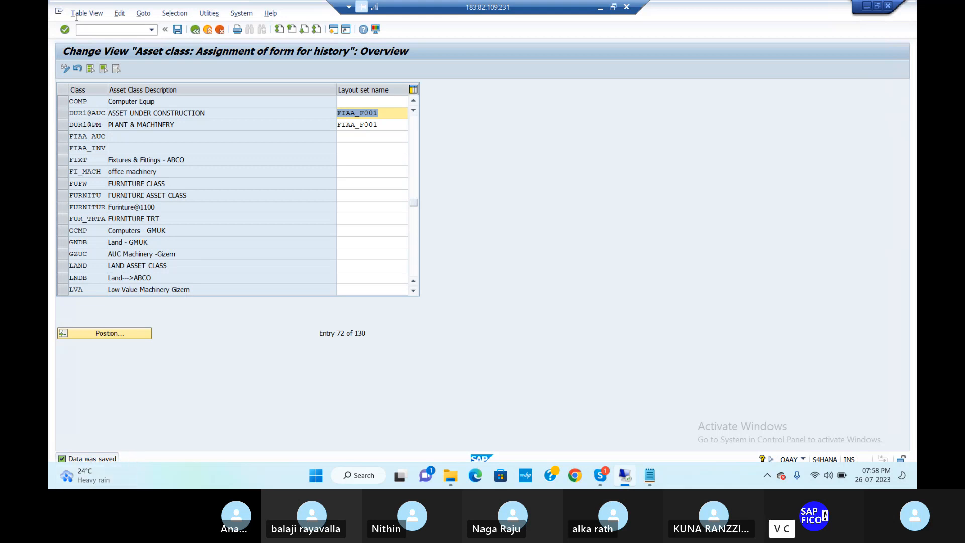
Step: Leave the history form assignment view and return to the SAP Easy Access screen
left_click(107, 27)
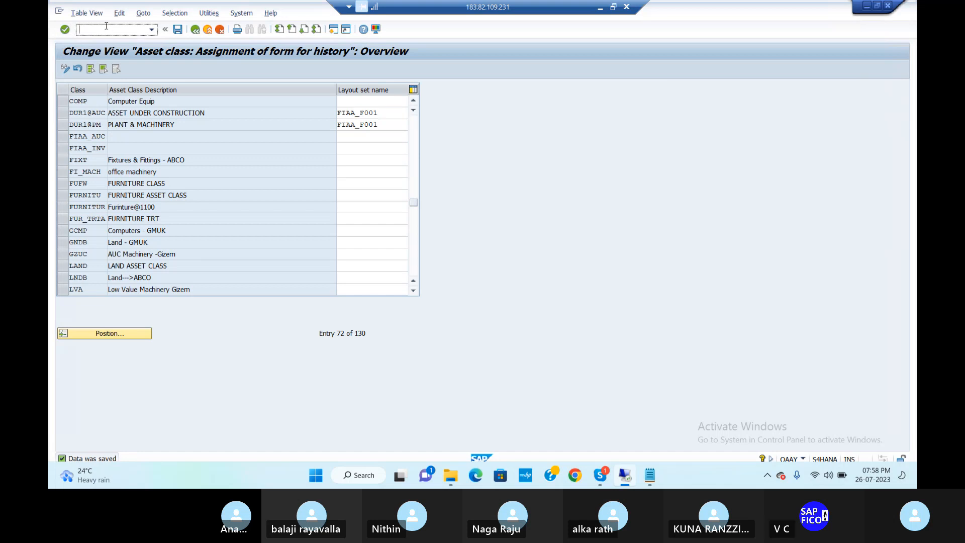
type("/n")
key("Return")
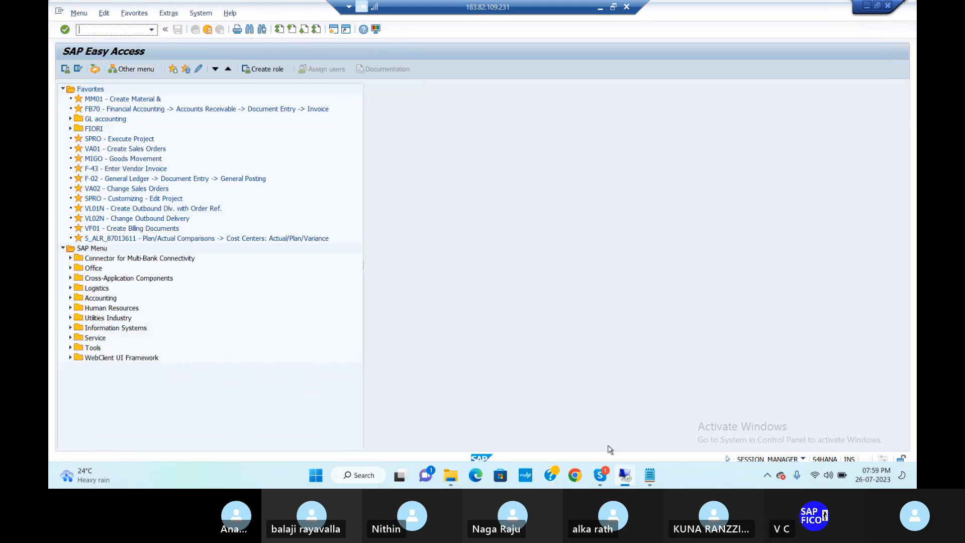
Step: Switch to the Notepad configuration notes and review item 11, integration with General Ledger Accounting, and its G/L account creation sub-item
left_click(650, 475)
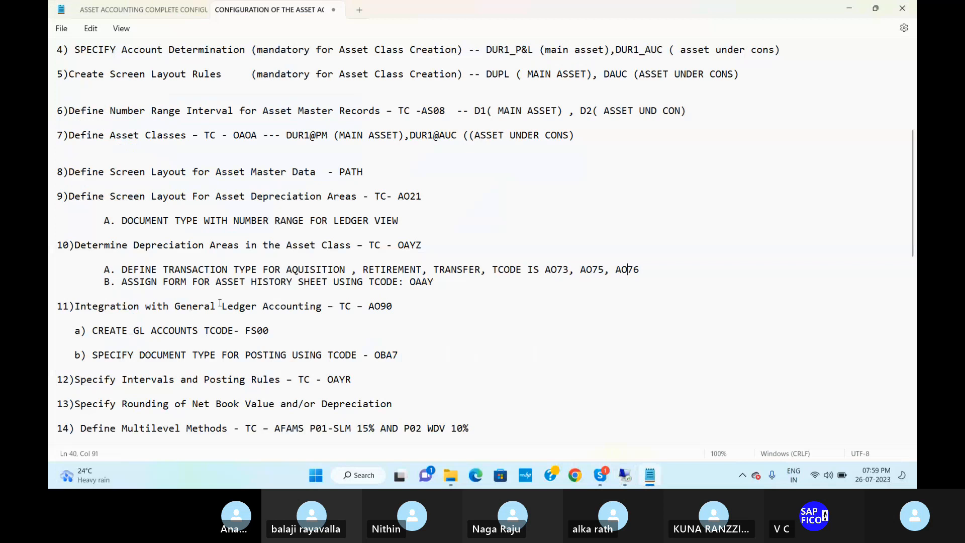
scroll(220, 303, "down", 2)
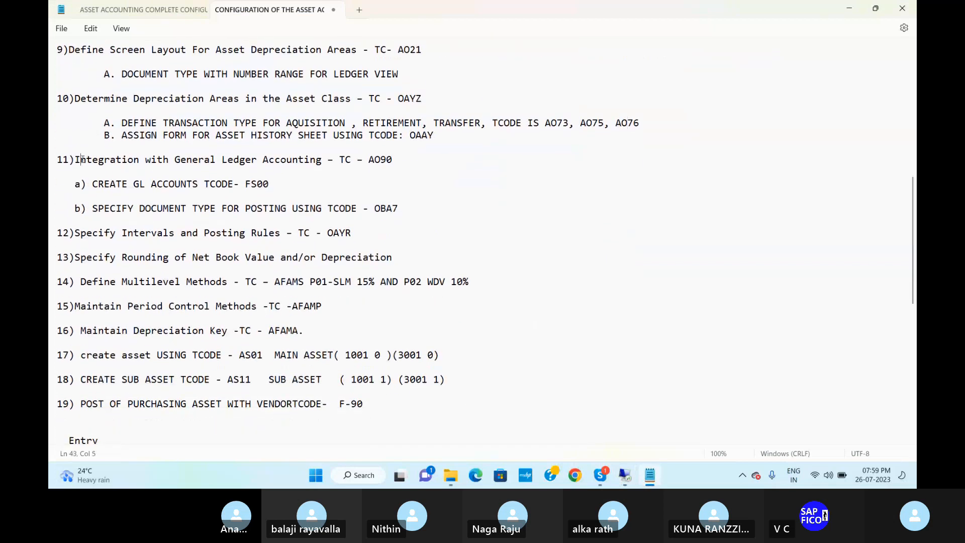
left_click_drag(81, 159, 377, 159)
left_click(401, 160)
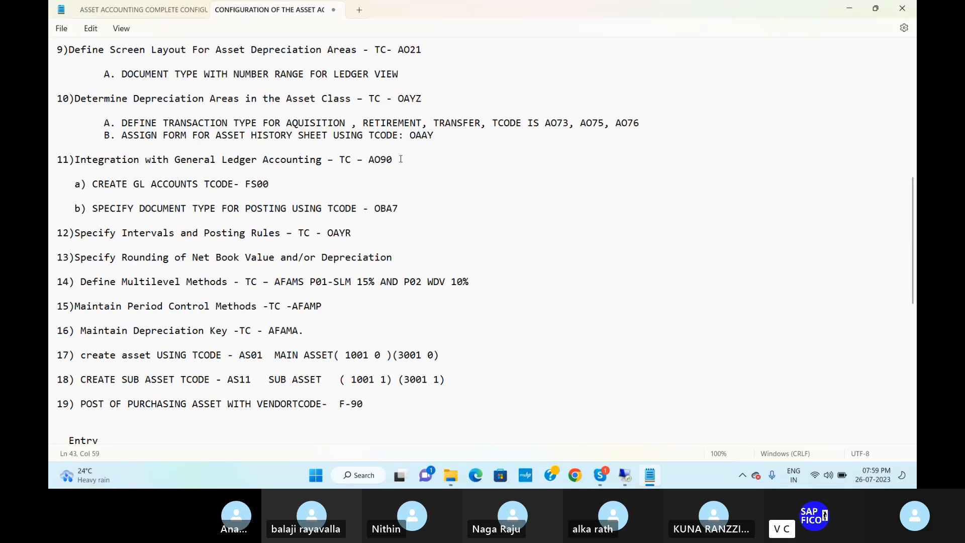
left_click_drag(435, 136, 408, 139)
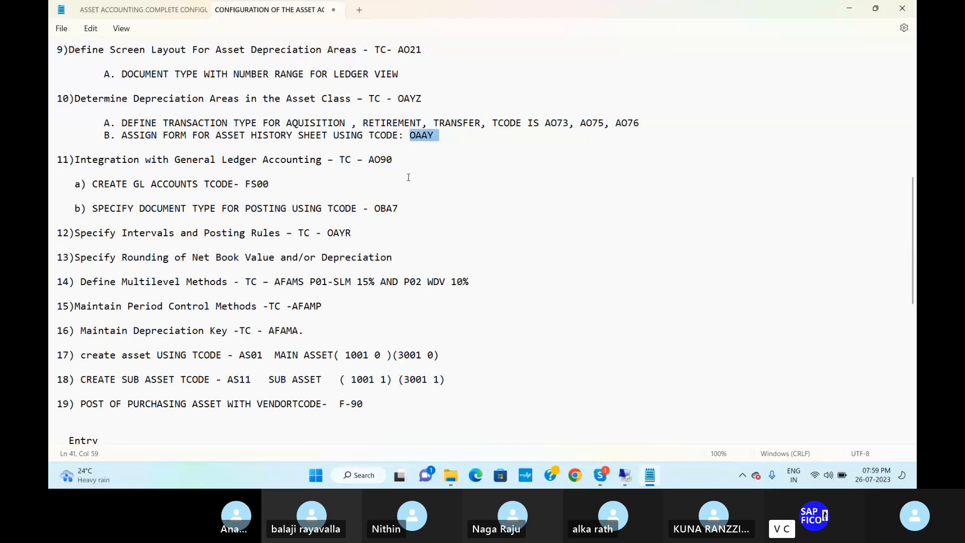
left_click(406, 158)
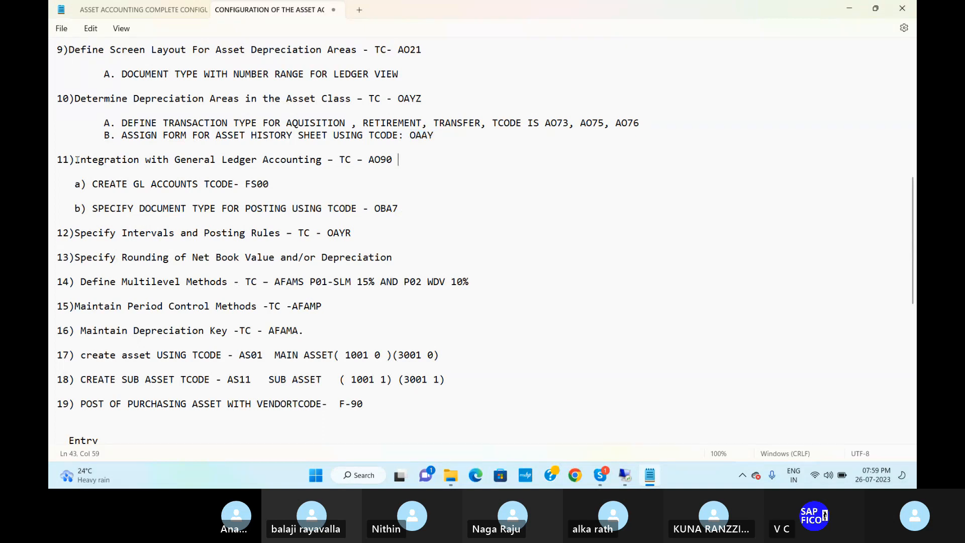
left_click_drag(57, 159, 388, 168)
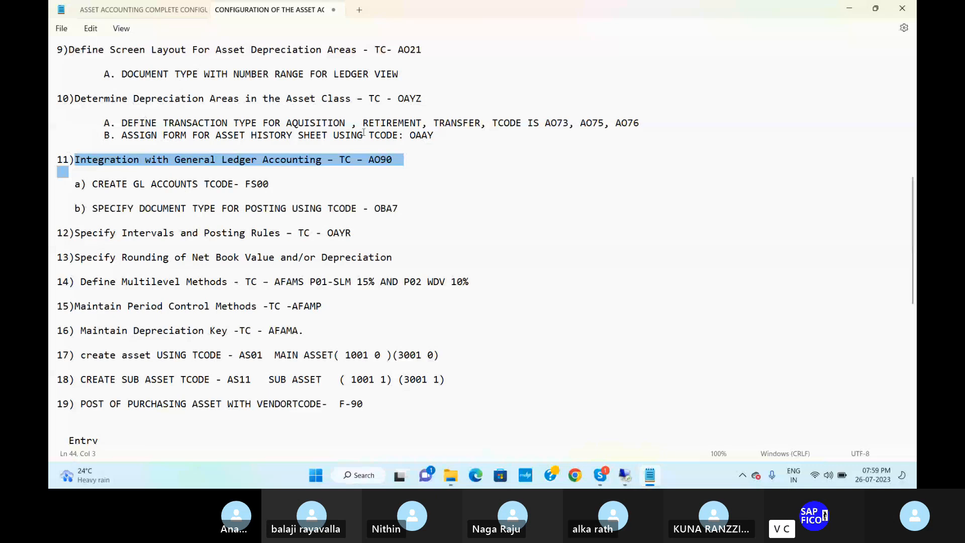
left_click(361, 159)
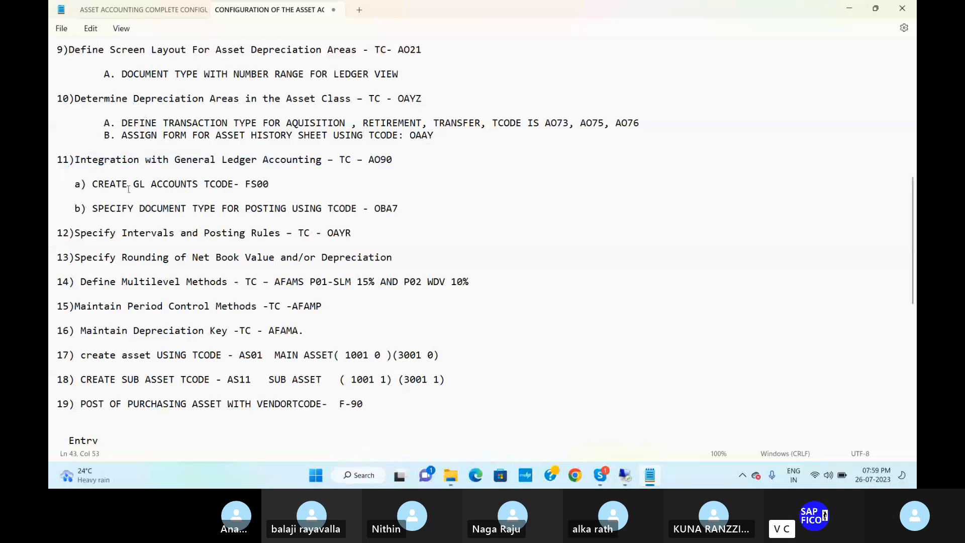
left_click(270, 184)
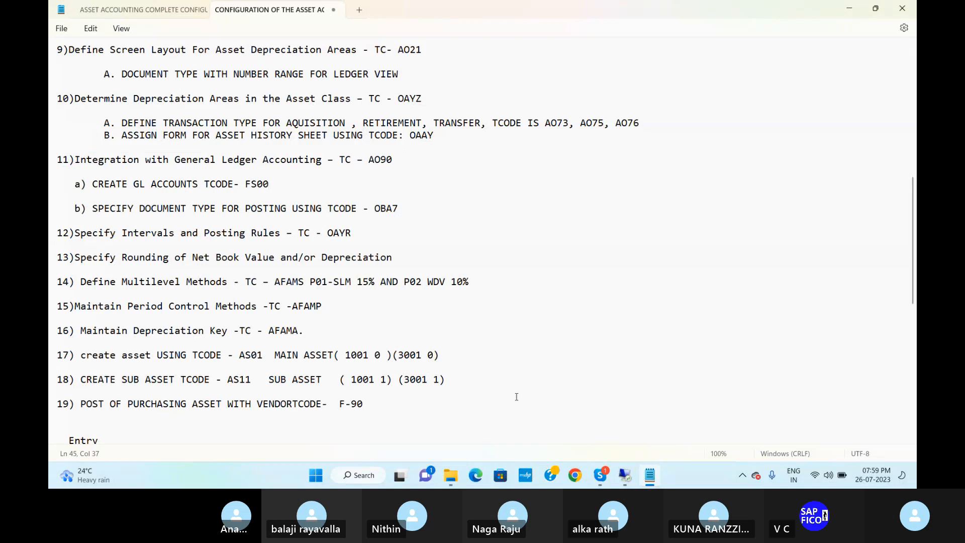
Step: Switch back to SAP, open transaction FS00 and look at the account group folders of company code DUR1
left_click(624, 475)
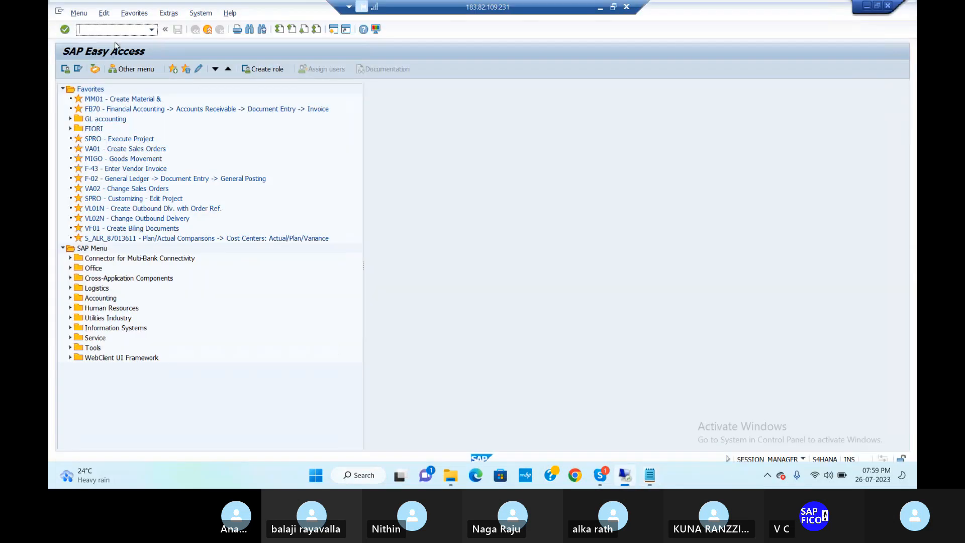
type("FS00")
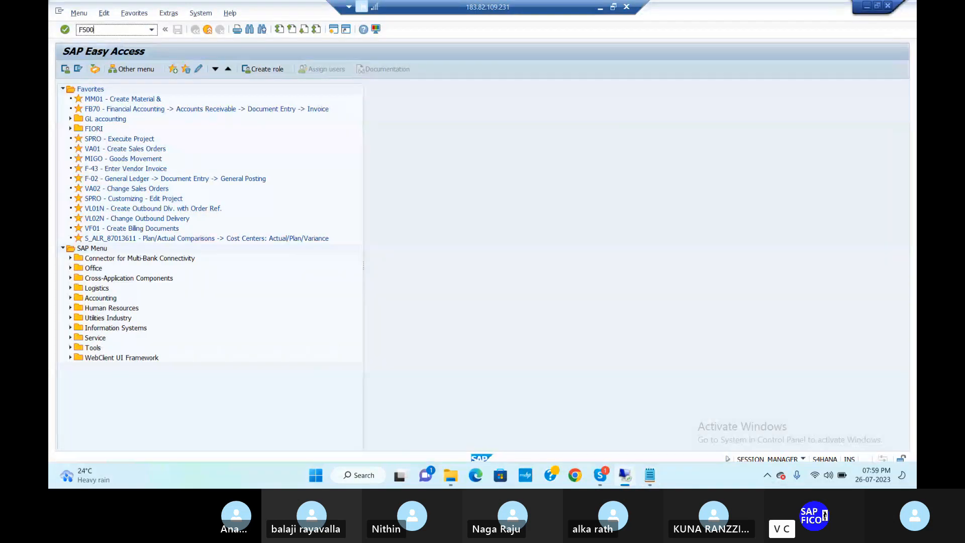
key("Return")
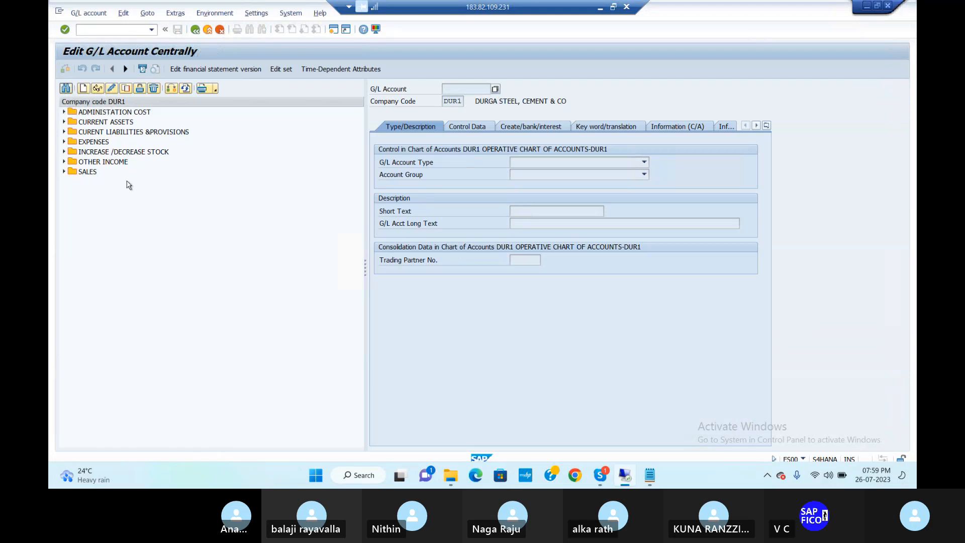
left_click(64, 111)
left_click(64, 112)
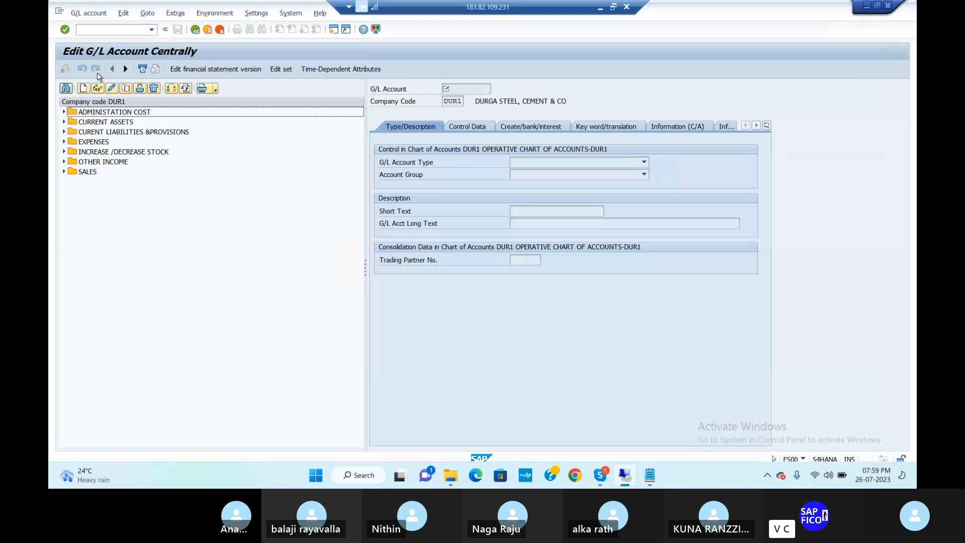
Step: Leave the G/L account editor and open transaction OBD4 for account groups
left_click(115, 33)
type("/NOBD4")
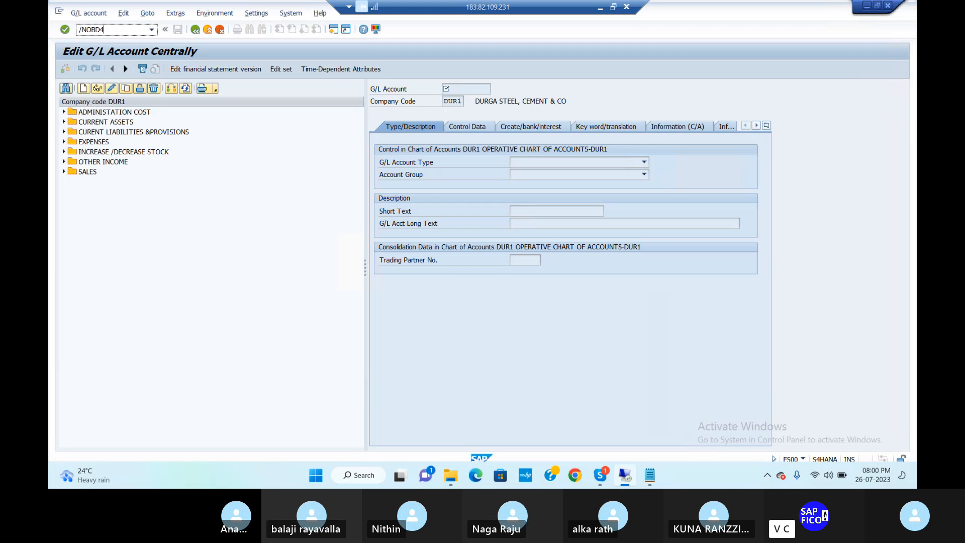
key("Return")
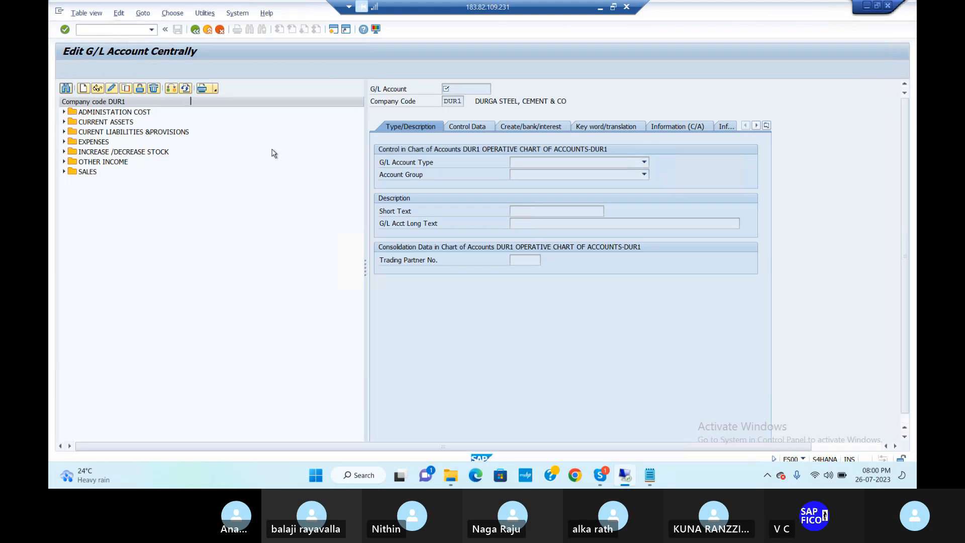
Step: Position the G/L account groups list at chart of accounts DUR1 and check the Fixed Assets group's number range
left_click(216, 443)
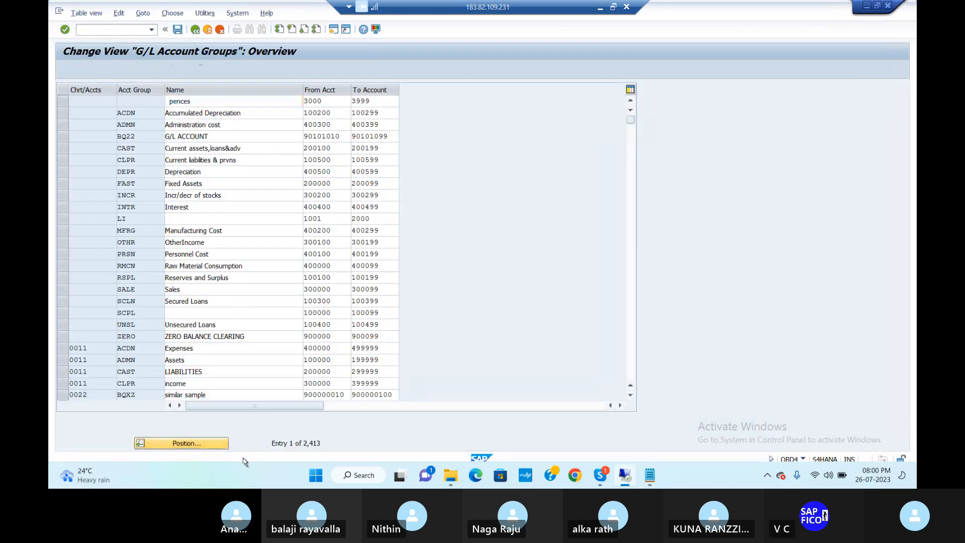
type("DUR1")
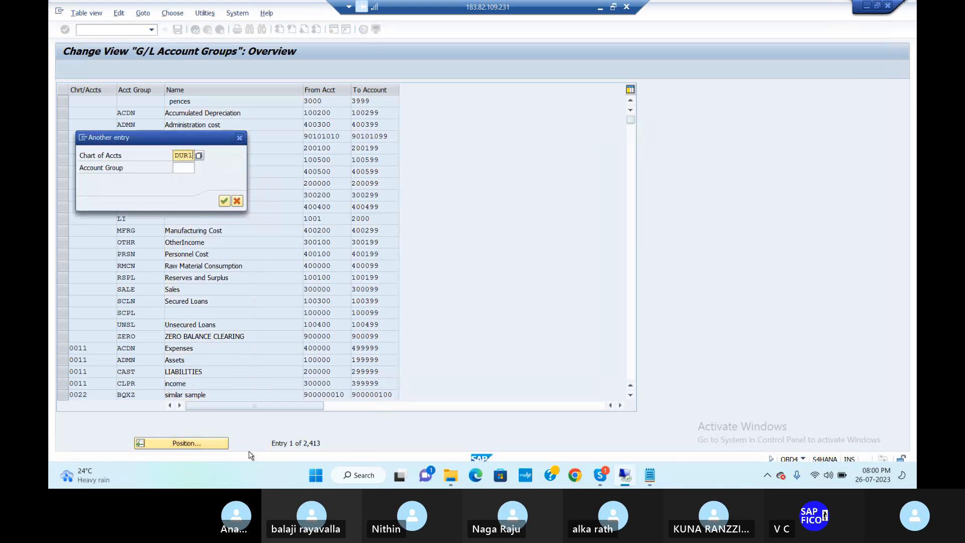
key("Return")
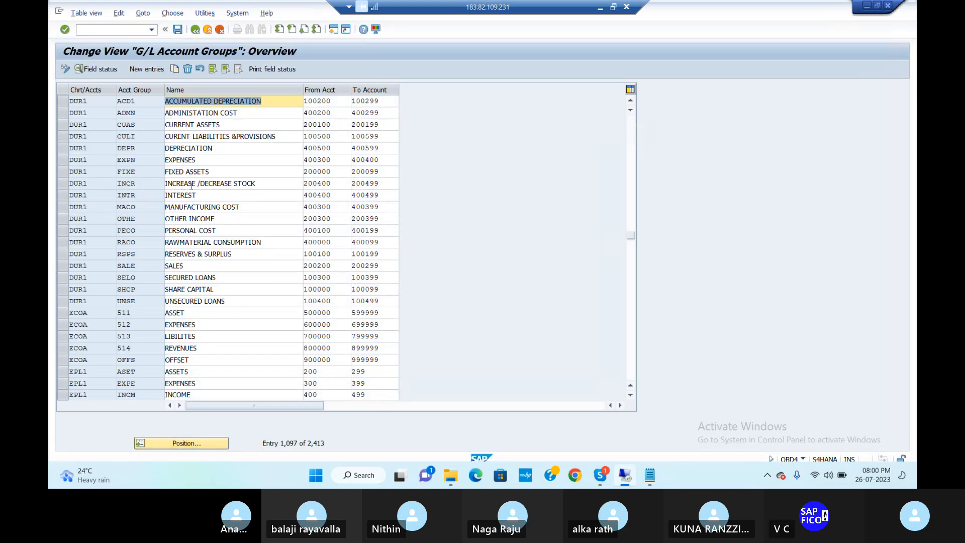
left_click(191, 171)
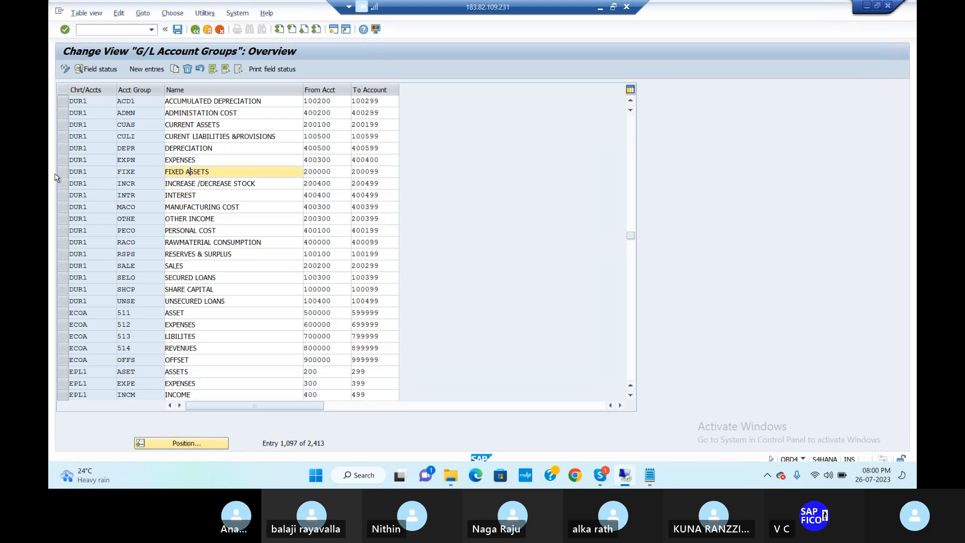
left_click(62, 172)
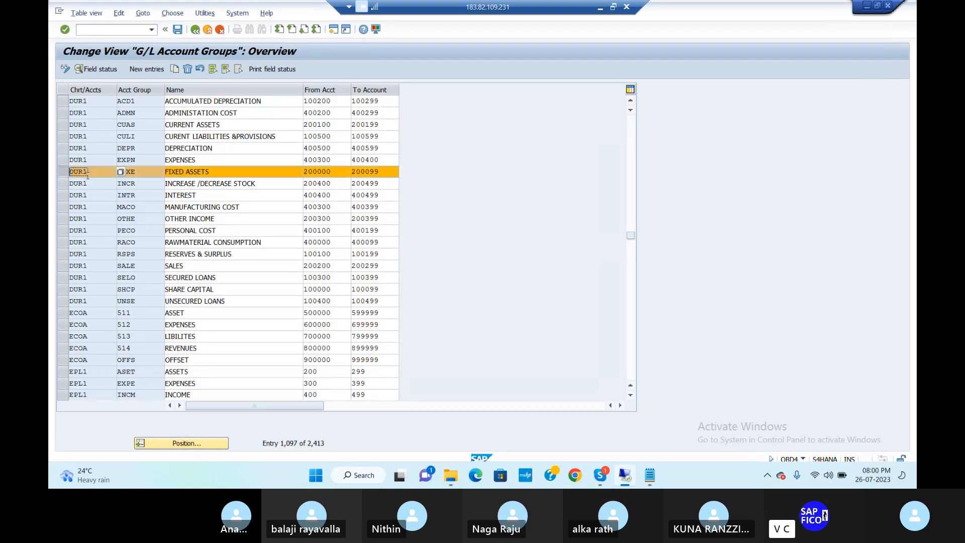
double_click(328, 171)
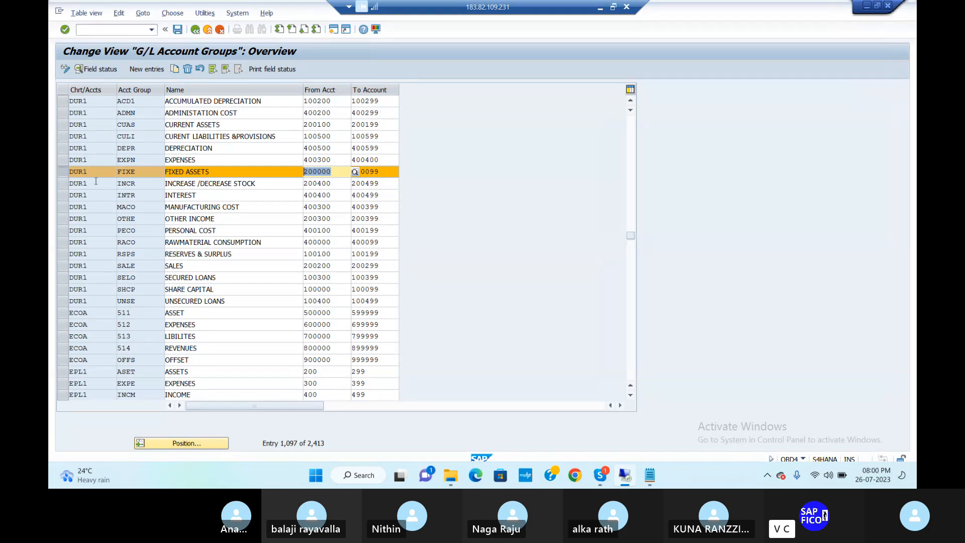
Step: Go to transaction FS00 and start creating G/L account 200000 in company code DUR1
left_click(117, 32)
type("/NFS00")
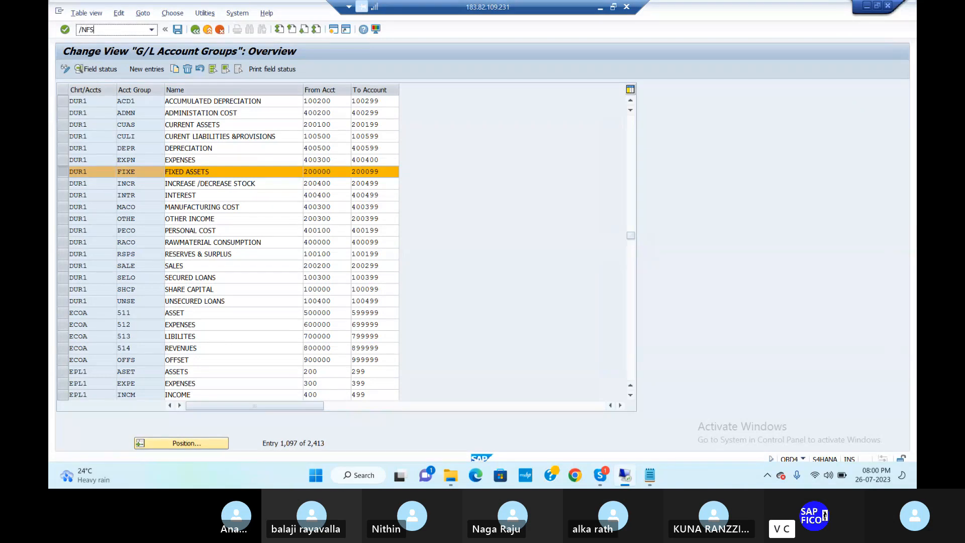
key("Return")
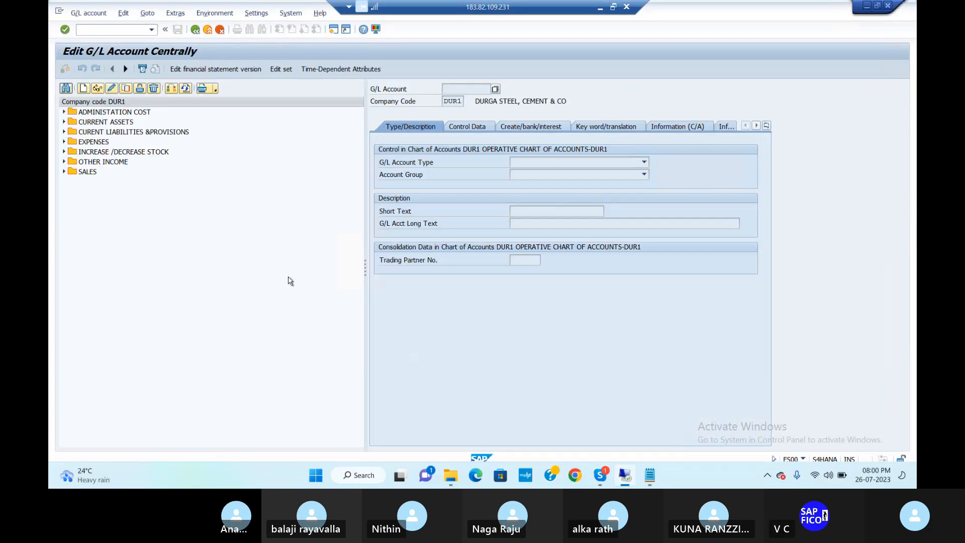
left_click(83, 88)
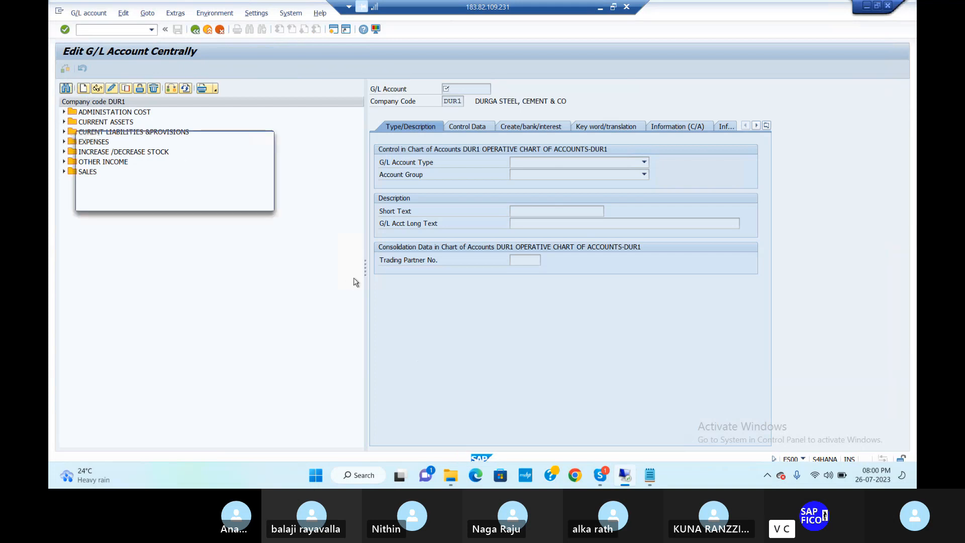
type("2000")
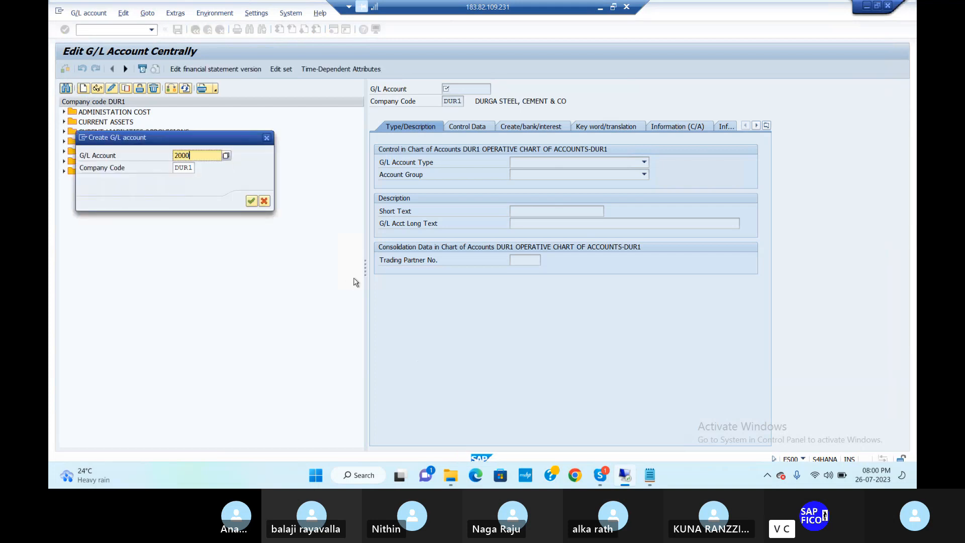
type("00")
key("Return")
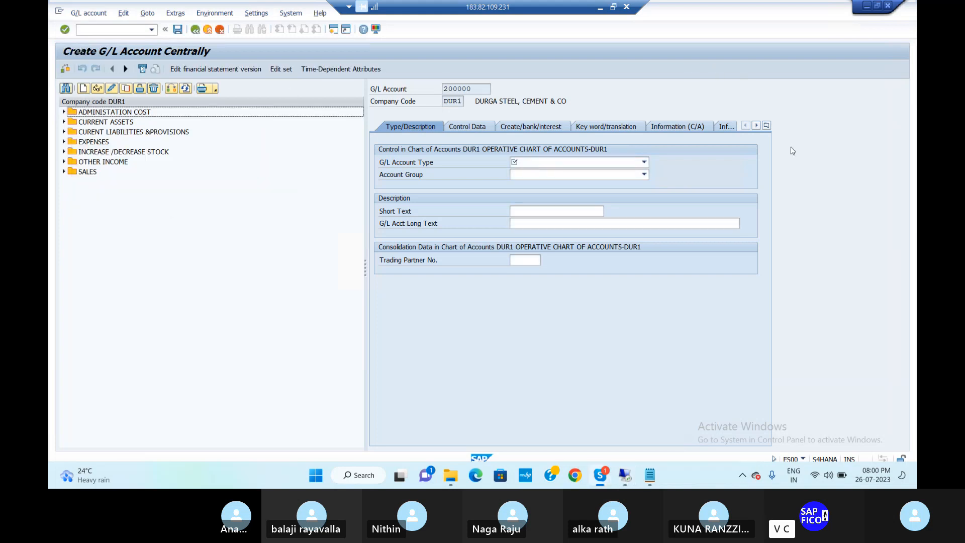
Step: Set the new account's type to Balance Sheet Account and its account group to FIXE FIXED ASSETS
left_click(528, 163)
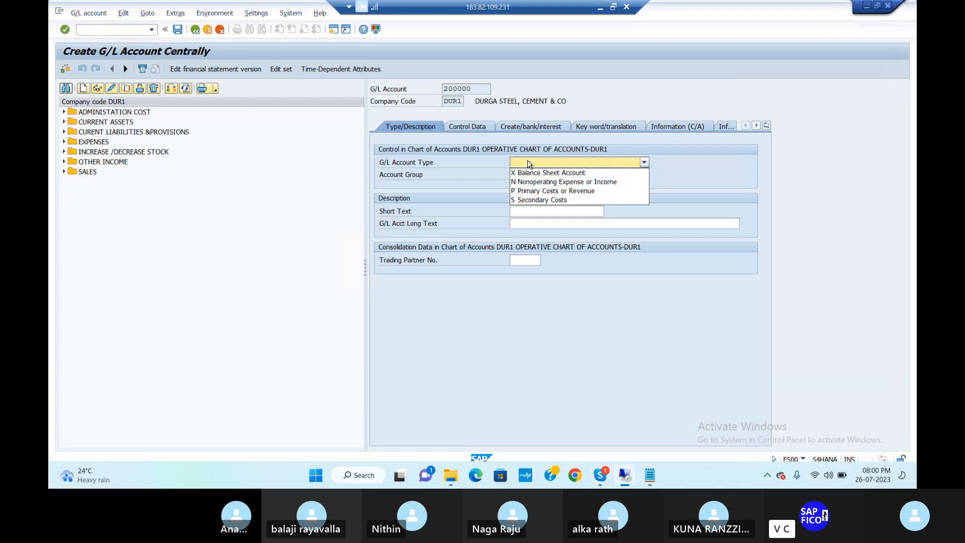
left_click(530, 172)
left_click(530, 176)
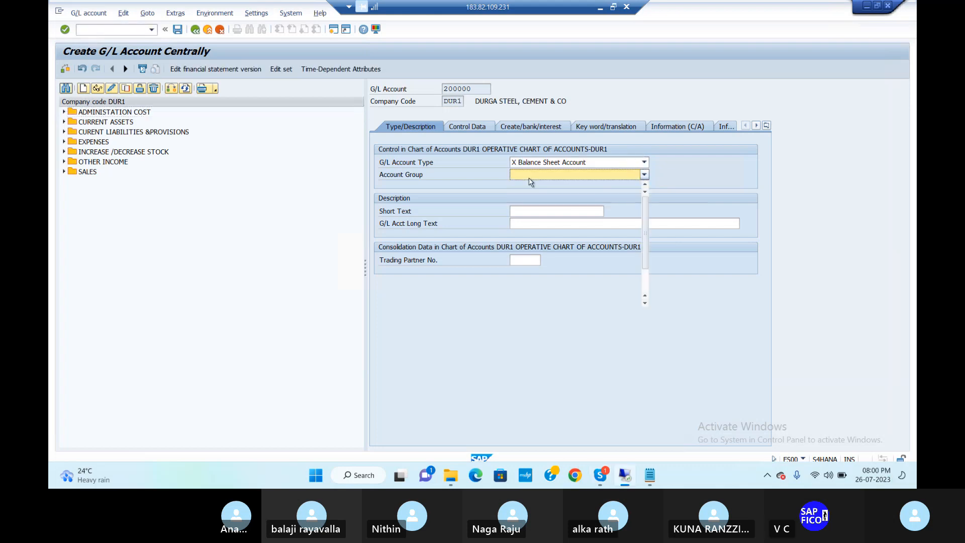
left_click(532, 240)
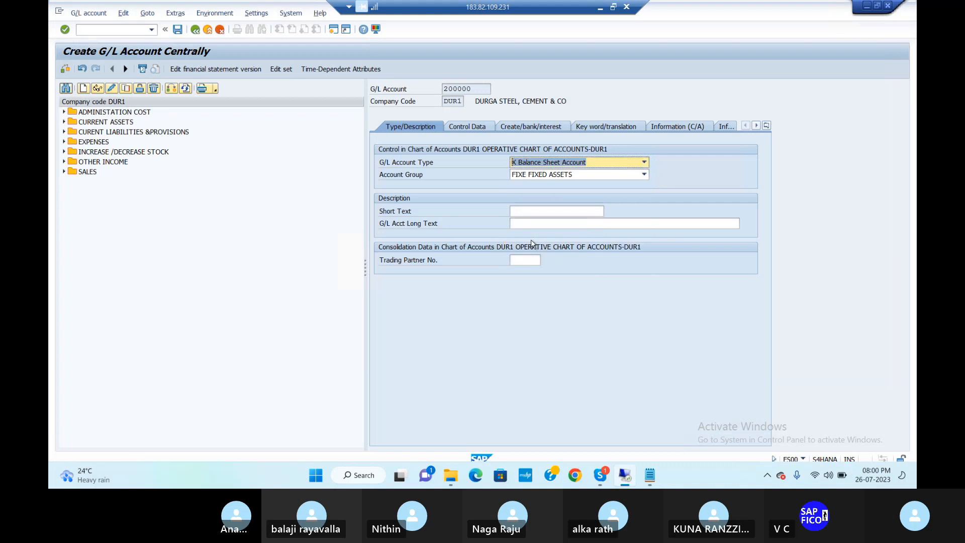
Step: Enter PLANT & MACHINERY as both the short text and the long text of the G/L account
left_click(535, 213)
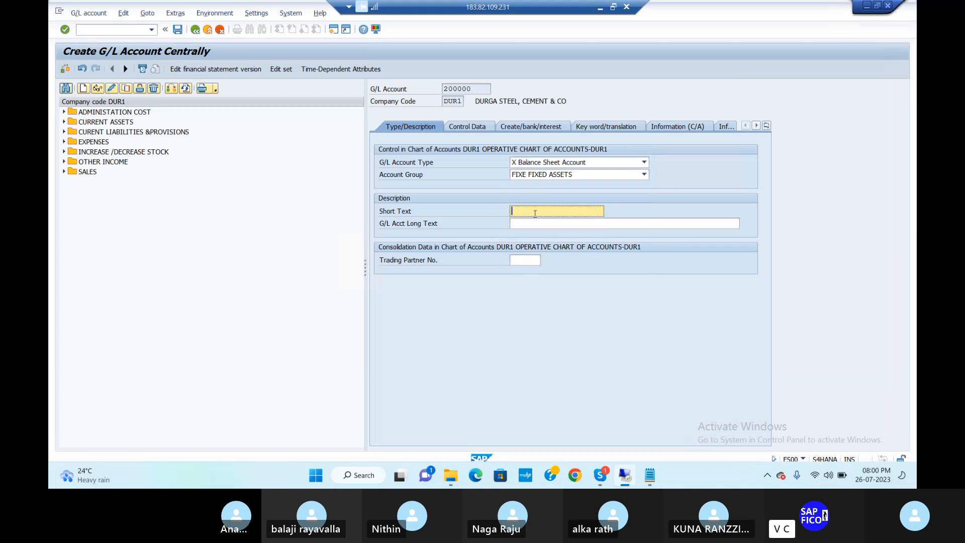
type("PLANT & MACH")
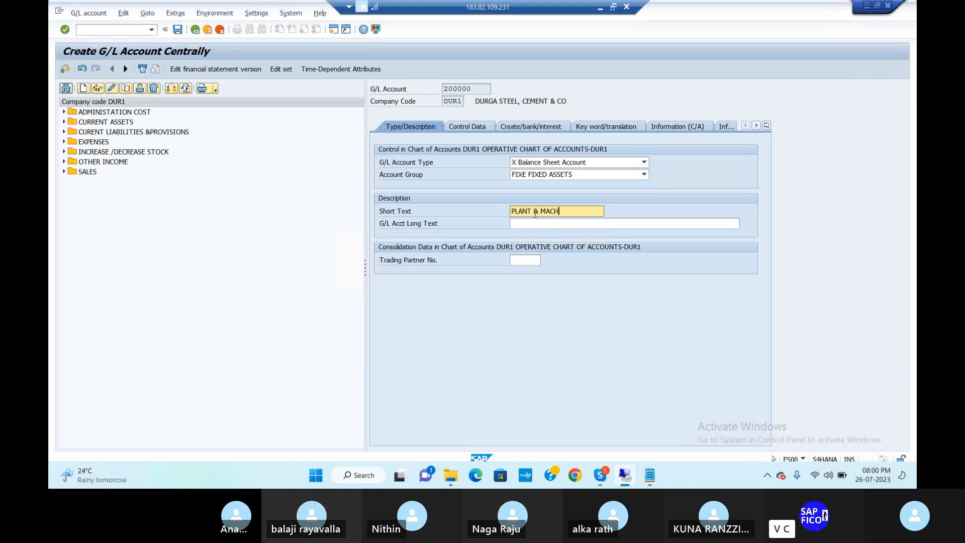
type("INERY")
key("shift+Left")
key("shift+Left")
key("shift+Left")
key("shift+Left")
key("shift+Left")
key("shift+Left")
key("shift+Left")
key("shift+Left")
key("shift+Left")
key("shift+Left")
key("shift+Left")
key("shift+Left")
key("shift+Left")
key("shift+Left")
key("shift+Left")
key("shift+Left")
key("shift+Left")
key("ctrl+c")
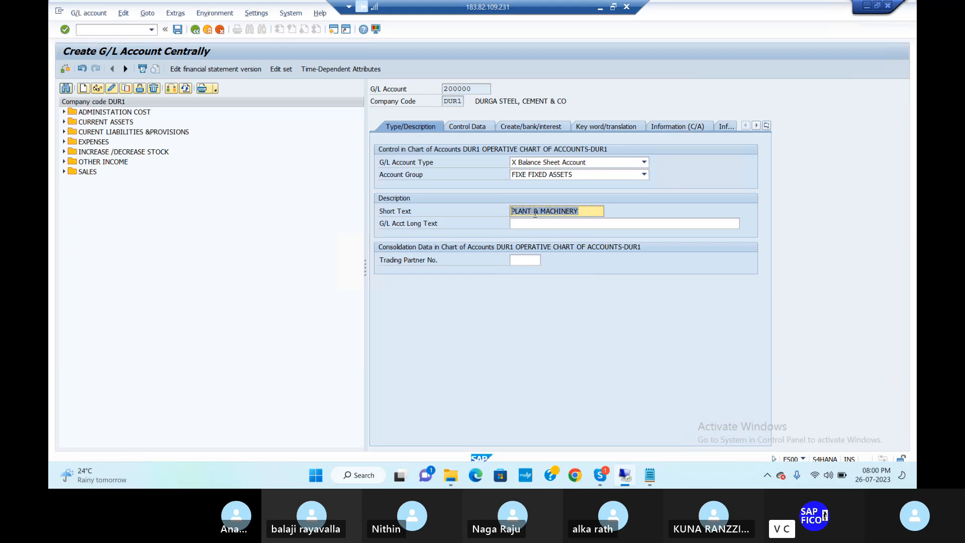
key("Tab")
key("Return")
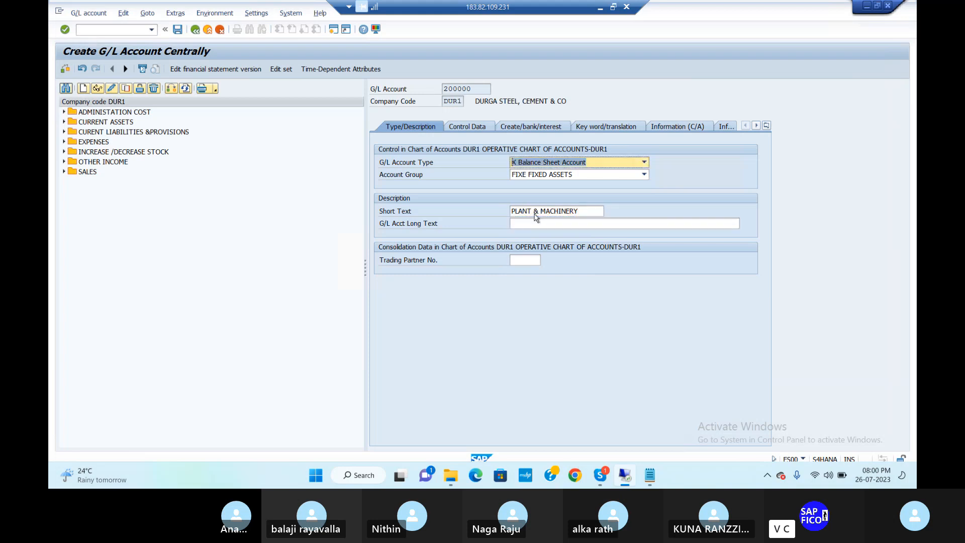
left_click(536, 223)
key("ctrl+v")
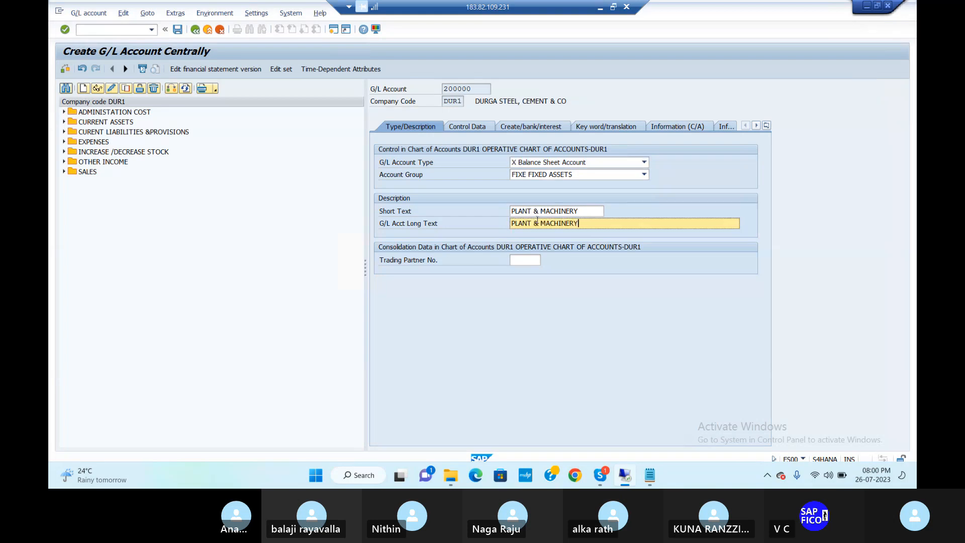
Step: In the control data, set the reconciliation account type to Assets and the sort key to 018
left_click(467, 127)
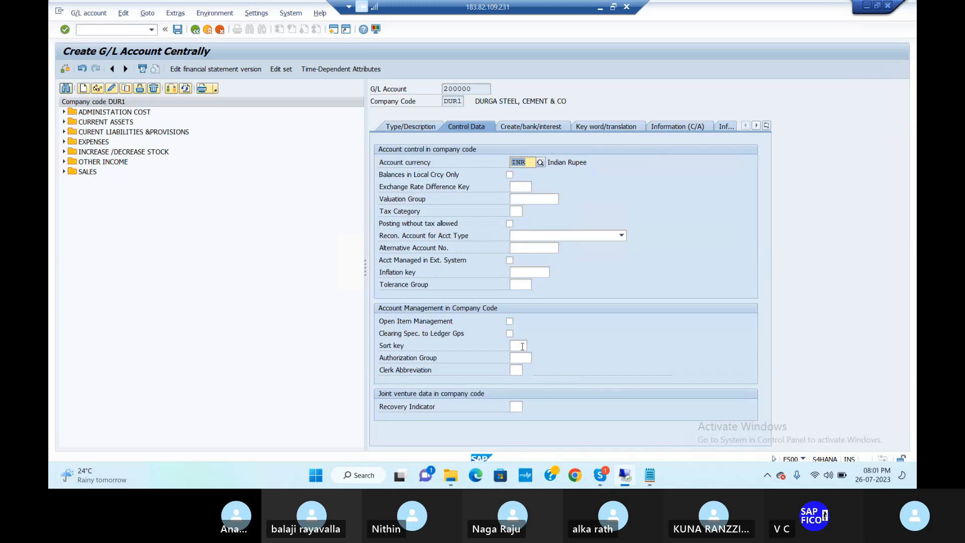
left_click(552, 236)
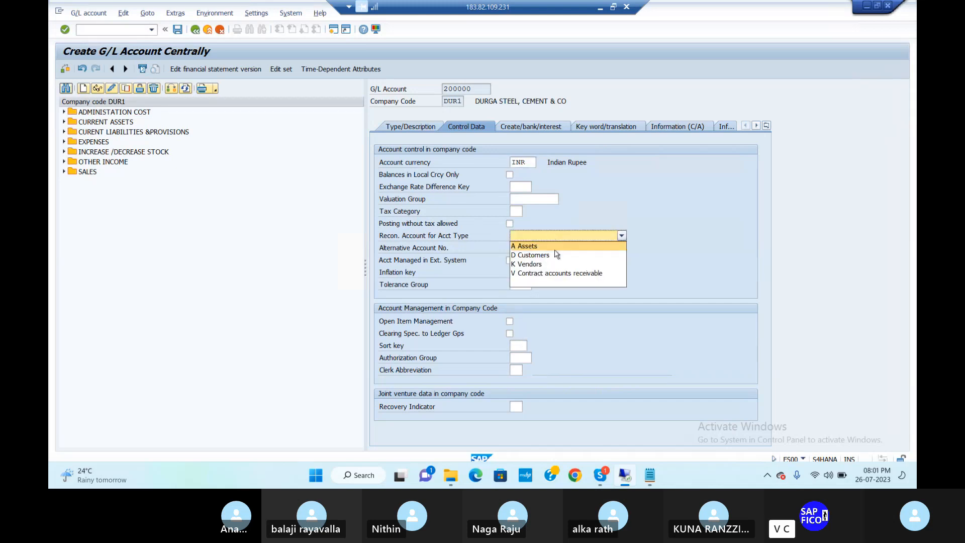
left_click(557, 249)
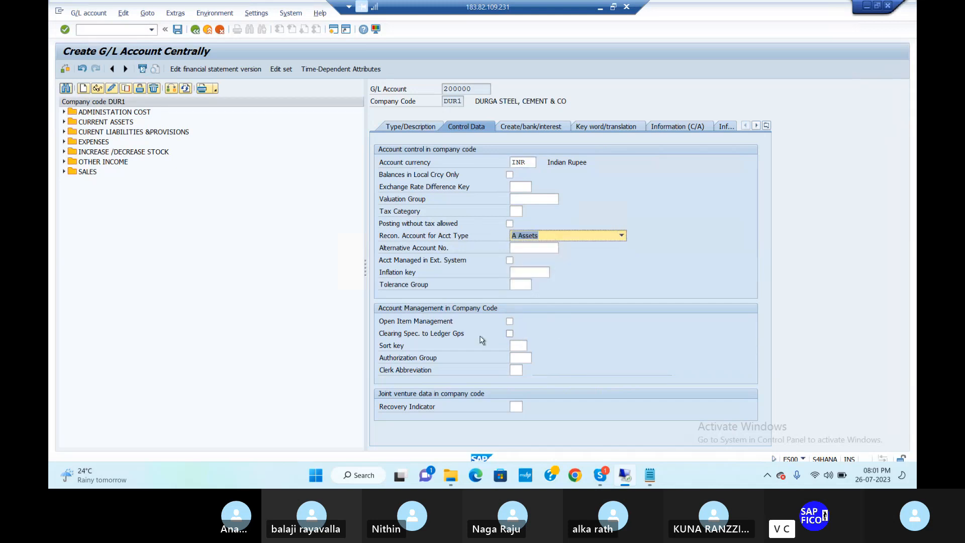
left_click(527, 345)
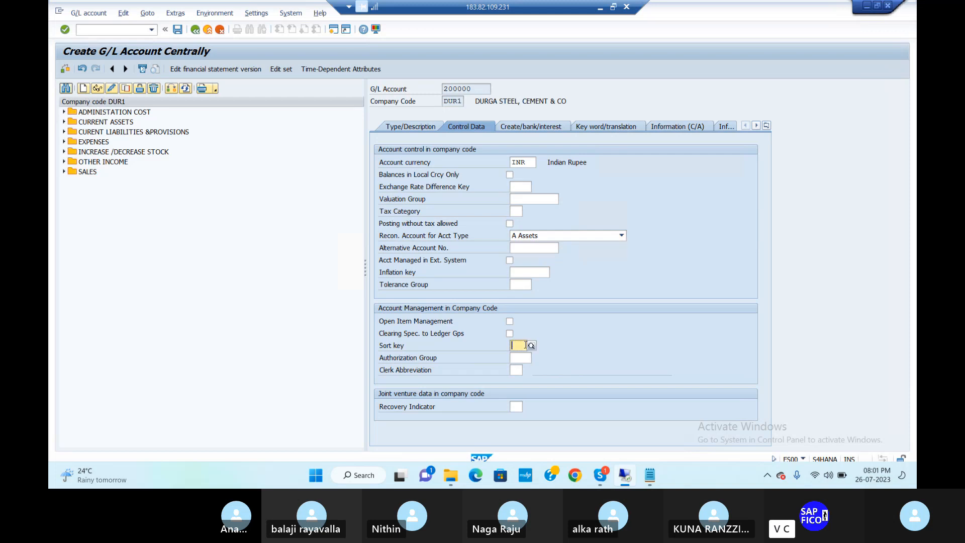
type("001")
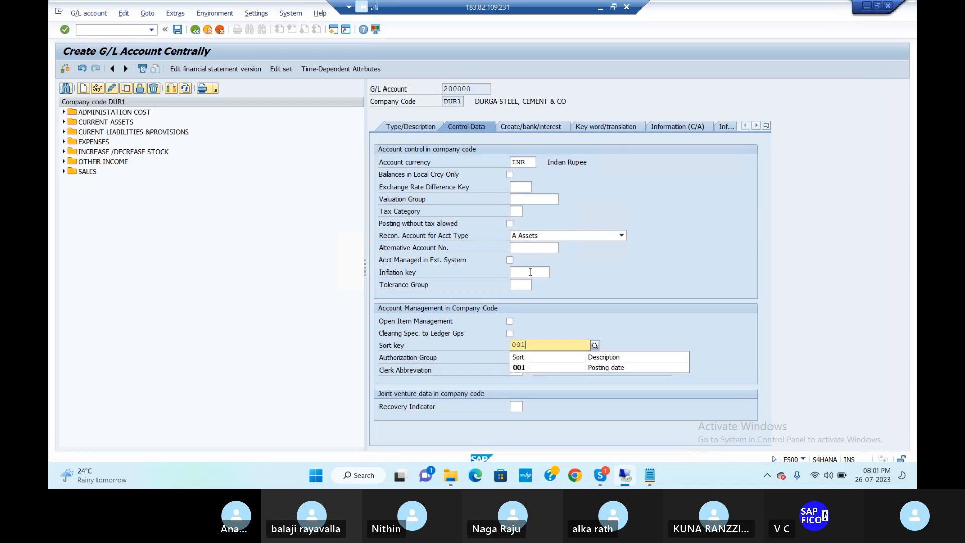
key("BackSpace")
key("BackSpace")
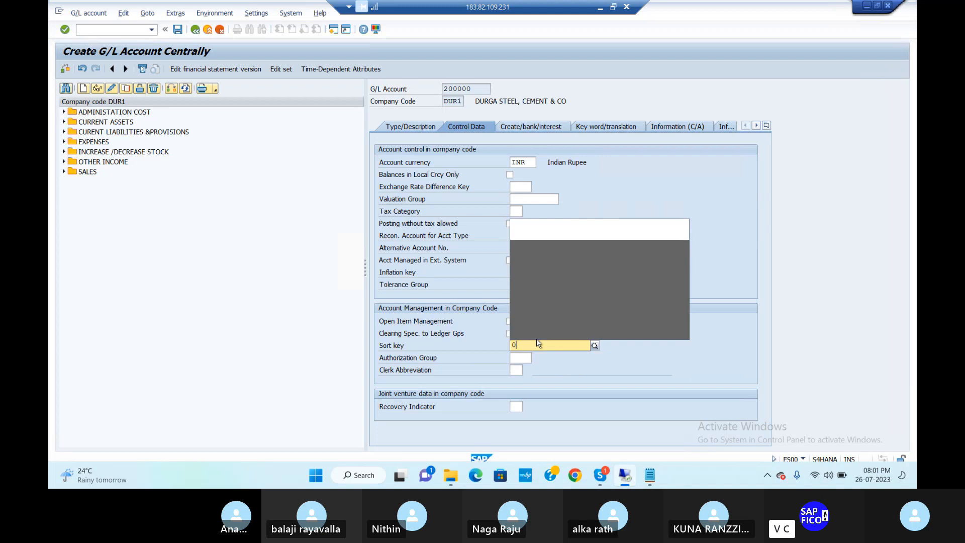
type("18")
key("Return")
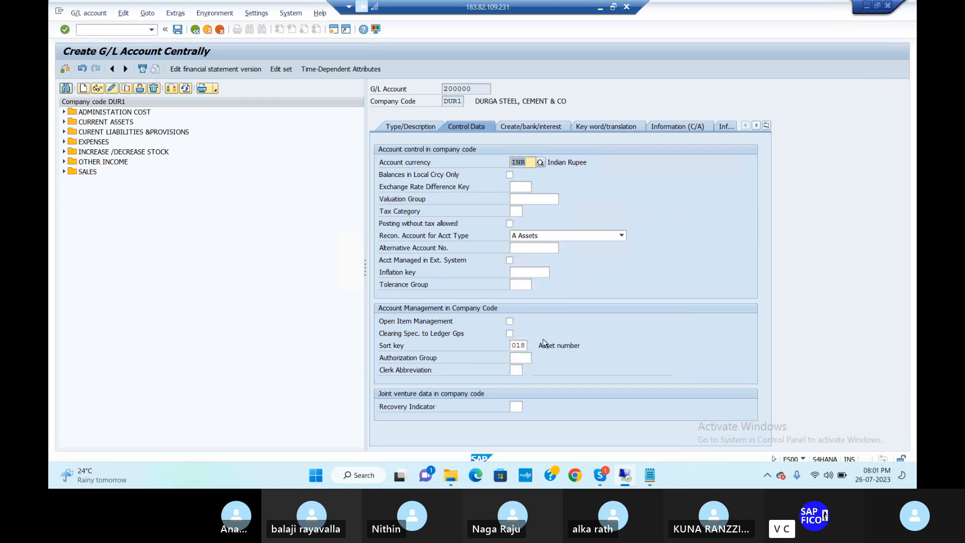
Step: Assign field status group G067 to the account and save it
left_click(539, 127)
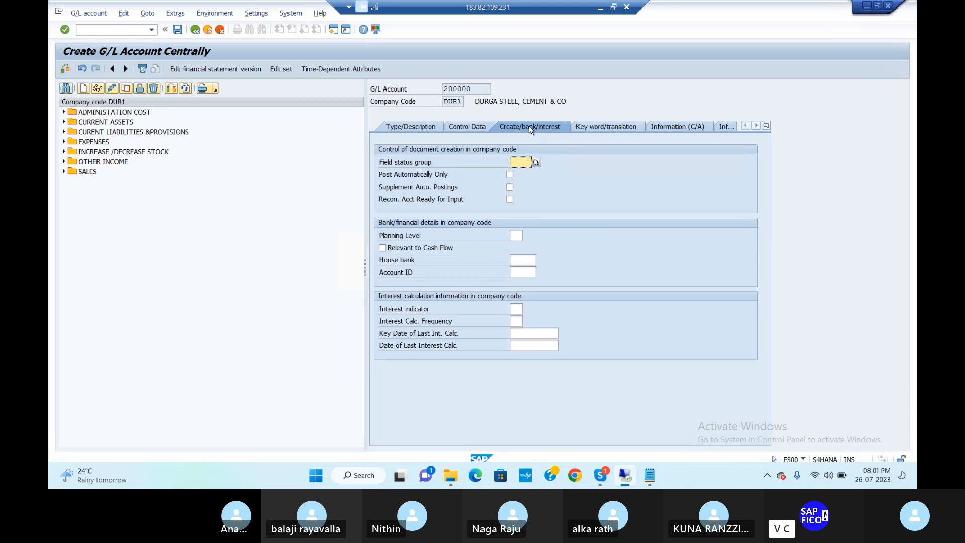
type("G067")
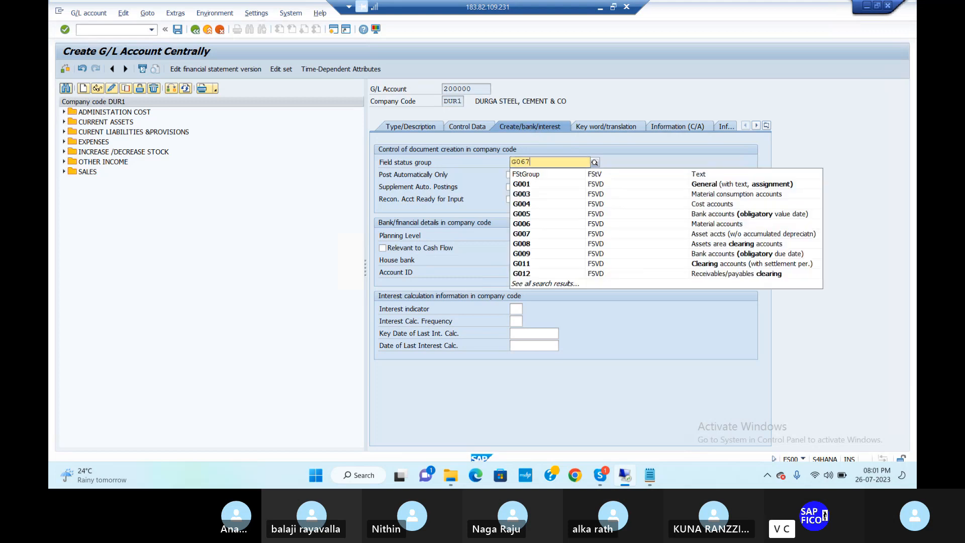
key("Return")
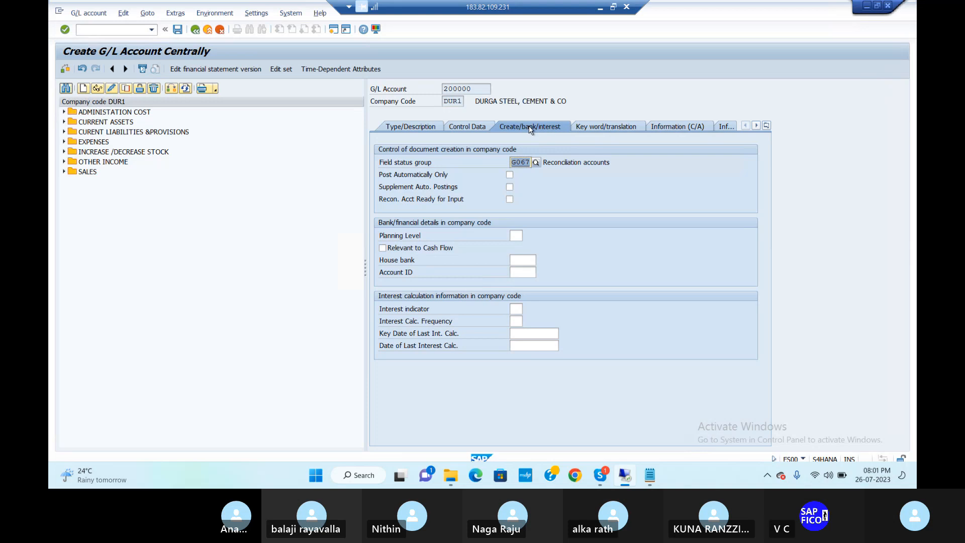
left_click(530, 128)
key("ctrl+s")
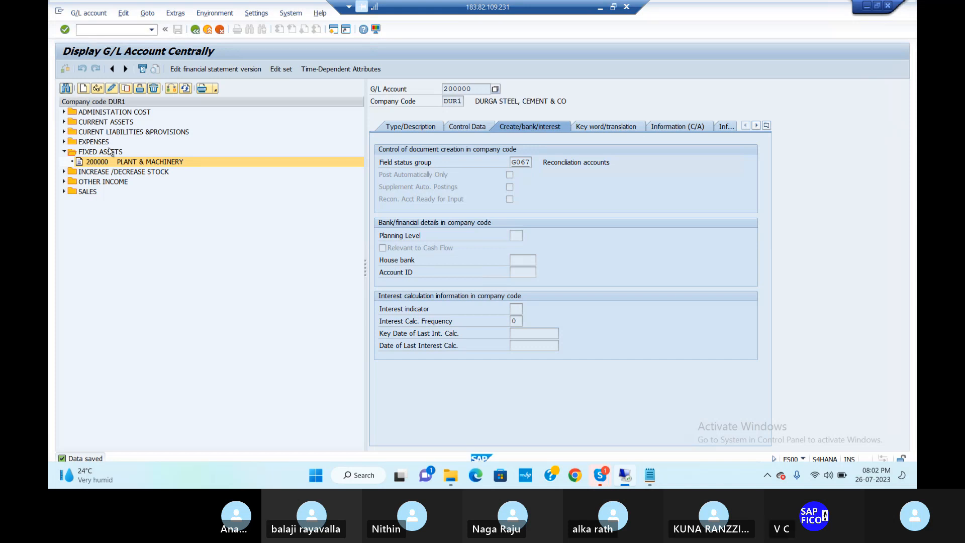
Step: Create G/L account 200001 in company code DUR1 as a copy of the Plant & Machinery account 200000
left_click(83, 89)
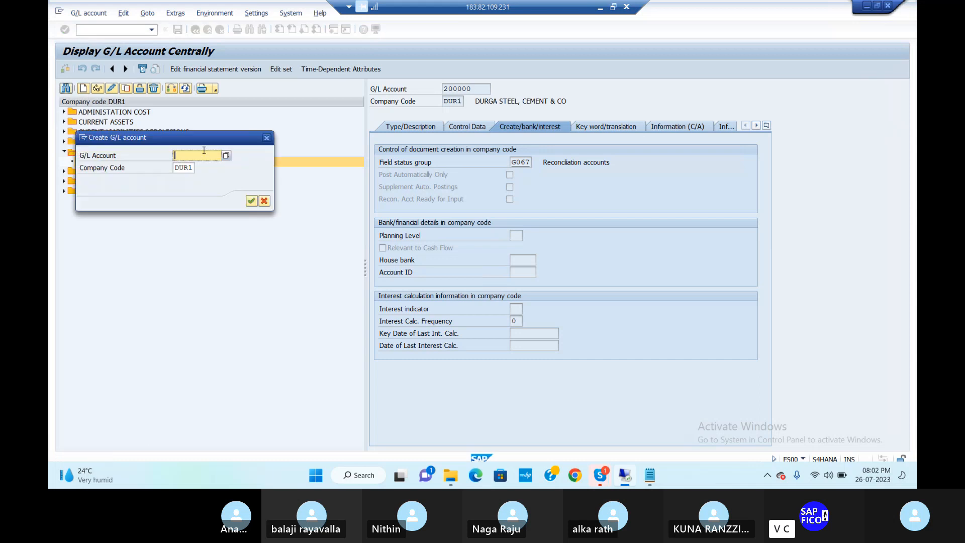
left_click(266, 138)
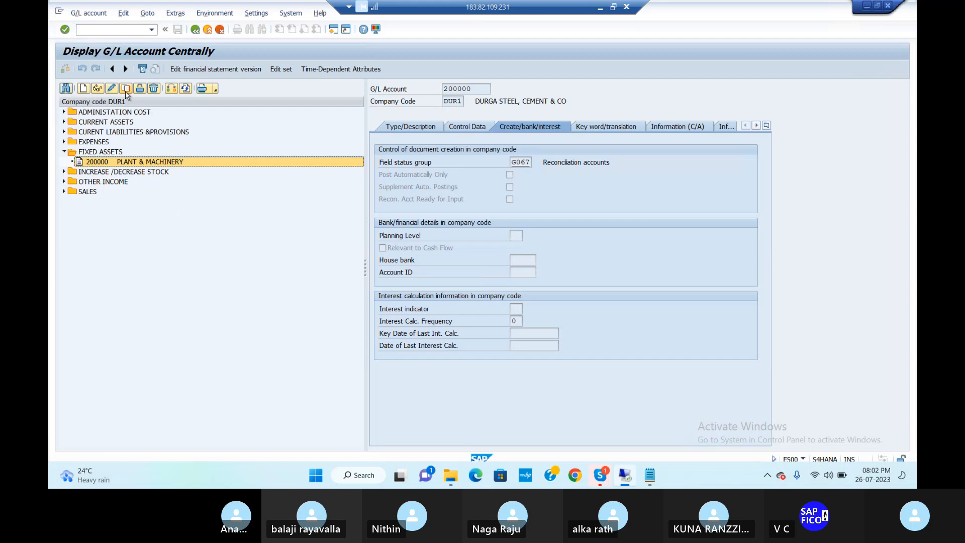
left_click(125, 91)
left_click(207, 179)
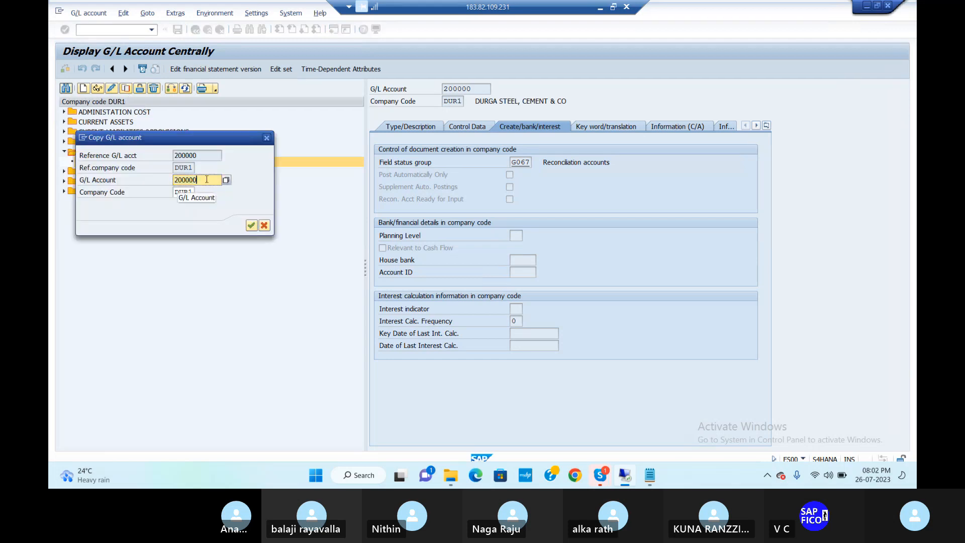
key("BackSpace")
type("1")
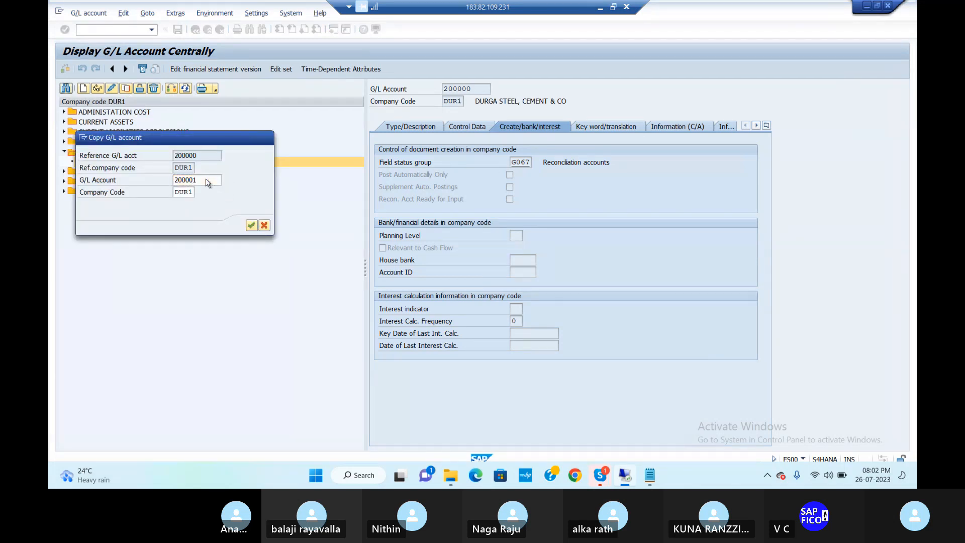
key("Return")
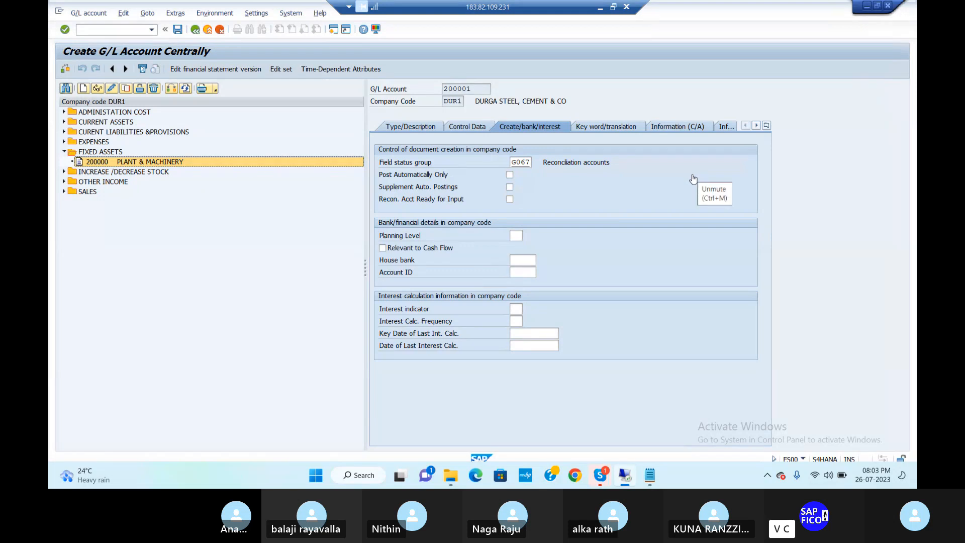
Step: Open the type and description data of G/L account 200001
left_click(429, 129)
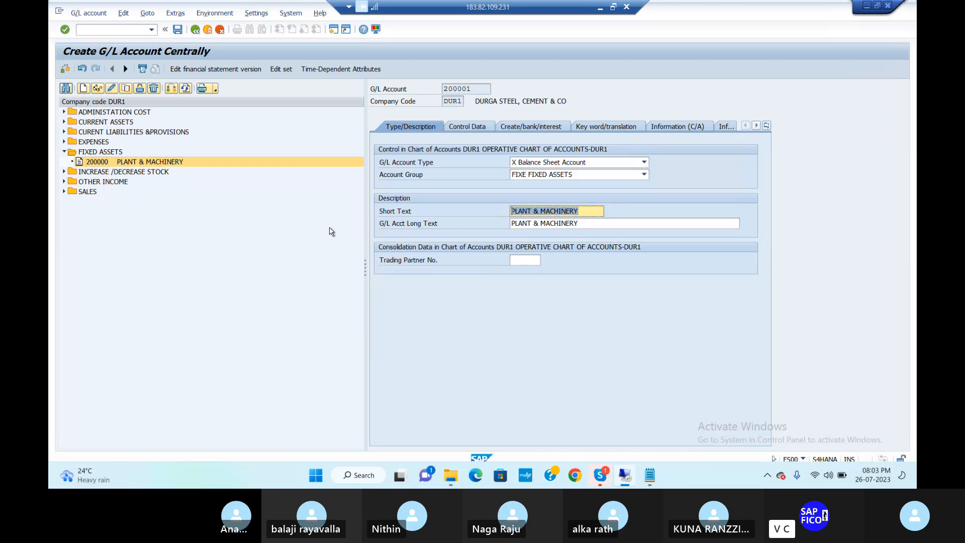
type("ASSET")
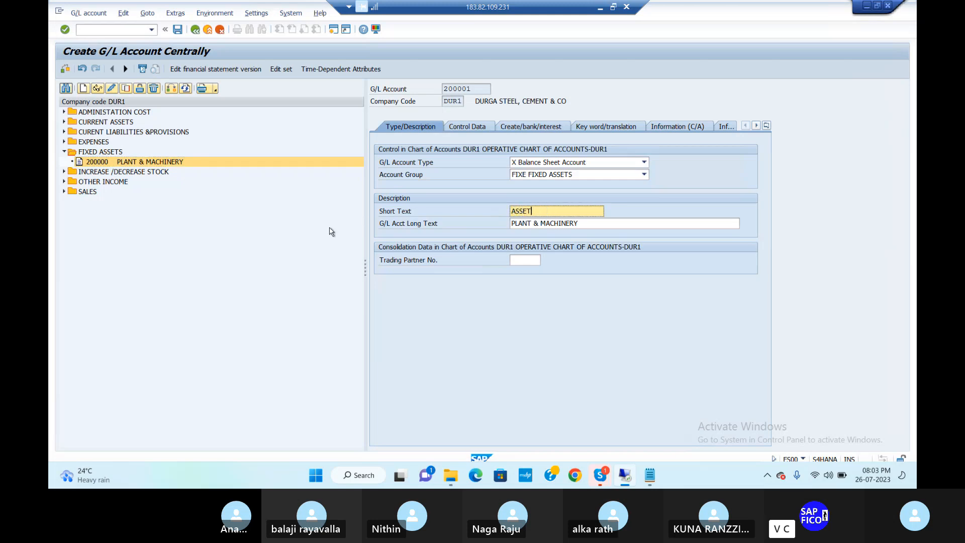
type("U")
key("BackSpace")
key("BackSpace")
key("BackSpace")
key("BackSpace")
key("BackSpace")
key("BackSpace")
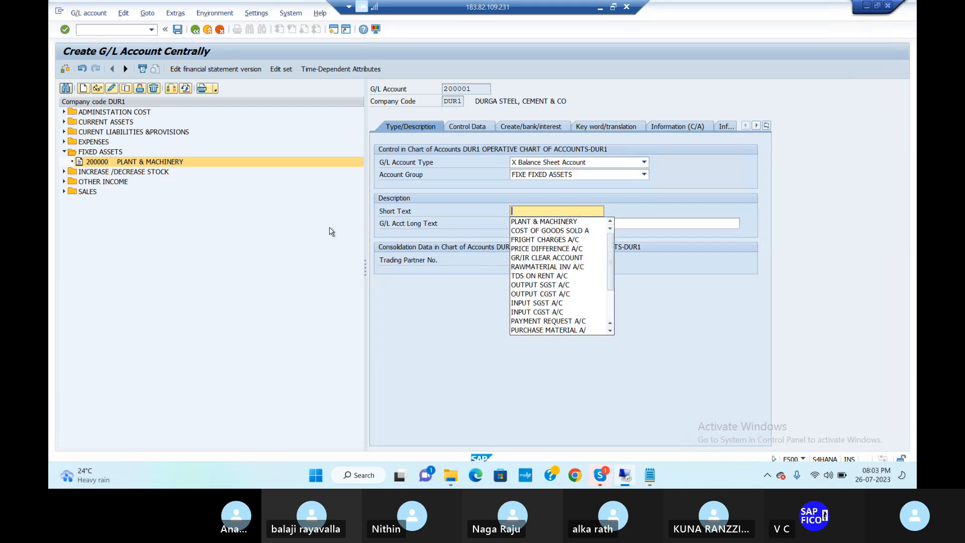
key("Down")
key("Return")
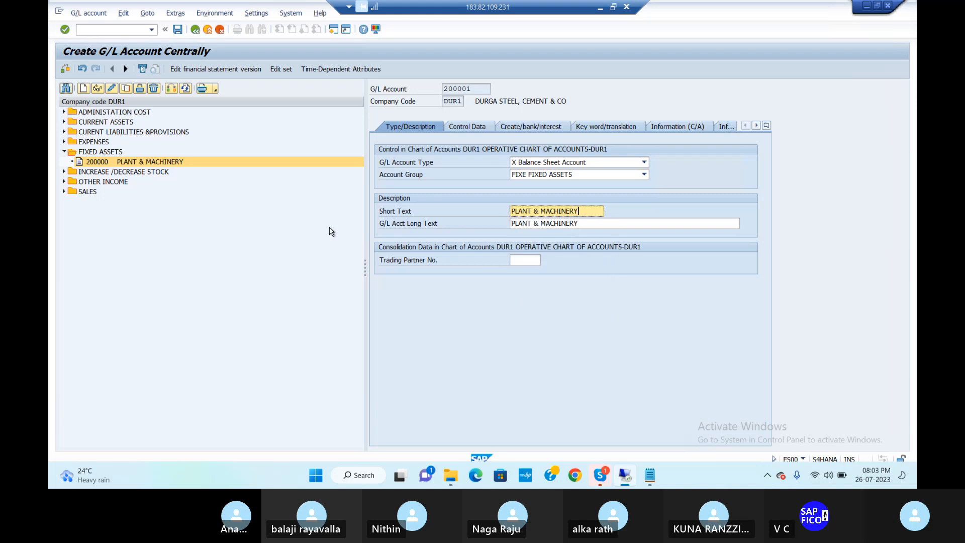
Step: Change the short text to AUCPLANT & MACHINERY and the long text to AUC PLANT & MACHINERY, and save the account
left_click(513, 210)
type("AUC")
left_click(513, 223)
type("AUC")
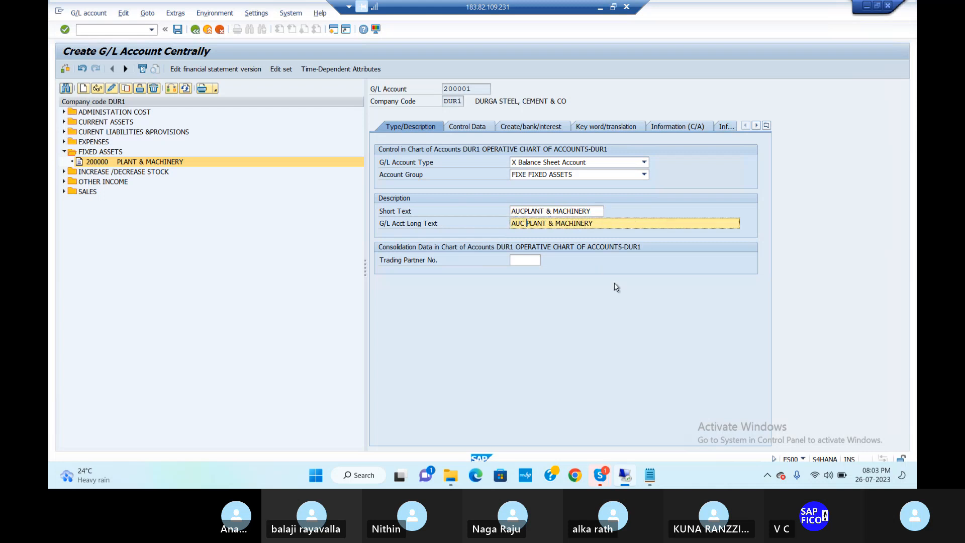
key("Return")
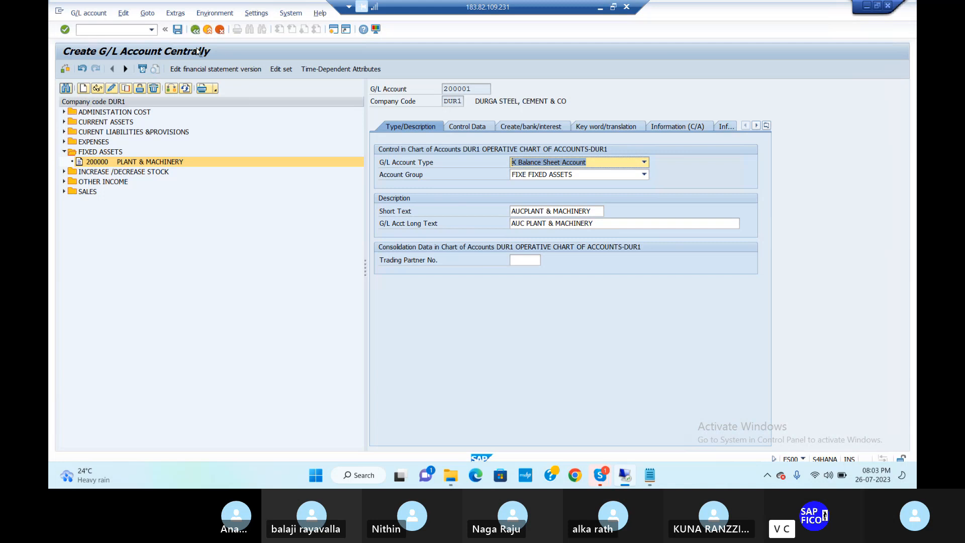
key("ctrl+s")
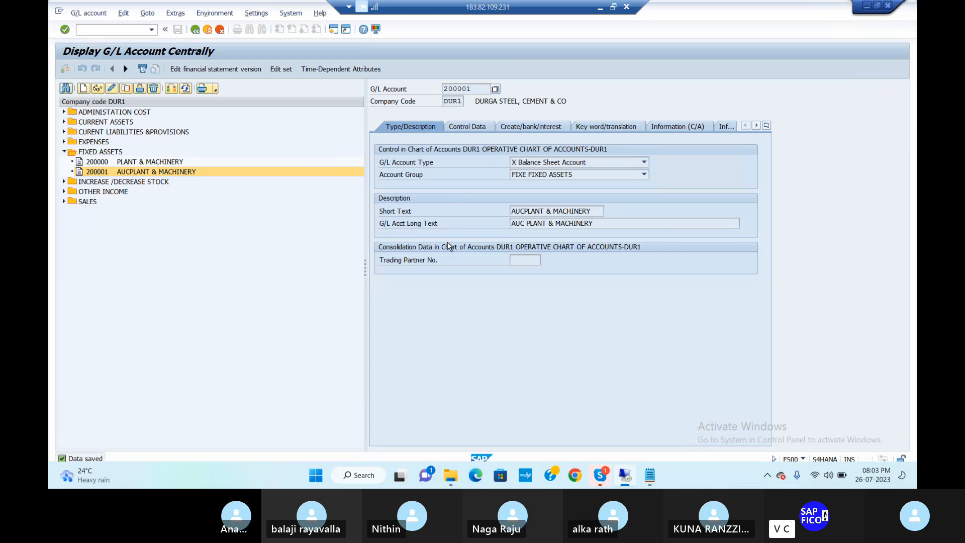
Step: Look up the number range of the accumulated depreciation account group for chart of accounts DUR1 in transaction OBD4
left_click(103, 30)
type("/NOBD4")
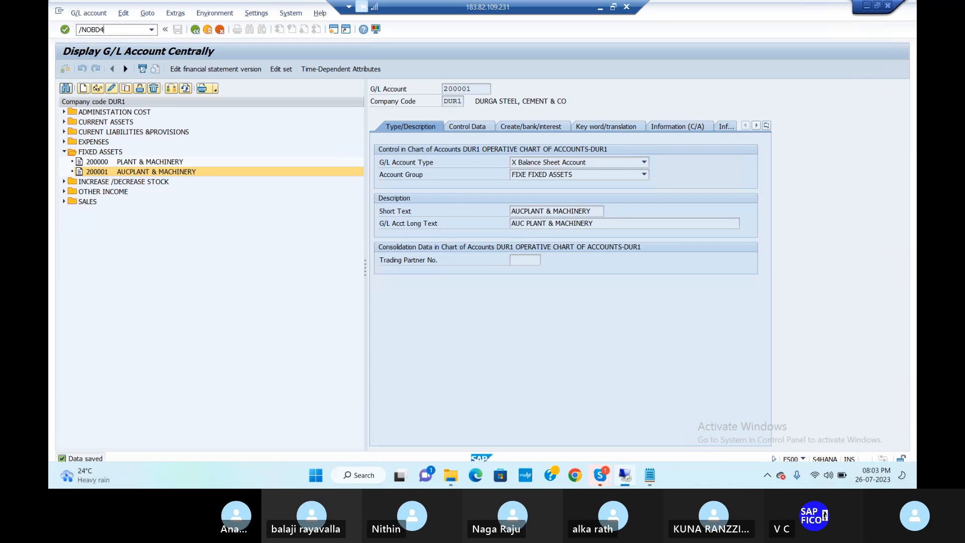
key("Return")
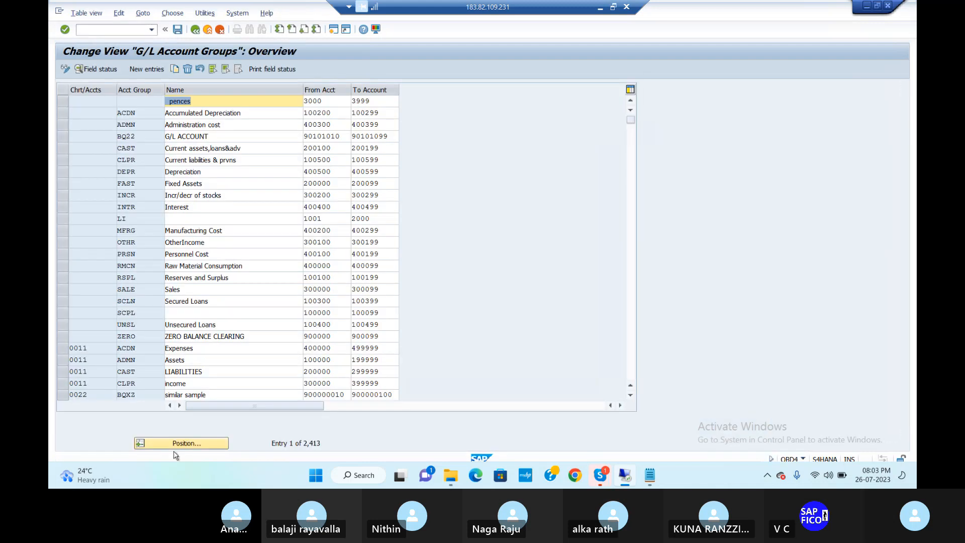
left_click(183, 441)
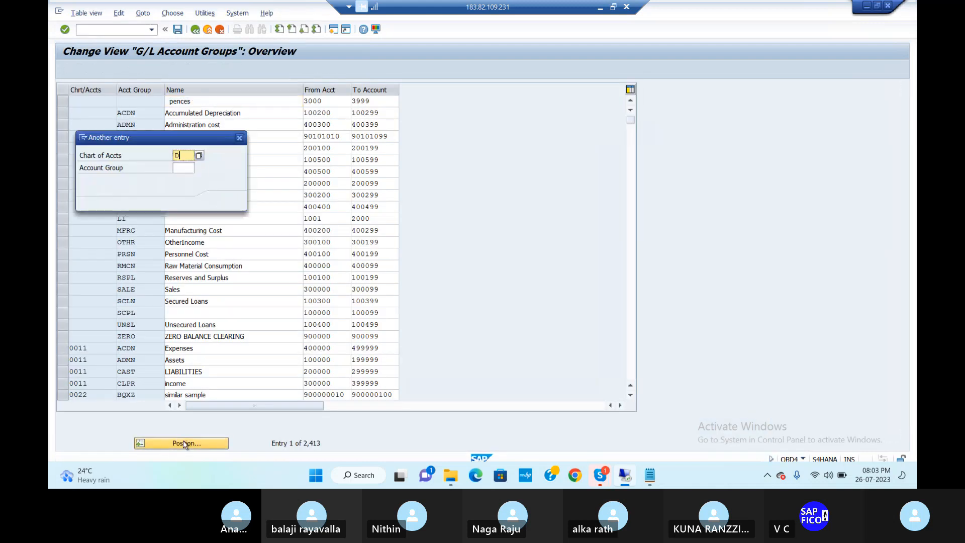
key("Return")
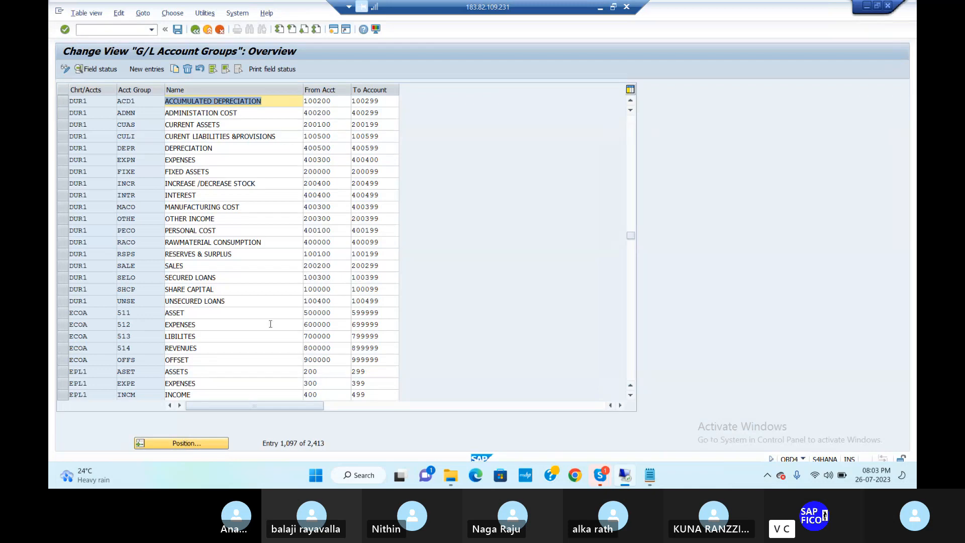
left_click(61, 101)
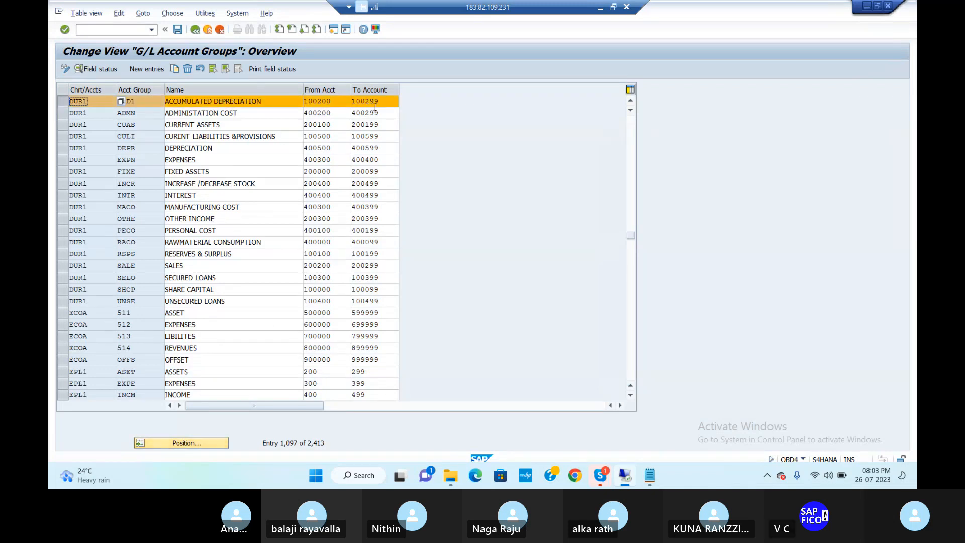
Step: Return to transaction FS00 and start creating G/L account 100200 in company code DUR1
left_click(91, 30)
type("/NFS")
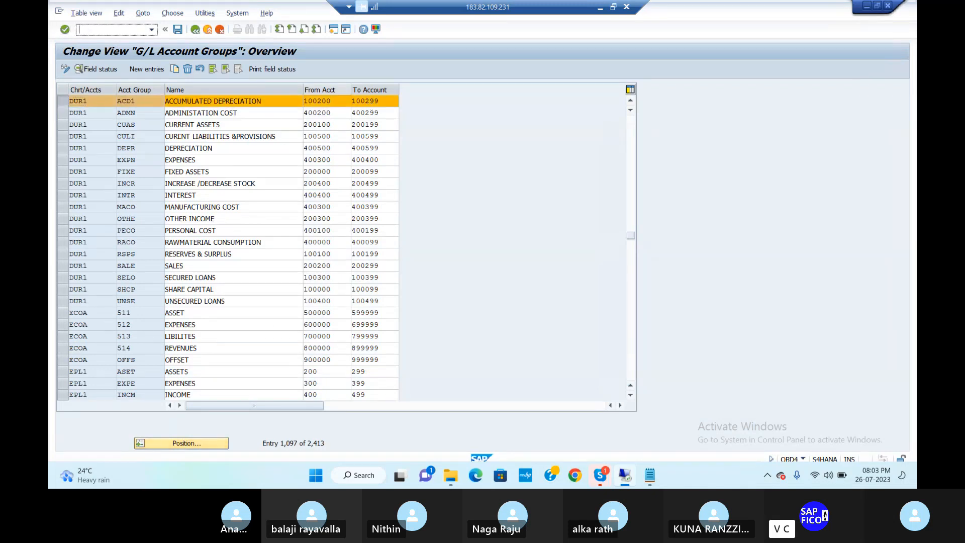
type("00")
key("Return")
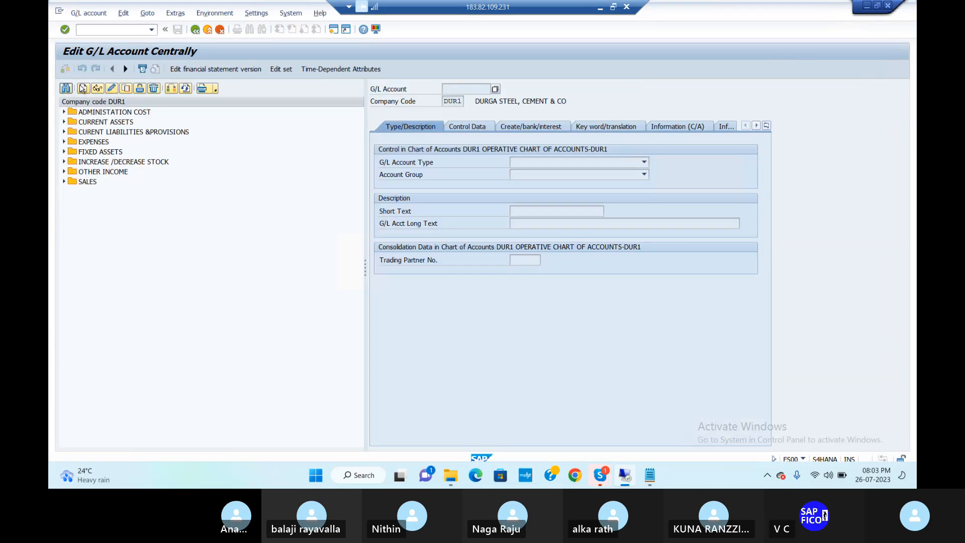
type("10")
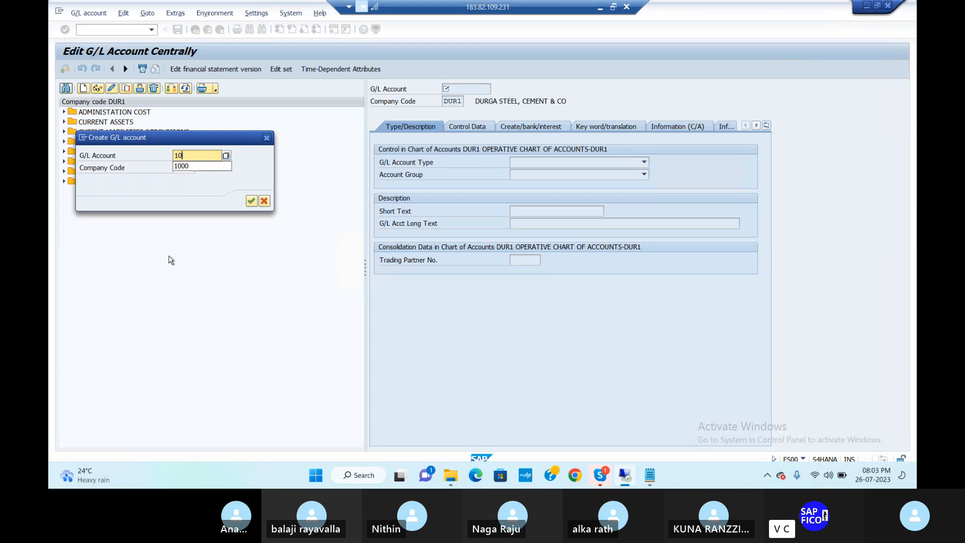
type("0200")
key("Return")
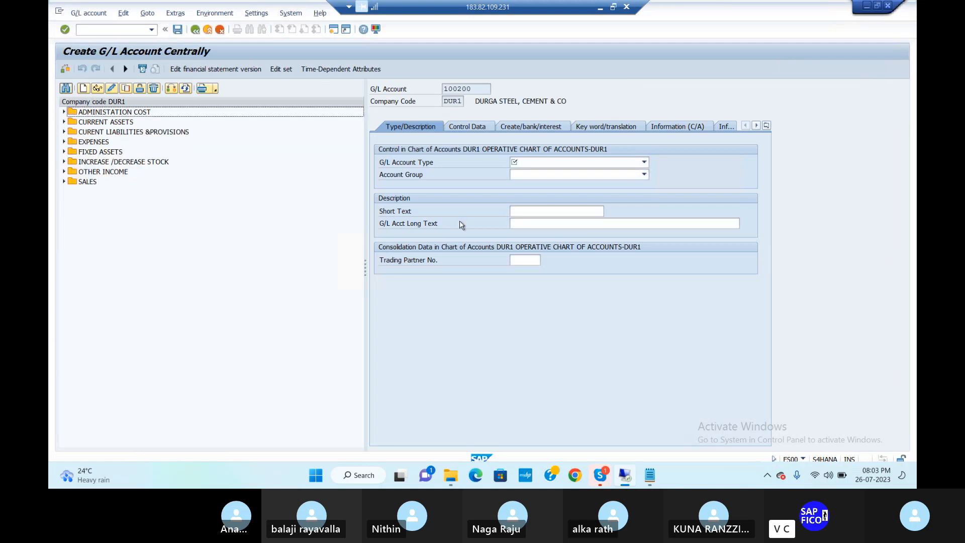
Step: Set the G/L account type to Primary Costs or Revenue and the account group to ACD1 ACCUMULATED DEPRECIATION
left_click(548, 162)
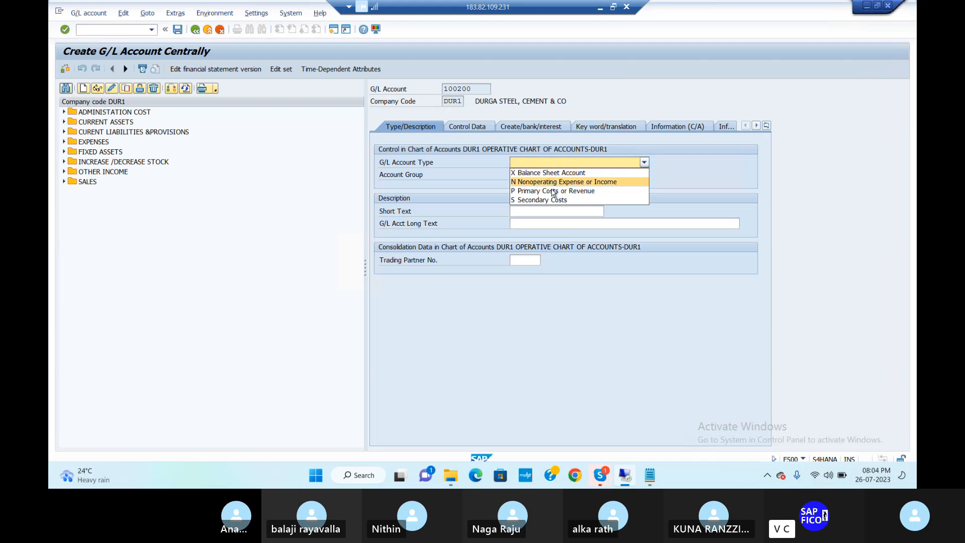
left_click(557, 191)
left_click(557, 175)
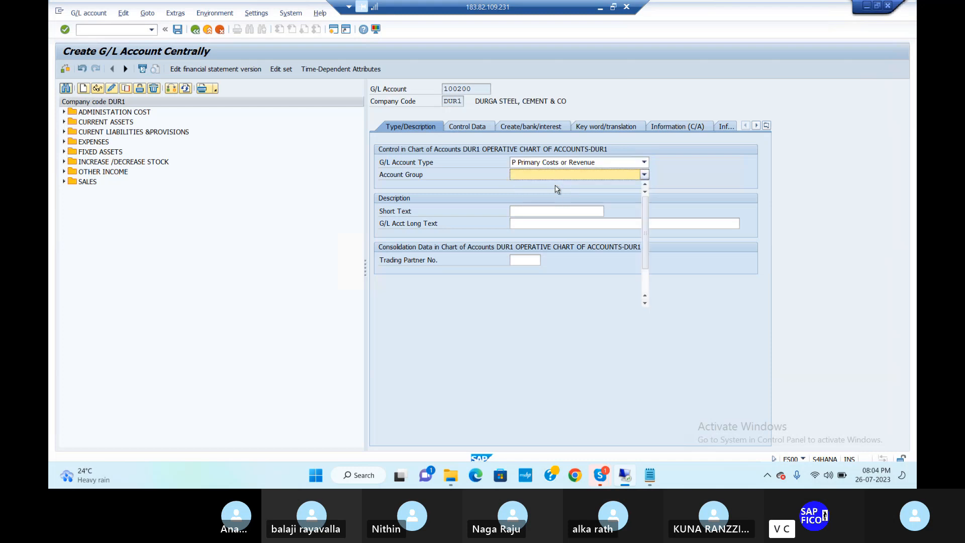
left_click(566, 187)
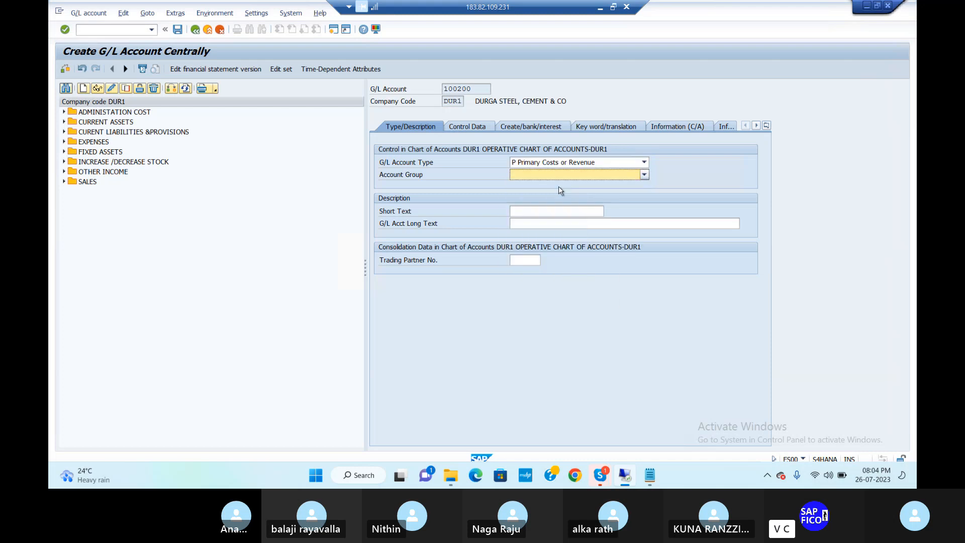
Step: Enter ACC. DEPRECIATION as the account's short text
left_click(525, 211)
type("DE")
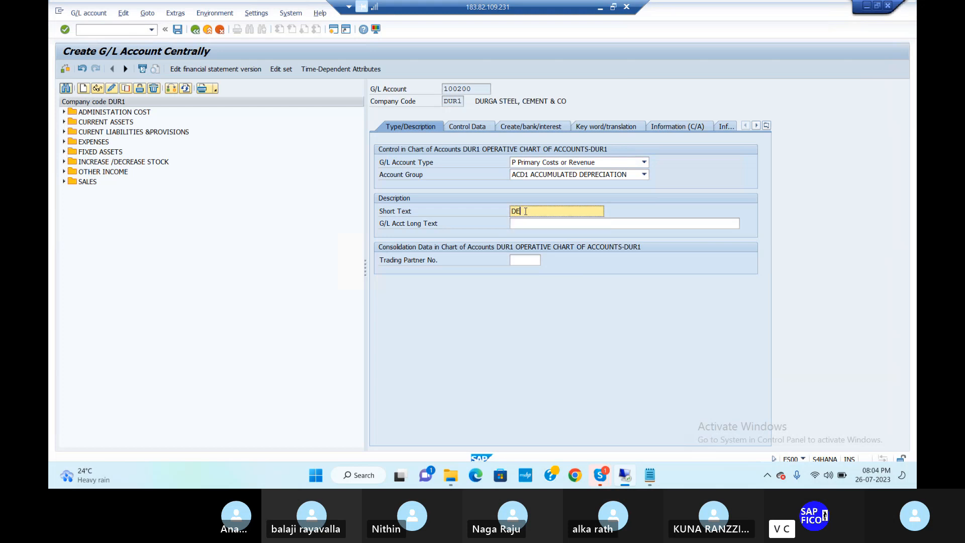
key("BackSpace")
key("BackSpace")
type("A")
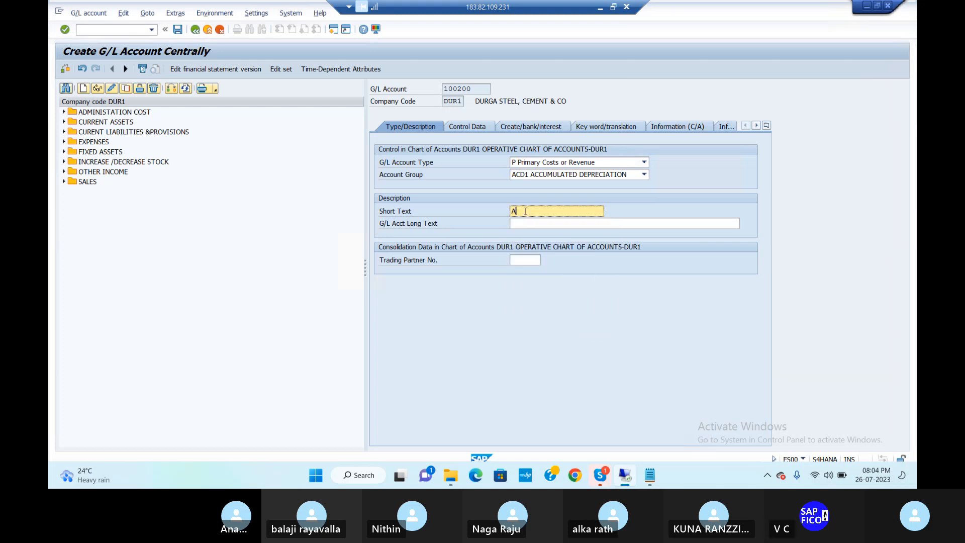
type("CC DEP")
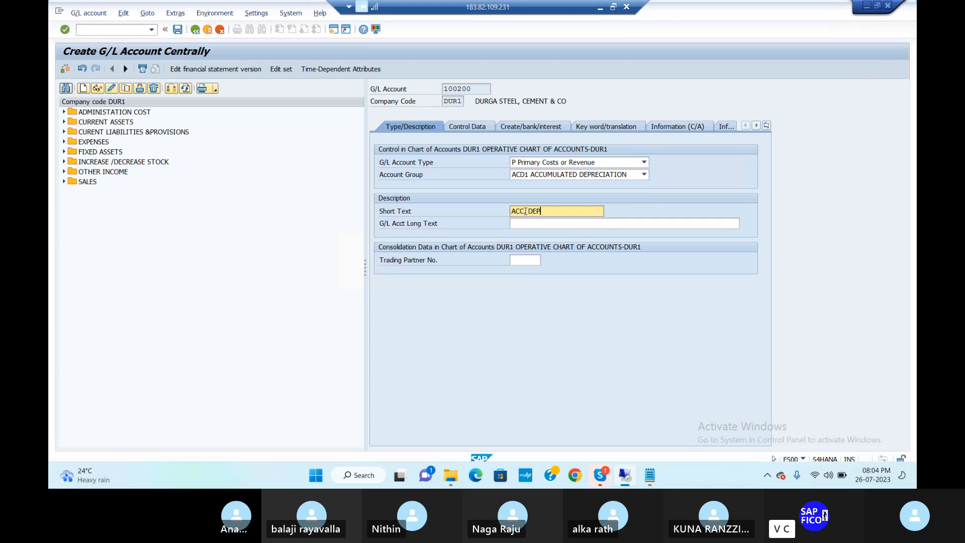
type("RECIA")
key("shift+Left")
key("shift+Left")
key("shift+Left")
key("shift+Left")
key("shift+Left")
key("shift+Left")
key("shift+Left")
key("shift+Left")
key("shift+Left")
key("shift+Left")
key("shift+Left")
key("shift+Left")
key("shift+Left")
key("shift+Left")
key("shift+Left")
key("shift+Left")
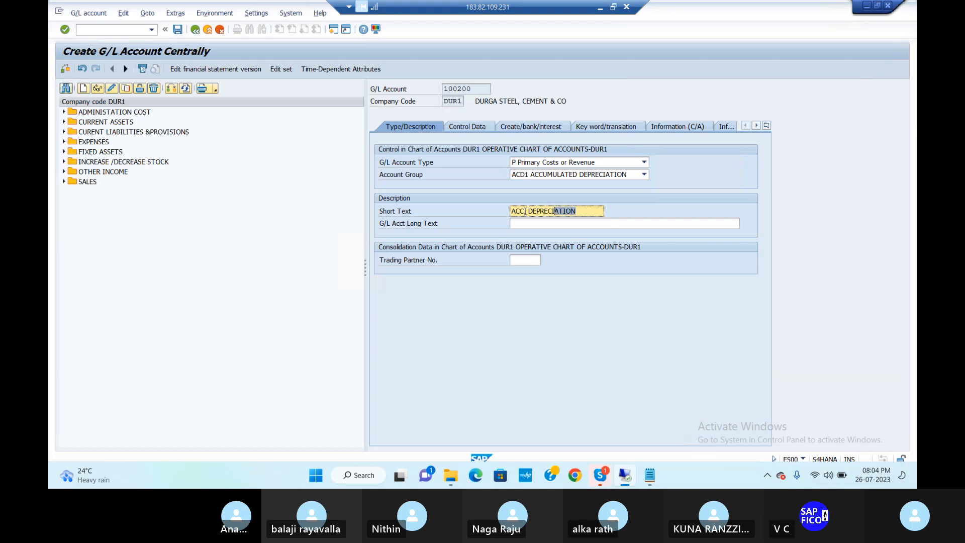
Step: Enter ACCUMULATED DEPRECIATION as the account's long text
key("Tab")
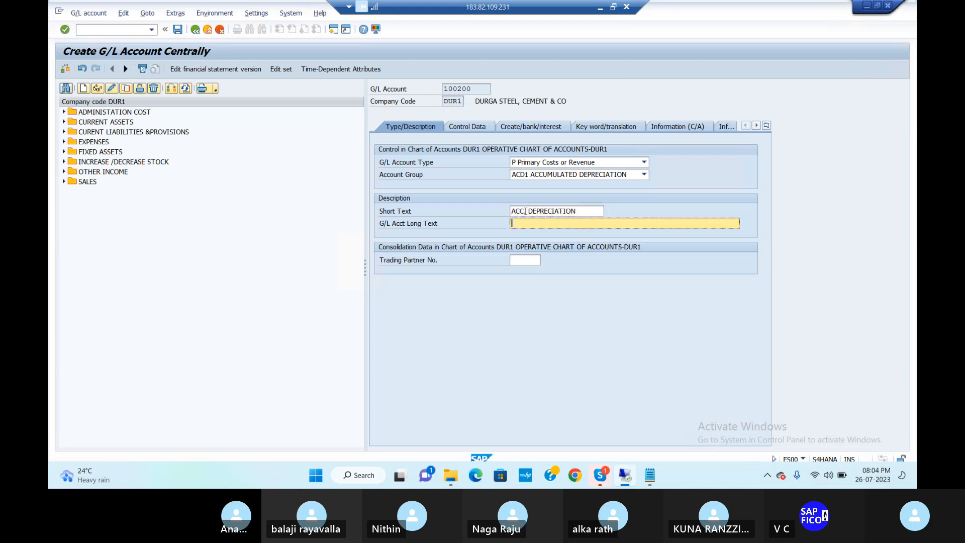
type("ACC. DEPRECIATION")
type("UMULAT")
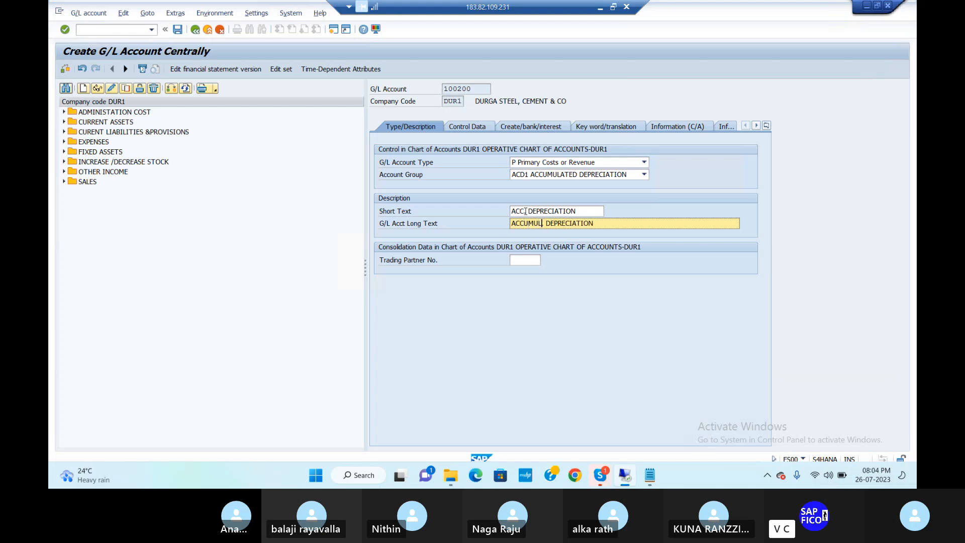
type("ED")
key("Return")
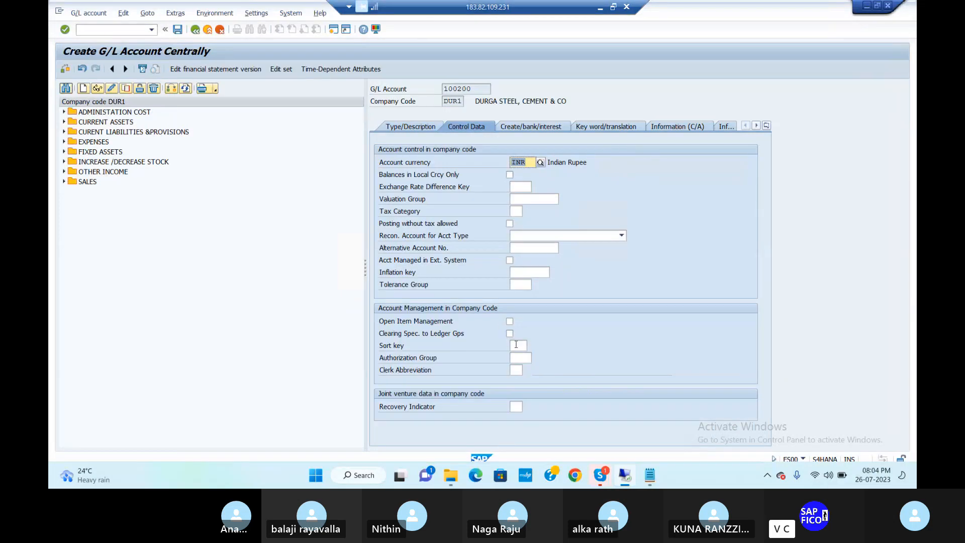
Step: Set the account's sort key to 001 in the control data
left_click(515, 345)
type("0")
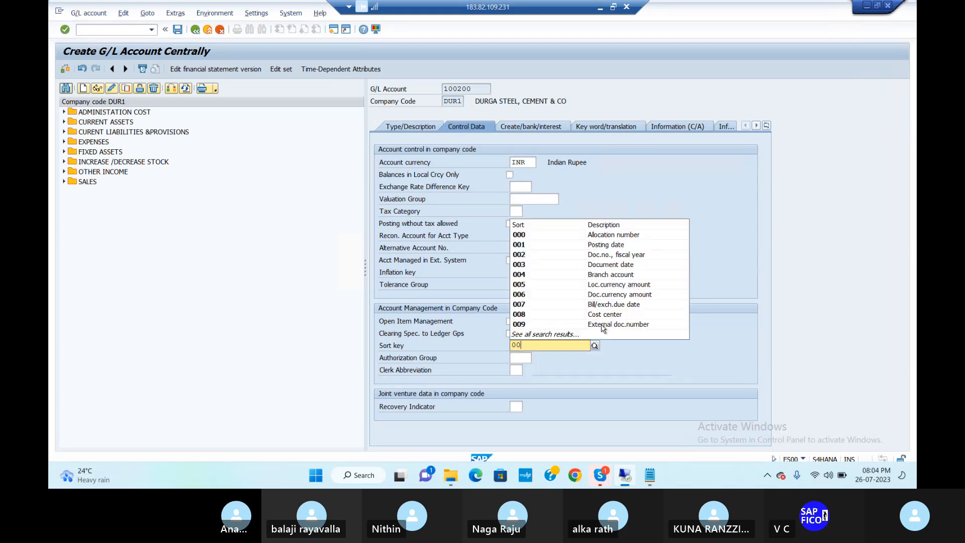
type("101")
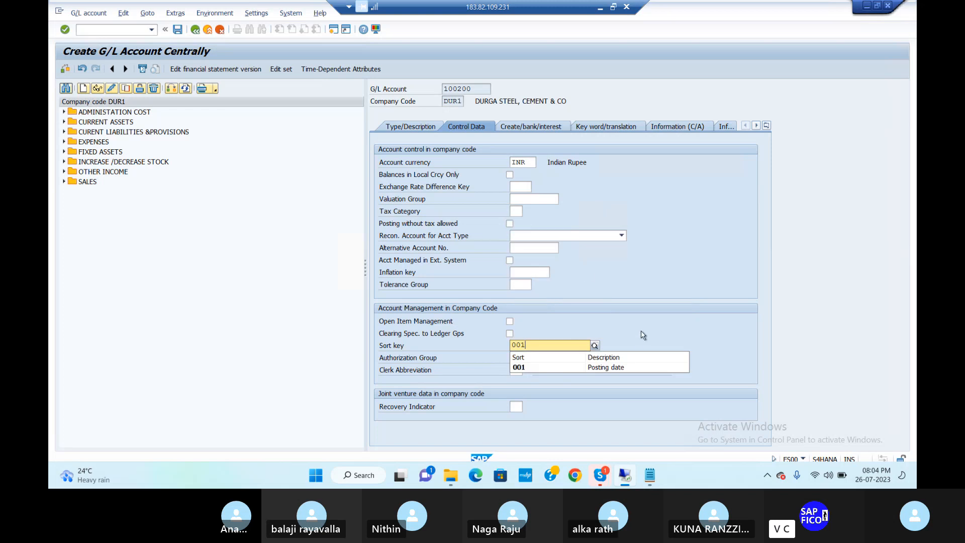
key("Return")
Step: Assign field status group G001 to account 100200 and save the account
left_click(550, 126)
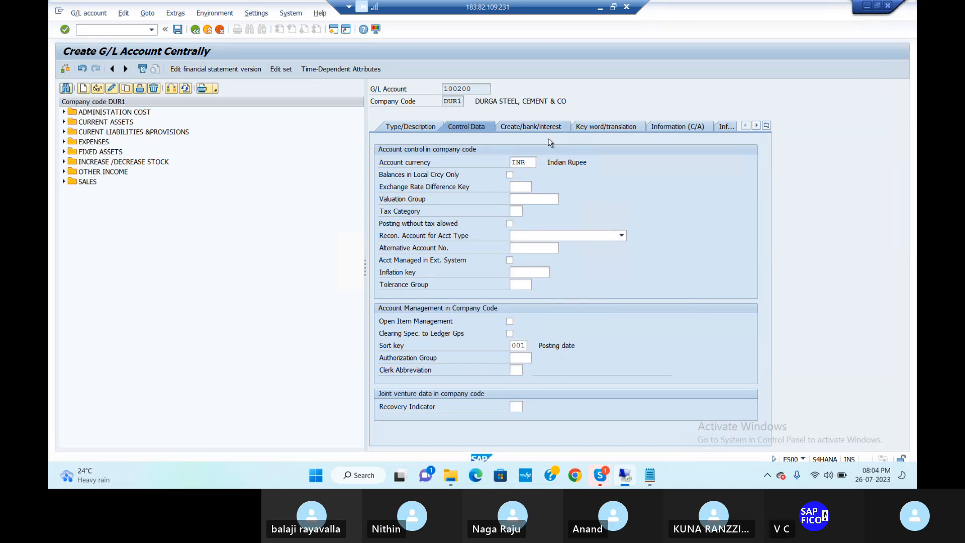
type("G001")
key("Return")
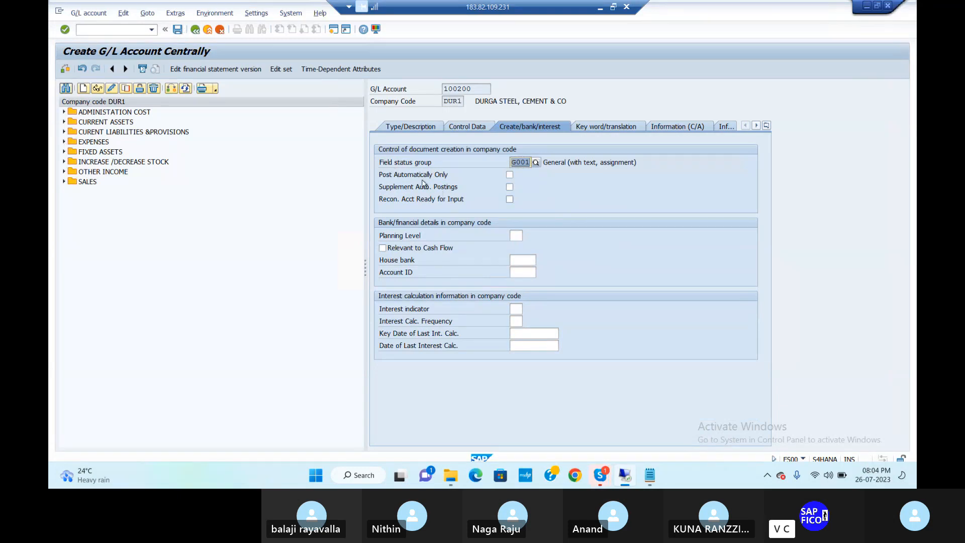
left_click(177, 29)
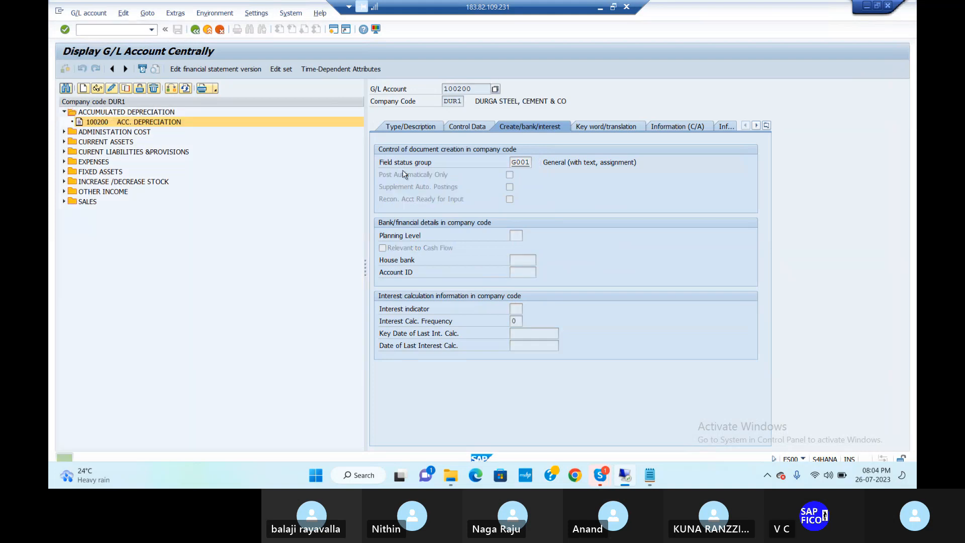
Step: Leave and reopen transaction FS00, and expand the accumulated depreciation account group
left_click(196, 29)
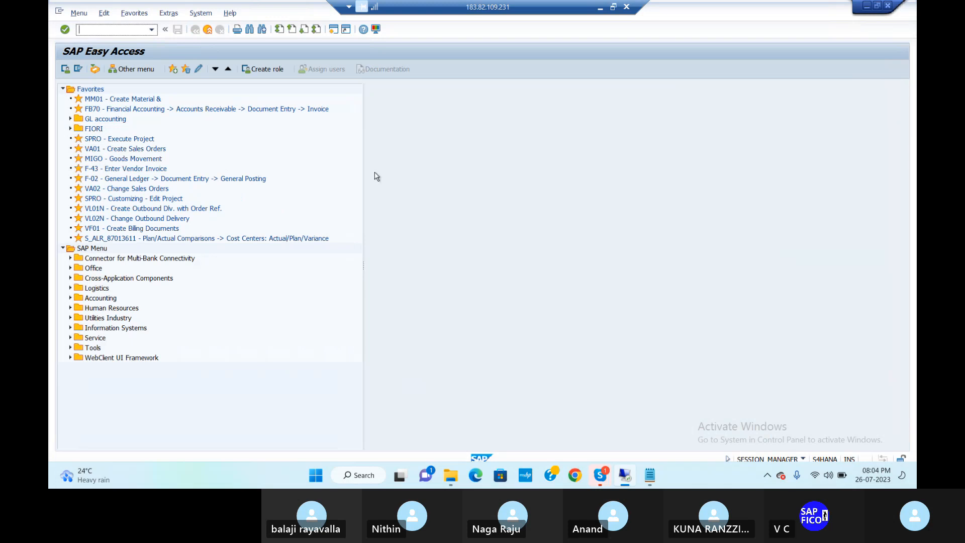
type("00")
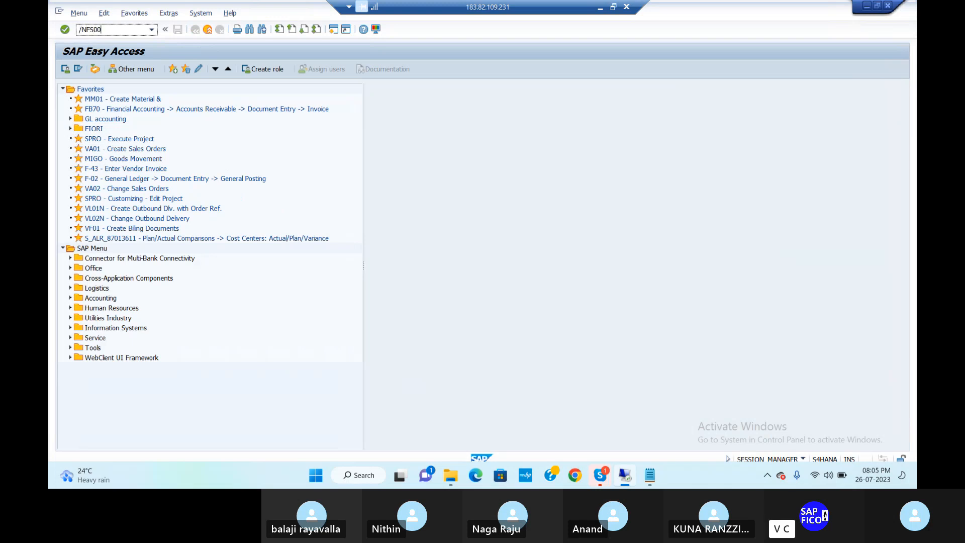
key("Return")
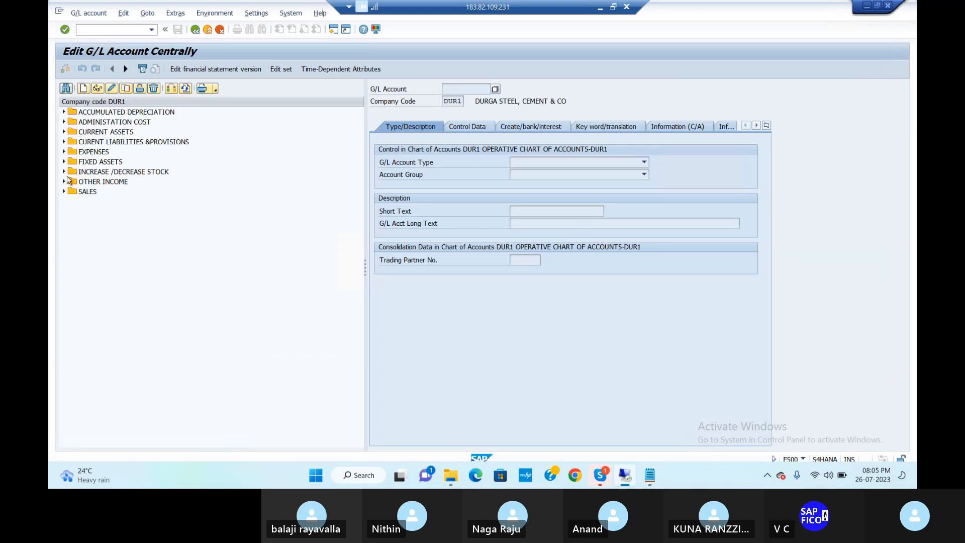
left_click(64, 111)
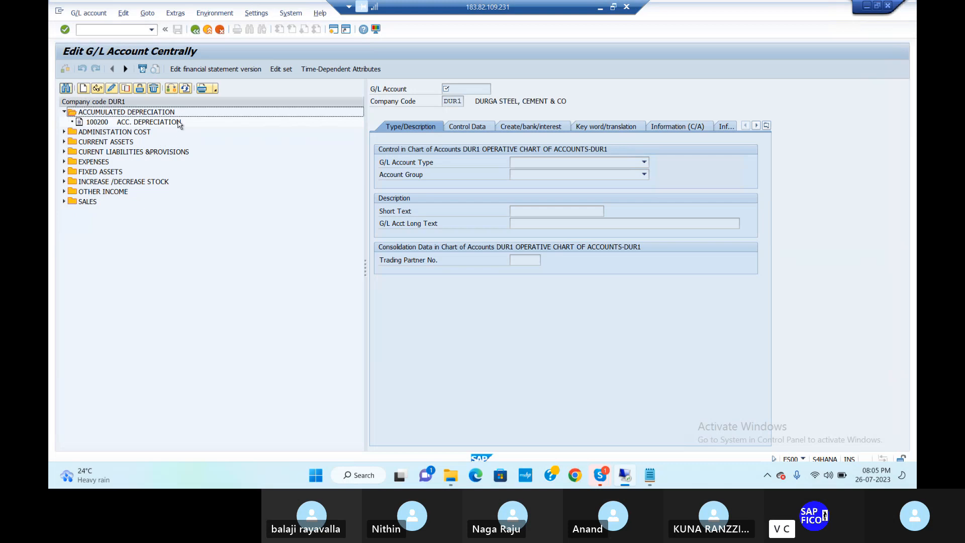
Step: Open account 100200 for changes and set its reconciliation account type to Assets in the control data
double_click(151, 122)
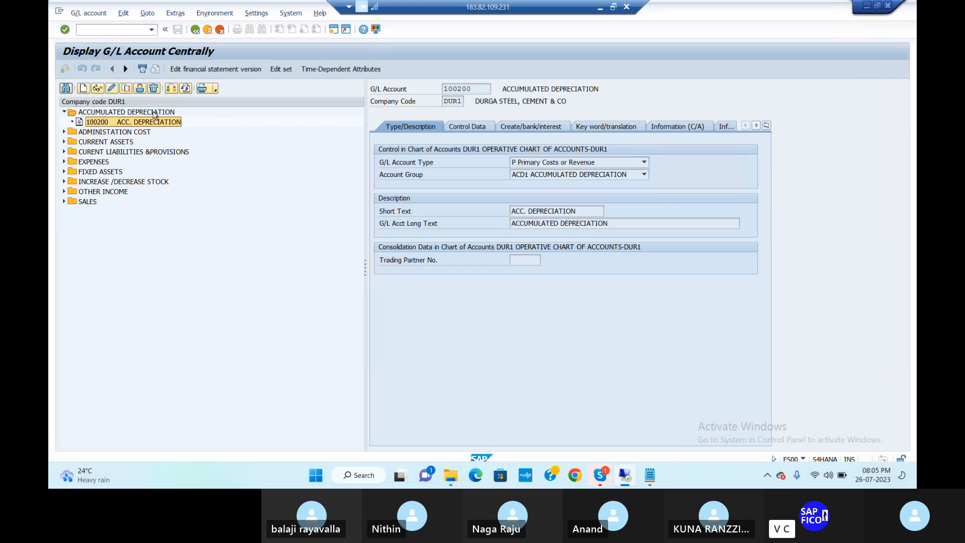
left_click(112, 90)
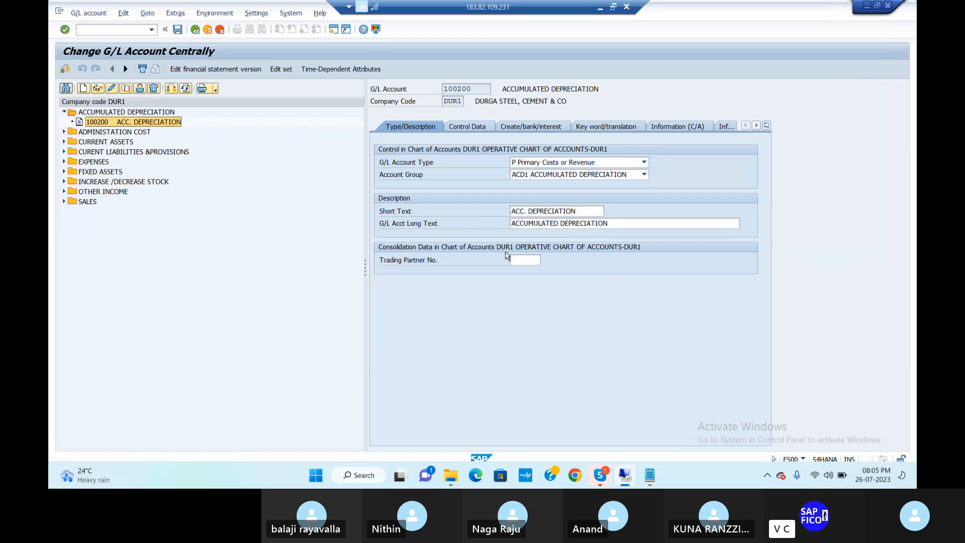
left_click(484, 132)
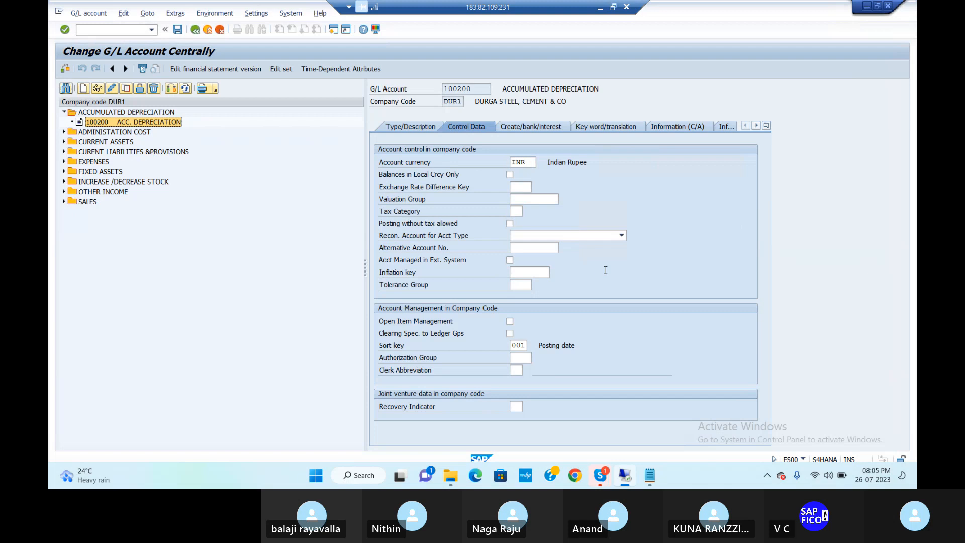
left_click(593, 235)
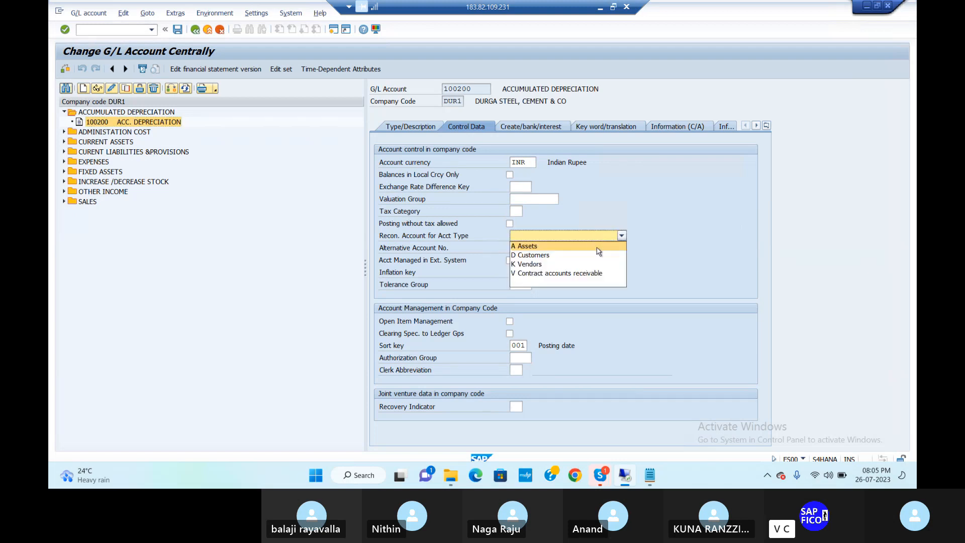
left_click(596, 247)
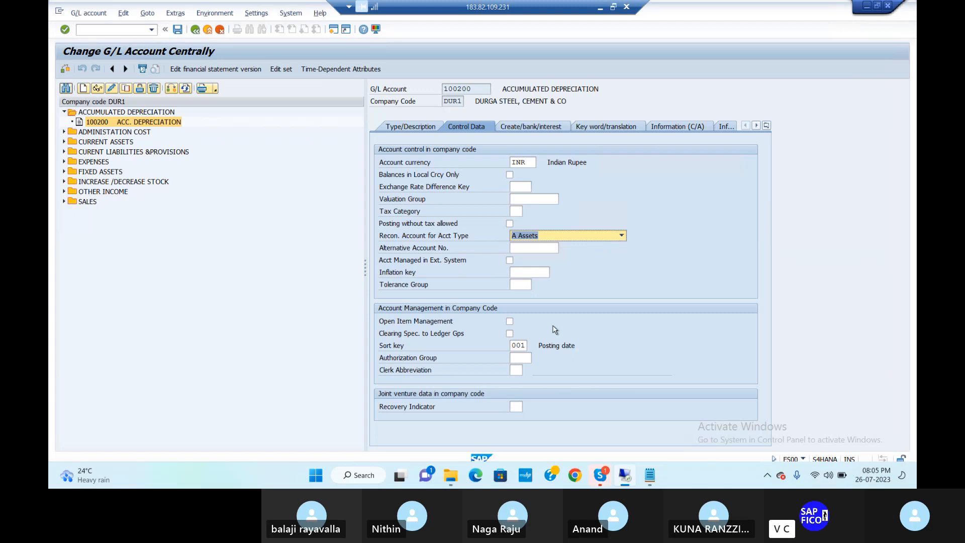
Step: Change account 100200's field status group to G067 and try to save the account
left_click(557, 132)
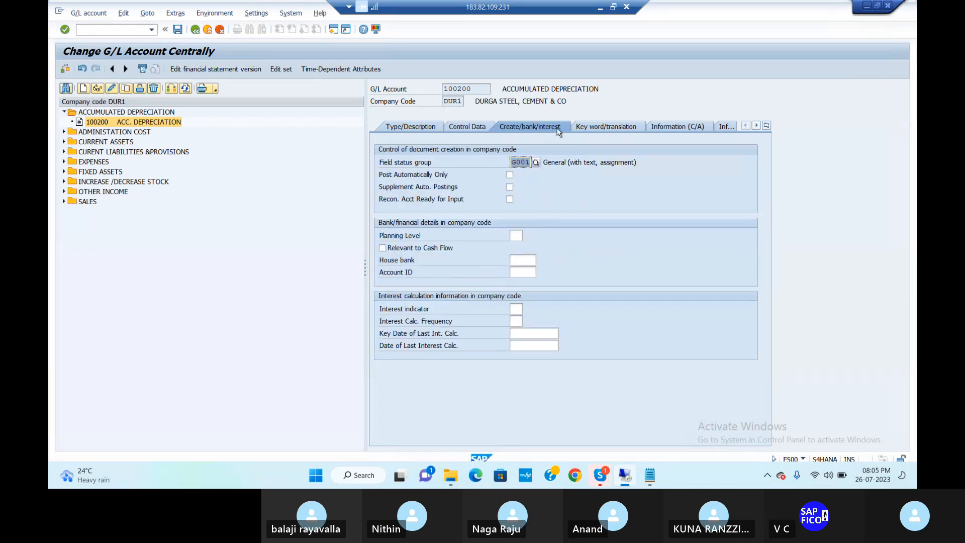
type("G067")
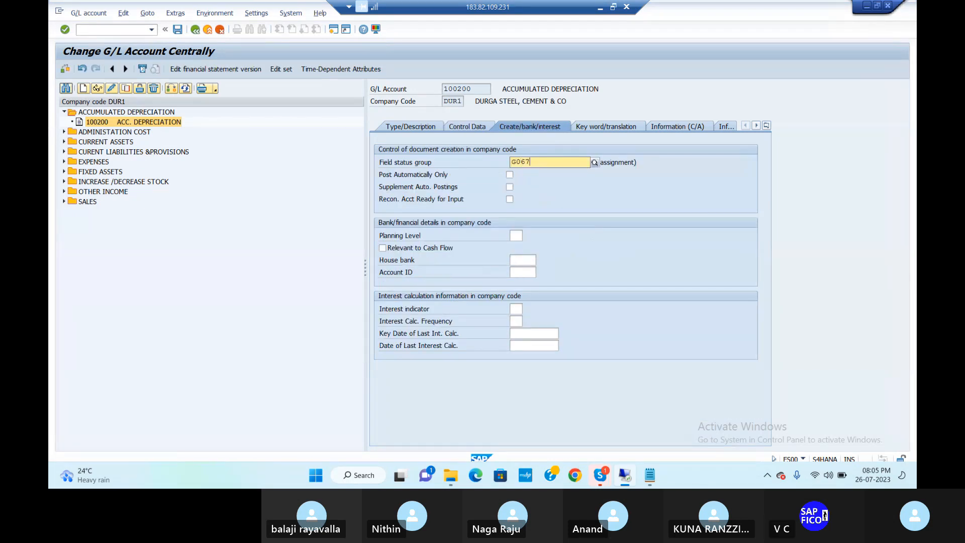
key("Return")
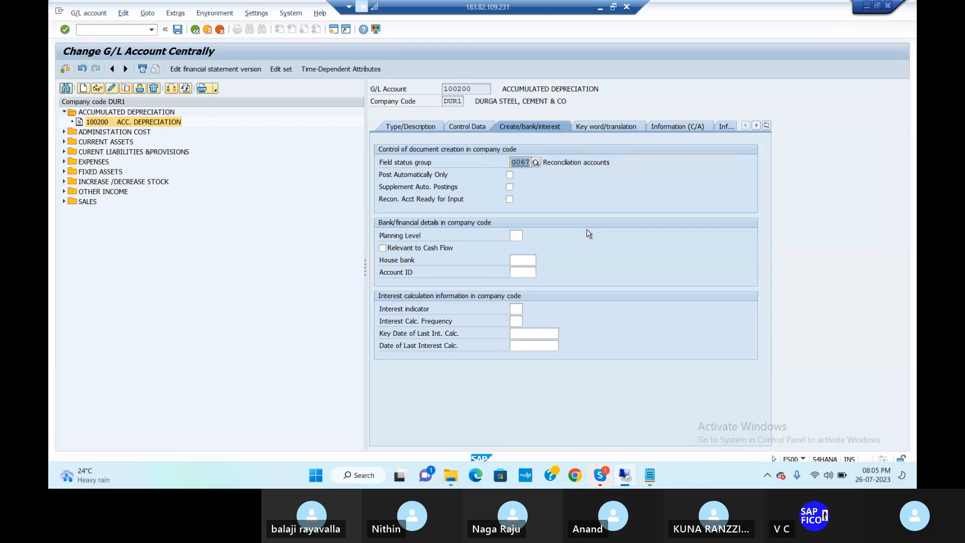
left_click(471, 127)
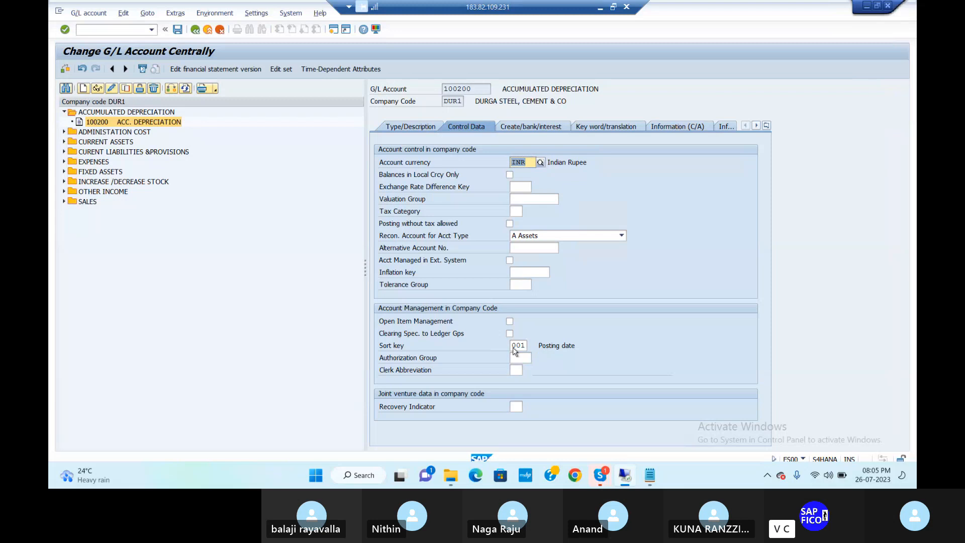
left_click(177, 29)
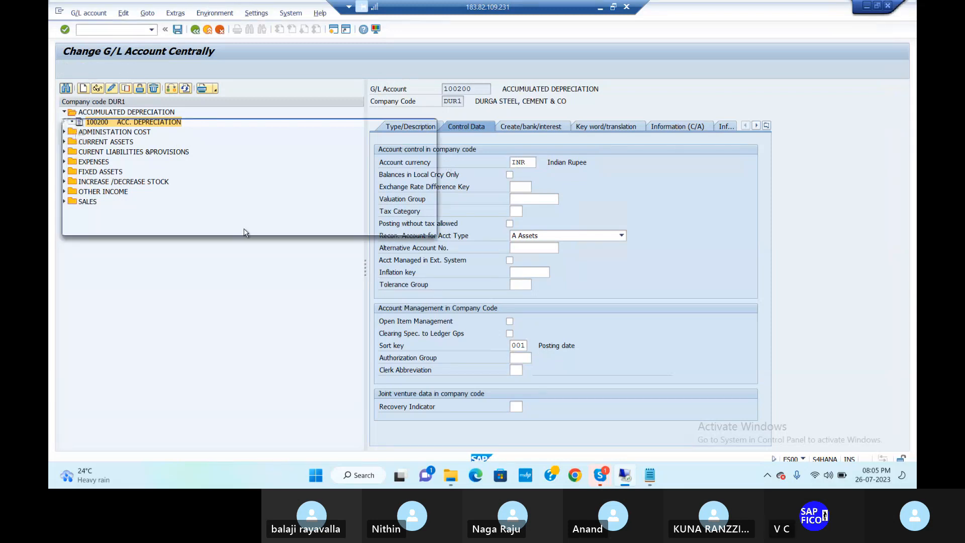
left_click(195, 225)
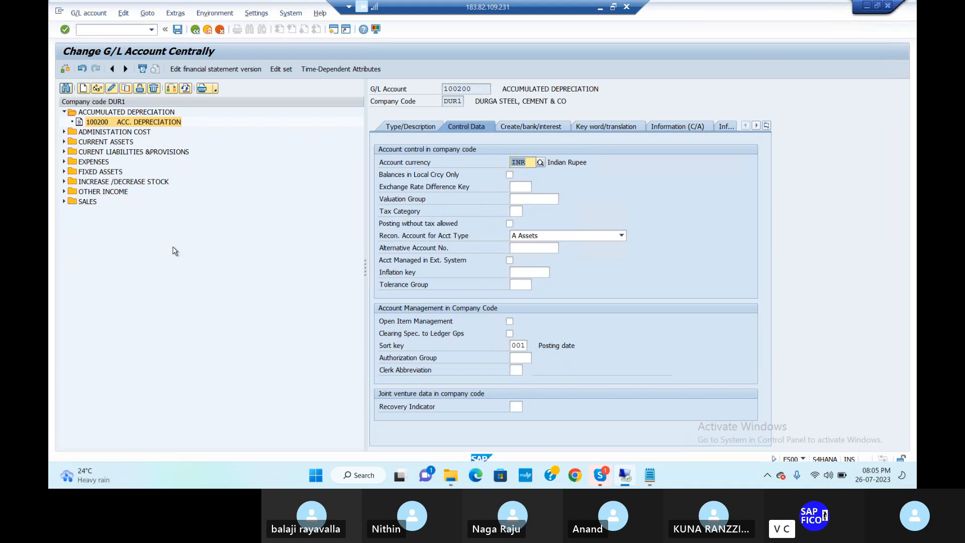
left_click(177, 30)
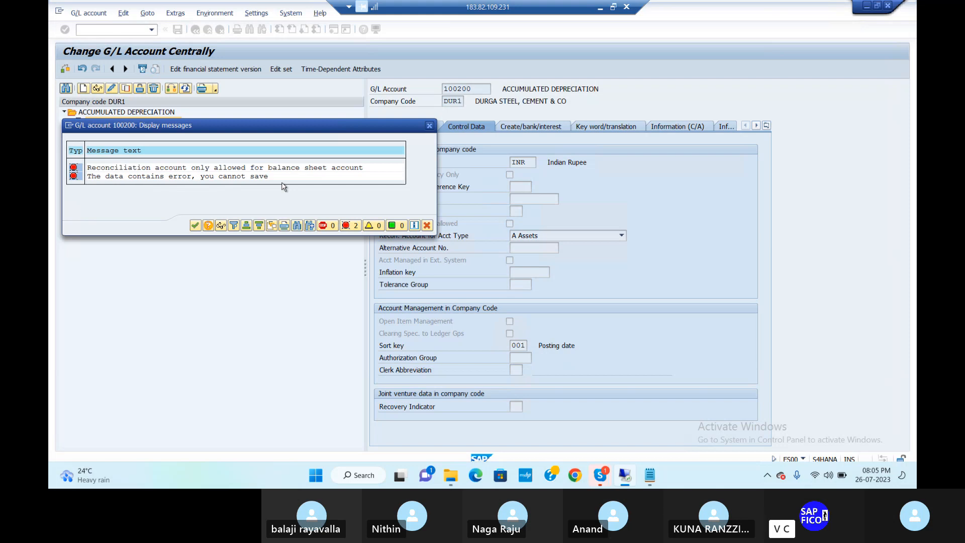
left_click(429, 126)
Step: Change the accumulated depreciation account's G/L account type to Balance Sheet Account and save it
left_click(415, 128)
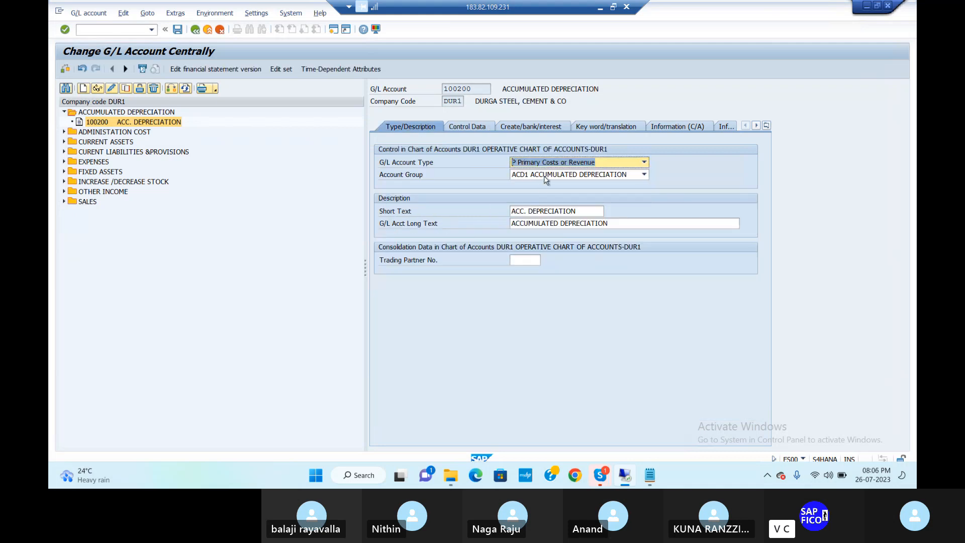
left_click(555, 165)
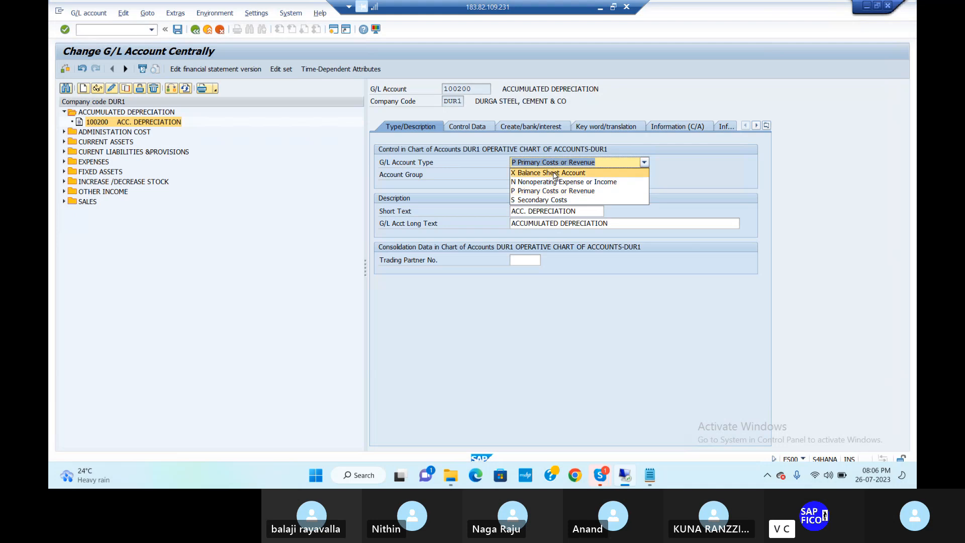
left_click(554, 173)
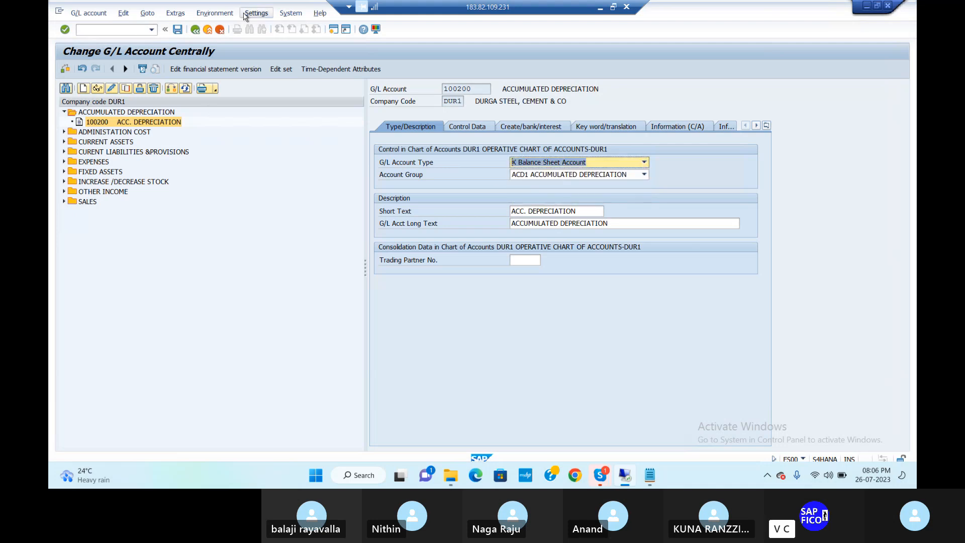
left_click(178, 30)
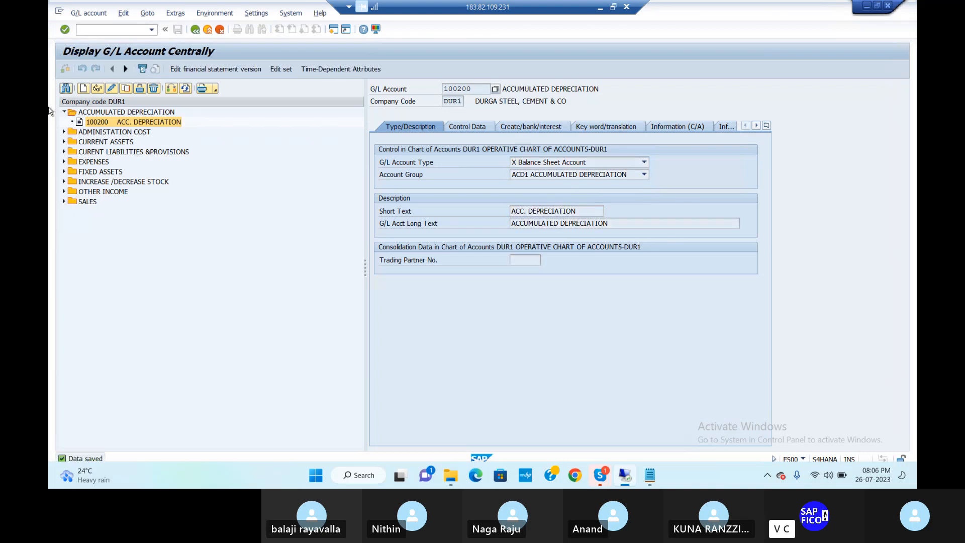
Step: Expand the other income group and start creating G/L account 200302 in company code DUR1
left_click(64, 191)
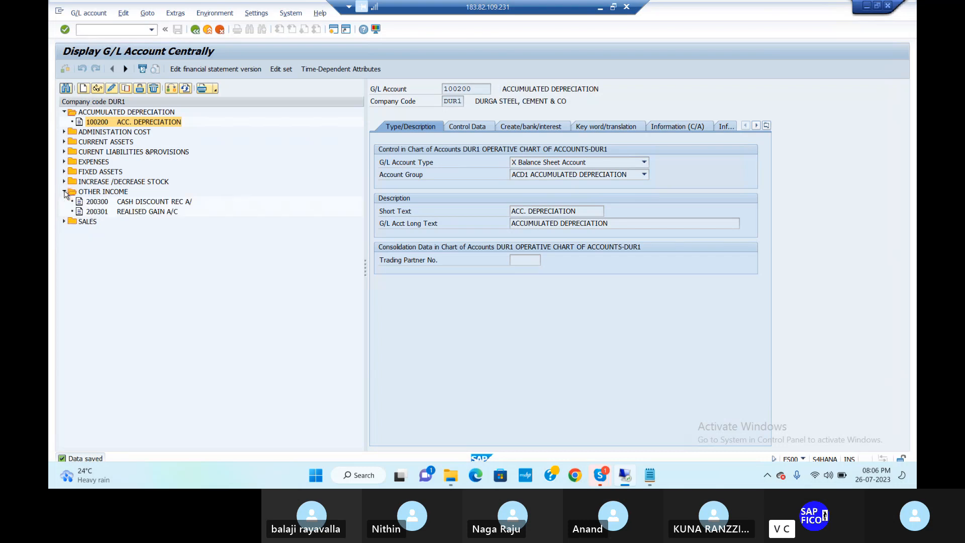
left_click(165, 212)
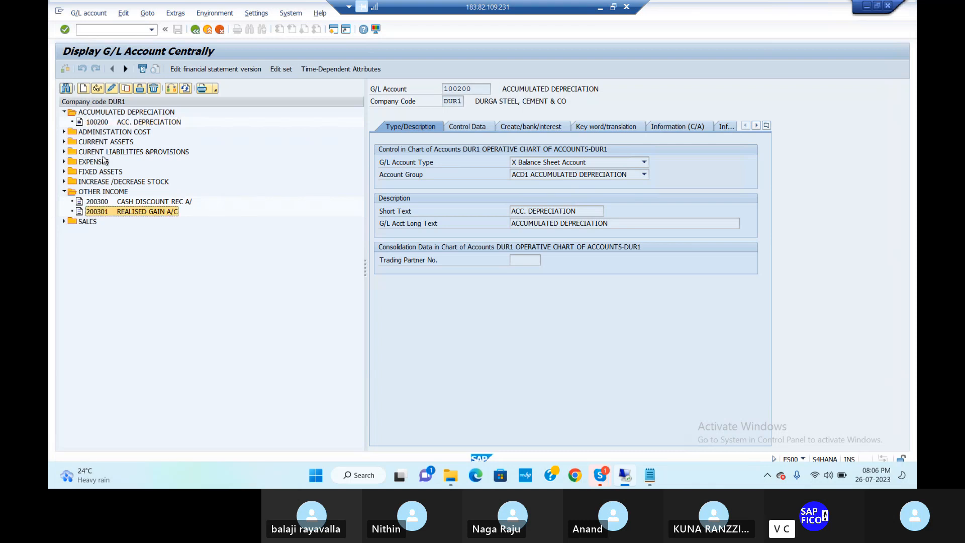
left_click(83, 88)
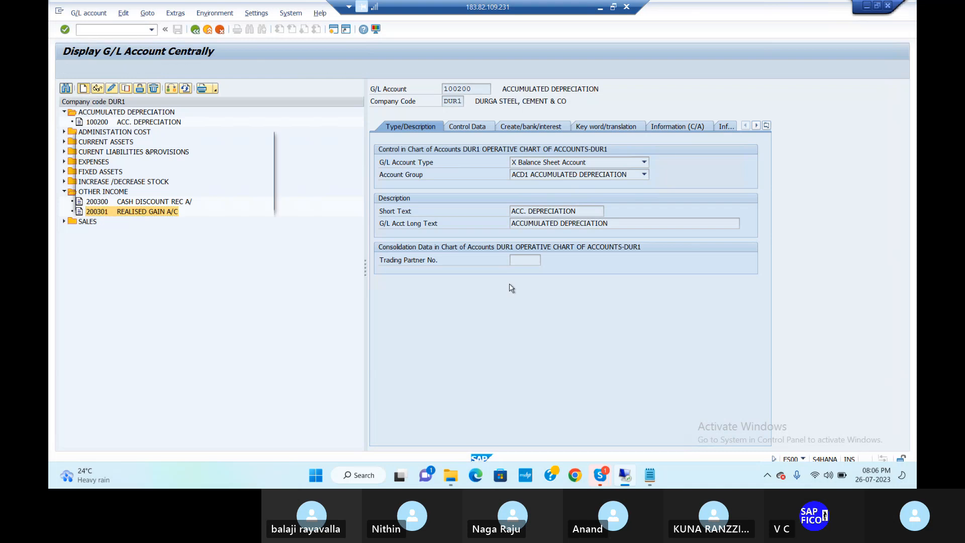
type("200302")
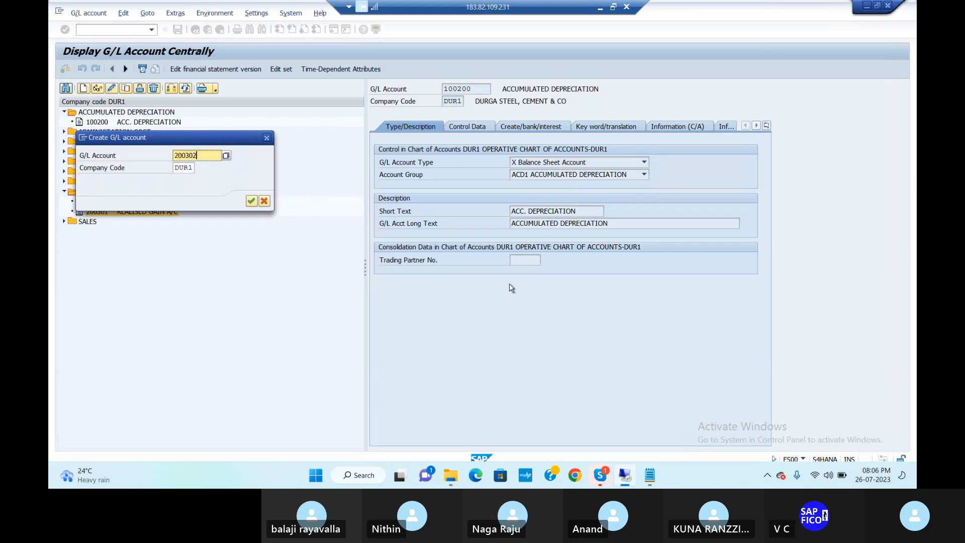
key("Return")
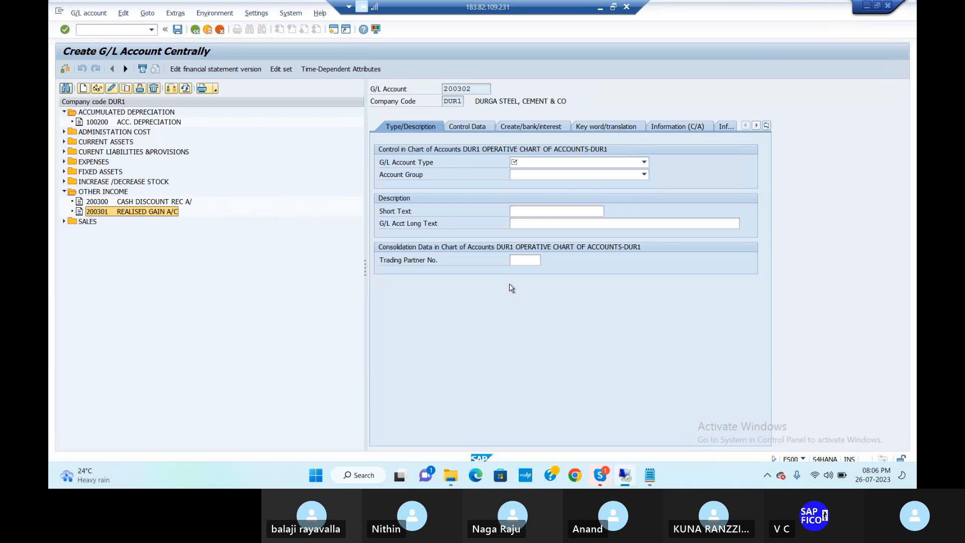
Step: Set account 200302's type to Primary Costs or Revenue and its account group to OTHE OTHER INCOME
left_click(547, 163)
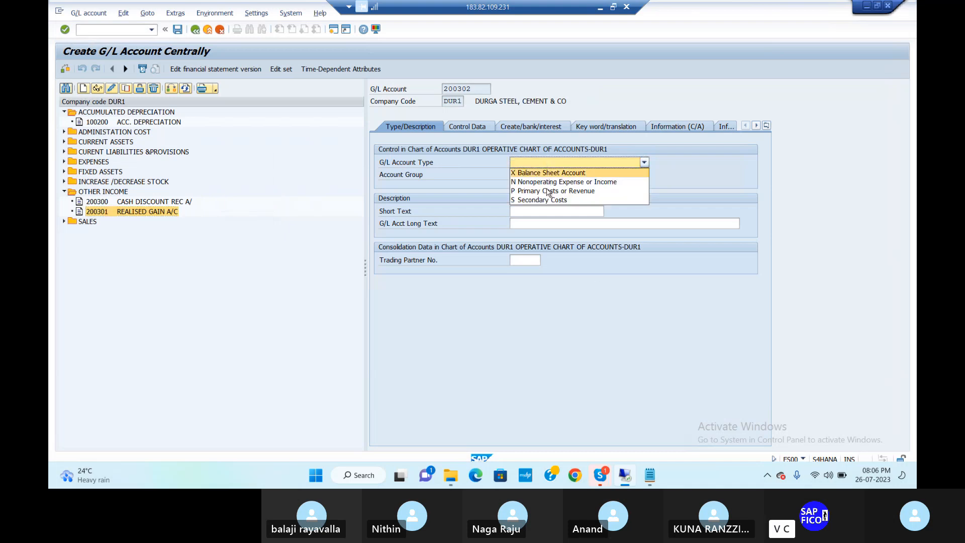
left_click(548, 191)
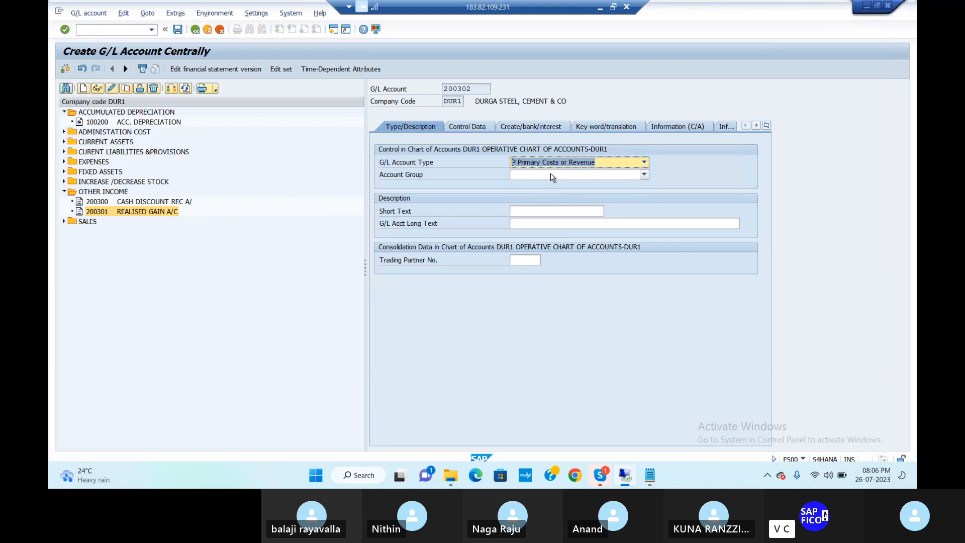
left_click(552, 176)
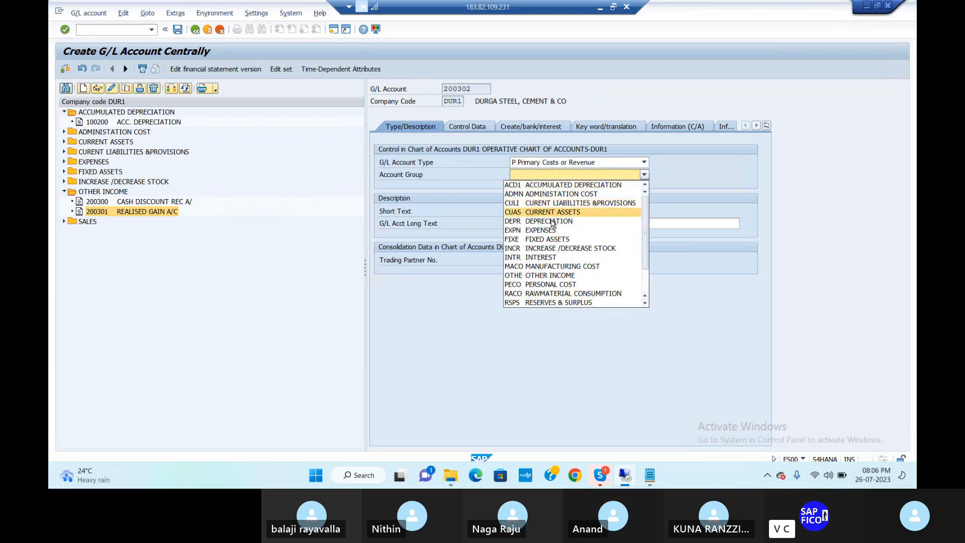
left_click(557, 275)
Step: Enter SALE OF ASSET A/C as the account's short text and copy it to the long text
left_click(567, 212)
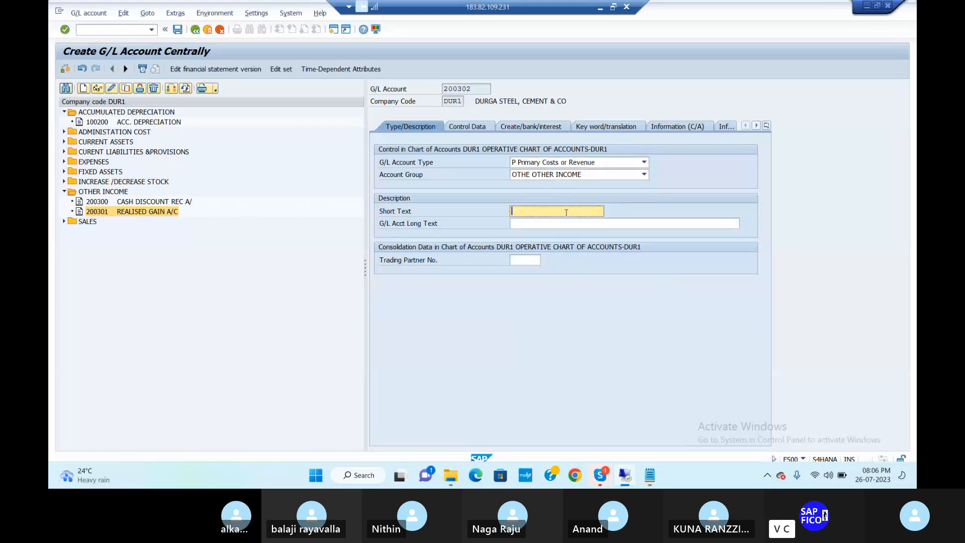
type("SALE OF ASSET A")
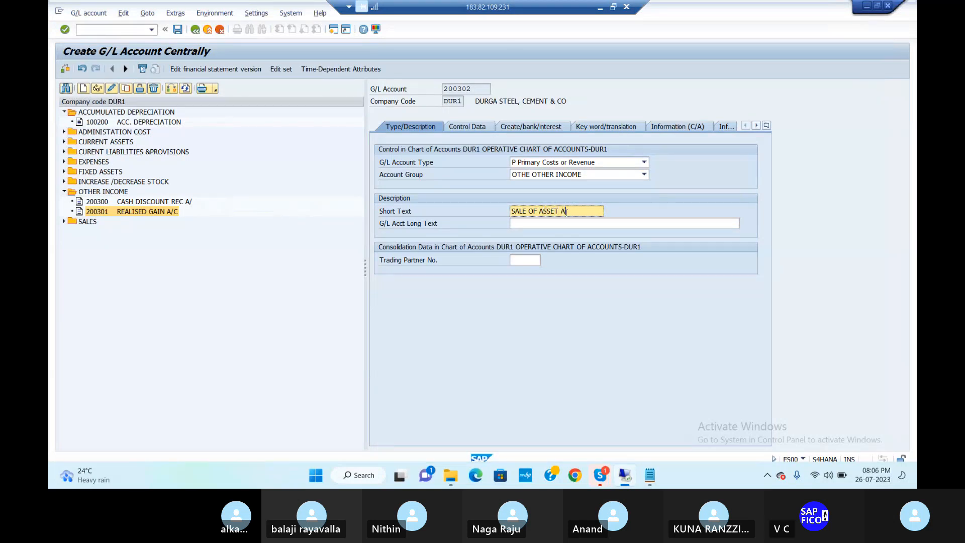
type("/C")
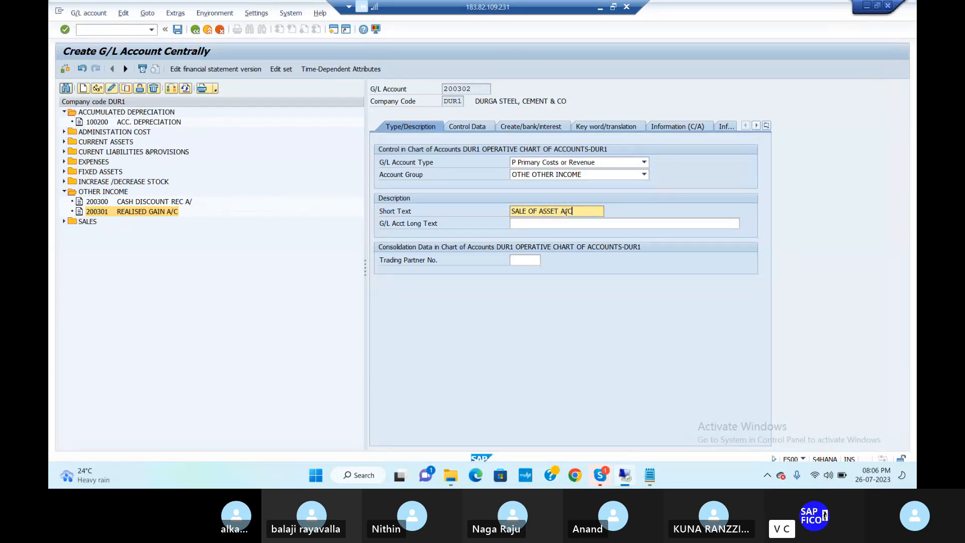
triple_click(567, 212)
key("ctrl+c")
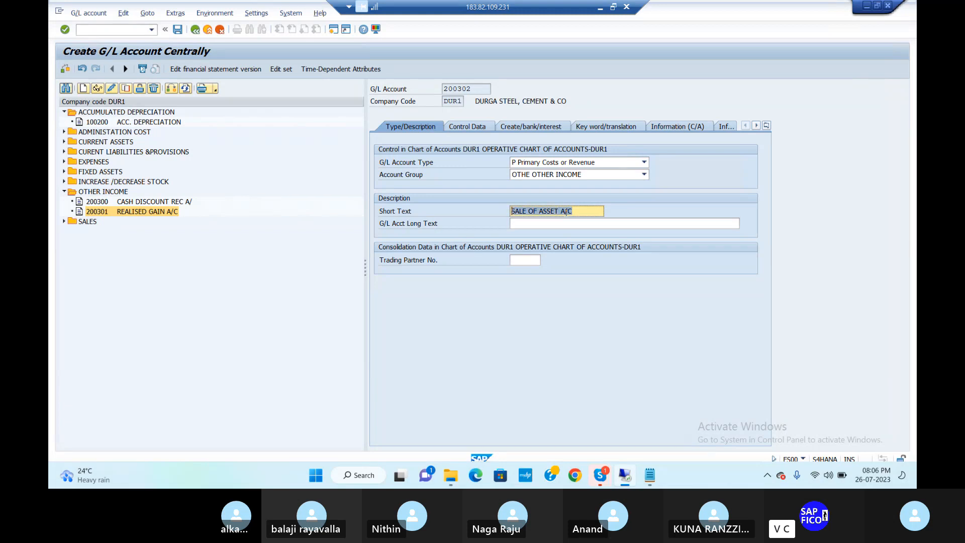
key("Tab")
key("ctrl+v")
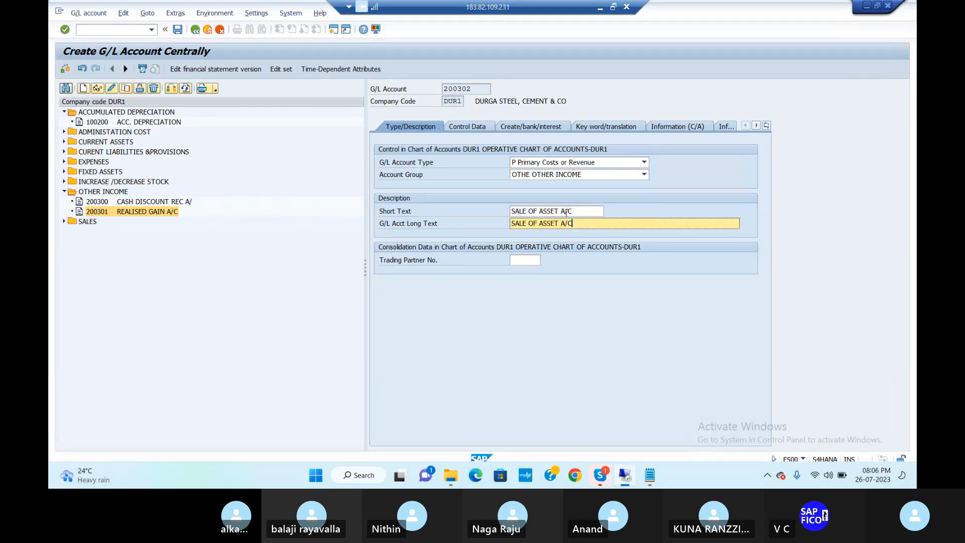
Step: Set the sort key of account 200302 to 018 in the control data
left_click(466, 126)
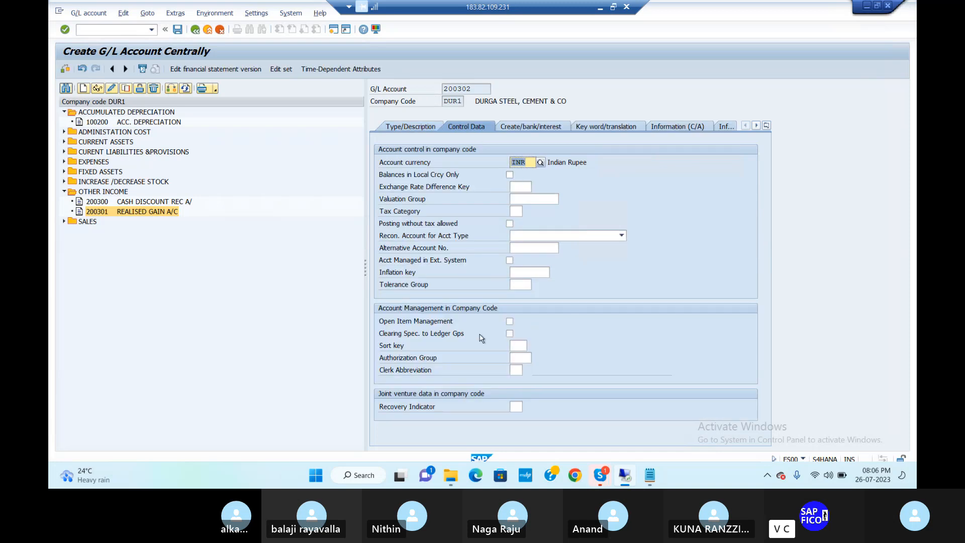
left_click(519, 346)
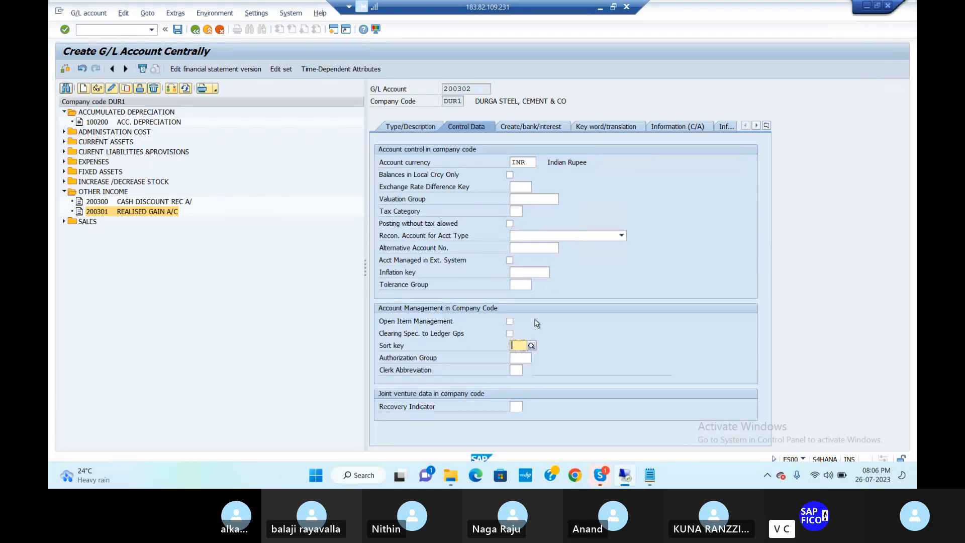
type("018")
key("Return")
Step: Assign field status group G052 for fixed asset retirement to account 200302
left_click(548, 130)
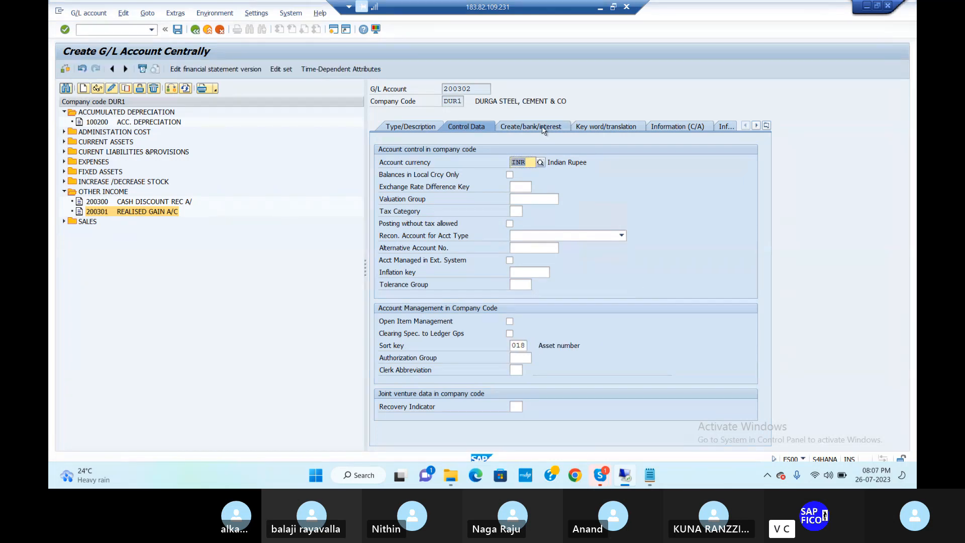
type("G001")
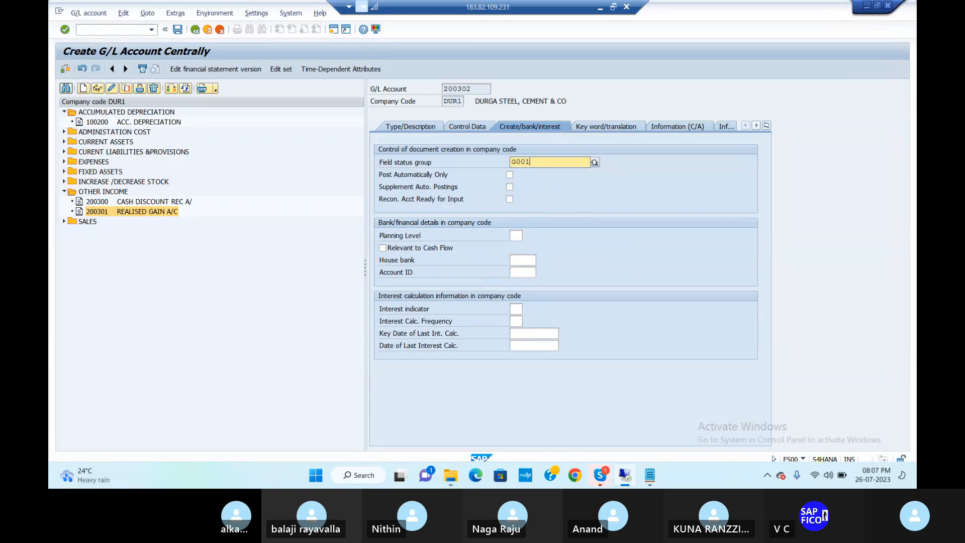
key("Return")
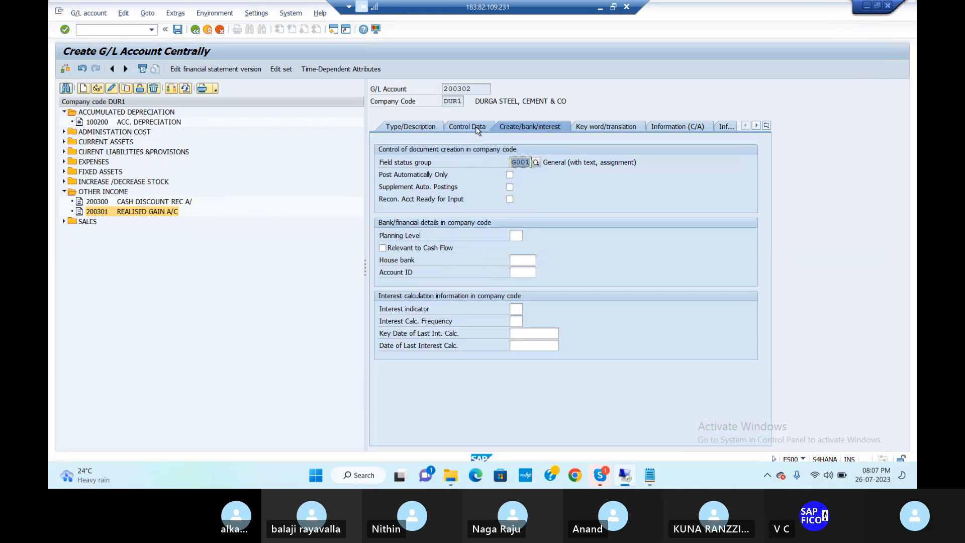
type("G")
key("Return")
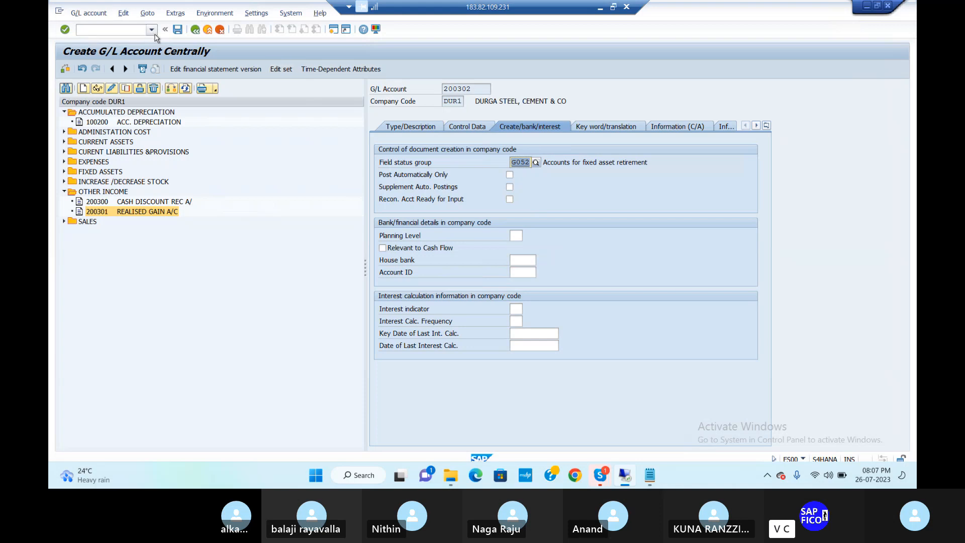
Step: Save account 200302 and start creating G/L account 200303 in company code DUR1
key("ctrl+s")
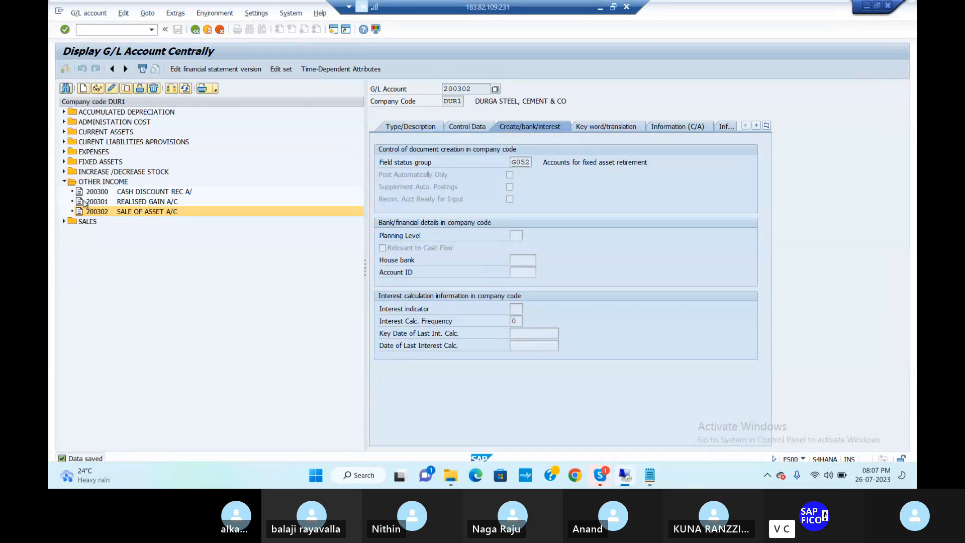
left_click(84, 89)
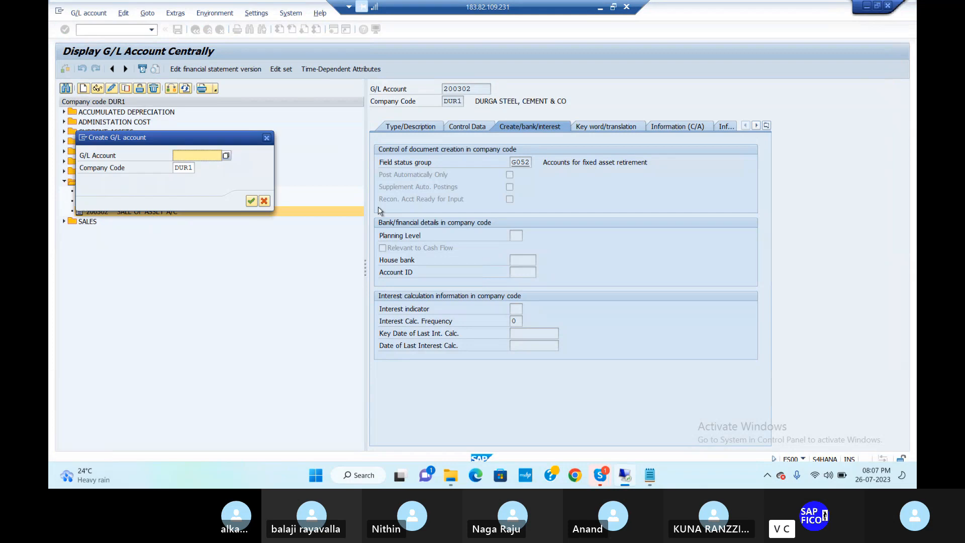
type("200303")
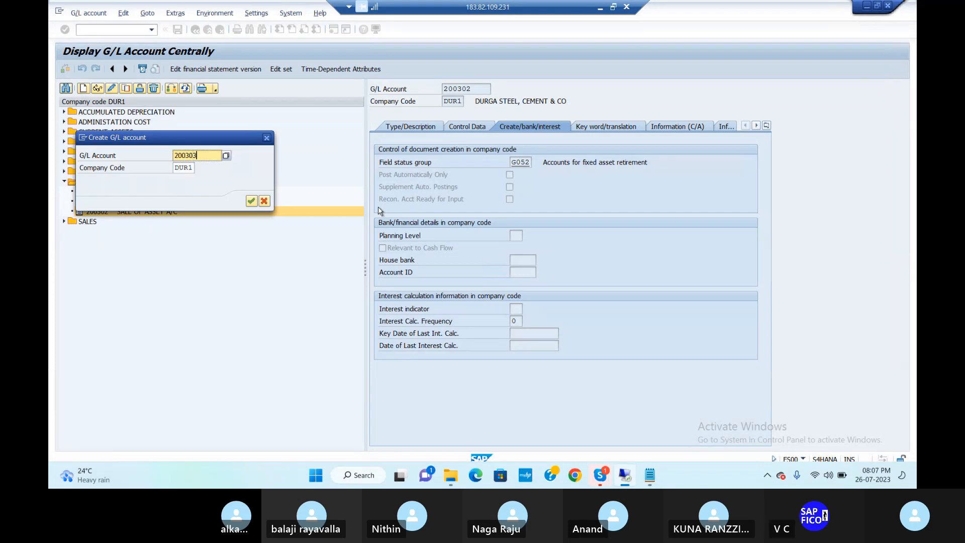
key("Return")
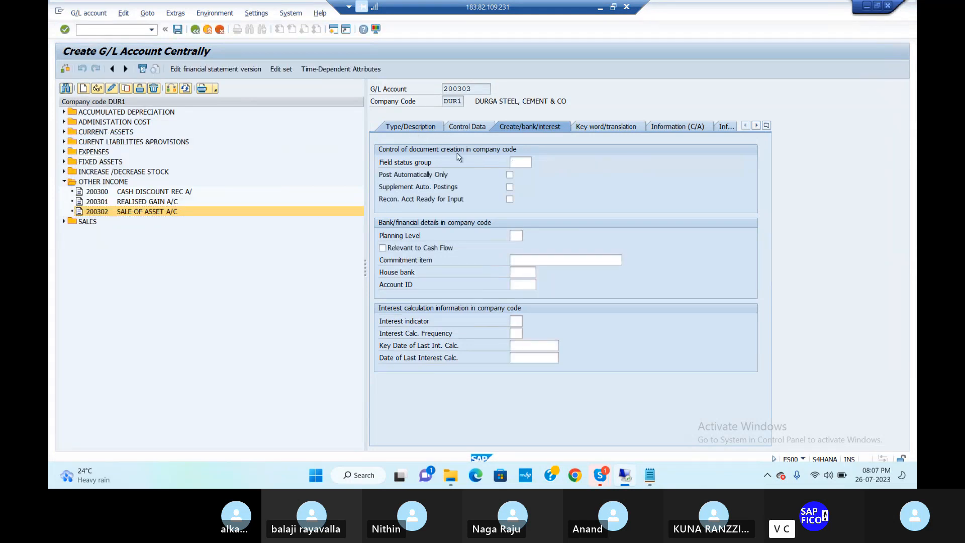
Step: Set account 200303's type to Primary Costs or Revenue and its account group to OTHE OTHER INCOME
left_click(537, 162)
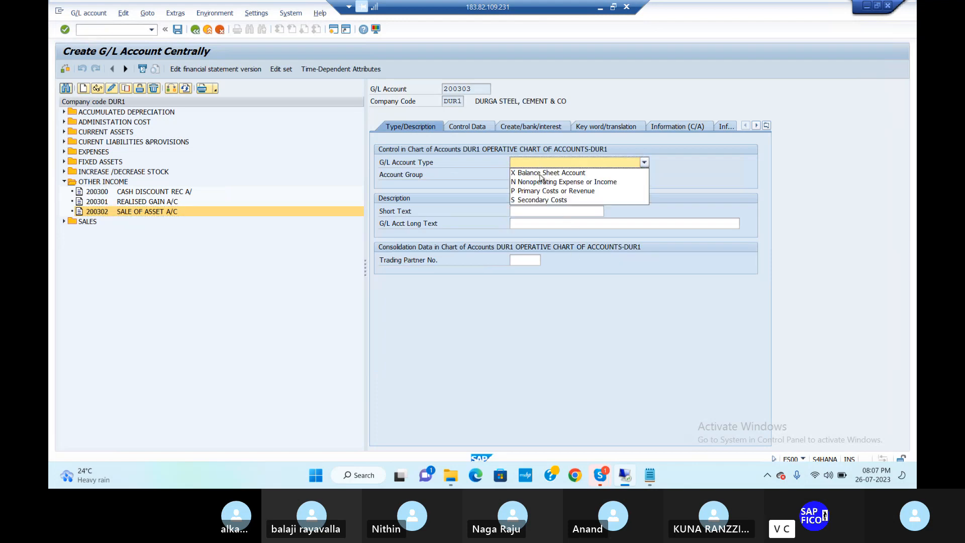
left_click(542, 191)
left_click(553, 176)
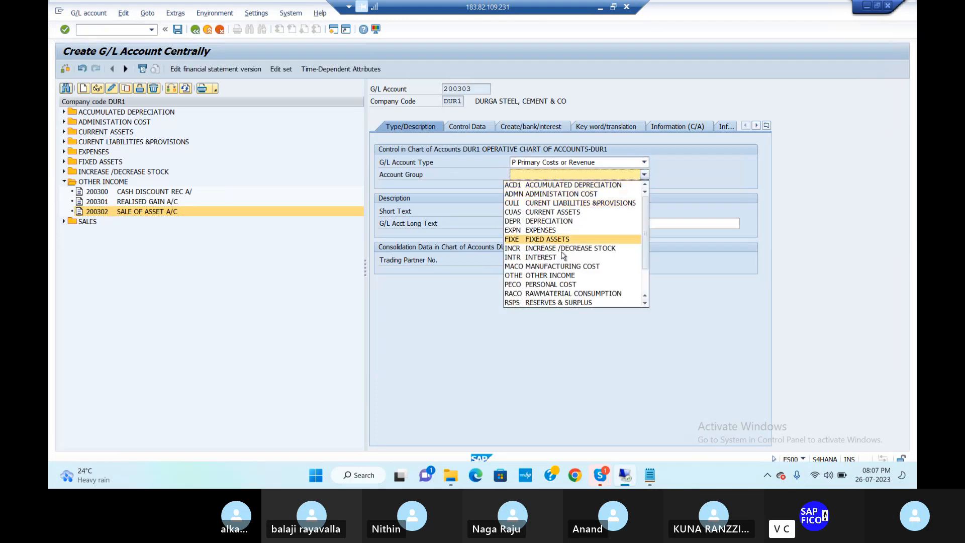
left_click(564, 276)
Step: Enter PROFIT ON SALE OF AS as the account's short text and PROFIT ON SALE OF ASSET as its long text
left_click(563, 213)
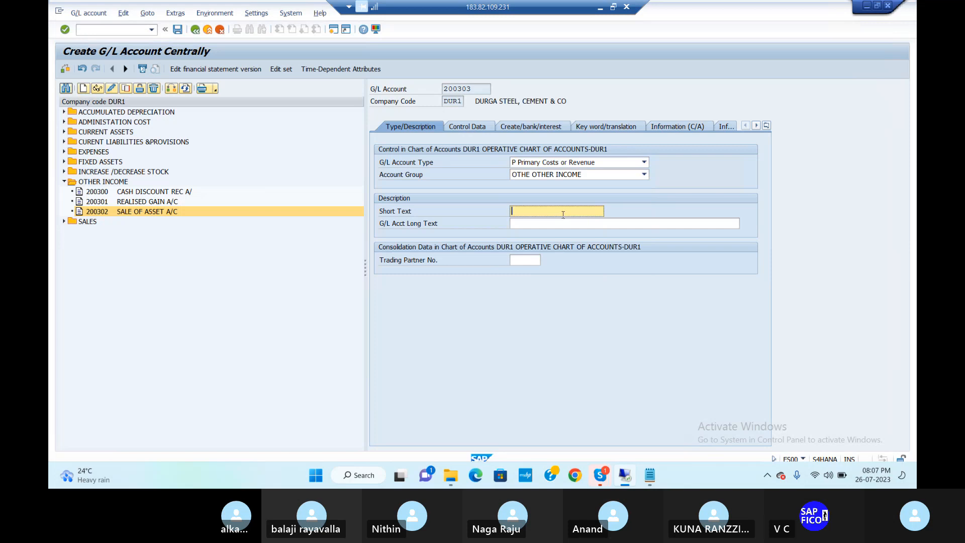
type("PROFIT")
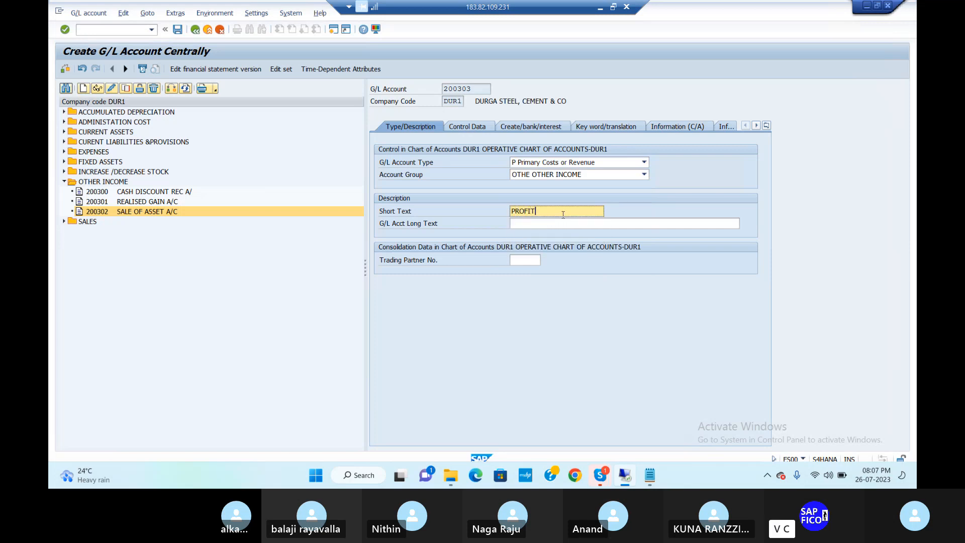
type(" ON SA")
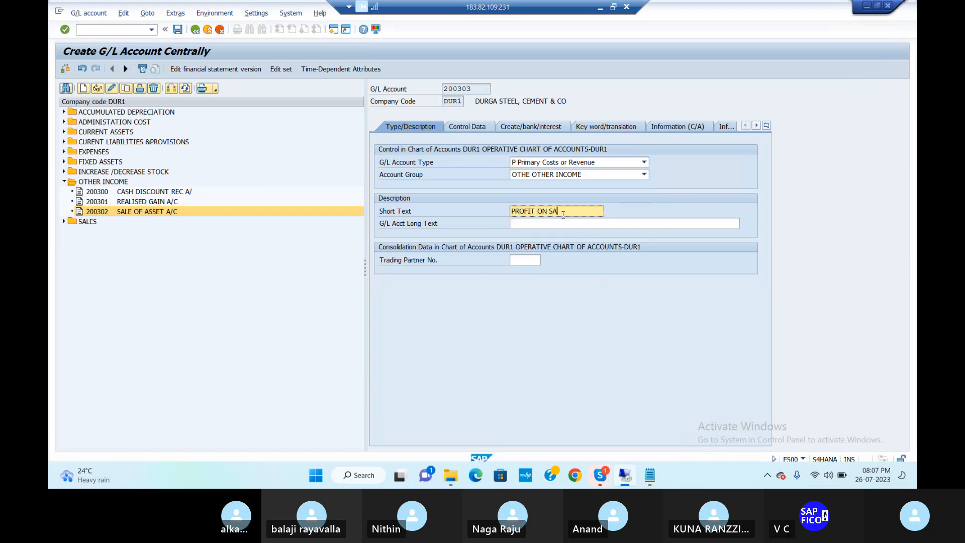
type("LE OF AS")
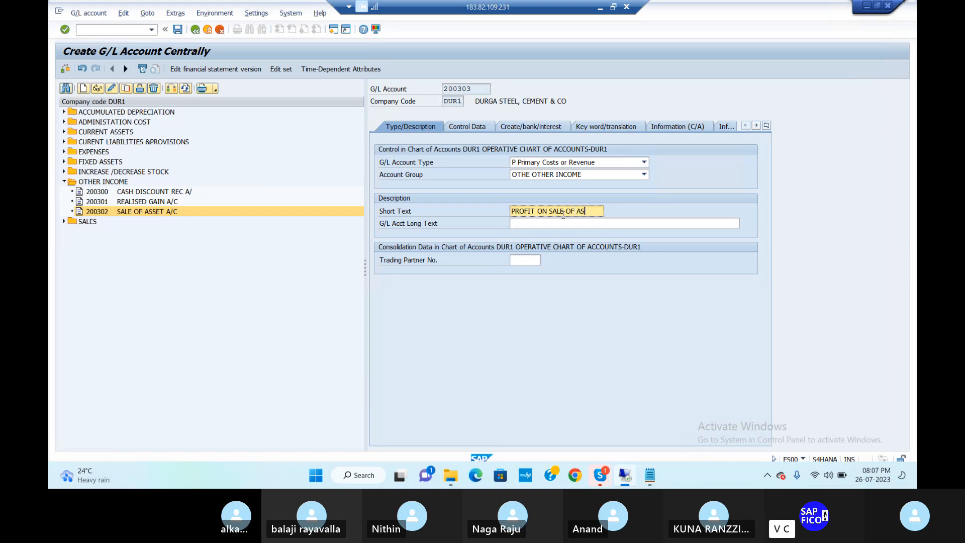
key("Tab")
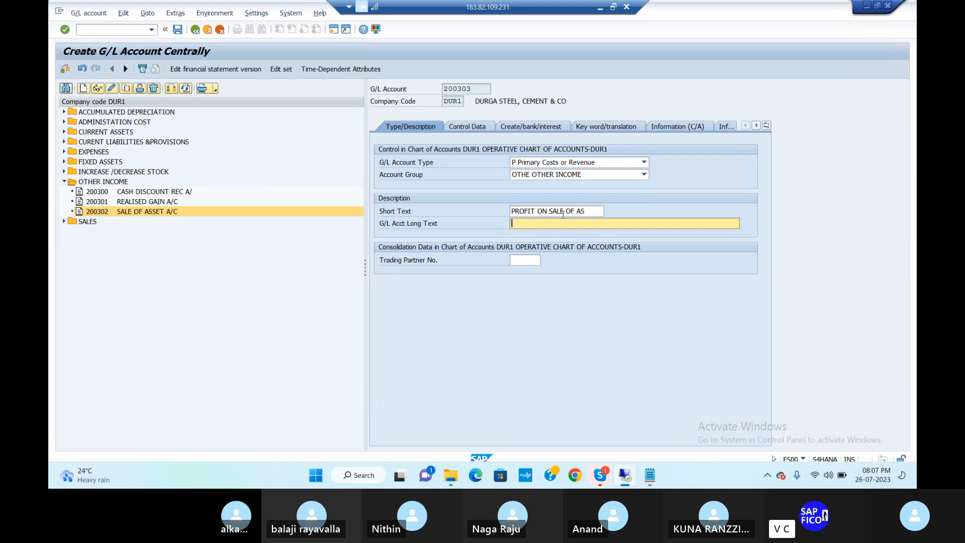
type("PROFIT ON SALE OF ASSET")
key("Return")
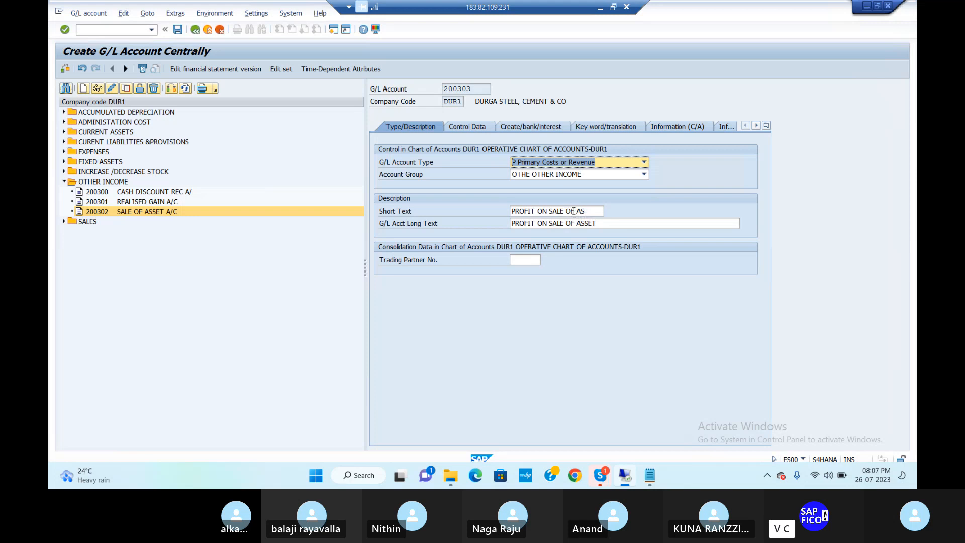
Step: Set the sort key of account 200303 to 018 in the control data
left_click(482, 127)
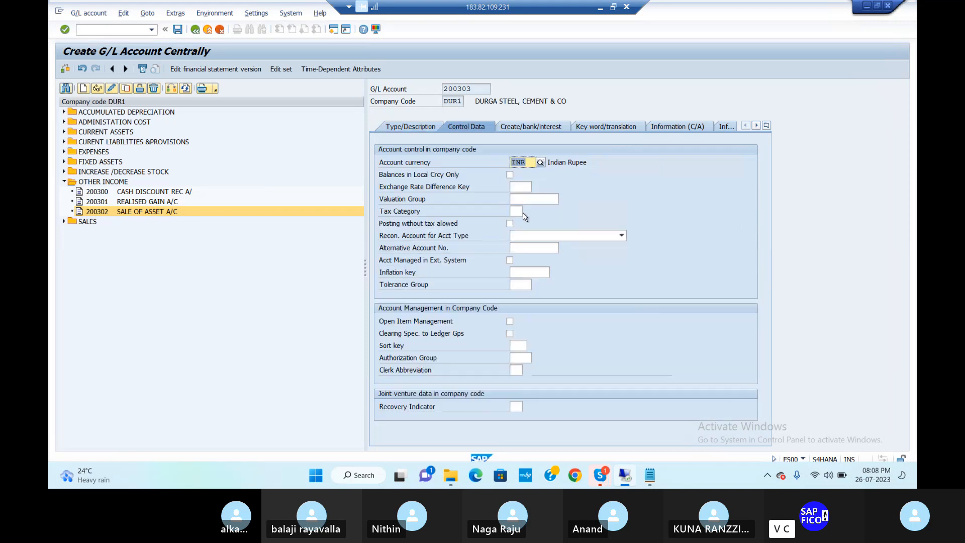
left_click(513, 346)
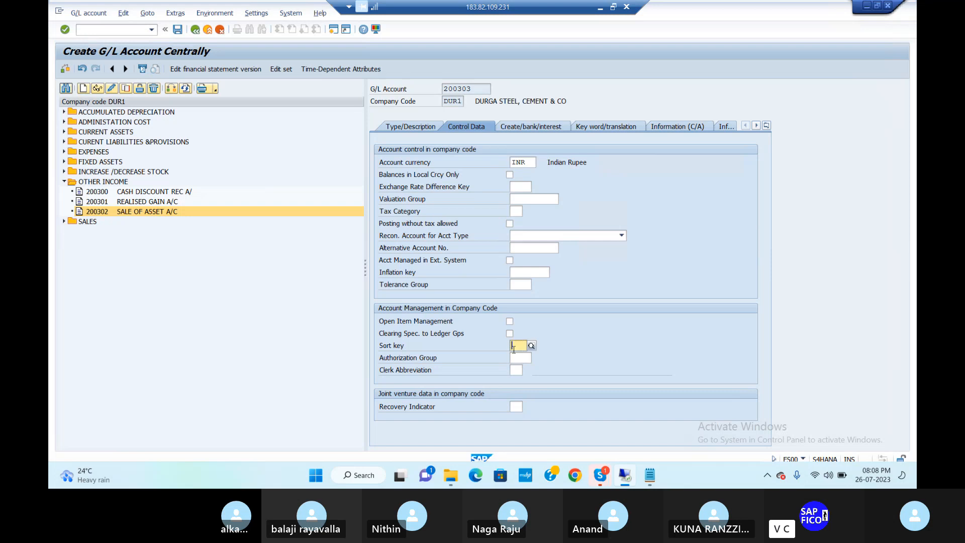
type("018")
key("Return")
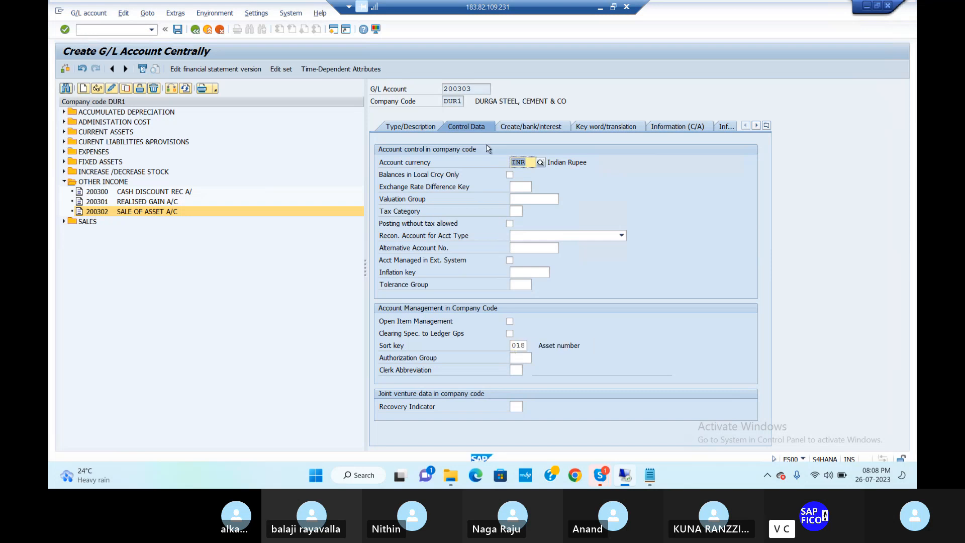
Step: Assign field status group G001 to account 200303 and save the account
left_click(517, 128)
type("G0")
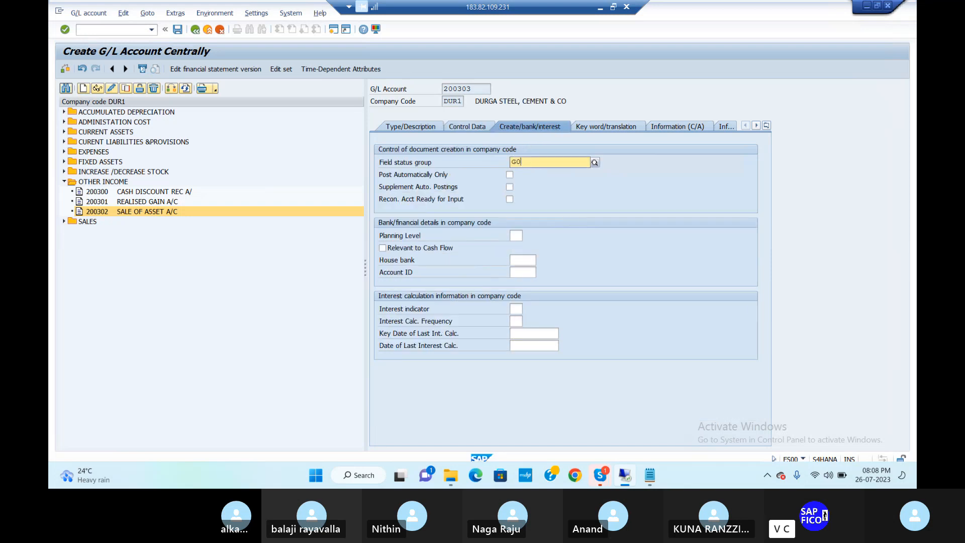
type("01")
key("Return")
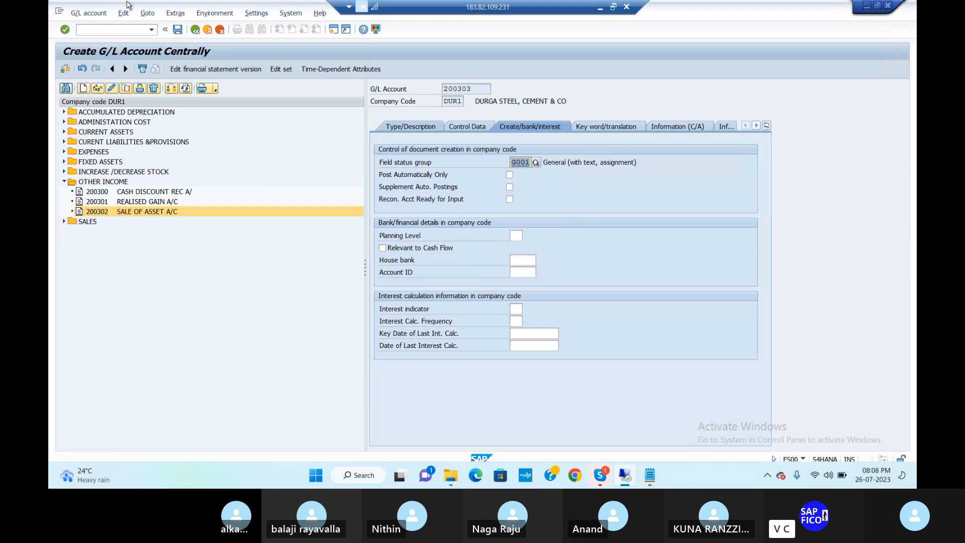
left_click(177, 29)
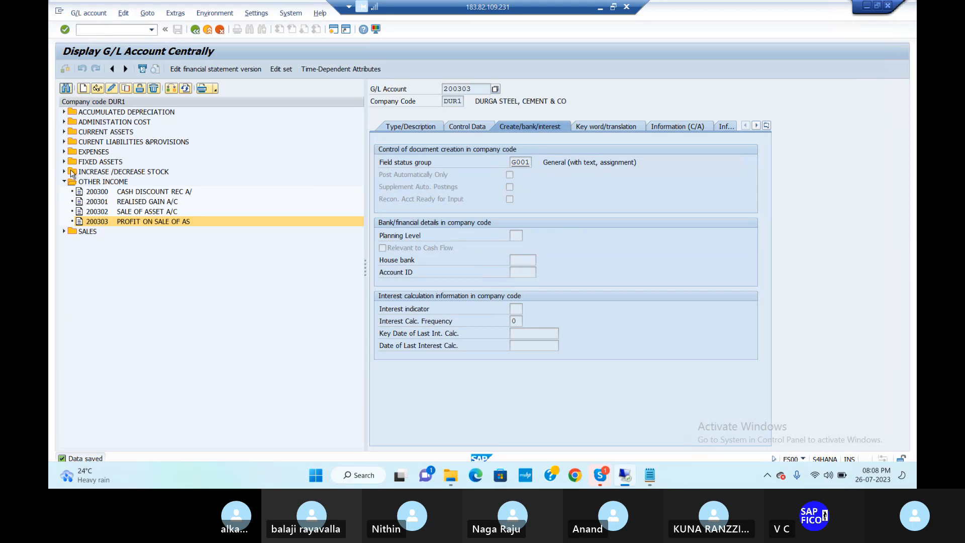
left_click(65, 152)
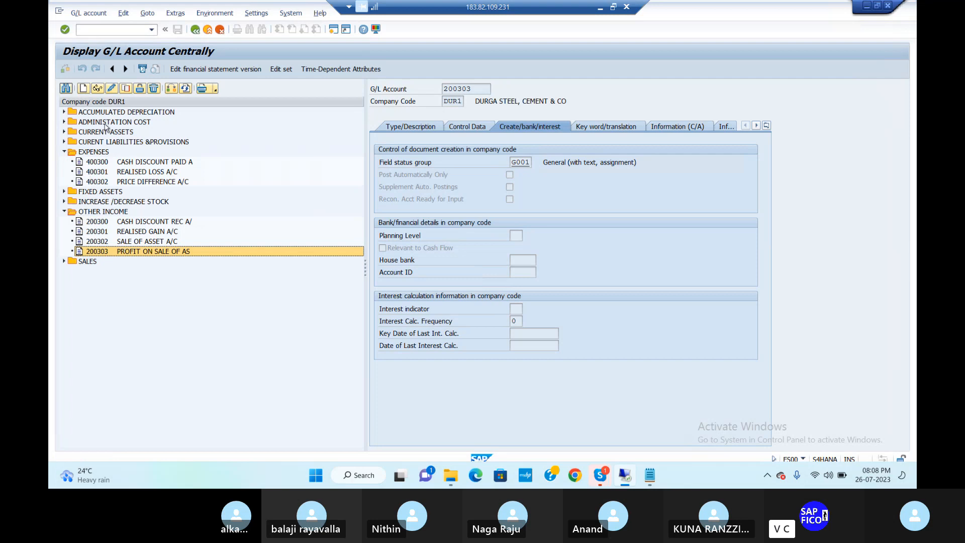
left_click(83, 89)
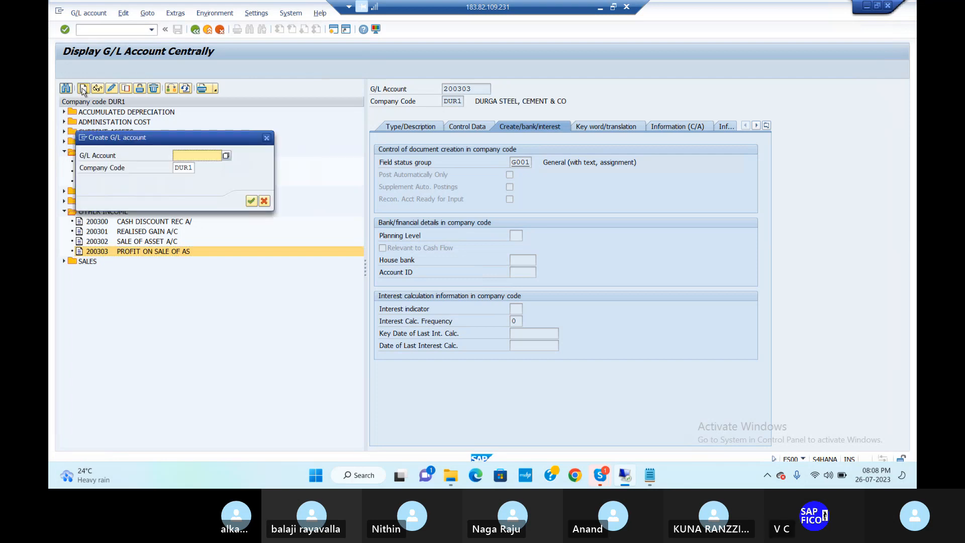
type("400303")
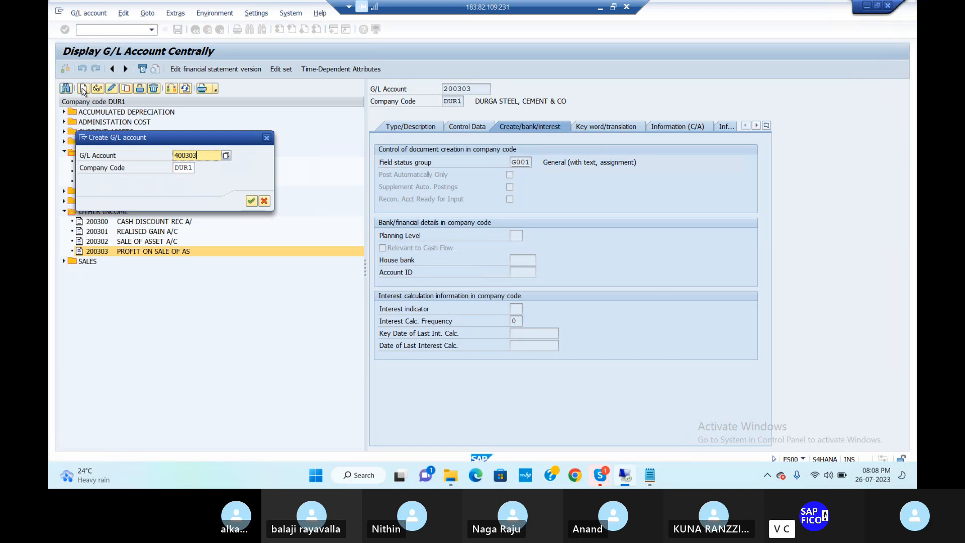
key("Return")
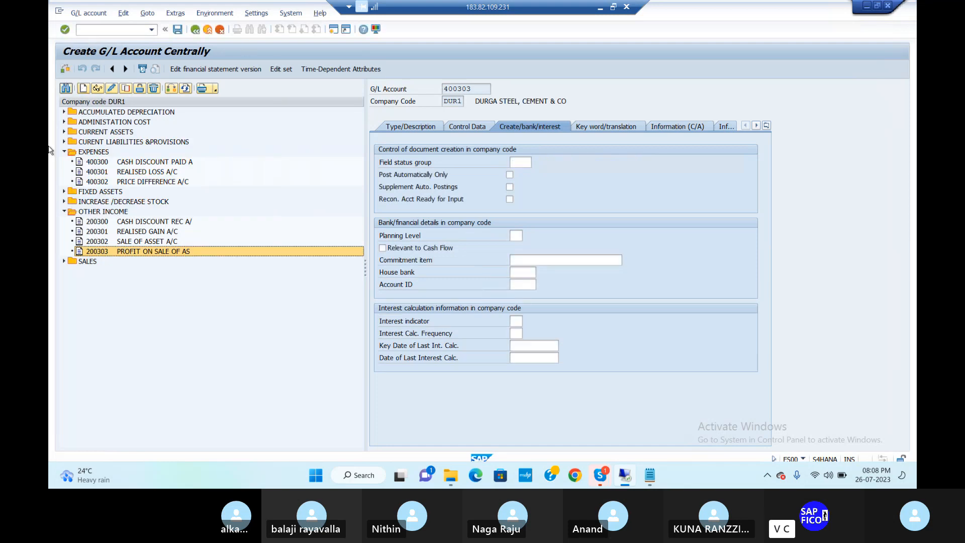
Step: Check the existing administration cost accounts and start creating G/L account 400201 in company code DUR1
left_click(64, 122)
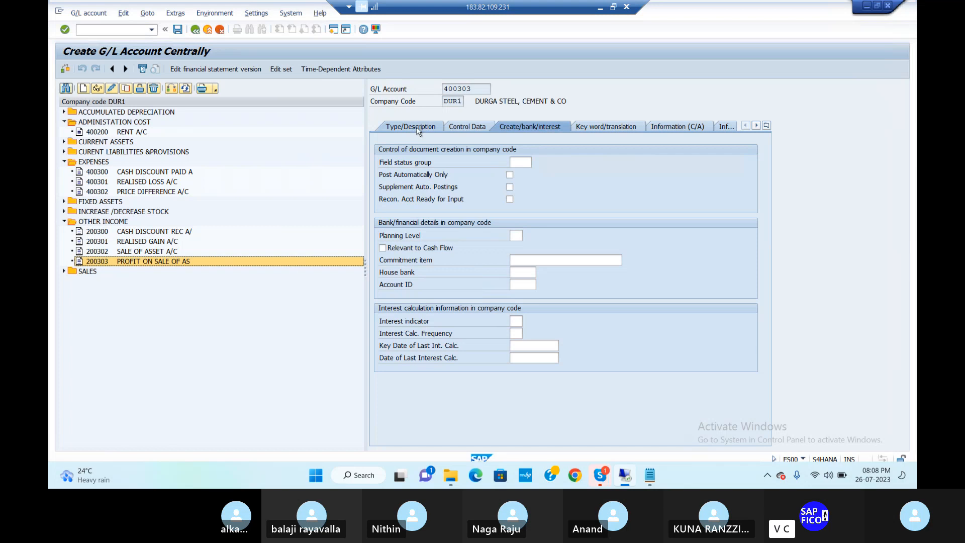
left_click(114, 133)
left_click(84, 89)
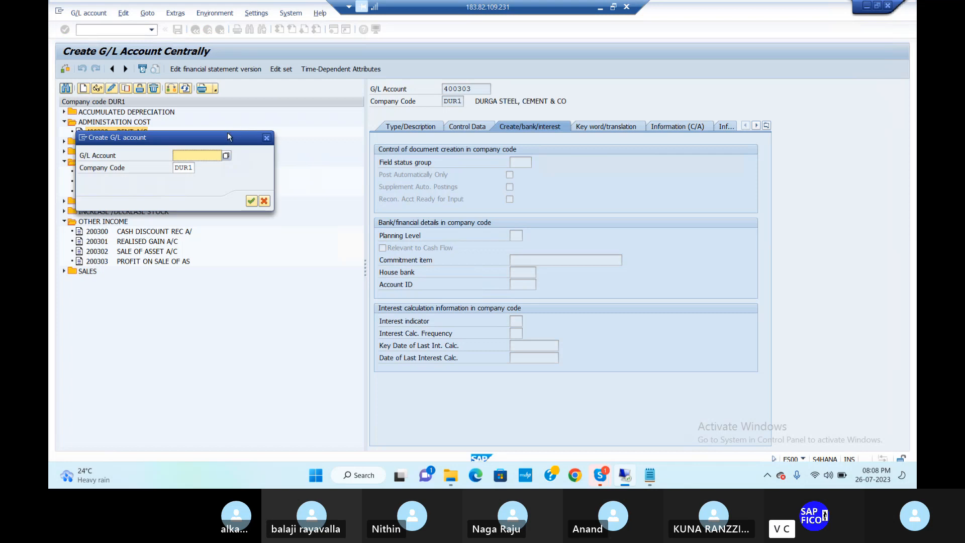
left_click_drag(229, 132, 231, 158)
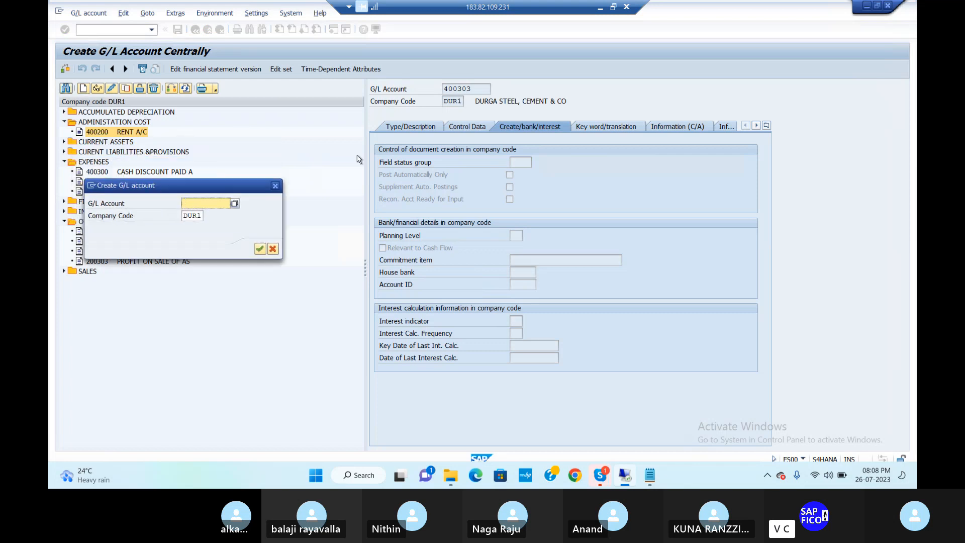
type("400201")
key("Return")
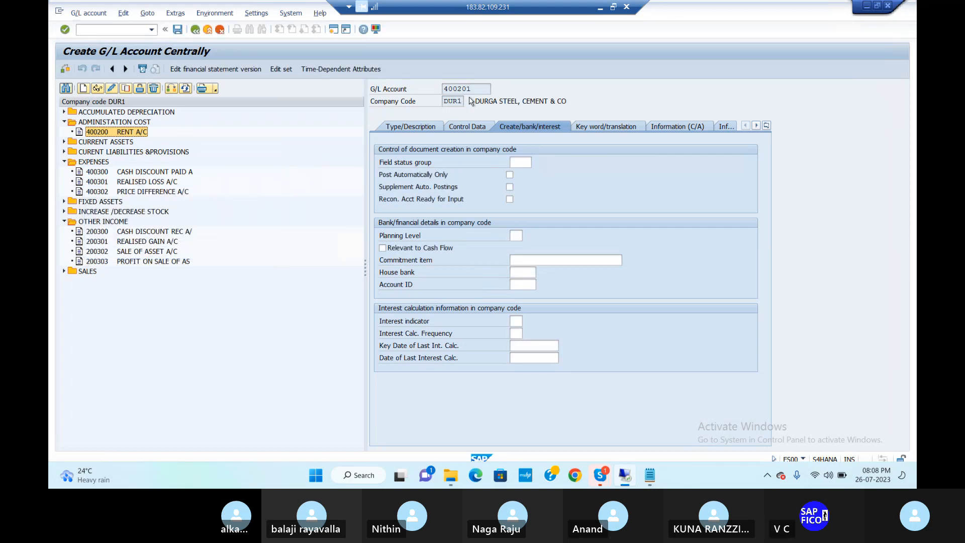
Step: Set account 400201's type to Primary Costs or Revenue and its account group to ADMN ADMINISTATION COST
left_click(411, 126)
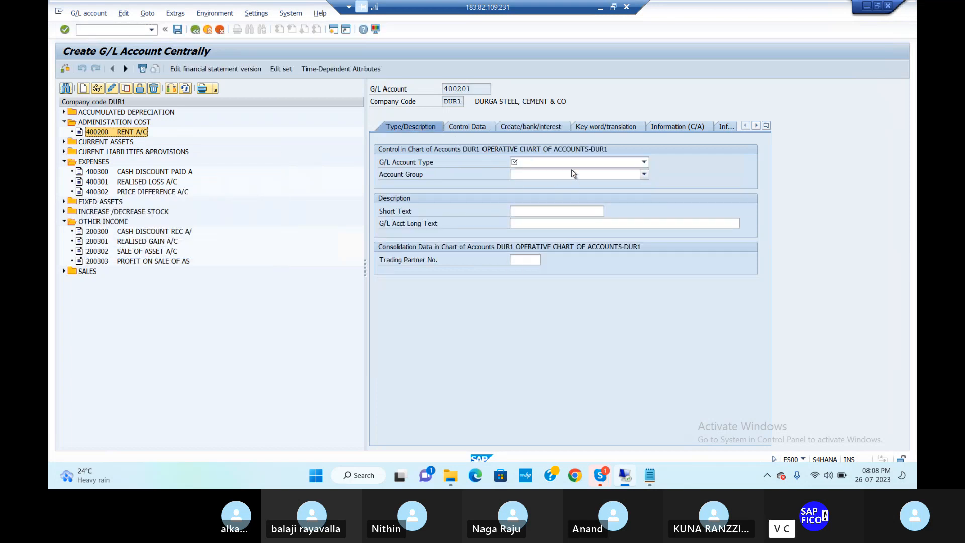
left_click(576, 162)
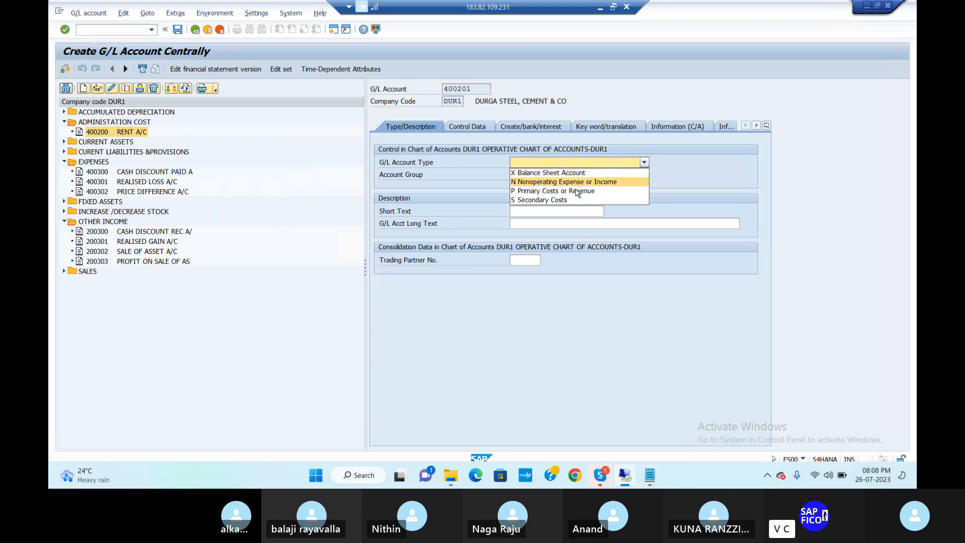
left_click(577, 191)
left_click(542, 174)
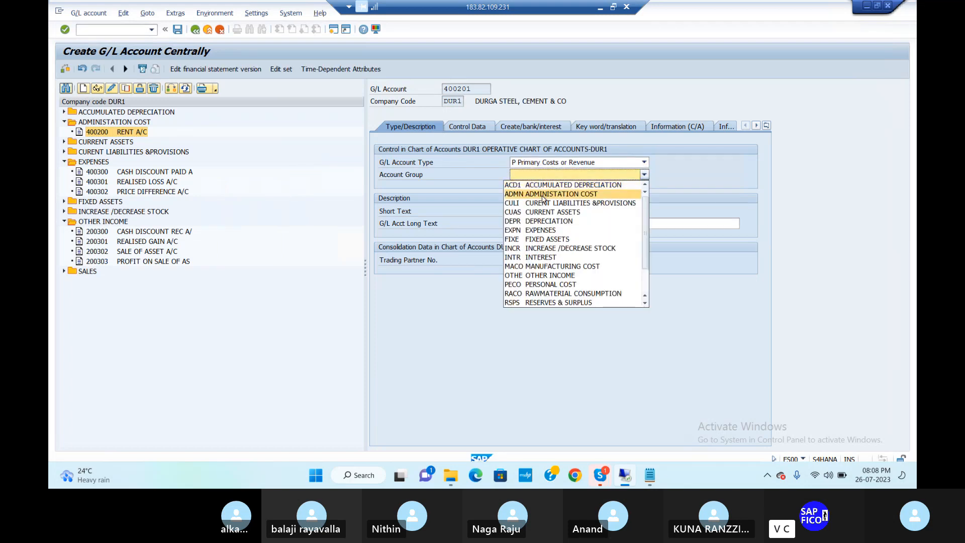
left_click(543, 194)
Step: Enter LOSS ON ASSET A/C as the account's short text and copy it to the long text
left_click(522, 211)
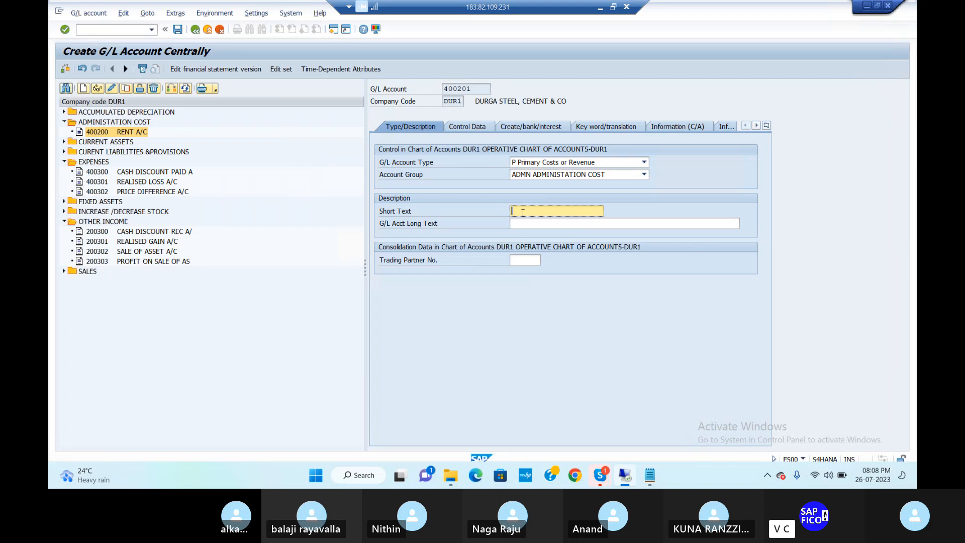
type("LOSS ON ASSET A/C")
key("shift+Left")
key("shift+Left")
key("shift+Left")
key("shift+Left")
key("shift+Left")
key("shift+Left")
key("shift+Left")
key("shift+Left")
key("shift+Left")
key("shift+Left")
key("shift+Left")
key("shift+Left")
key("shift+Left")
key("shift+Left")
key("shift+Left")
key("shift+Left")
key("ctrl+c")
key("Tab")
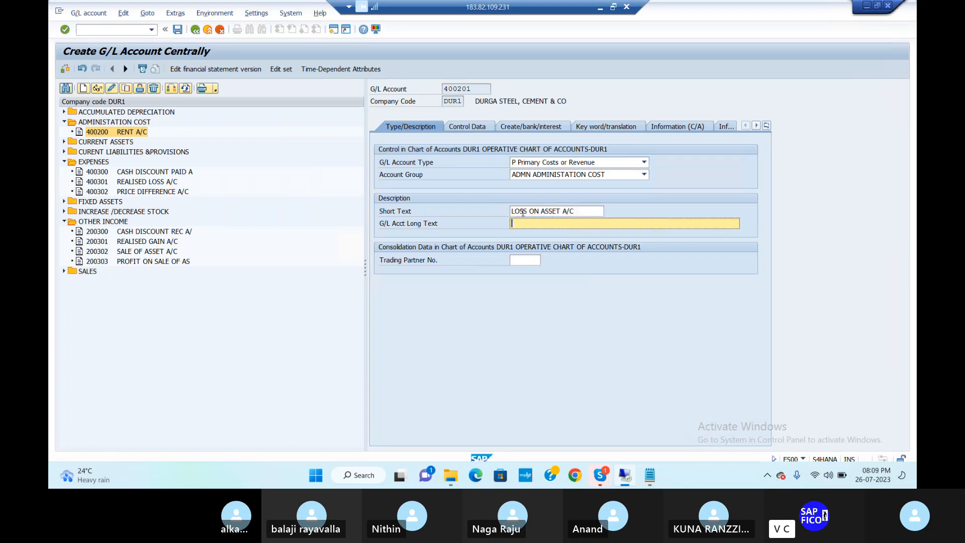
key("ctrl+v")
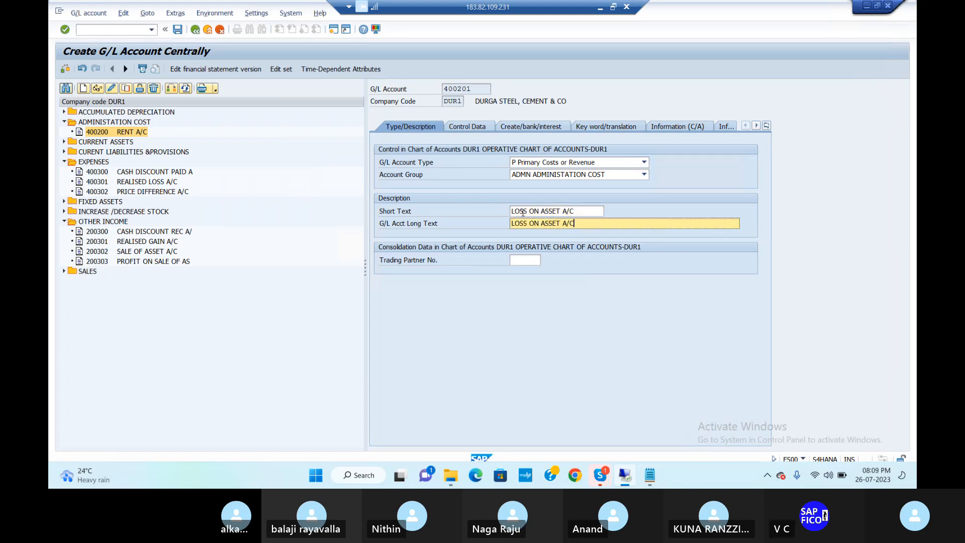
Step: Set the sort key of account 400201 to 018 in the control data
left_click(464, 129)
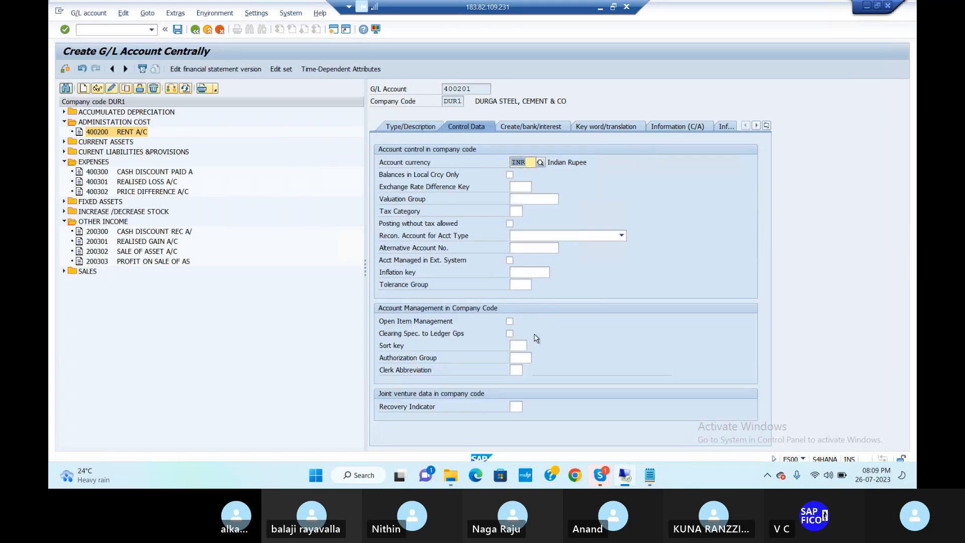
left_click(518, 346)
type("01")
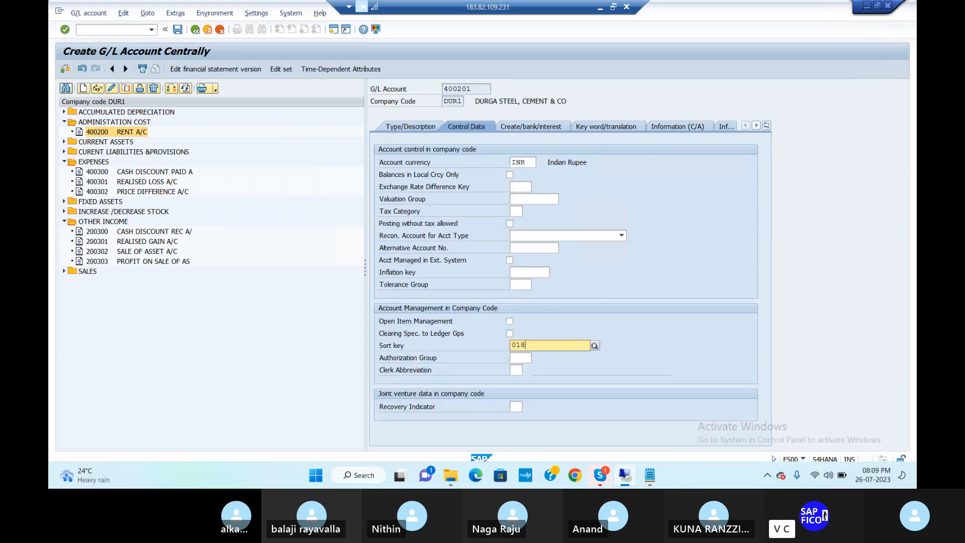
type("8")
key("Return")
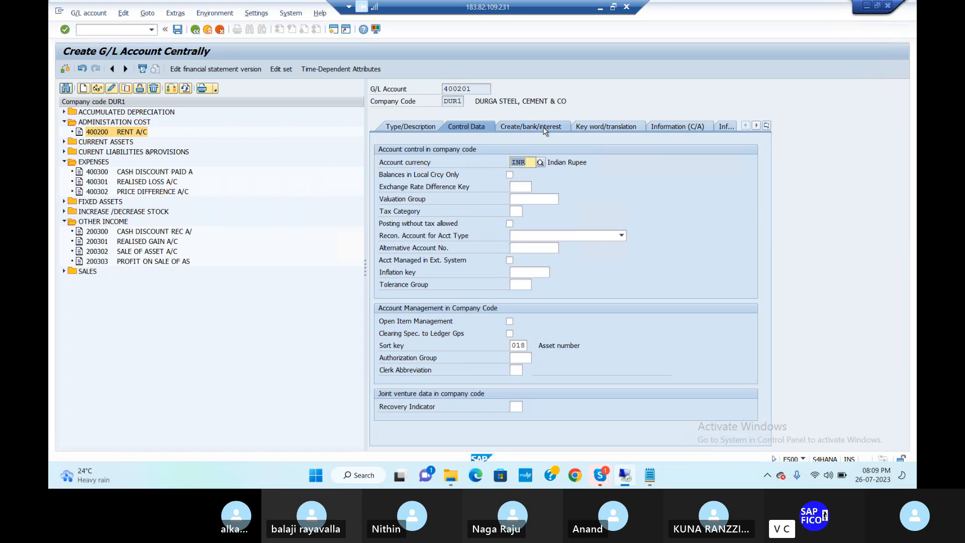
Step: Set the field status group of account 400201 to G001 and save the account
left_click(545, 128)
type("G")
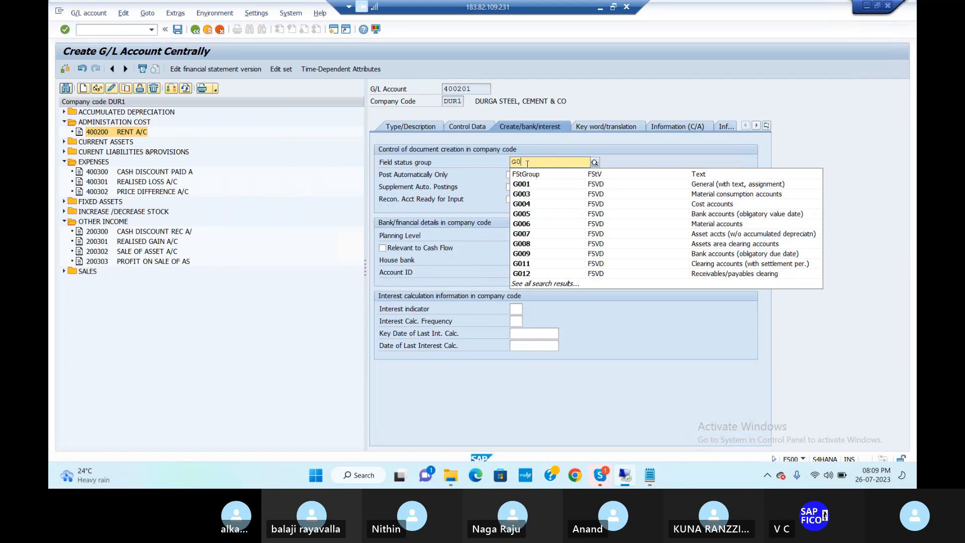
type("0")
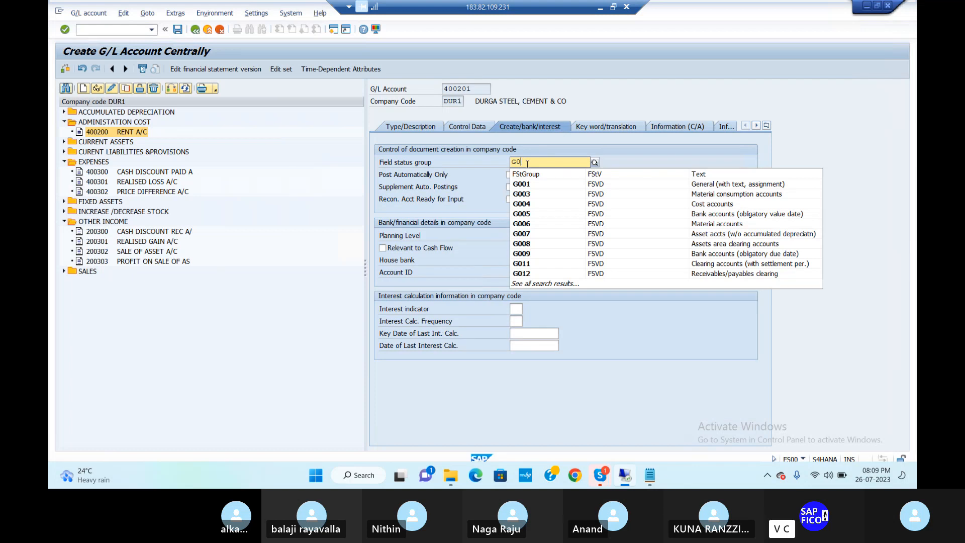
type("01")
key("Return")
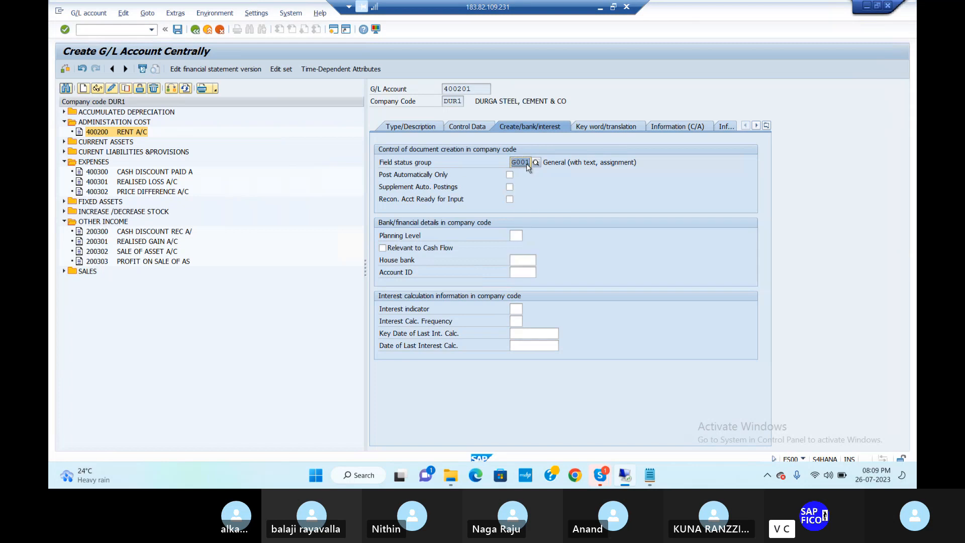
left_click(177, 28)
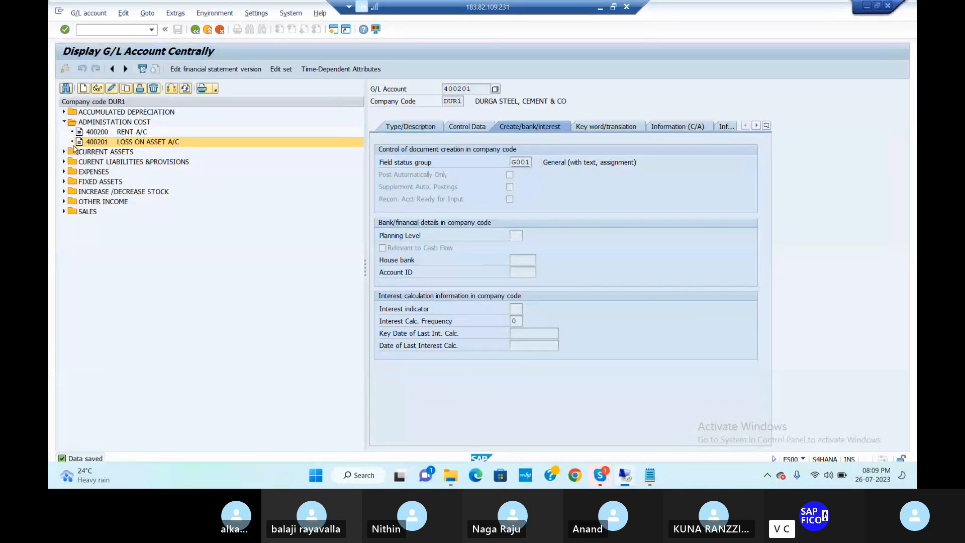
Step: Copy account 400201 as a template for new G/L account 400202 in company code DUR1
left_click(111, 89)
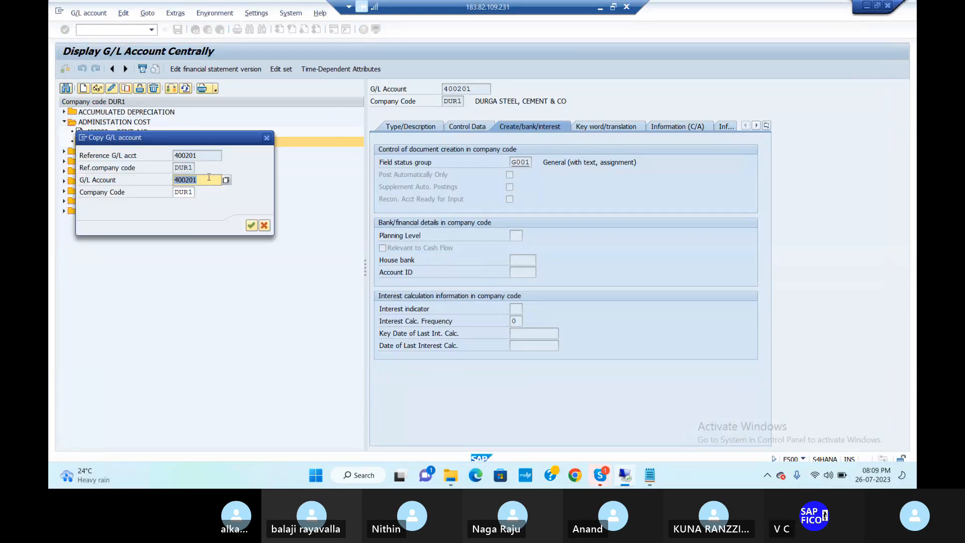
type("400202")
key("Return")
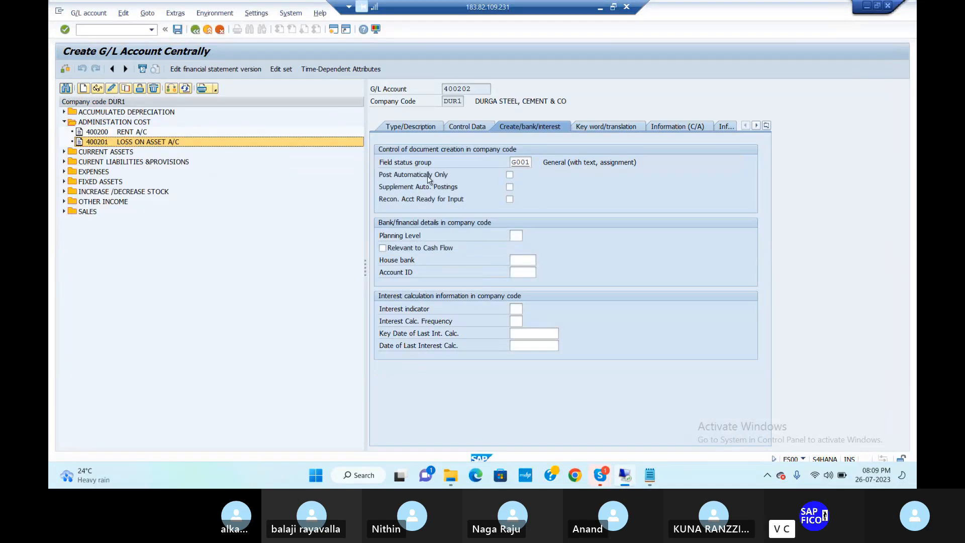
Step: Change the short text of account 400202 to LOSS DUE TO SCRAP A/
left_click(411, 126)
left_click(561, 212)
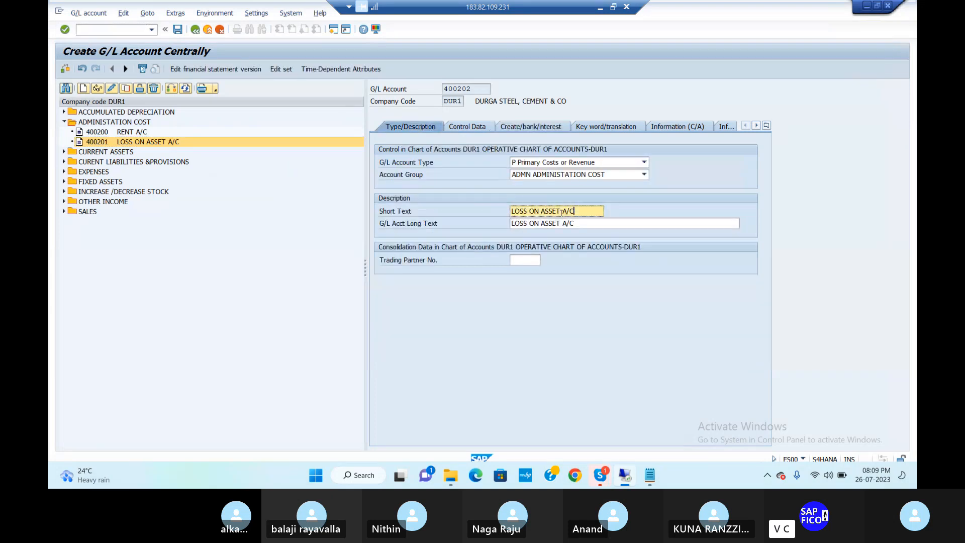
left_click_drag(561, 213, 326, 241)
key("Left")
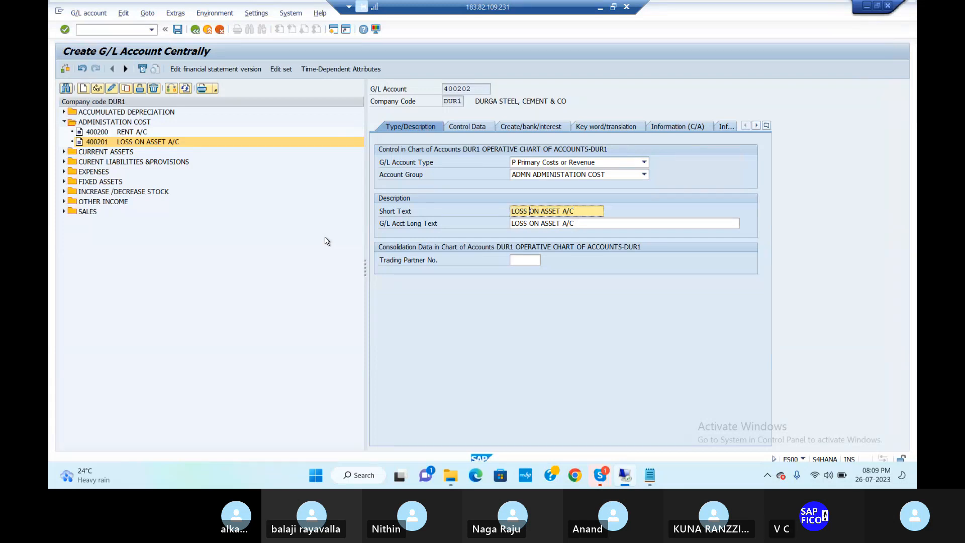
key("Delete")
key("Delete")
key("Delete")
key("Delete")
key("Delete")
key("Delete")
key("Delete")
key("Delete")
key("Delete")
key("Delete")
key("Delete")
key("Delete")
key("Delete")
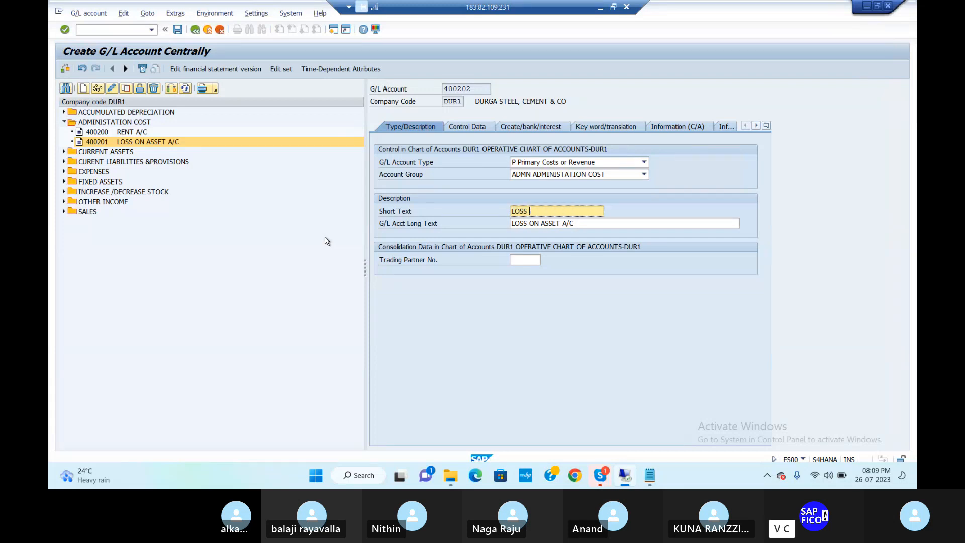
type("DUE TO SCRAP A/")
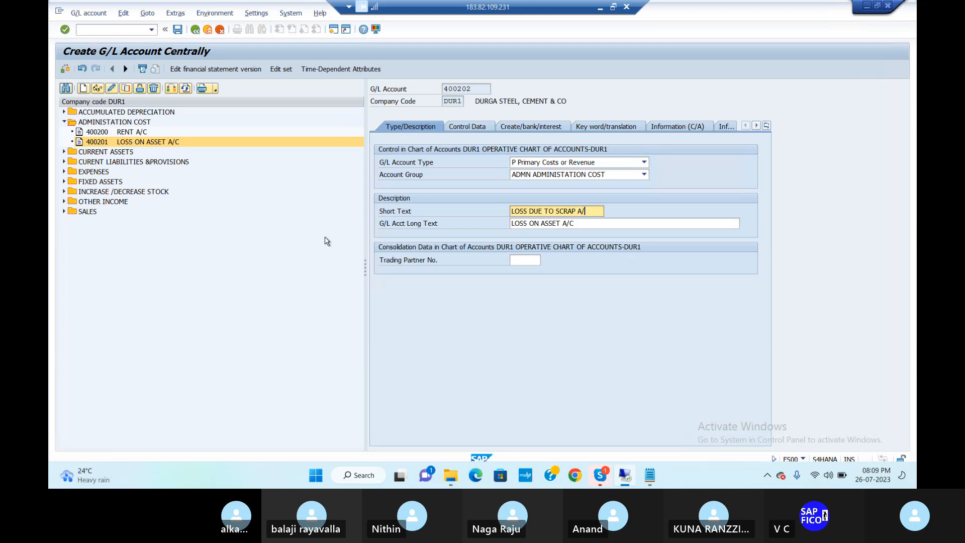
Step: Copy the short text into account 400202's long text, complete it as LOSS DUE TO SCRAP A/C, and save the account
key("shift+Left")
key("shift+Left")
key("shift+Left")
key("shift+Left")
key("shift+Left")
key("shift+Left")
key("shift+Left")
key("shift+Left")
key("shift+Left")
key("shift+Left")
key("shift+Left")
key("shift+Left")
key("shift+Left")
key("shift+Left")
key("shift+Left")
key("shift+Left")
key("shift+Left")
key("shift+Left")
key("shift+Left")
key("shift+Left")
key("ctrl+c")
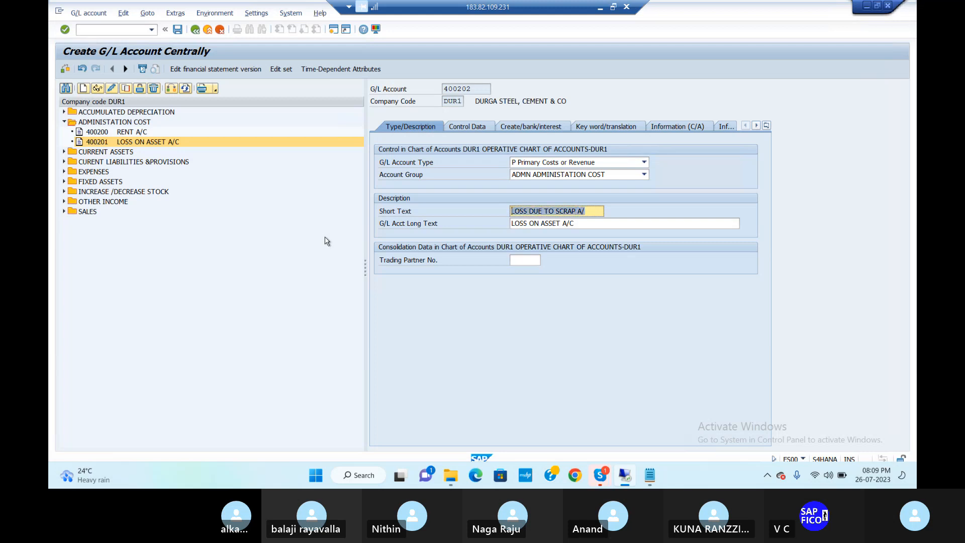
key("Left")
key("Tab")
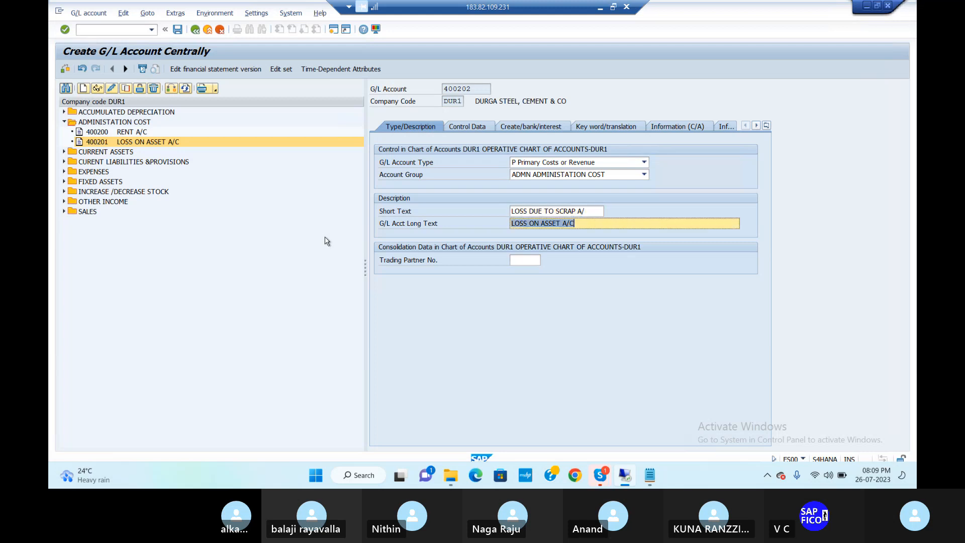
key("ctrl+v")
key("Return")
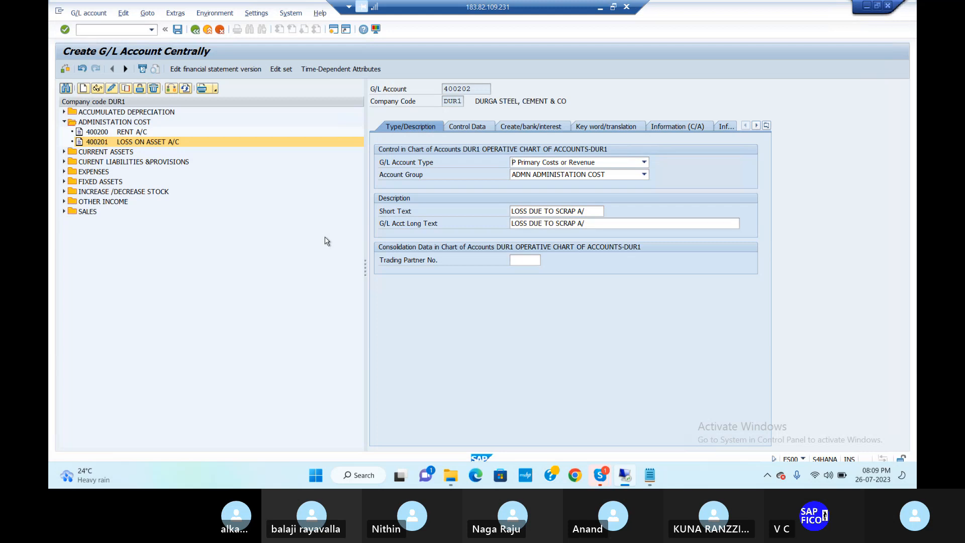
left_click(611, 224)
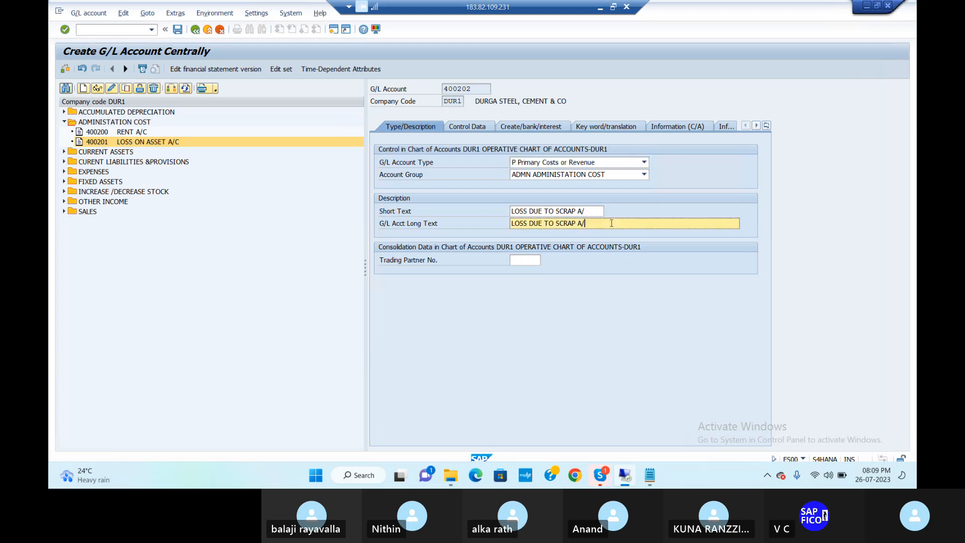
type("C")
left_click(177, 29)
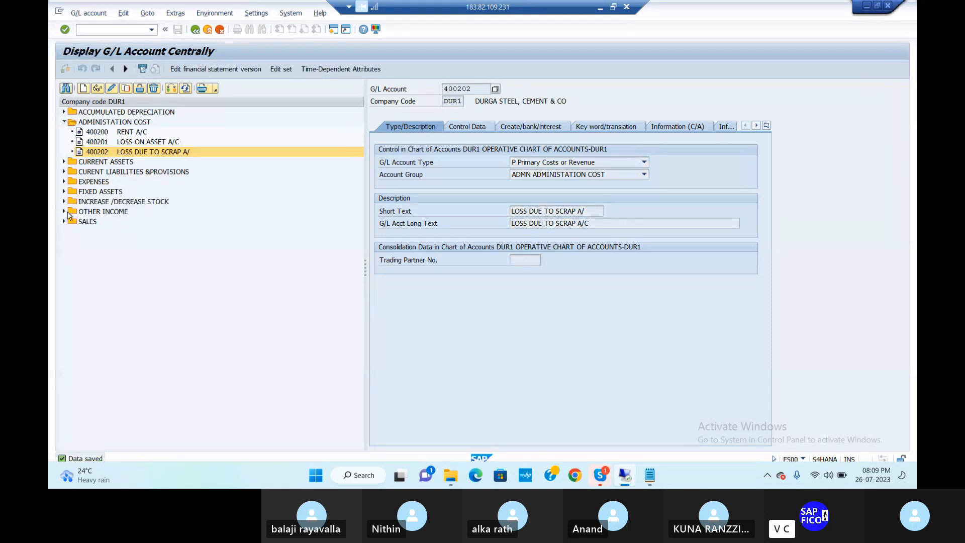
Step: Open transaction OBD4 and look up the number range of the DEPRECIATION account group in chart of accounts DUR1
left_click(106, 29)
type("/NOBD4")
key("Return")
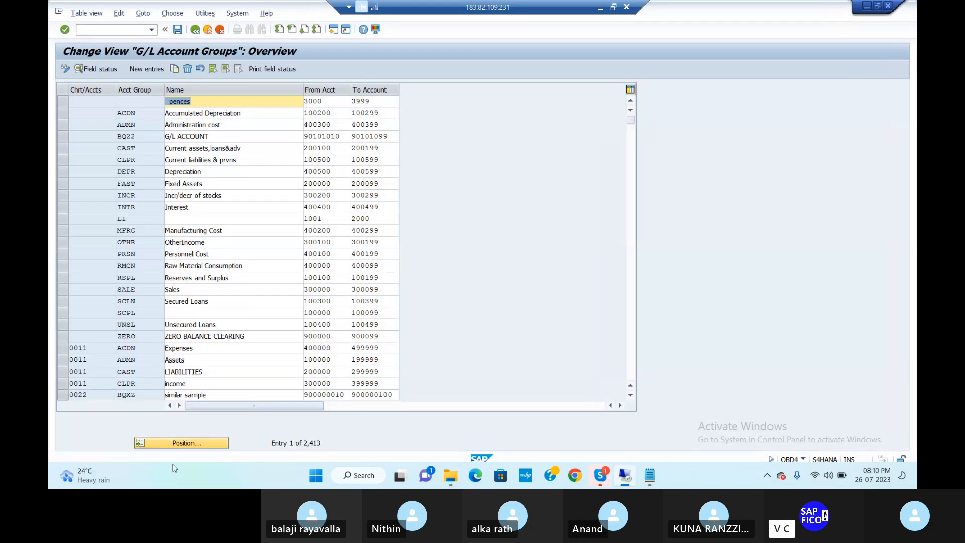
left_click(183, 444)
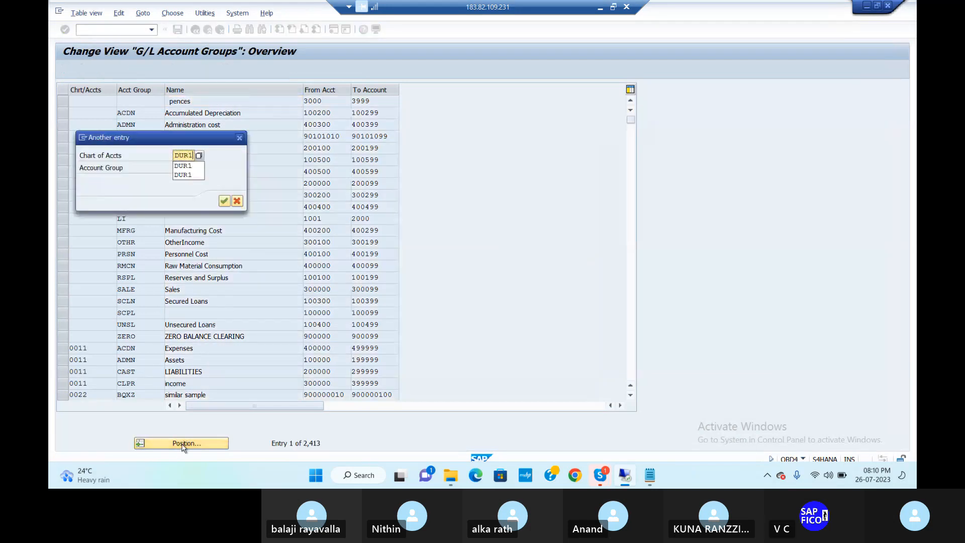
key("Return")
key("Return")
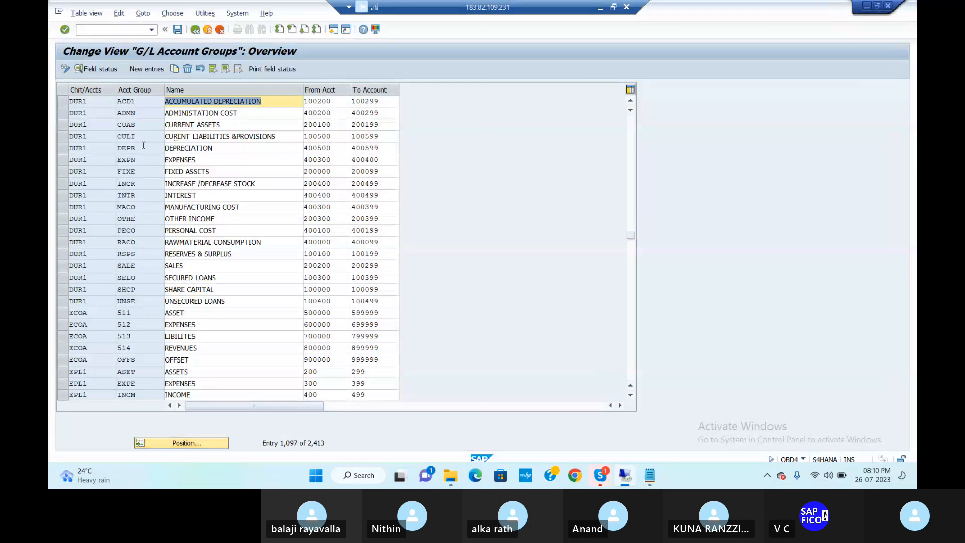
left_click(59, 149)
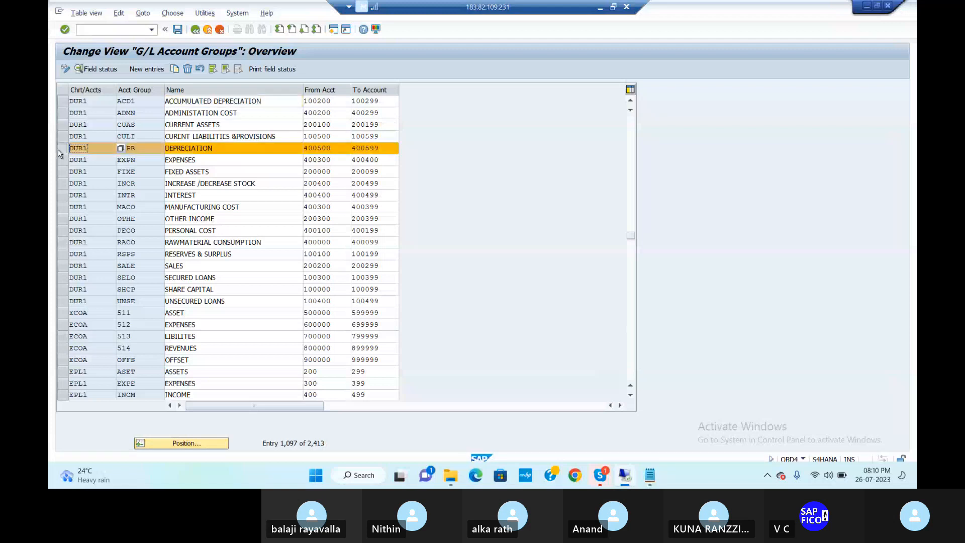
Step: Return to transaction FS00 and start creating G/L account 400500 in company code DUR1
left_click(131, 31)
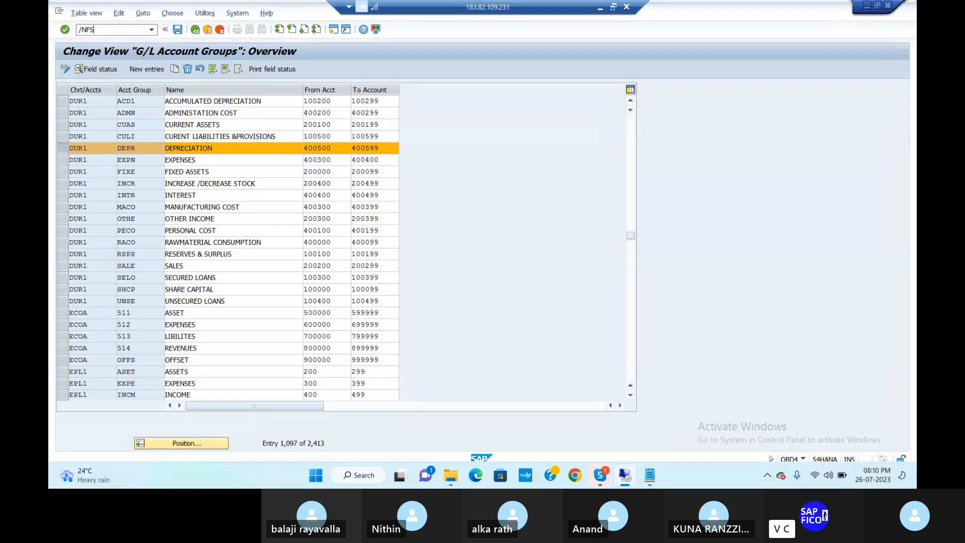
key("Return")
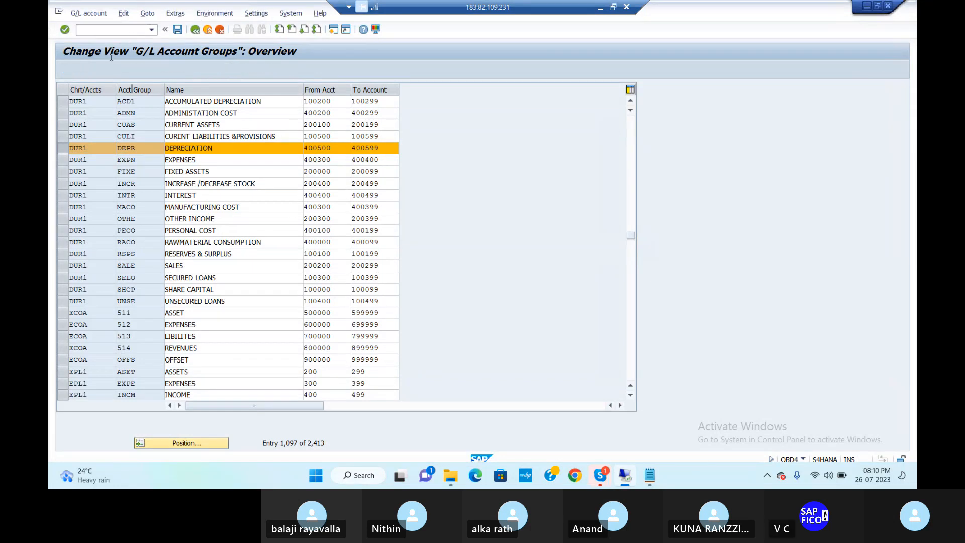
left_click(83, 88)
type("400500")
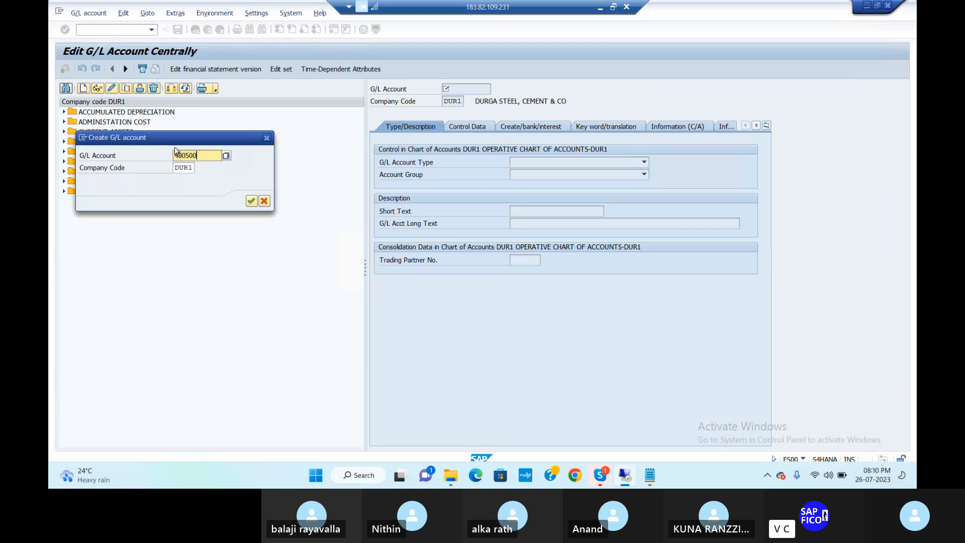
key("Return")
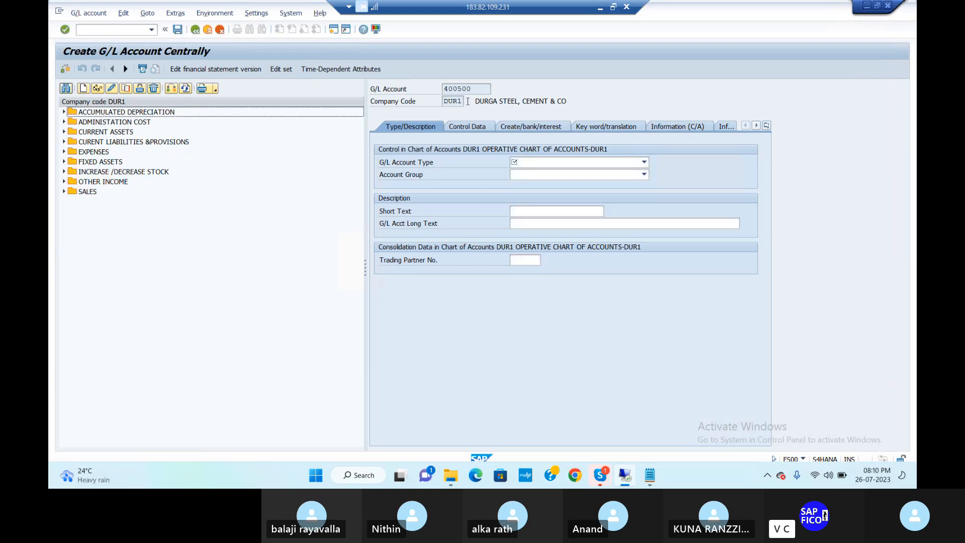
Step: Set account 400500's type to Primary Costs or Revenue and its account group to DEPR DEPRECIATION
left_click(532, 162)
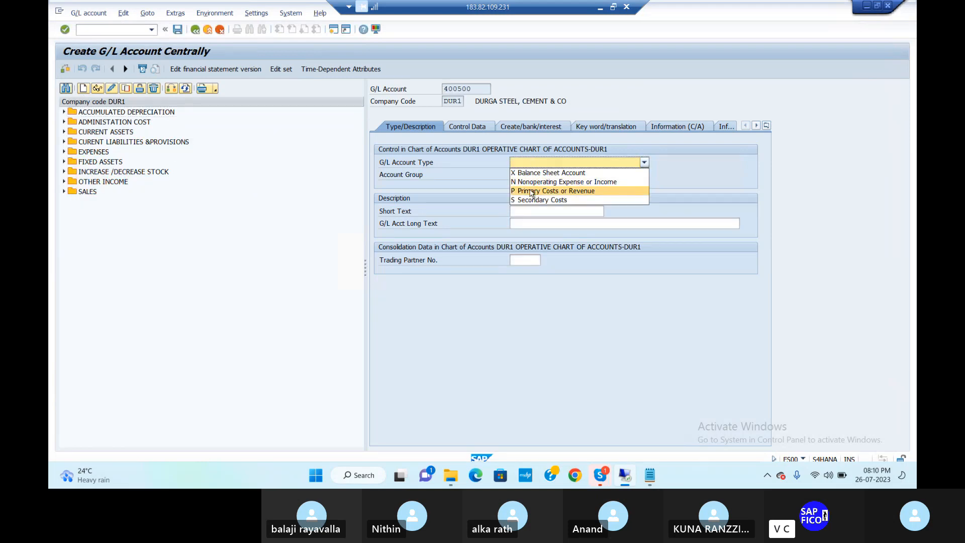
left_click(534, 191)
left_click(537, 175)
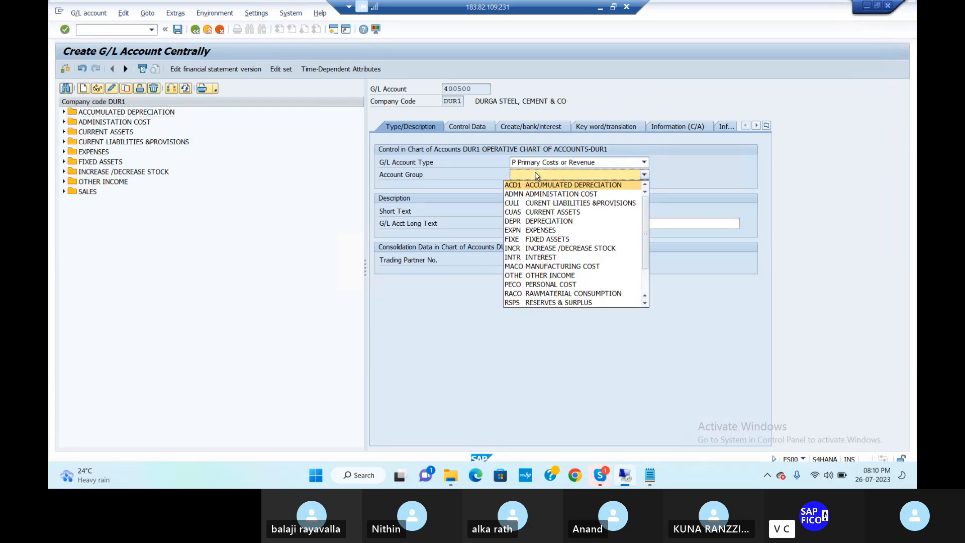
left_click(543, 220)
Step: Enter DEPRECIATION A/C as account 400500's short text and copy it to the long text
left_click(543, 210)
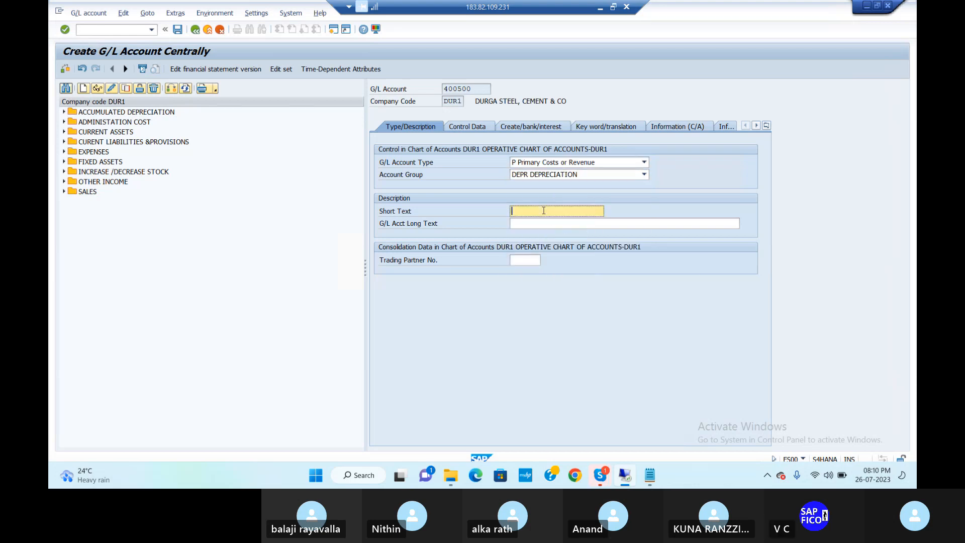
type("DEPRE")
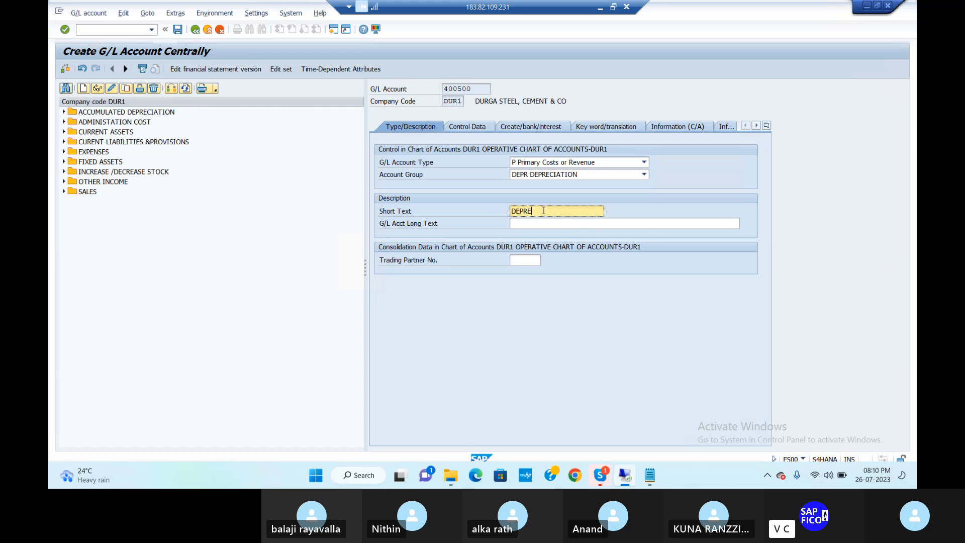
type("CIAI")
type("ION")
key("shift+Left")
key("shift+Left")
key("shift+Left")
key("shift+Left")
key("shift+Left")
key("shift+Left")
key("shift+Left")
key("shift+Left")
key("shift+Left")
key("shift+Left")
key("shift+Left")
key("shift+Left")
key("shift+Left")
key("shift+Left")
key("shift+Left")
key("shift+Left")
key("ctrl+c")
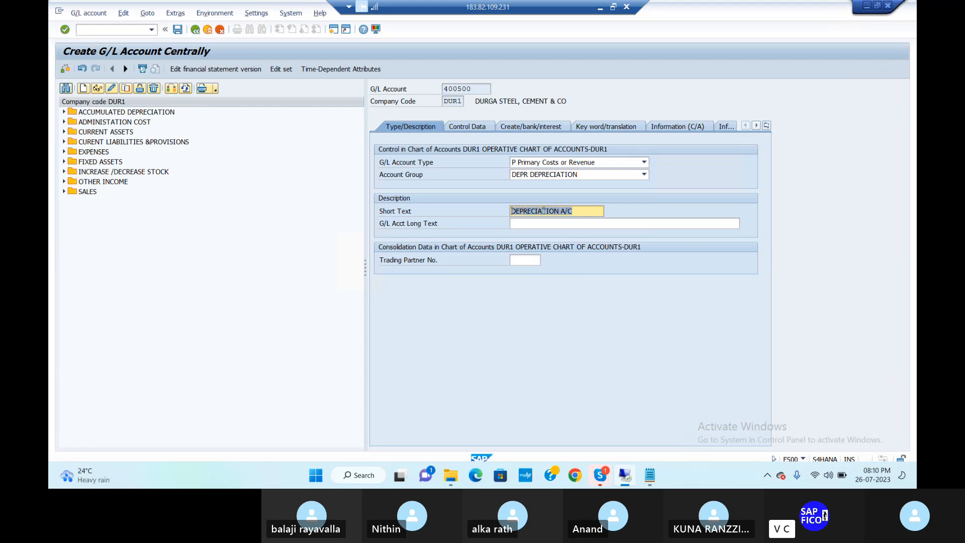
key("Tab")
key("ctrl+v")
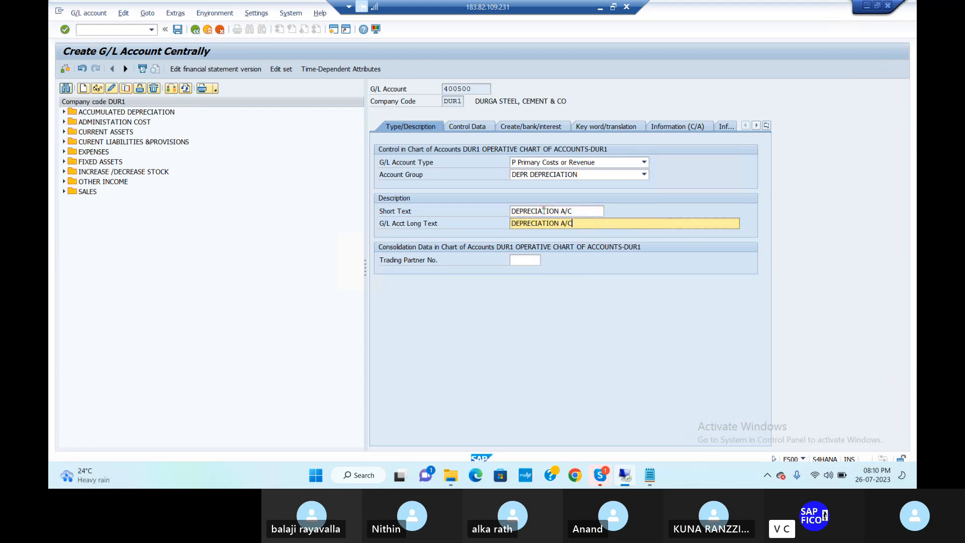
Step: Set the sort key of account 400500 to 018 in the control data
left_click(484, 148)
left_click(466, 126)
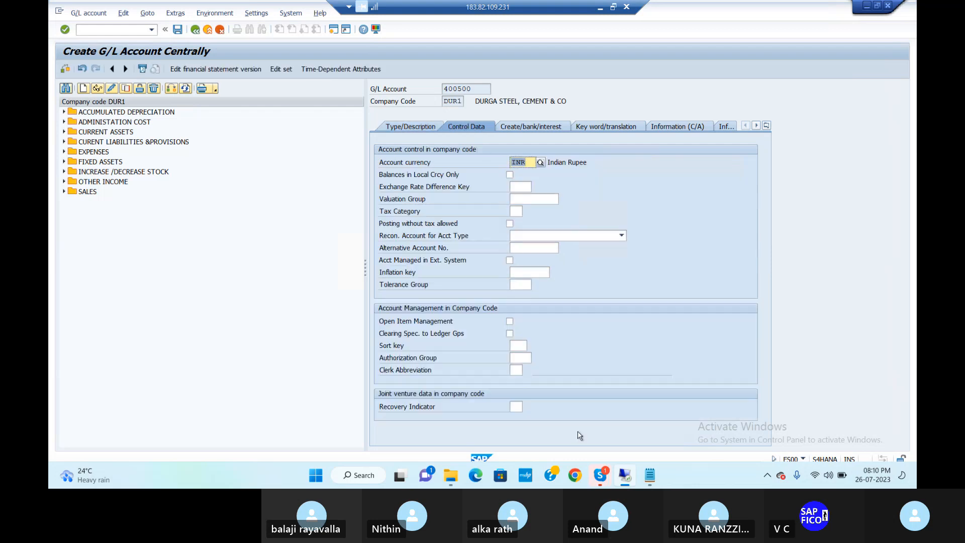
left_click(518, 345)
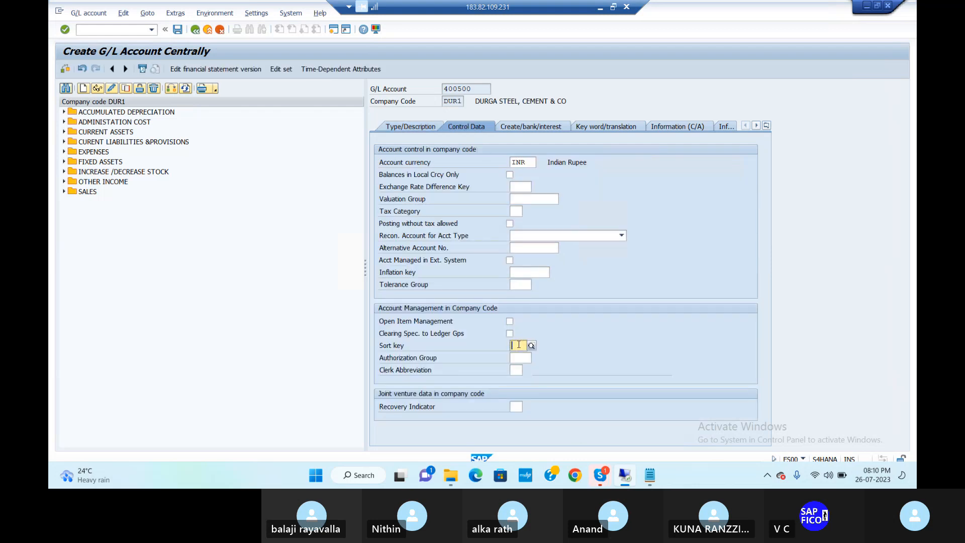
type("018")
key("Return")
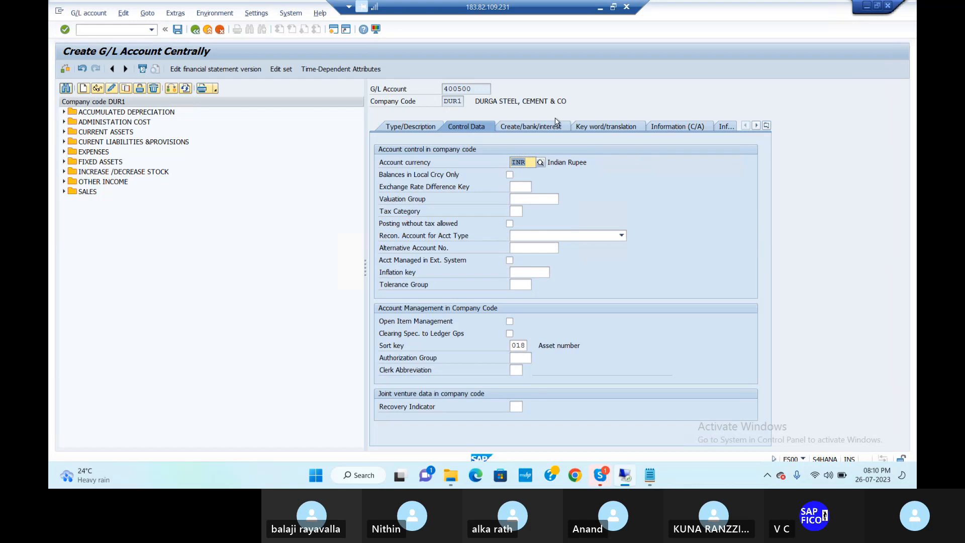
Step: Set the field status group of account 400500 to G001
left_click(553, 127)
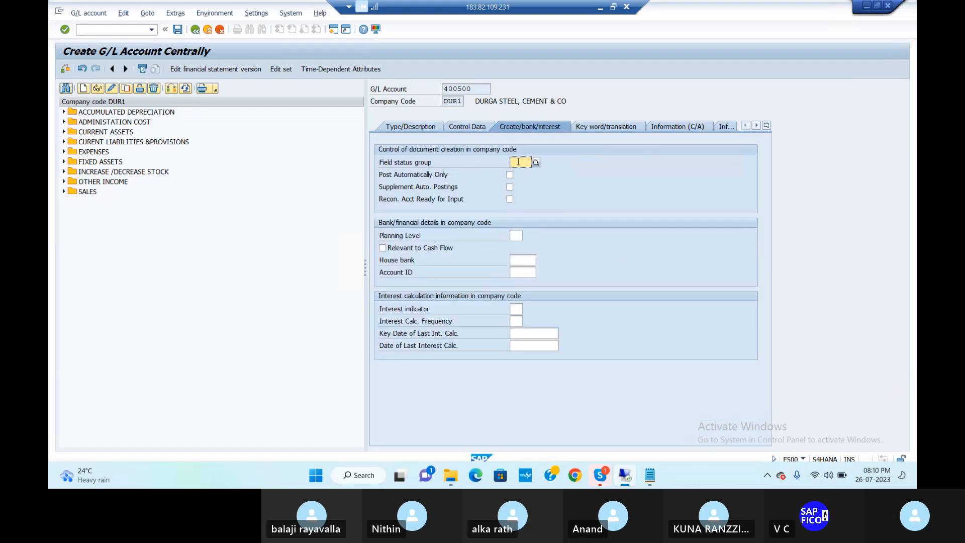
type("GR01")
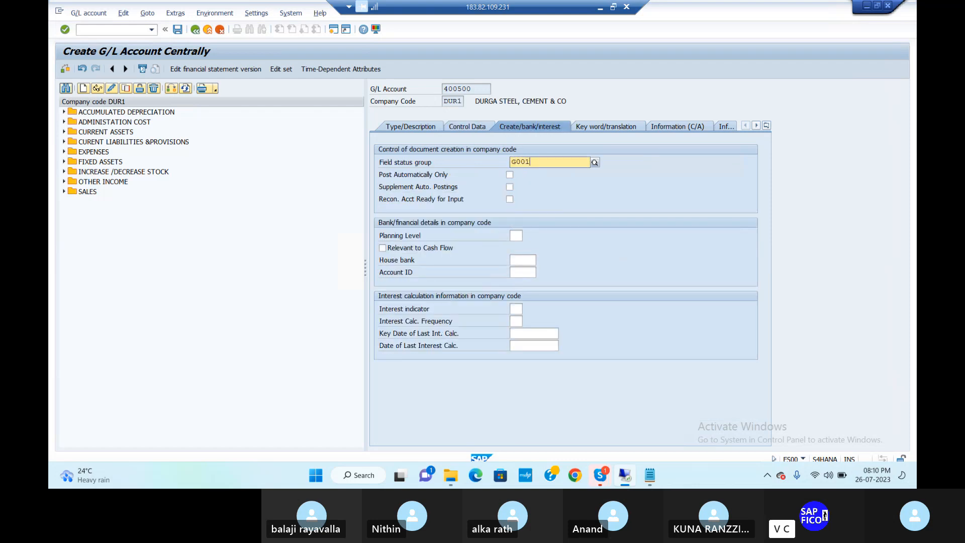
key("Return")
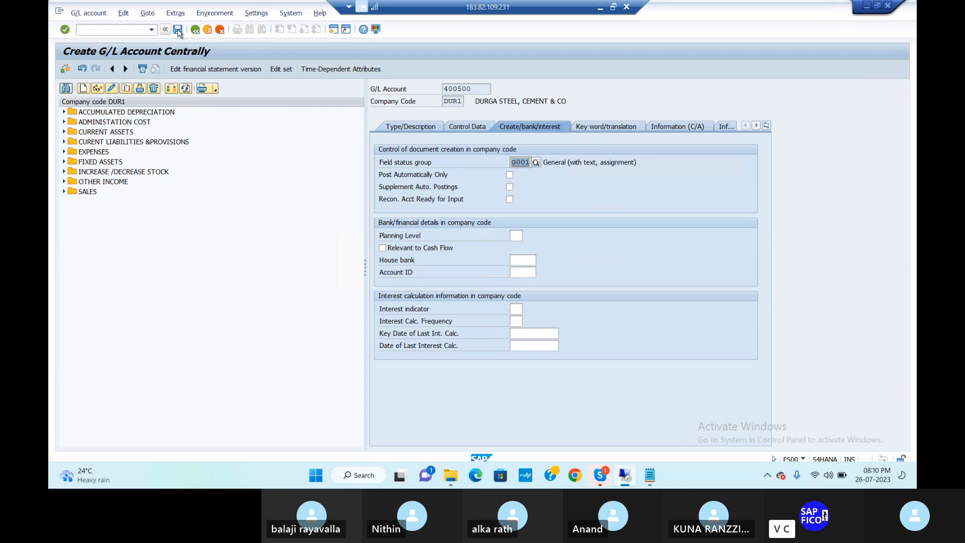
Step: Save account 400500 and expand the administration cost, fixed assets and other income groups to review their accounts
key("ctrl+s")
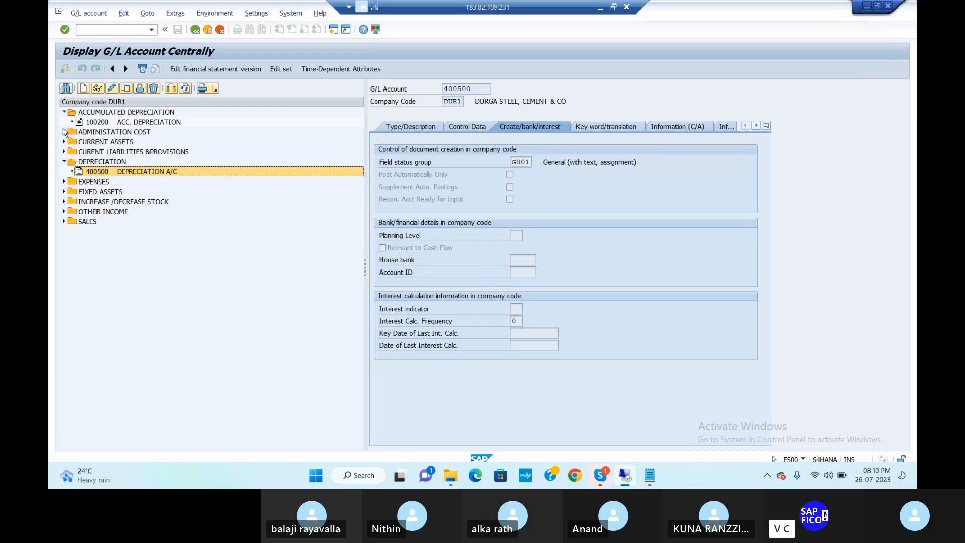
left_click(64, 132)
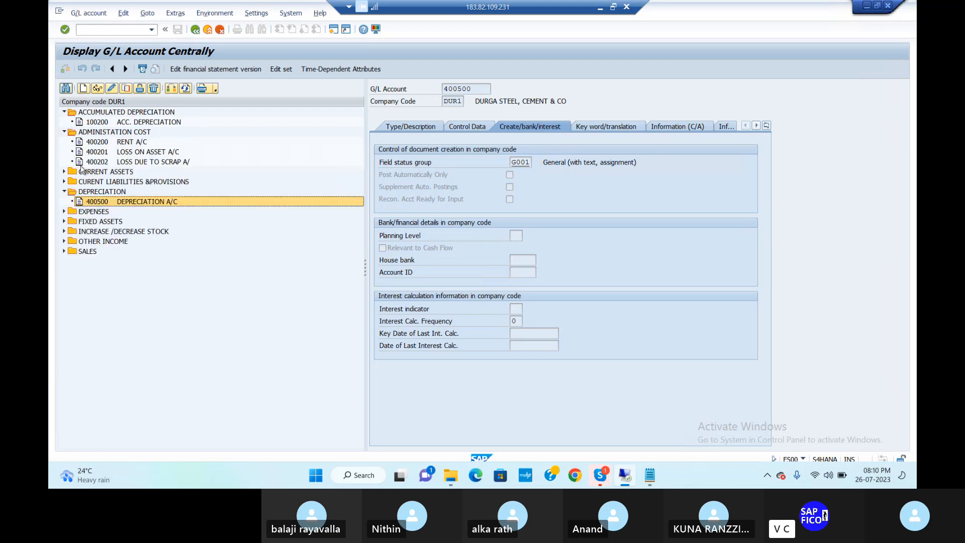
left_click(64, 212)
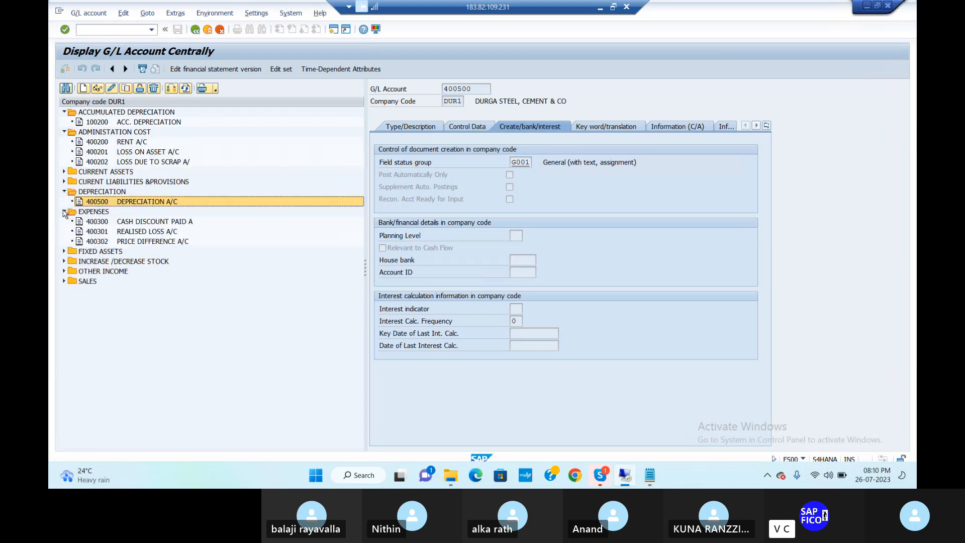
left_click(64, 212)
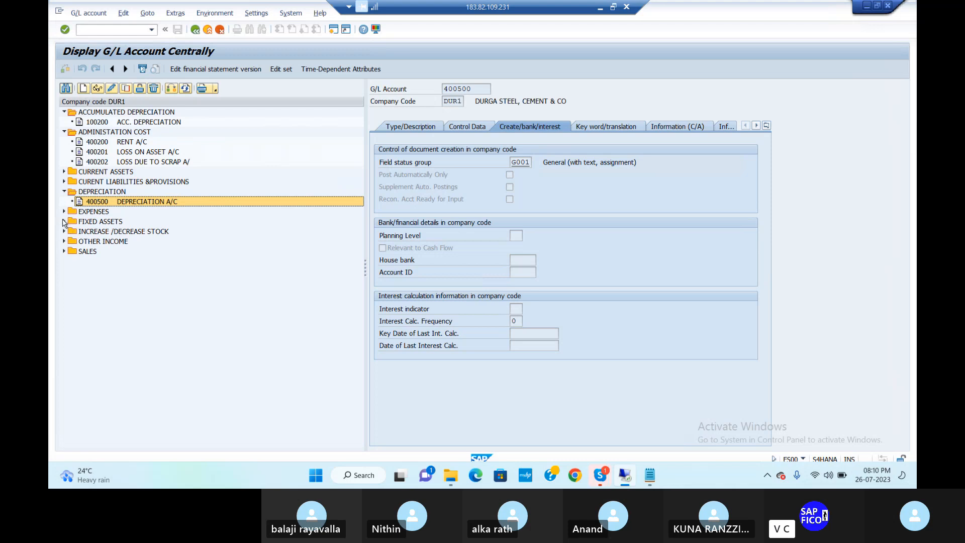
left_click(64, 222)
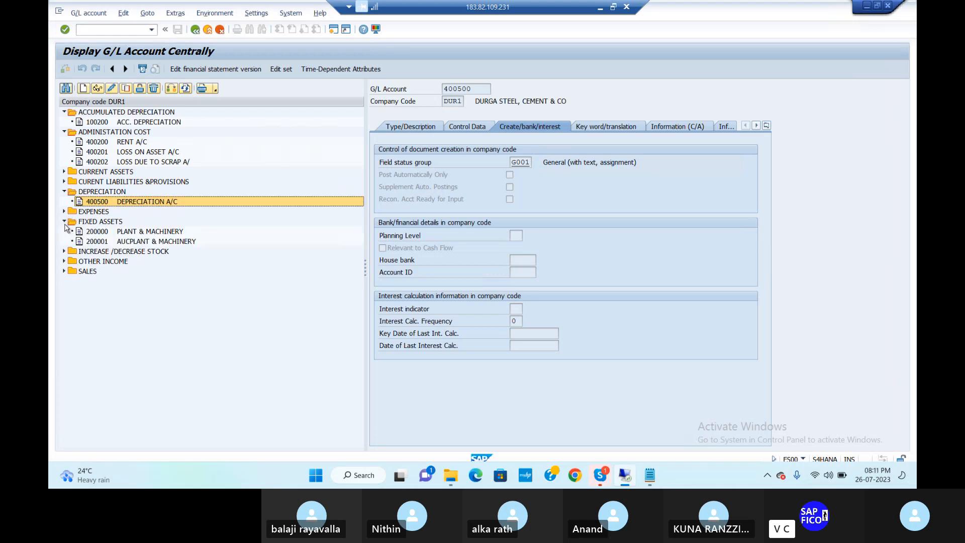
left_click(64, 261)
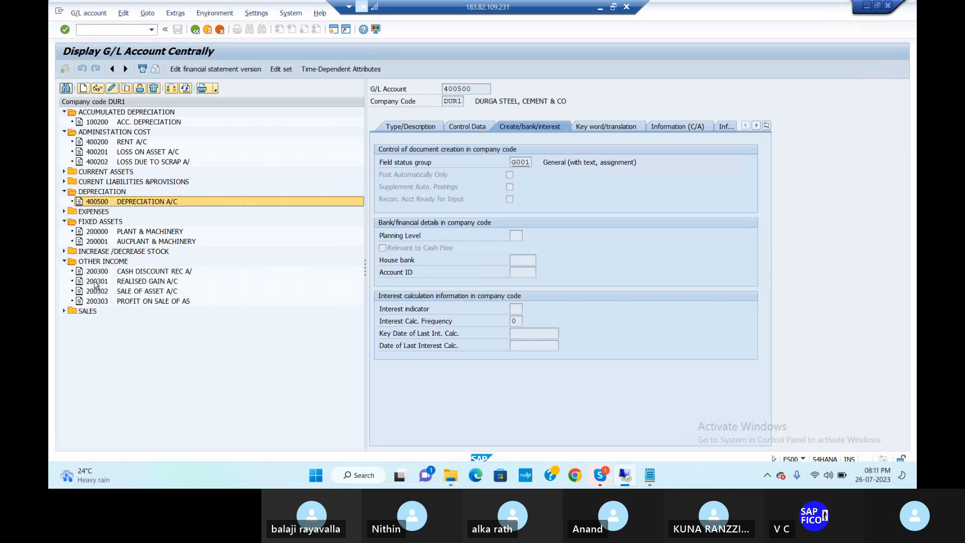
left_click(130, 301)
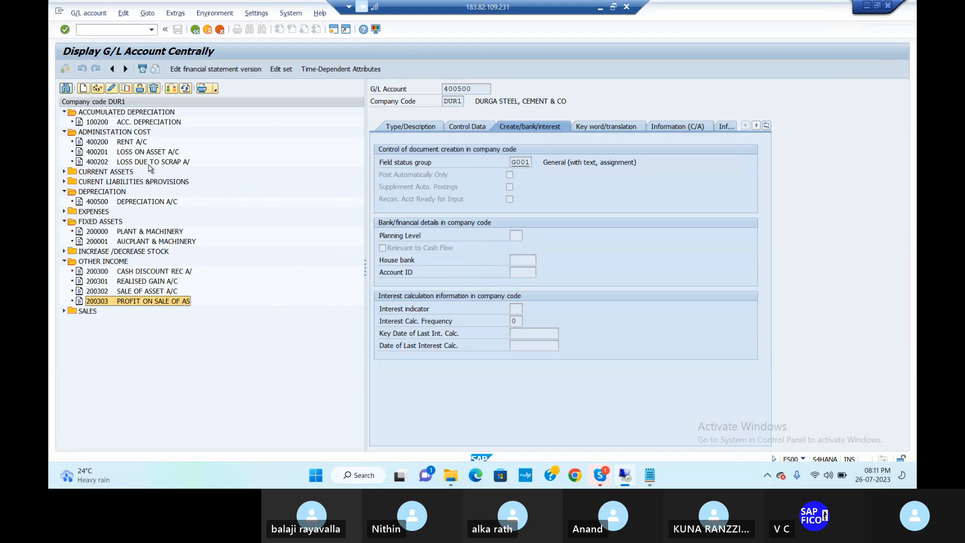
left_click(117, 30)
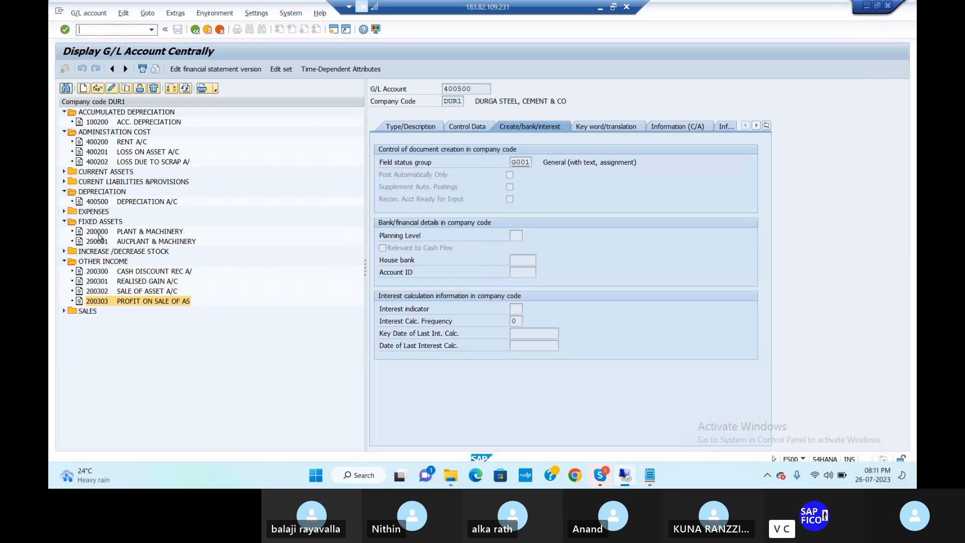
Step: Start creating G/L account 200002 in company code DUR1
left_click(142, 242)
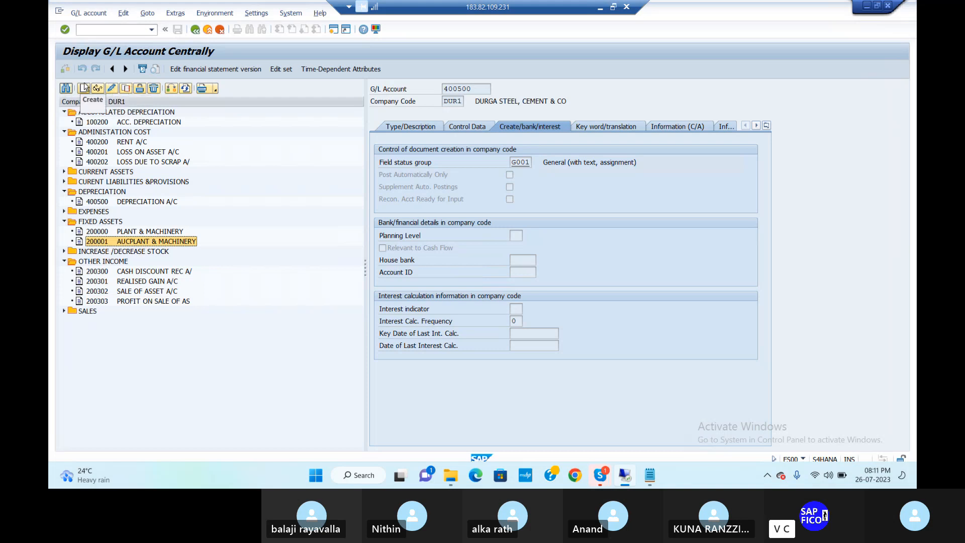
left_click(84, 87)
type("20")
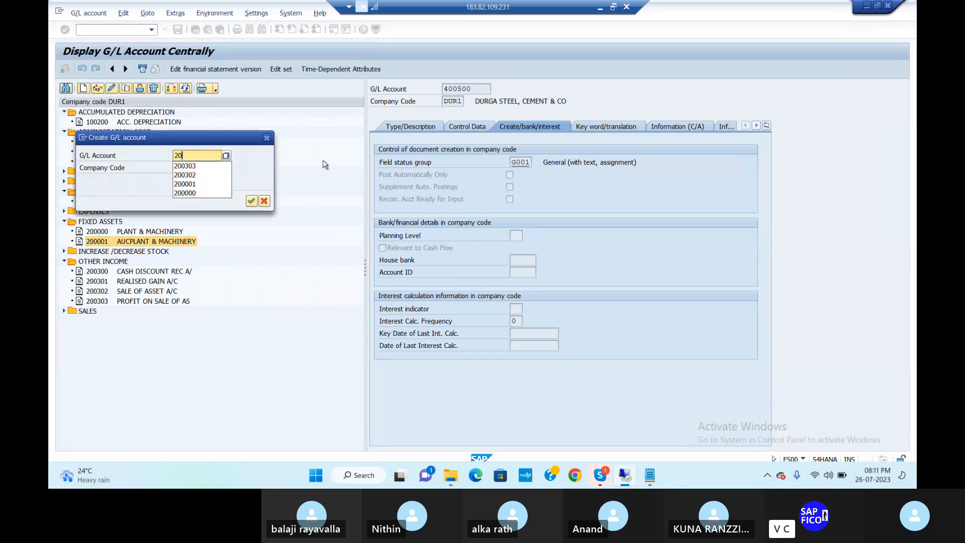
type("0002")
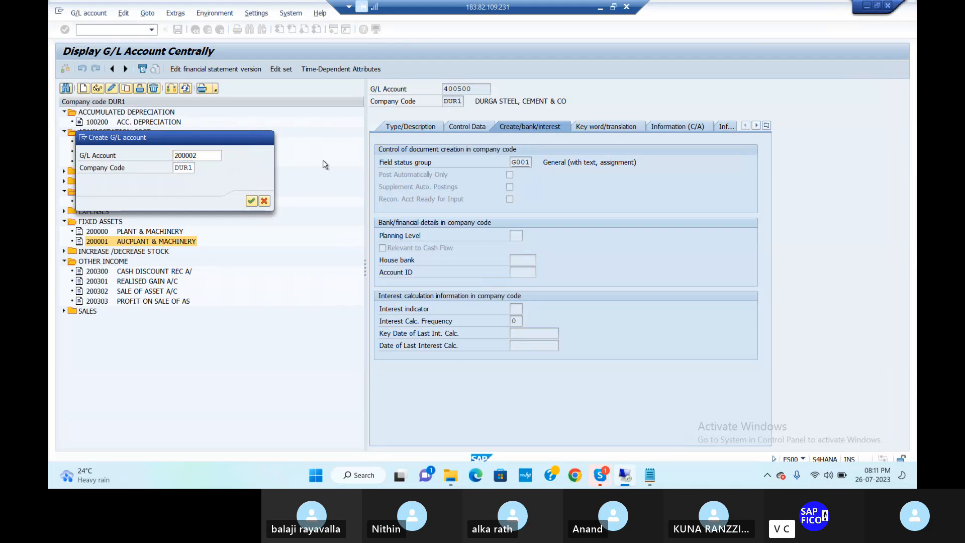
key("Return")
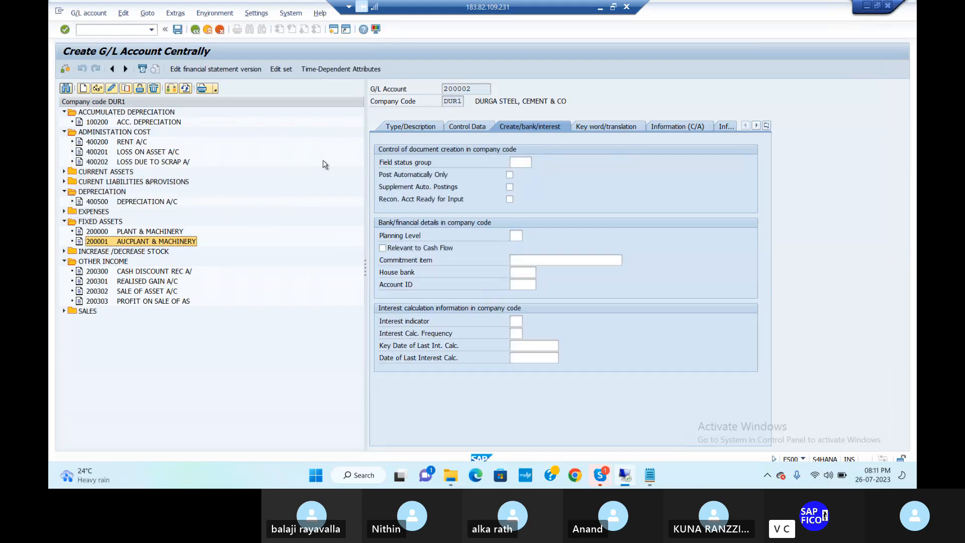
Step: Set account 200002's type to Balance Sheet Account and its account group to FIXE FIXED ASSETS
left_click(418, 126)
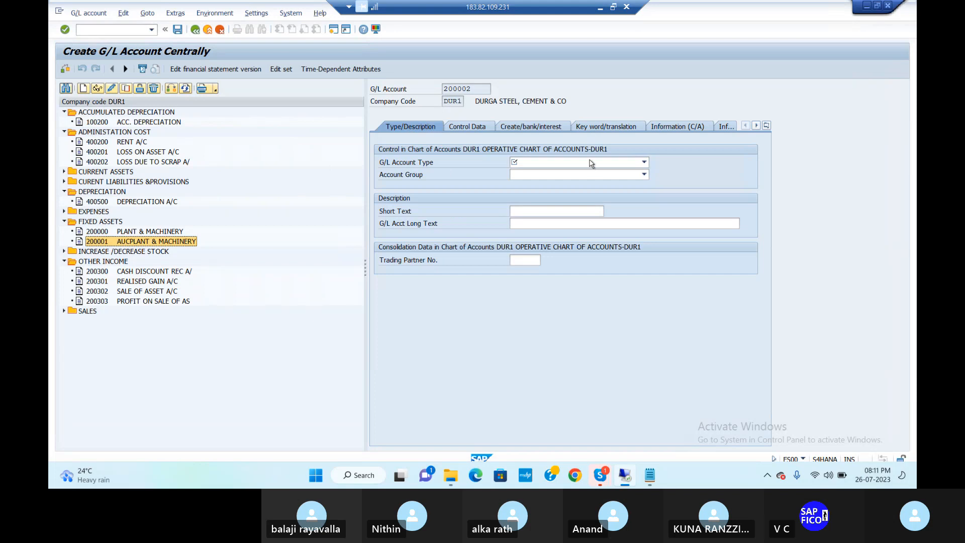
left_click(591, 164)
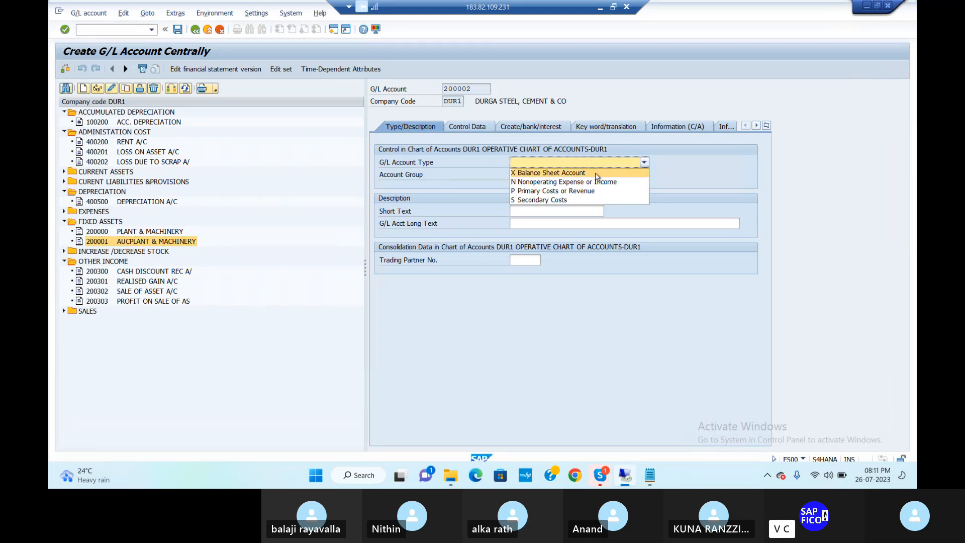
left_click(596, 174)
left_click(593, 174)
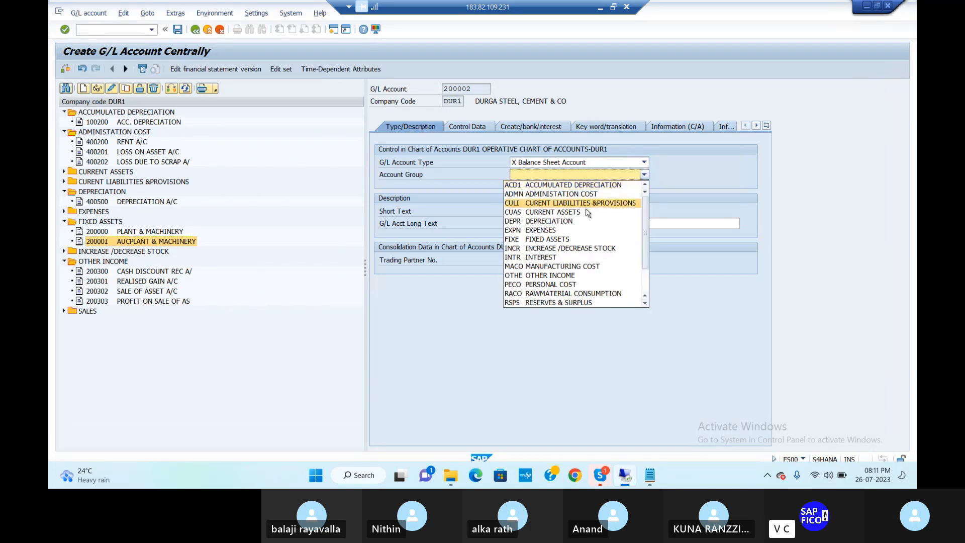
left_click(578, 239)
Step: Enter TECH. CLEARING A/C as account 200002's short text
left_click(568, 211)
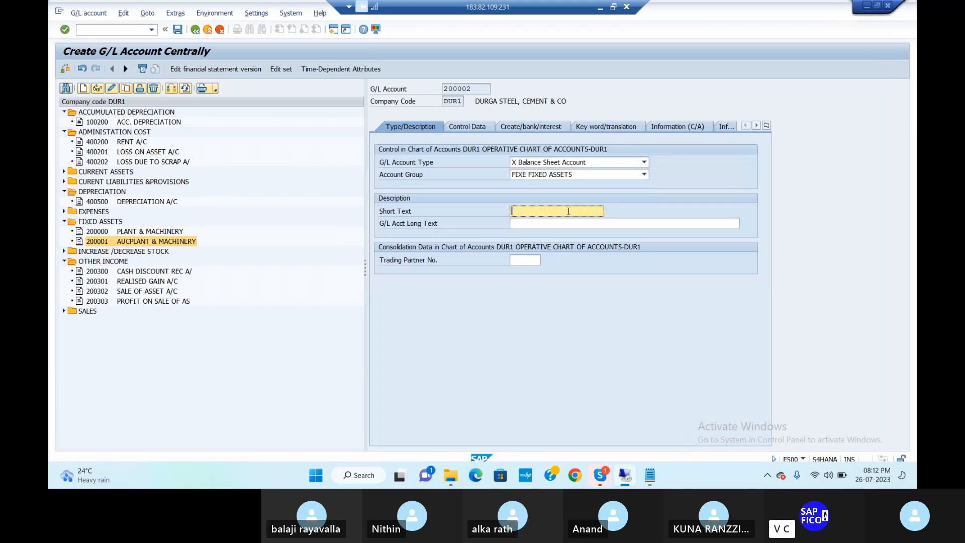
type("TECH")
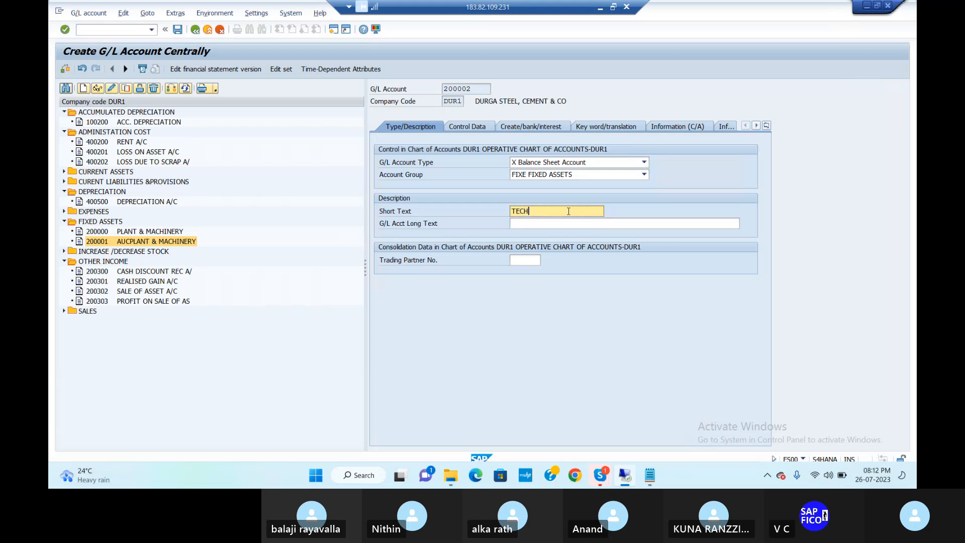
type(". CLEARING A/C")
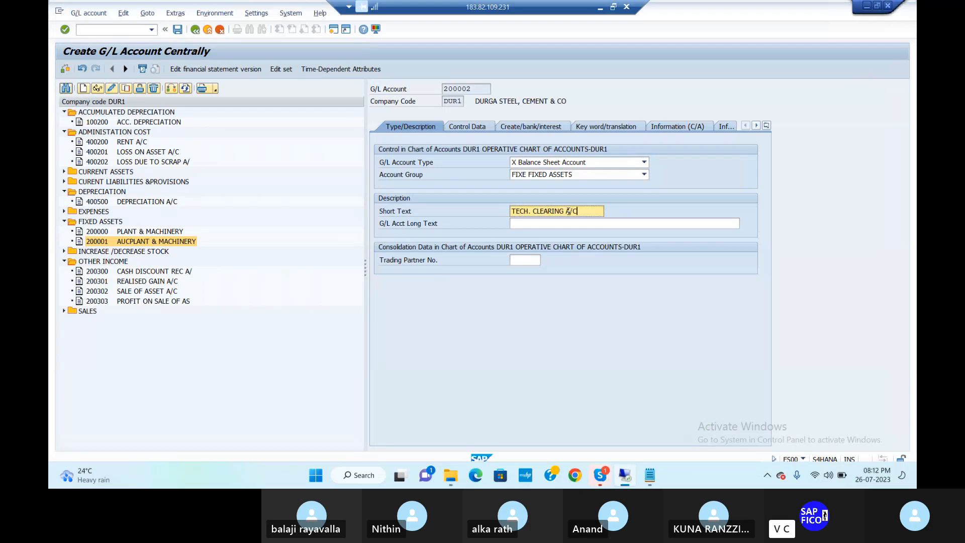
Step: Copy the short text of account 200002 to the long text and expand it to TECHNICAL CLEARING A/C
key("shift+Left")
key("shift+Left")
key("shift+Left")
key("shift+Left")
key("shift+Left")
key("shift+Left")
key("shift+Left")
key("shift+Left")
key("shift+Left")
key("shift+Left")
key("shift+Left")
key("shift+Left")
key("shift+Left")
key("shift+Left")
key("shift+Left")
key("shift+Left")
key("shift+Left")
key("shift+Left")
key("ctrl+c")
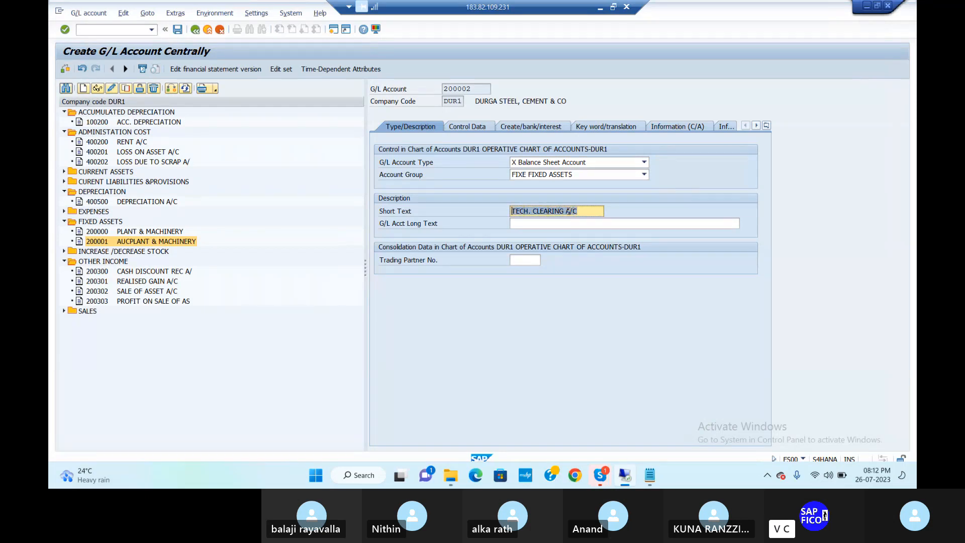
key("Tab")
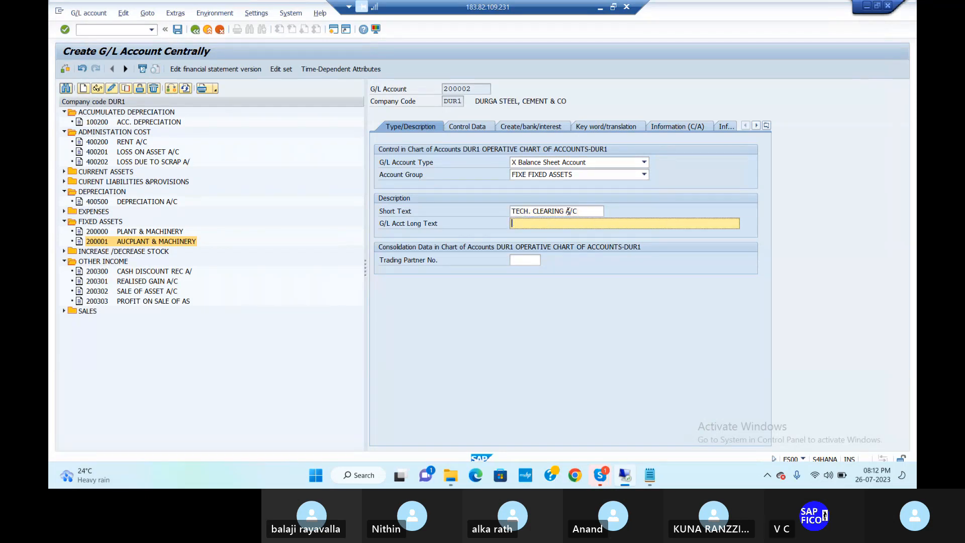
key("ctrl+v")
key("Left")
key("Left")
key("Left")
key("Left")
key("Left")
key("Left")
key("Left")
key("Left")
key("Left")
key("Left")
key("Left")
key("Left")
key("Left")
key("Right")
key("Delete")
type("NICAL")
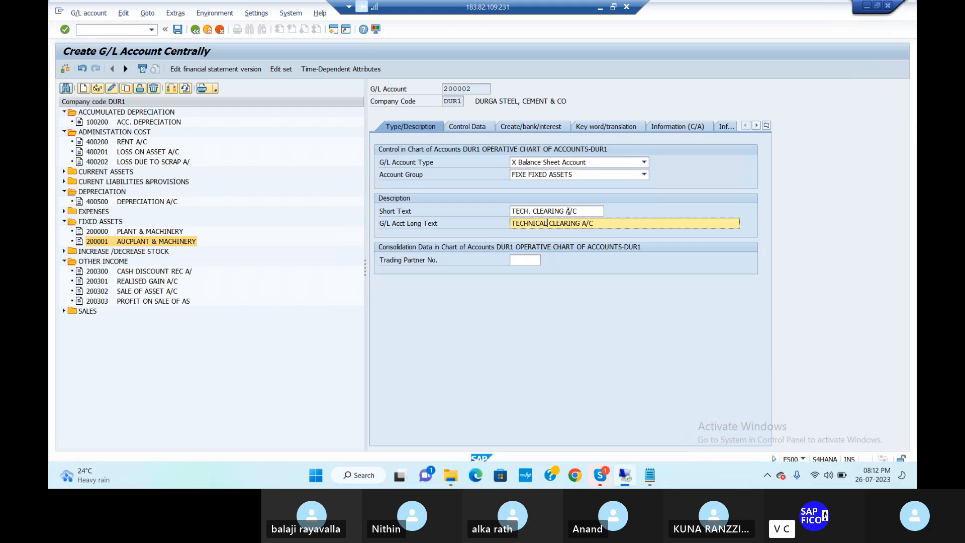
Step: Make account 200002 a reconciliation account for Assets and set its sort key to 001
left_click(463, 125)
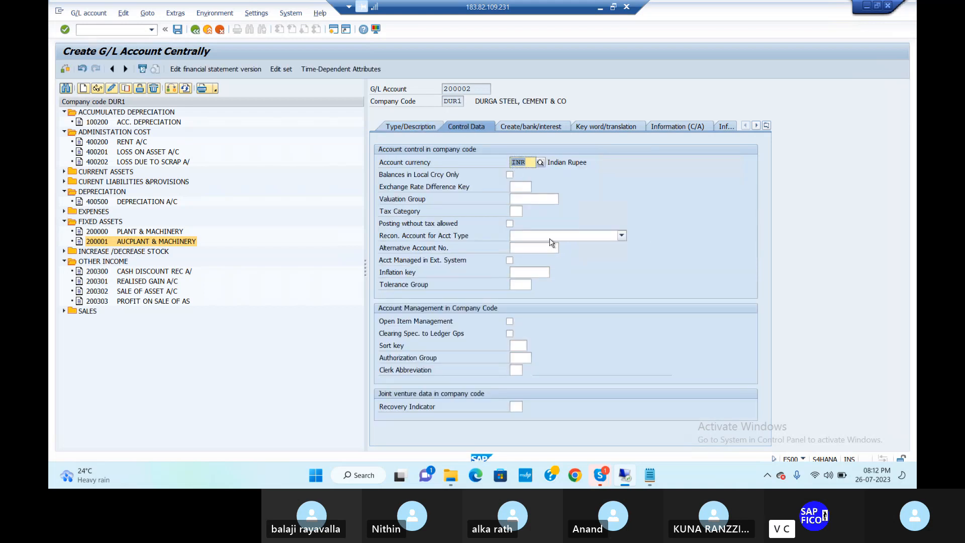
left_click(550, 237)
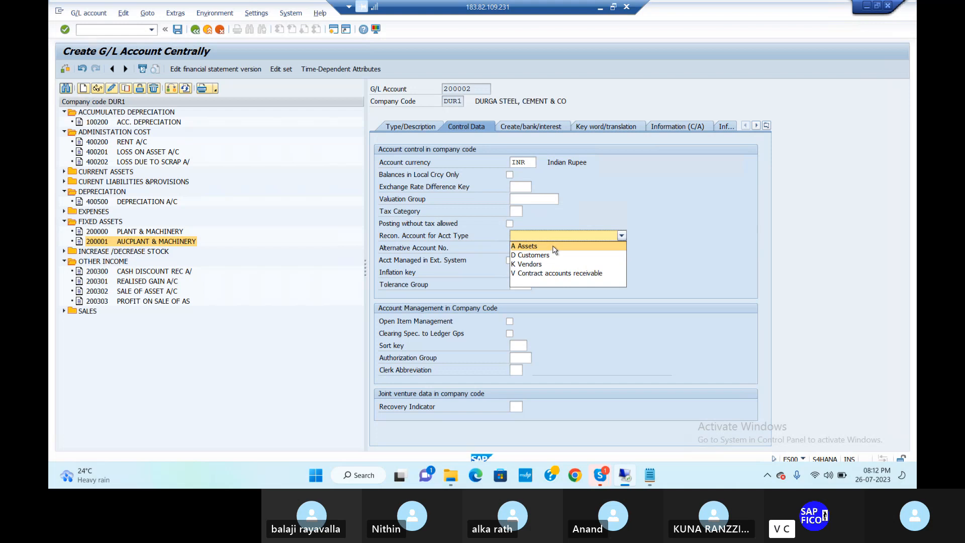
left_click(553, 246)
left_click(513, 345)
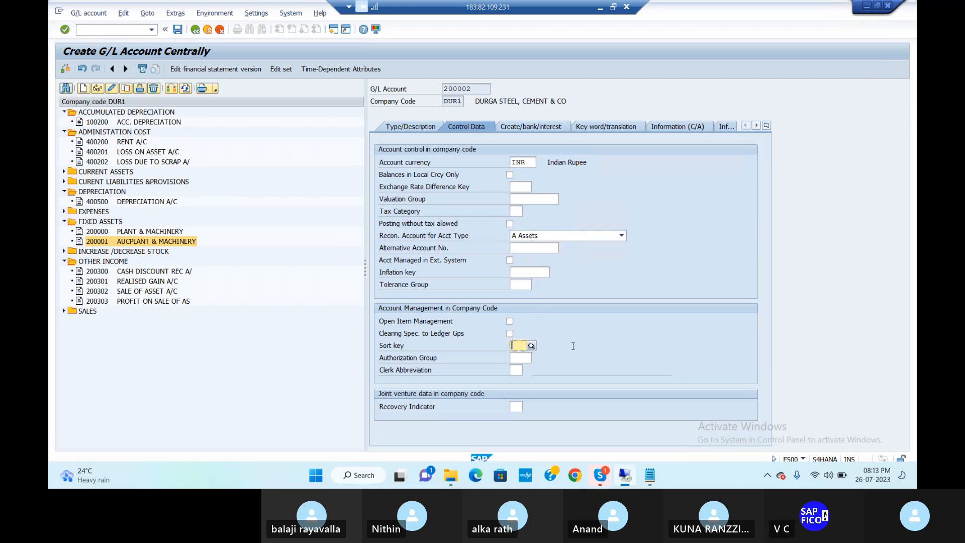
type("001")
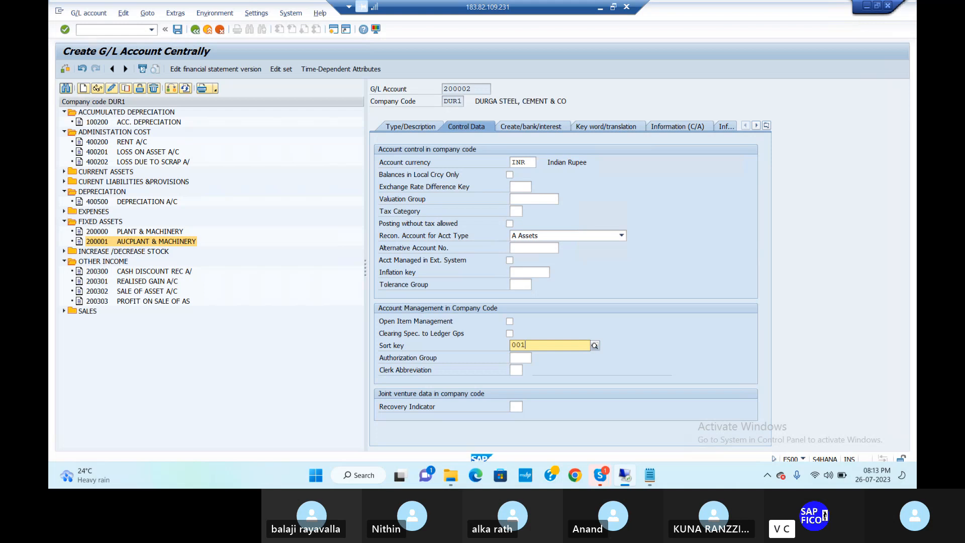
key("Return")
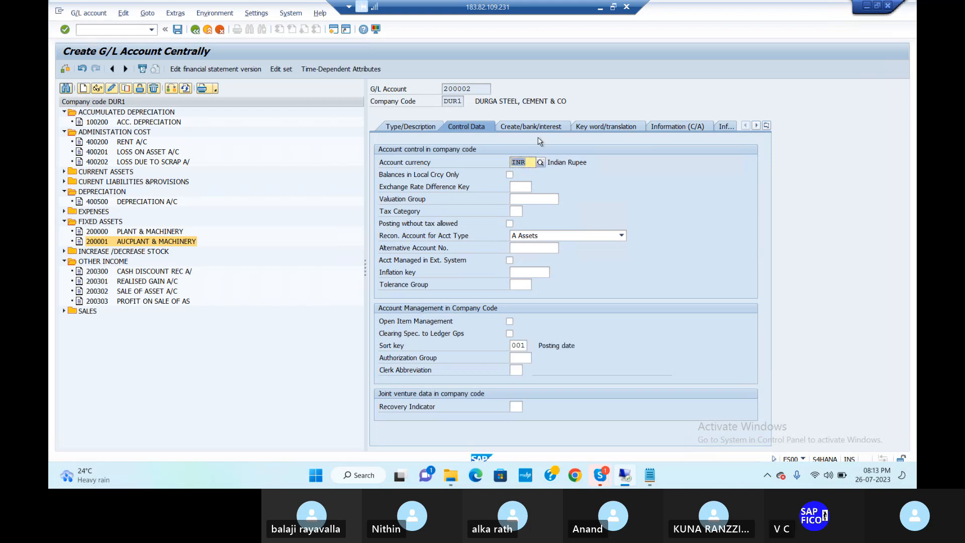
Step: Set the field status group of account 200002 to G008 and save the account
left_click(544, 128)
type("G008")
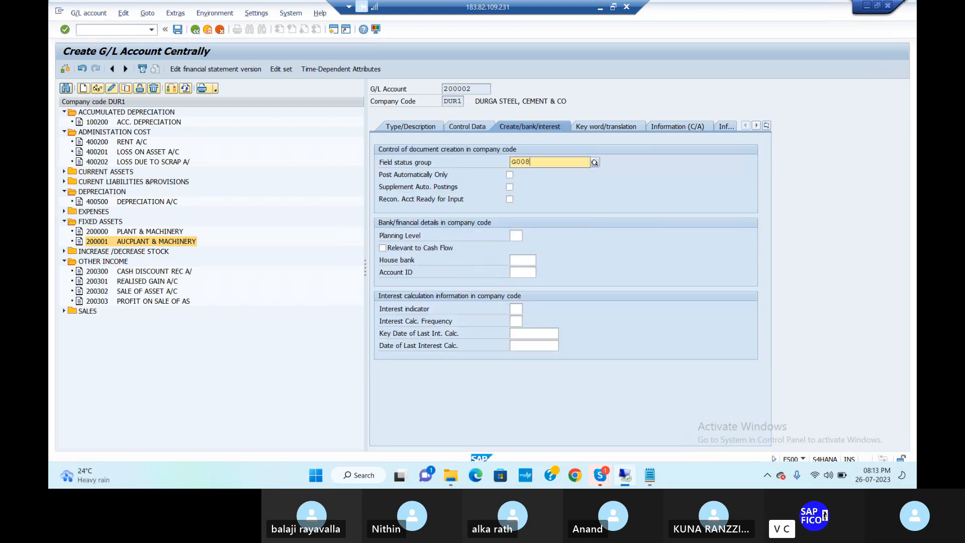
key("Return")
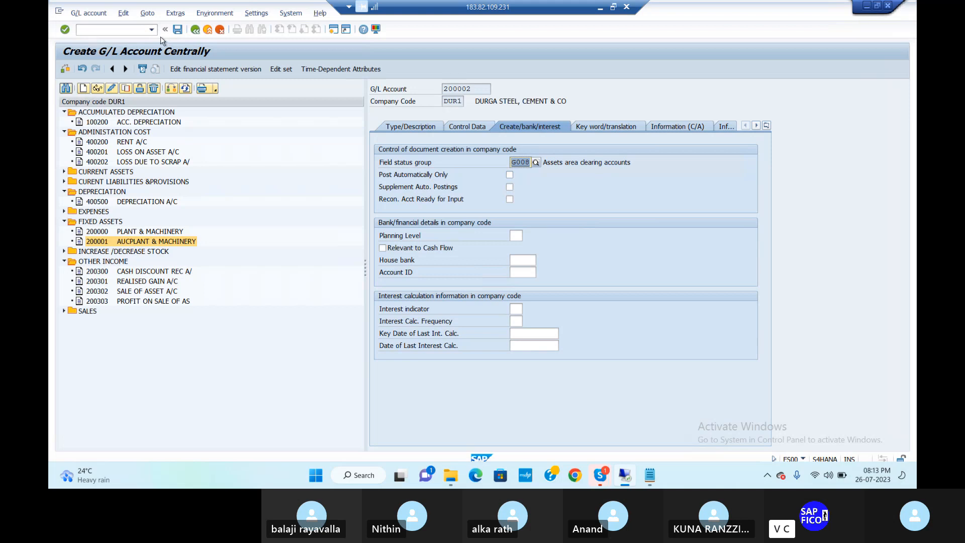
left_click(178, 29)
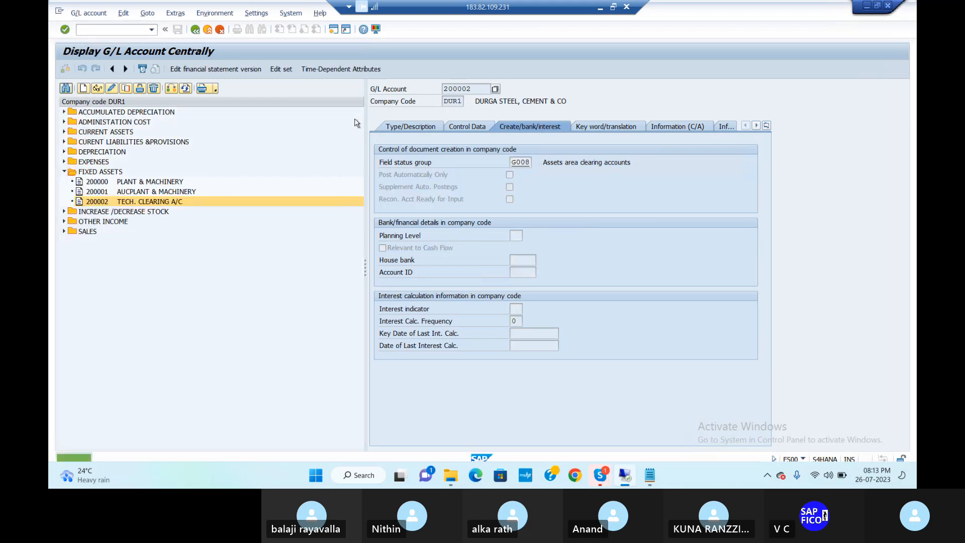
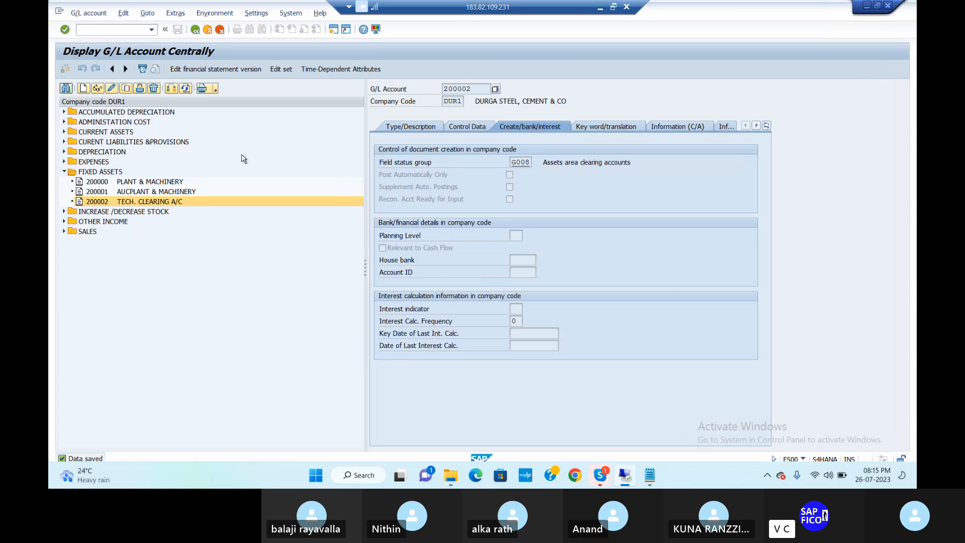
Step: Switch to the Notepad configuration notes and add the line "C) DEFINE ASSET AQUISITION" below the OBA7 document type entry
left_click(653, 481)
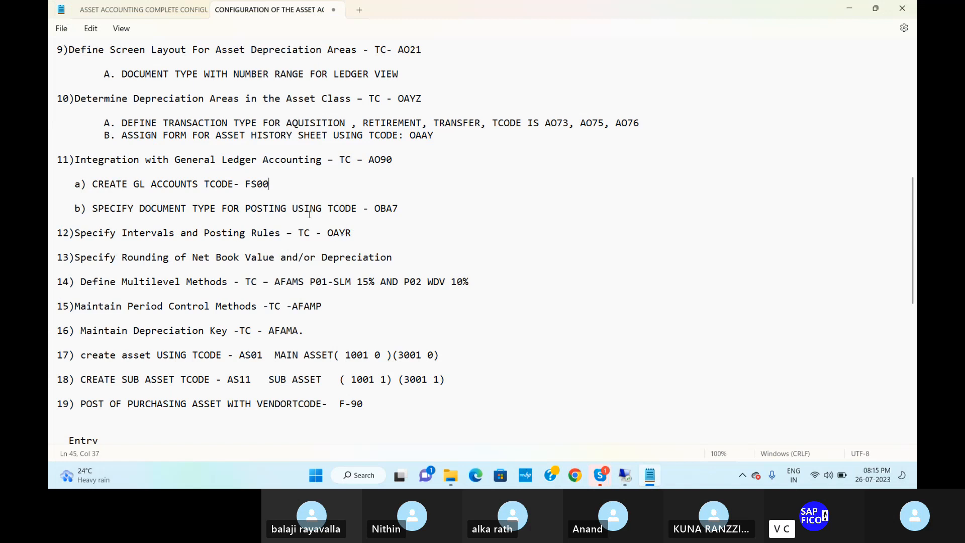
left_click(394, 218)
key("Return")
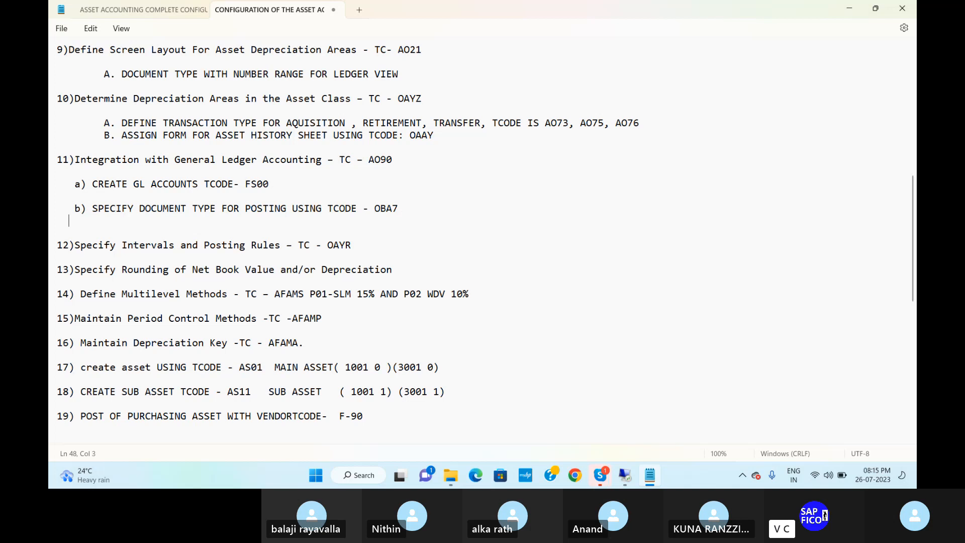
type("C) DEFINE ASSET A")
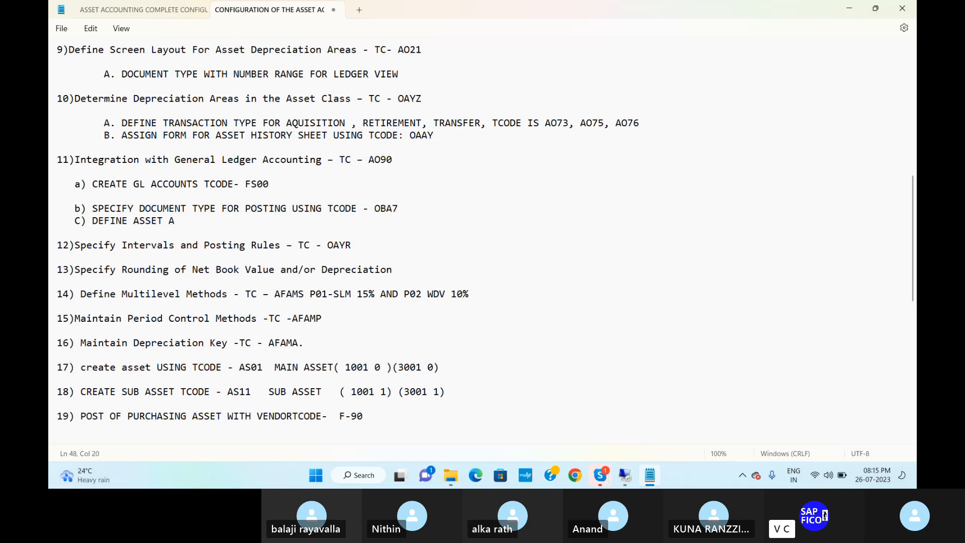
type("QUISITION")
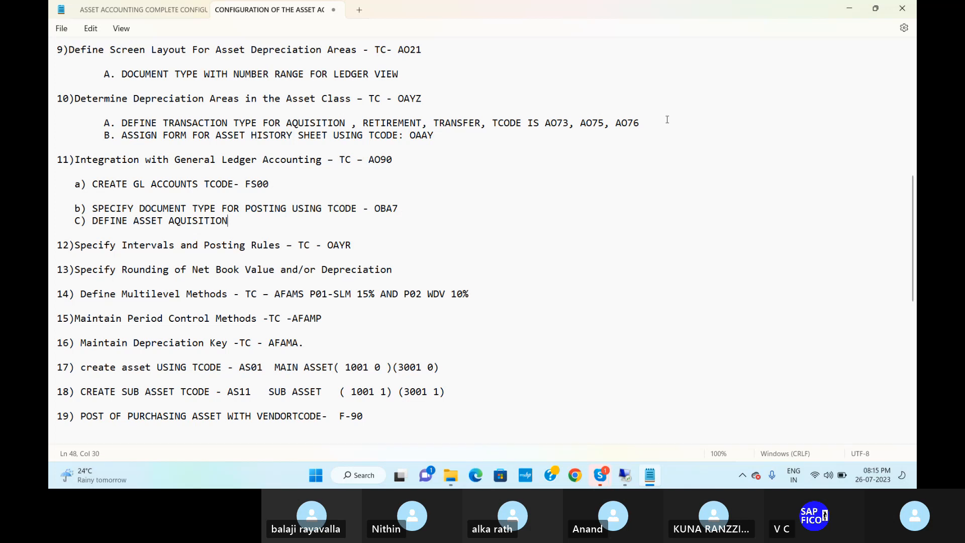
left_click(688, 176)
mouse_move(604, 479)
mouse_move(572, 418)
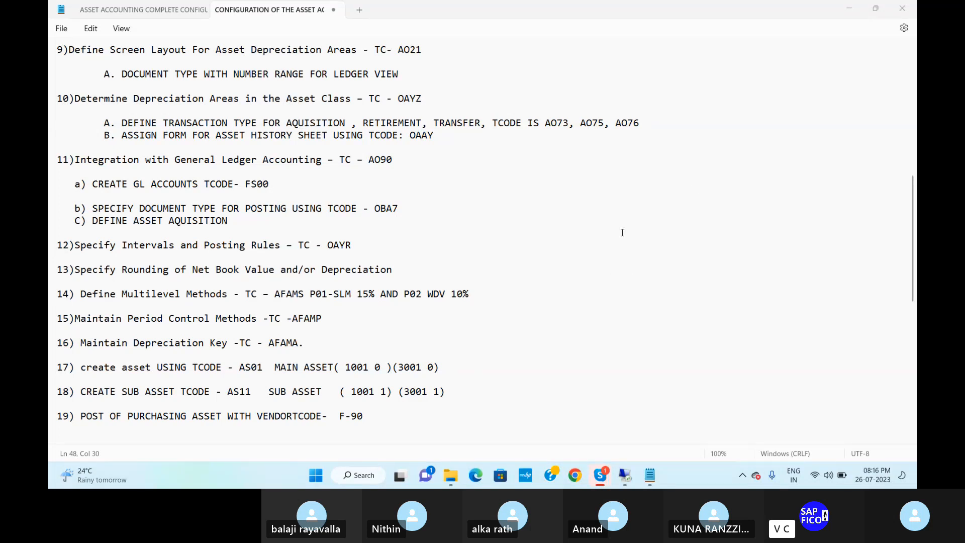
Step: Insert "TECHNICAL CLEARING A/C FOR" before "ASSET AQUISITION" in line C of the notes
left_click(247, 225)
left_click(140, 221)
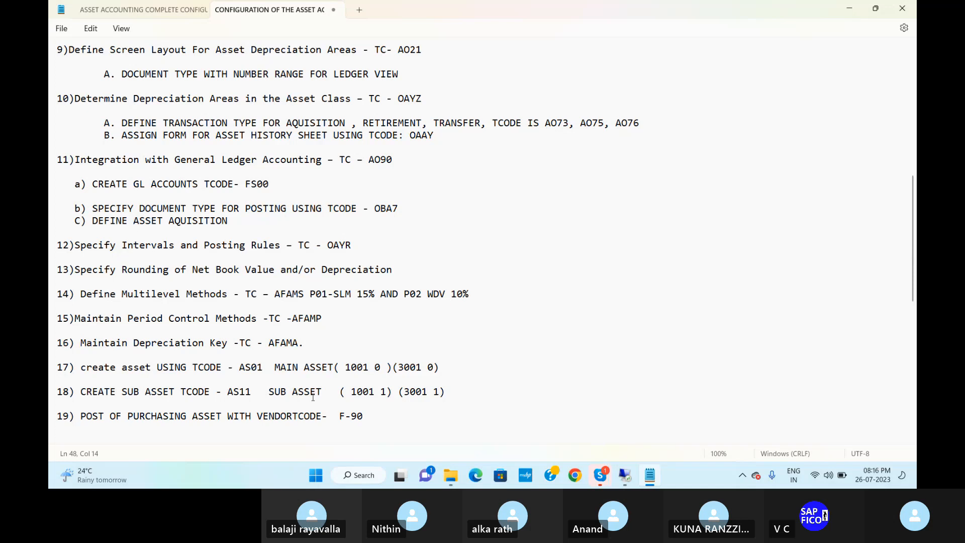
type("TE")
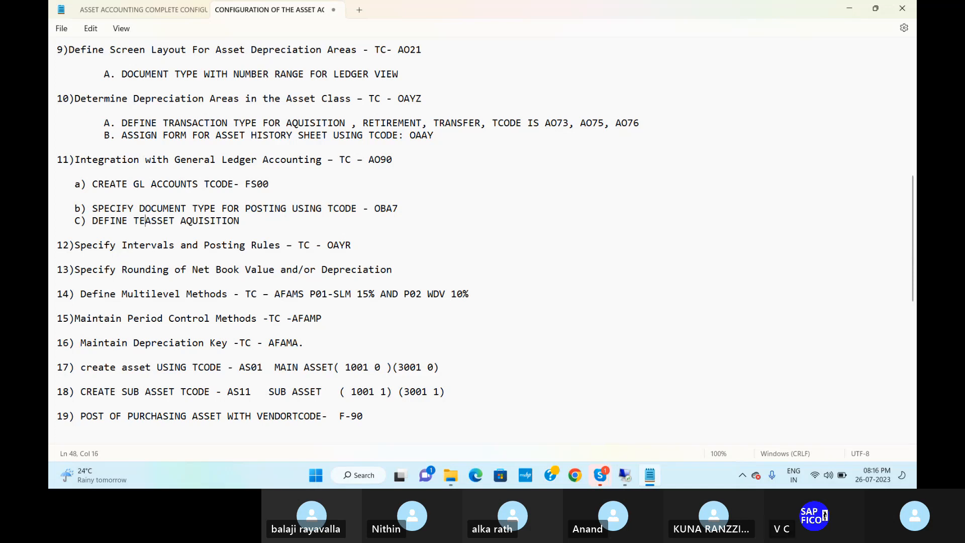
type("CHNIC")
type("AL CLEAR")
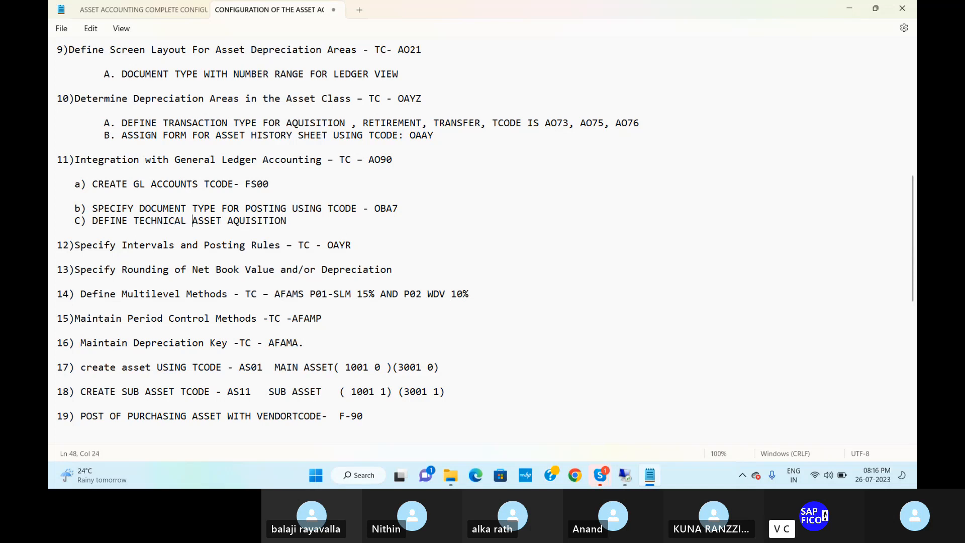
type("ING A")
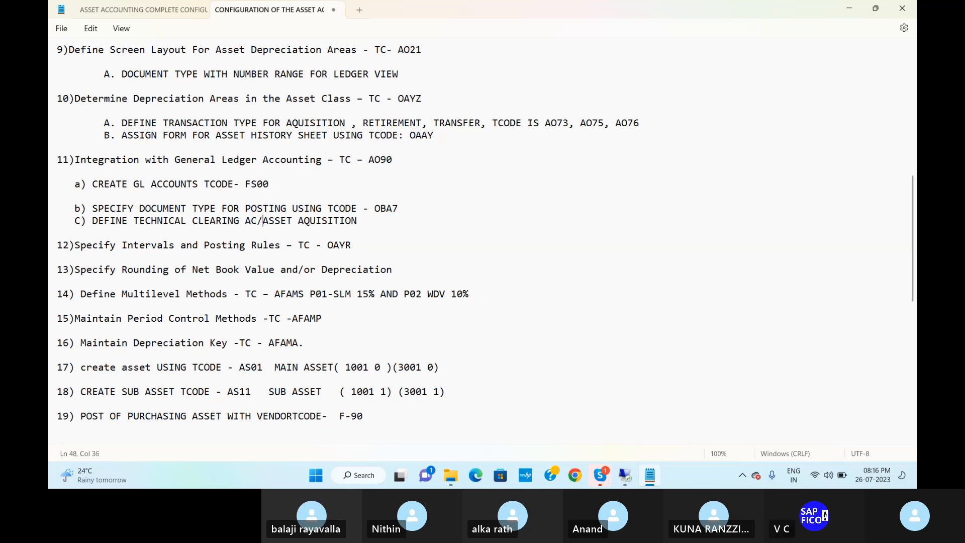
type("/C FOR")
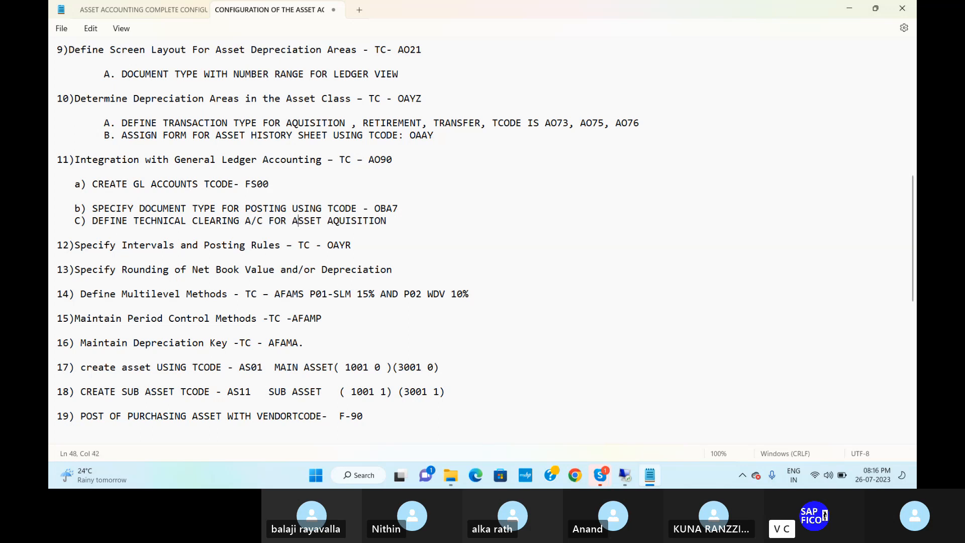
Step: Append "USING TCODE" to the end of line C, after "ASSET AQUISITION"
key("Right")
key("Right")
key("Right")
key("Right")
key("Right")
key("Right")
type("USING TCODE")
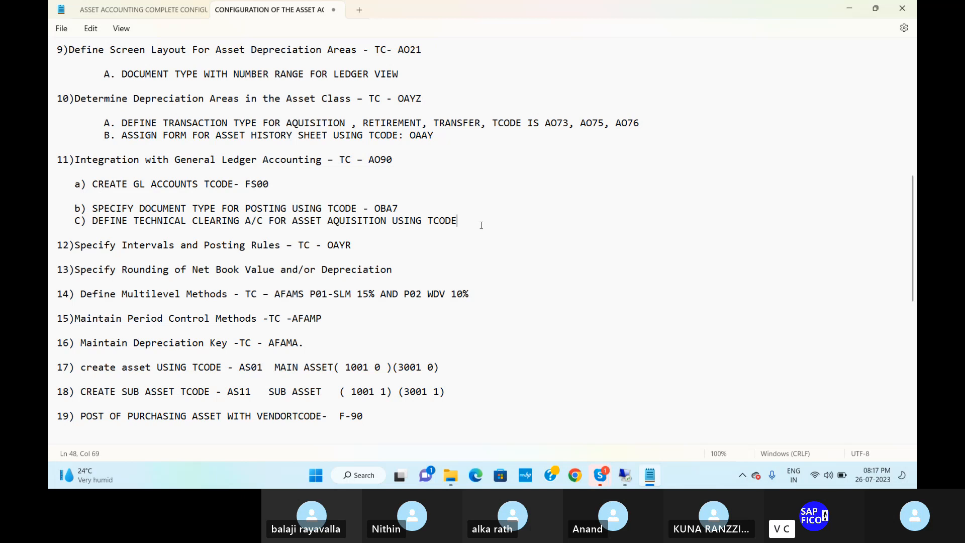
Step: Insert "INTEGRATED" before "ASSET AQUISITION" in line C and complete the line's transaction code with ":FS00"
left_click(292, 220)
type("INTE")
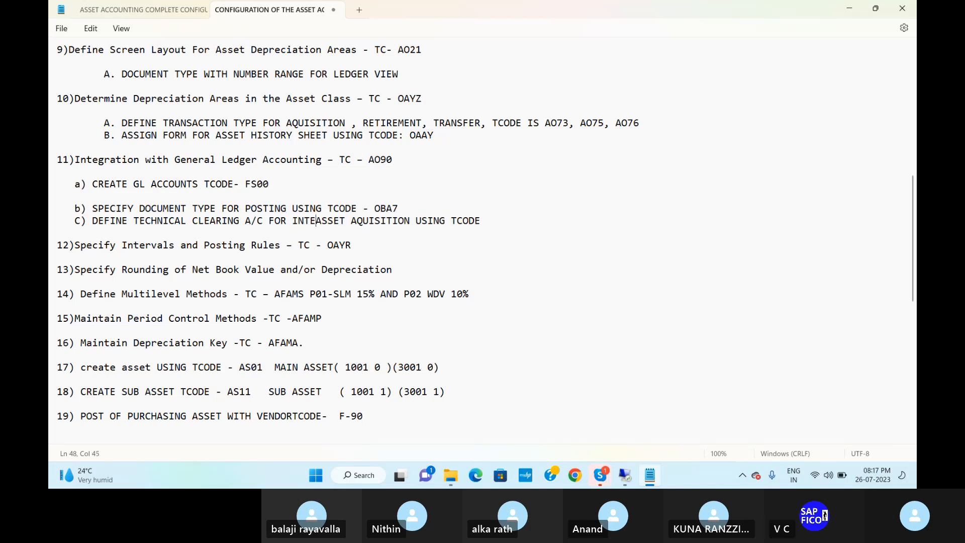
type("GRATED")
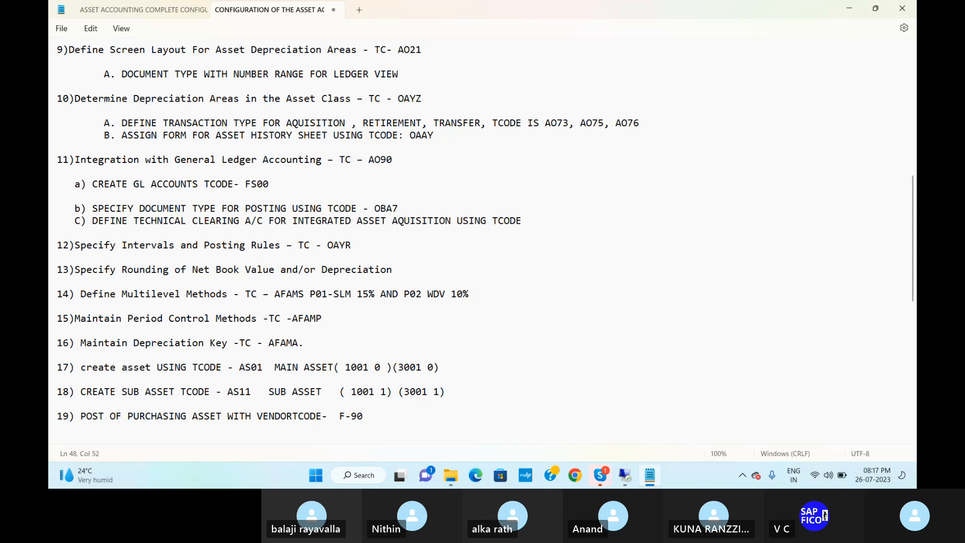
left_click(528, 227)
type(":FS00")
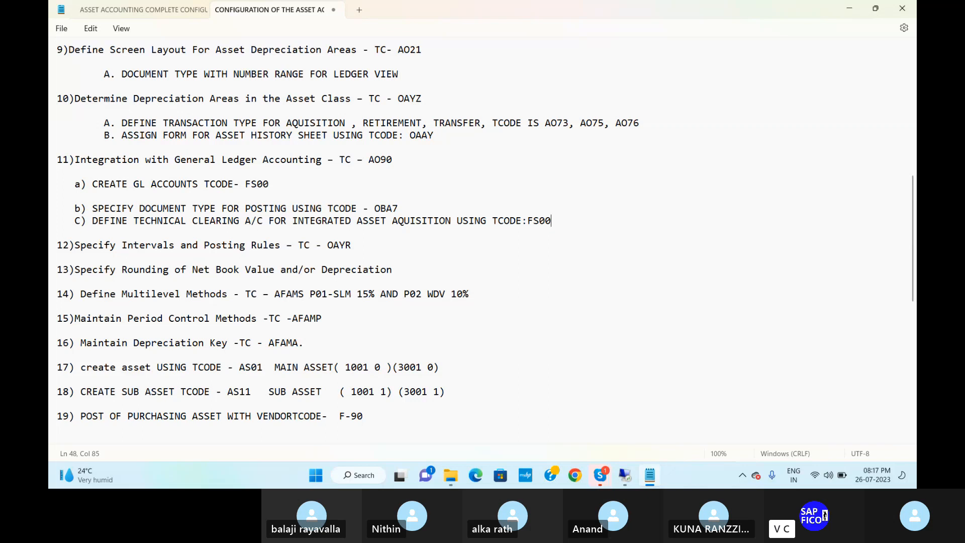
Step: Add a blank line above item C and write "D) CLASSIFY ASSET GL ACCOUNT FOR DOCUMENT SPLITTING USING TCODE:GSP_LZ2" below it, separated by a blank line
left_click(398, 208)
key("Return")
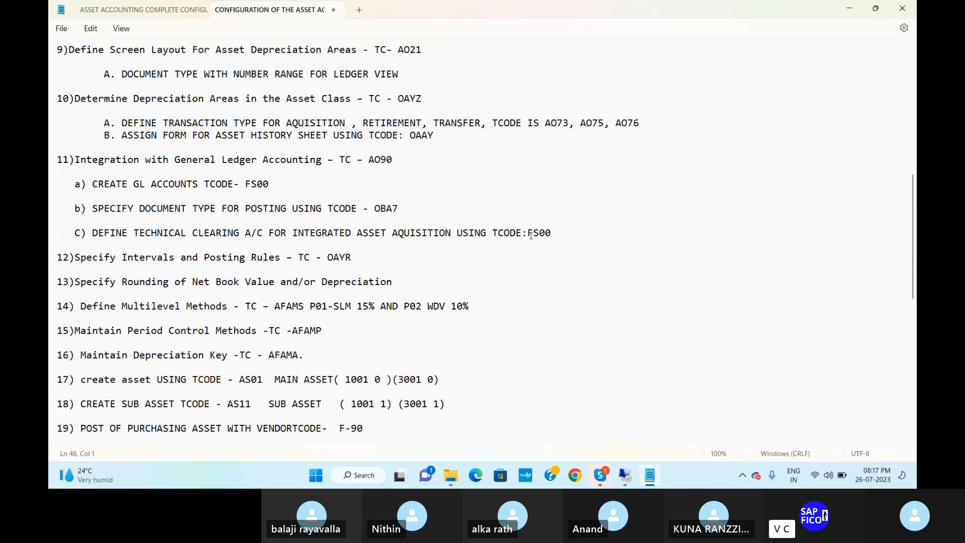
left_click(562, 229)
key("Return")
key("Return")
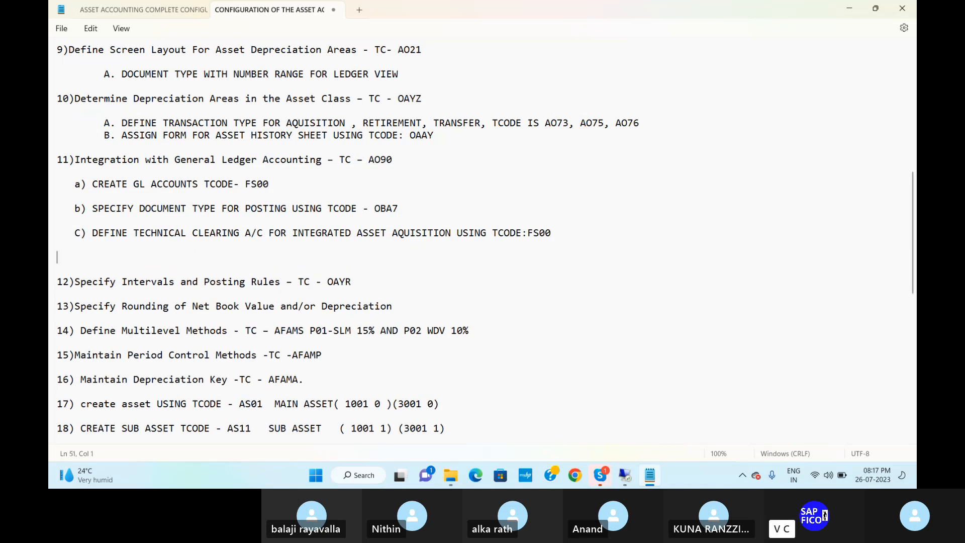
type("D) CLASSIFY ASSET GL A")
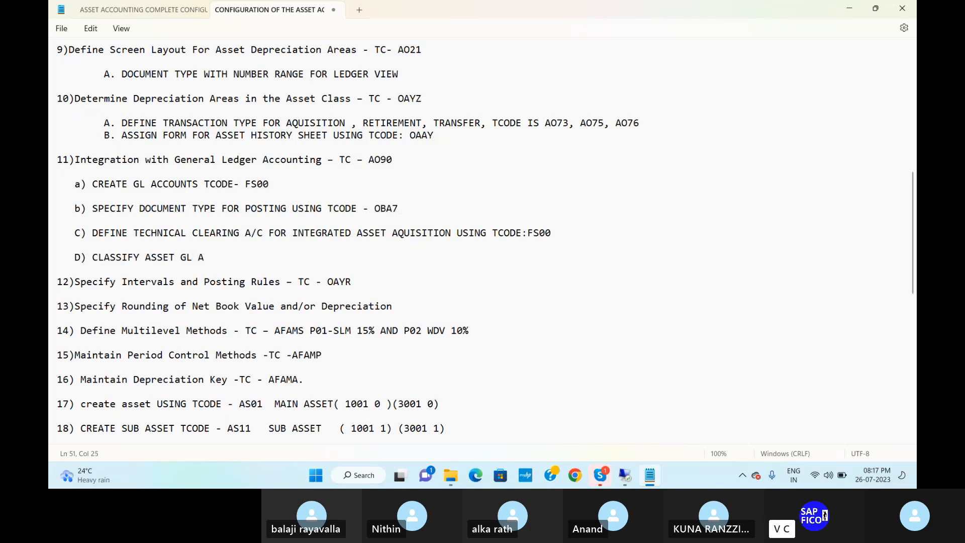
type("CCOUNT FOR DOCUMENT")
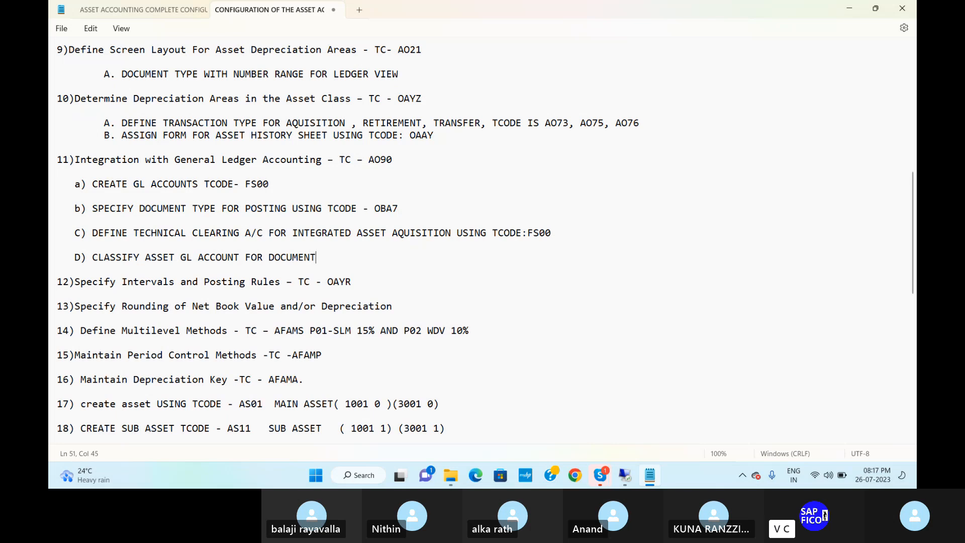
type(" SPLITTING USING T")
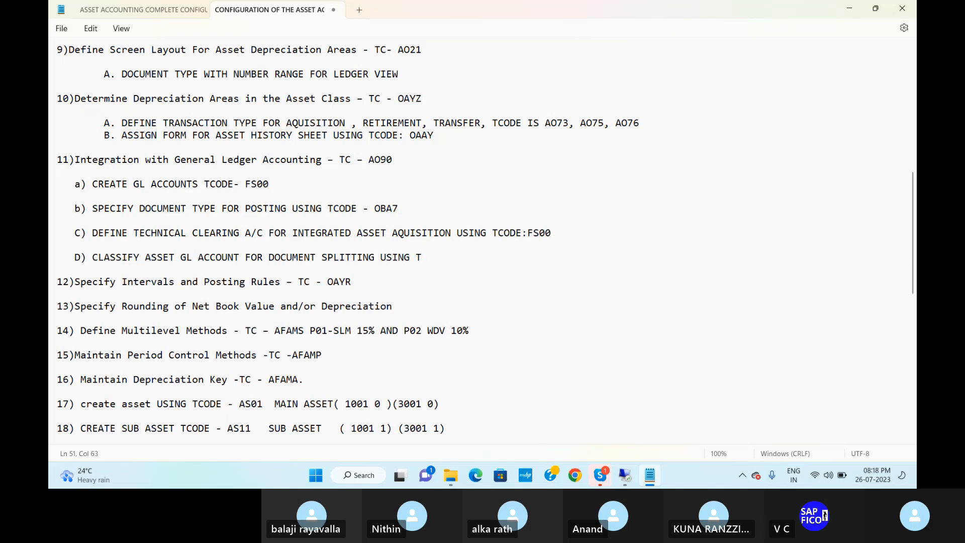
type("CODE:GSP")
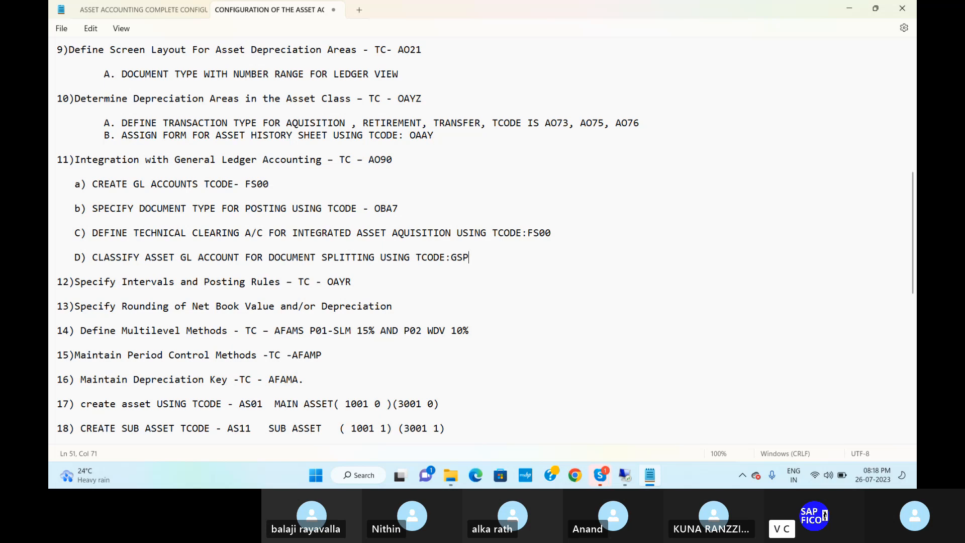
type("_LZ2")
Step: Switch to SAP, view the G/L account classification for document splitting (GSP_LZ2) for chart of accounts DUR1, and exit to SAP Easy Access
left_click(626, 478)
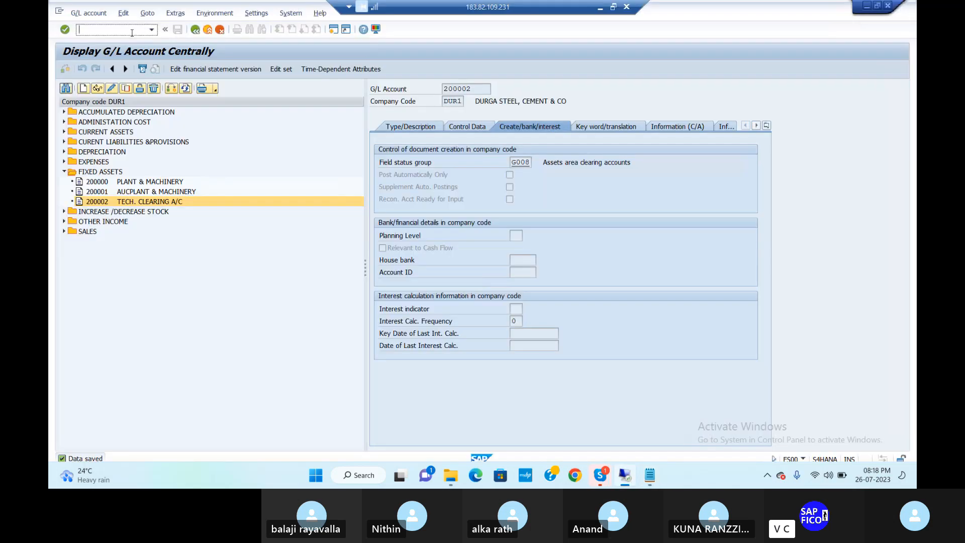
type("/NGSP_LZ2")
key("Return")
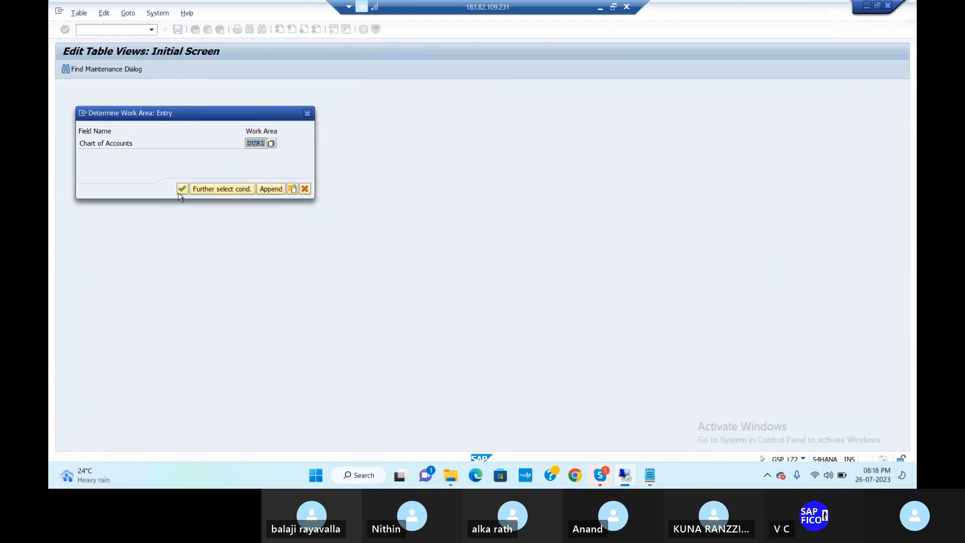
key("Return")
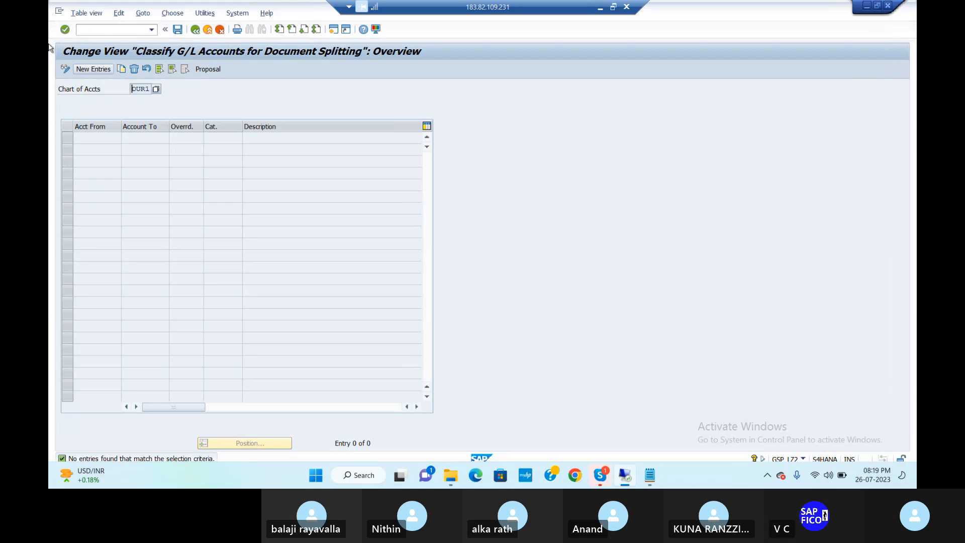
left_click(108, 28)
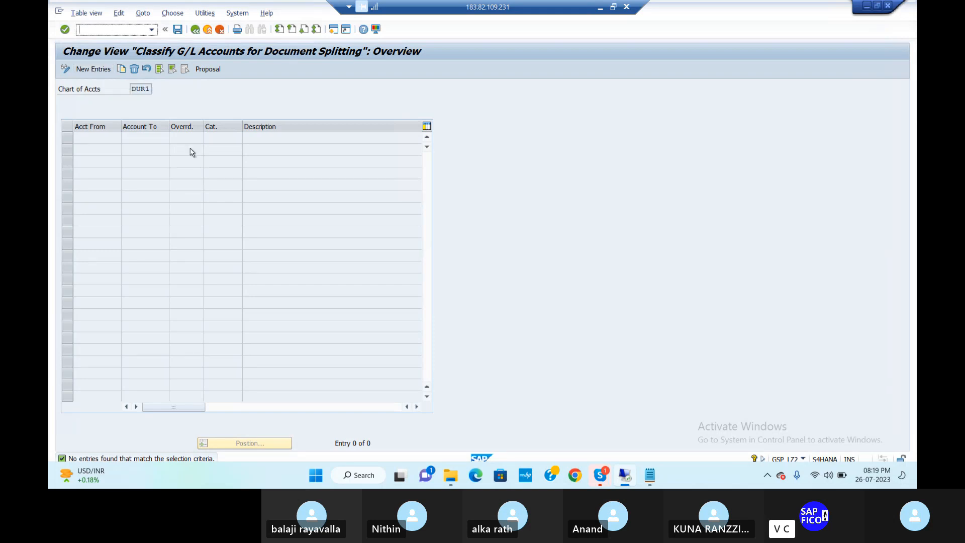
type("/N")
key("Return")
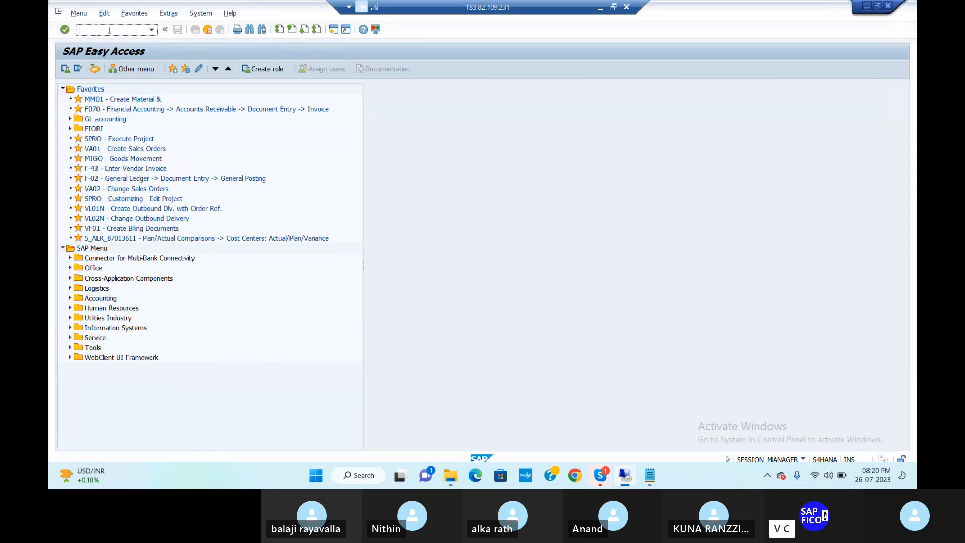
type("SM30")
key("Return")
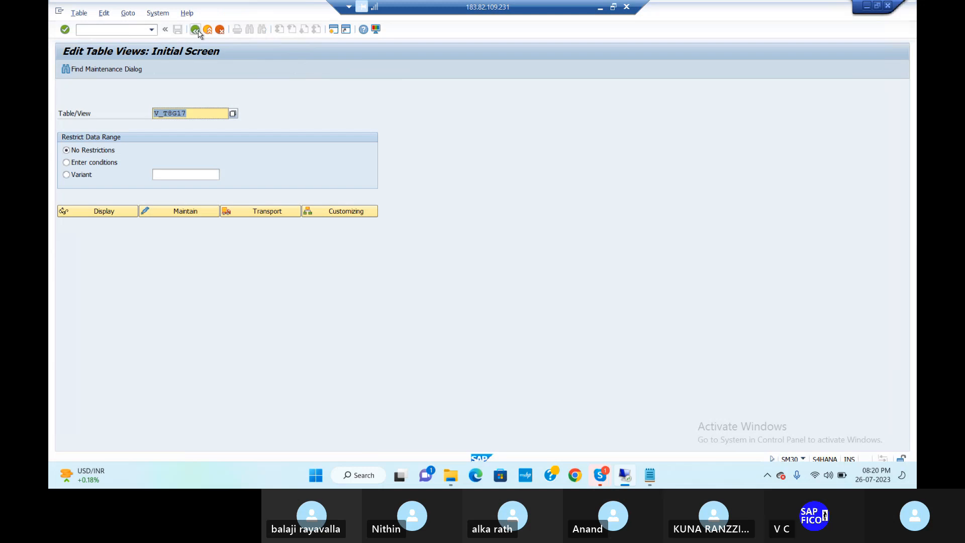
key("F3")
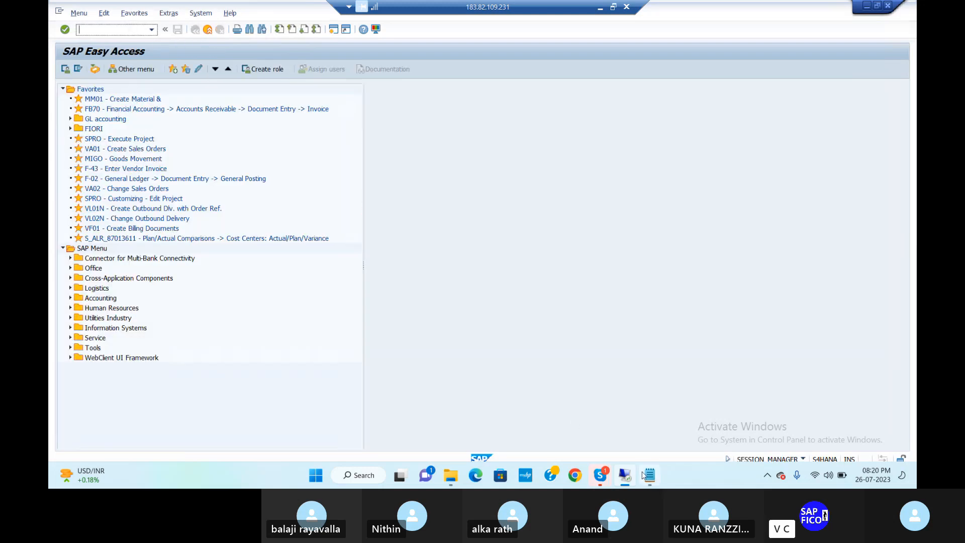
Step: Switch back to the Notepad configuration notes
left_click(648, 477)
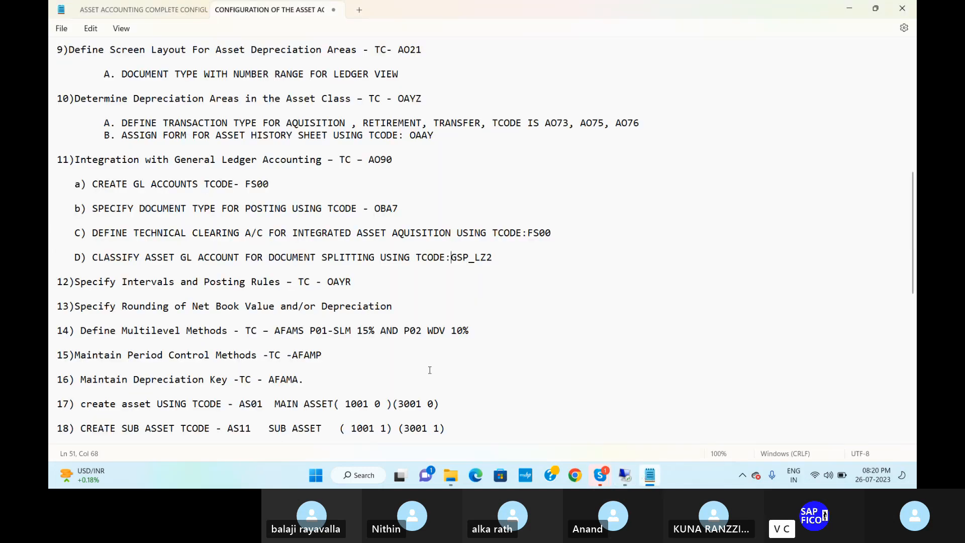